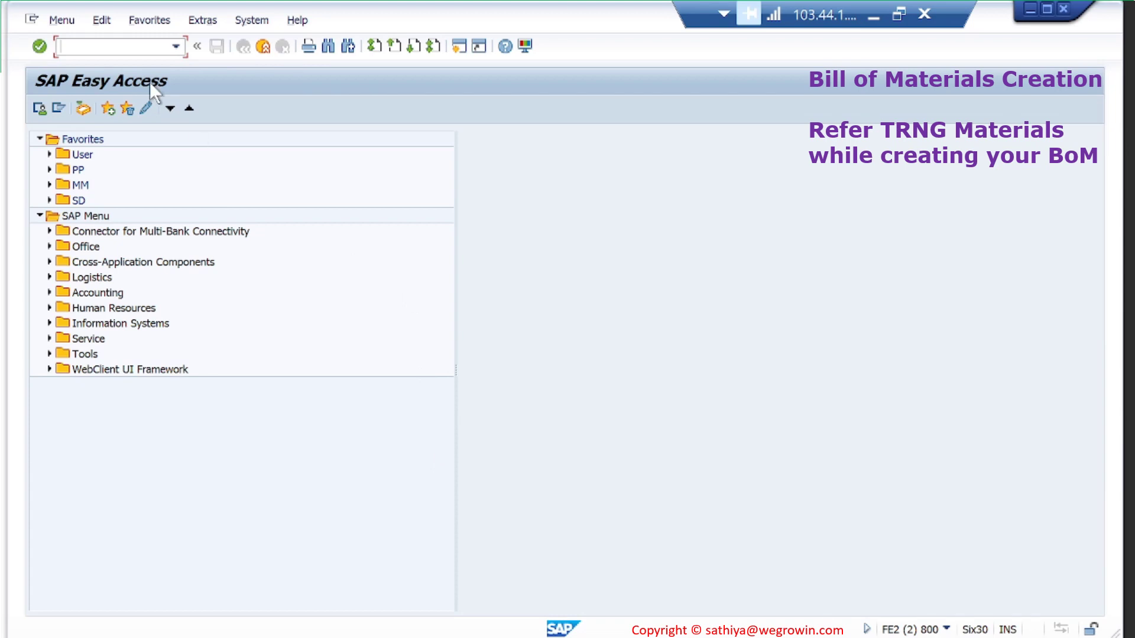
Start the CS01 transaction for creating a material BOM, found under Logistics, Production, Master Data, Bills of Material.
left_click(49, 277)
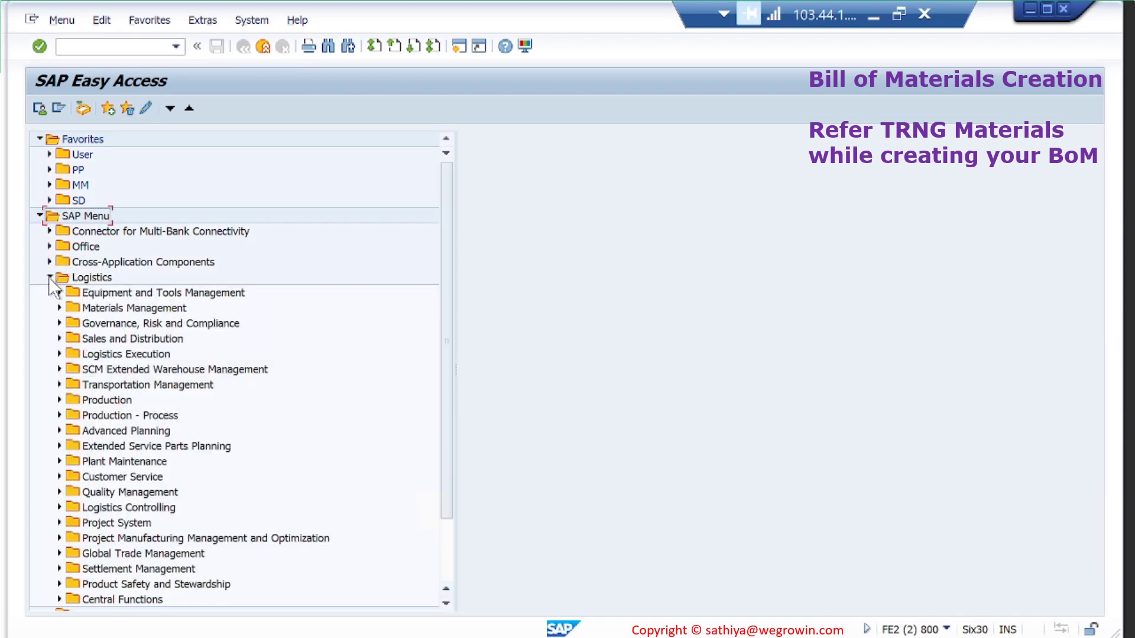
left_click(59, 400)
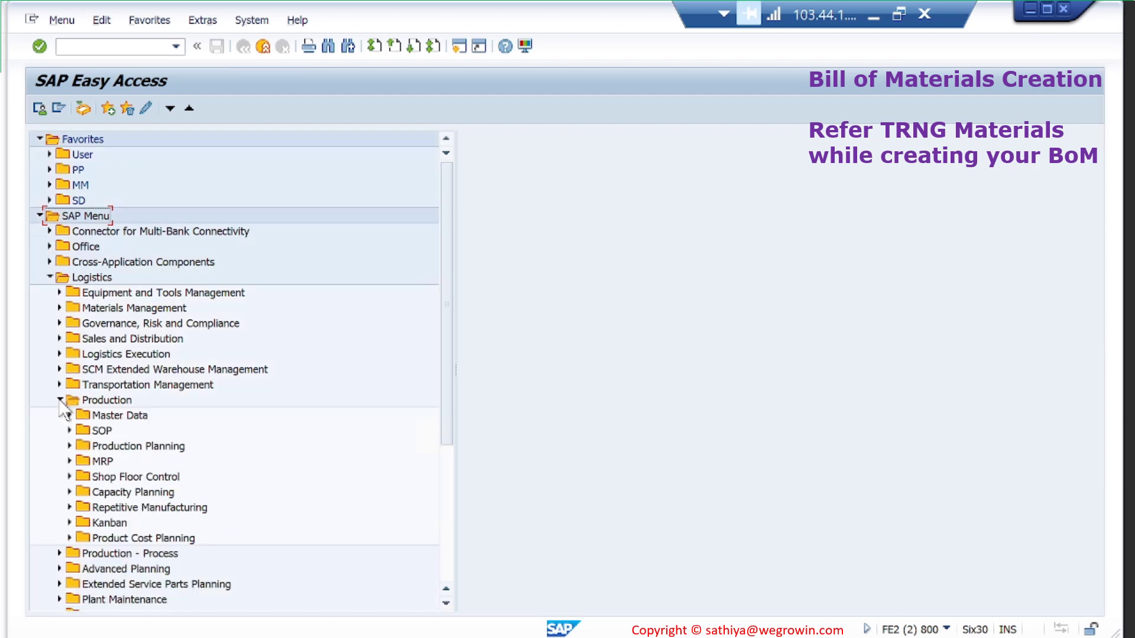
left_click(70, 415)
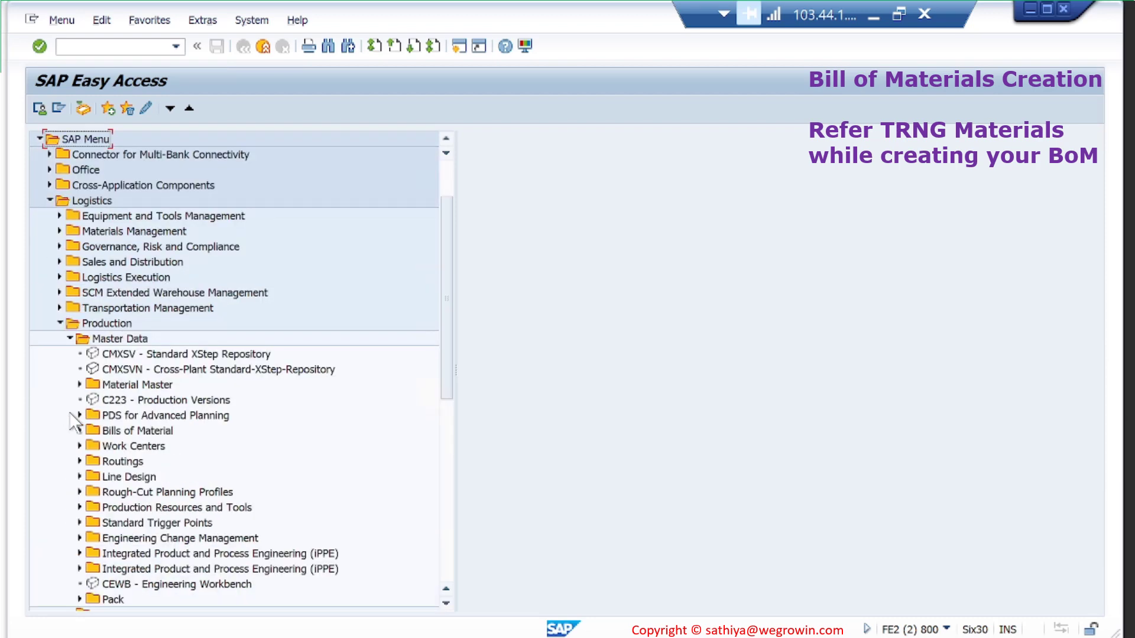
left_click(80, 429)
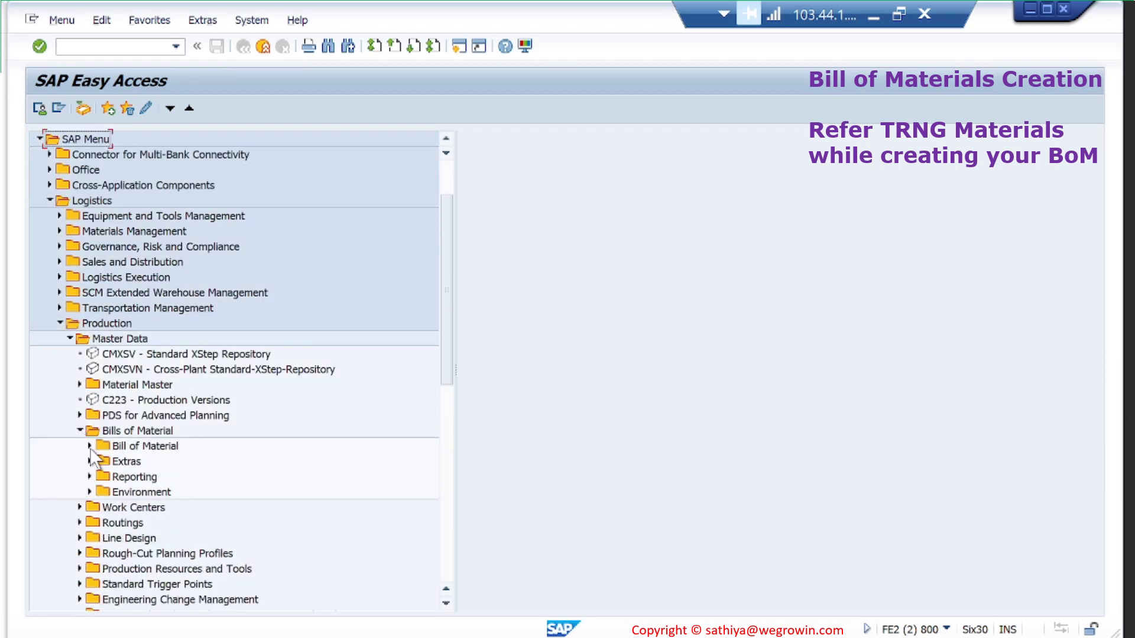
left_click(90, 447)
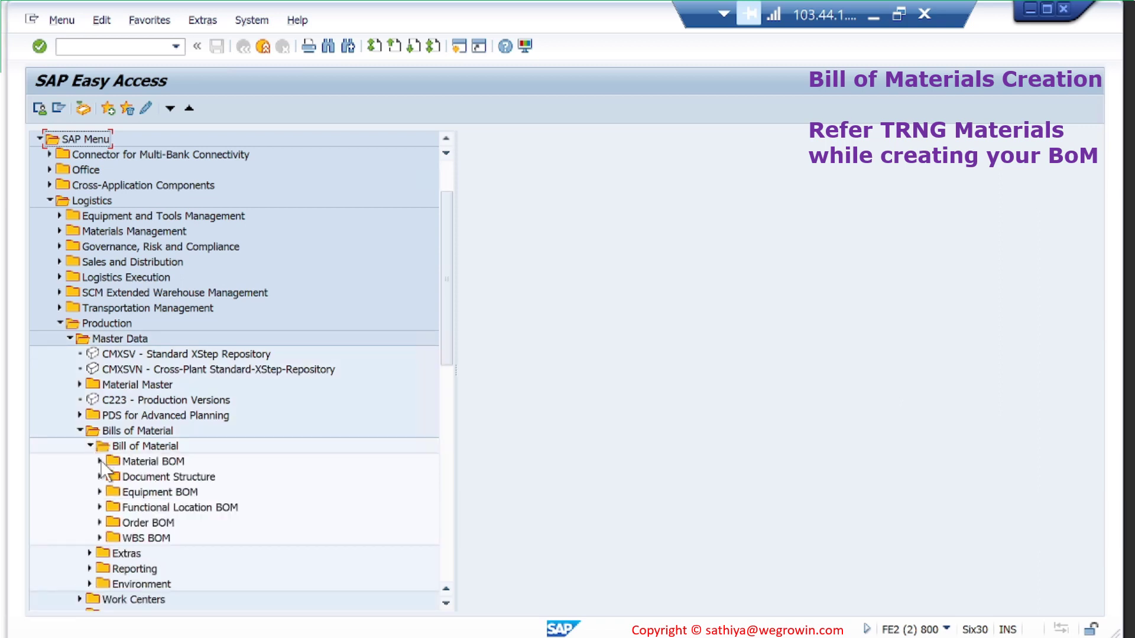
left_click(100, 461)
left_click(154, 478)
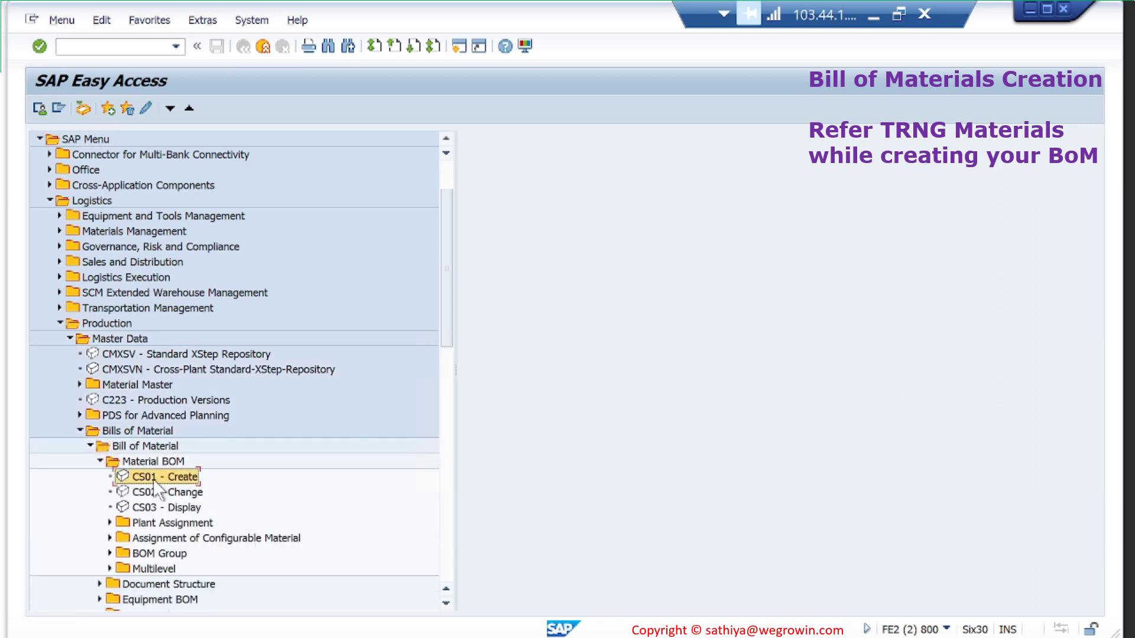
double_click(173, 480)
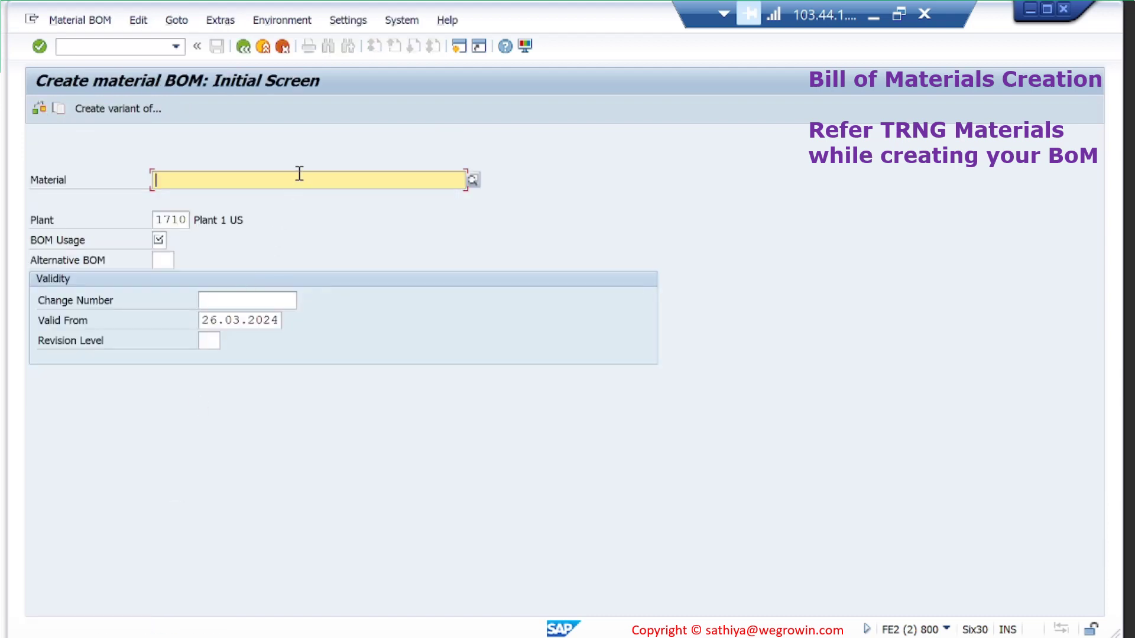
Enter SGMC-TRNG-IP1002 as the material for the new BOM.
type("SGM")
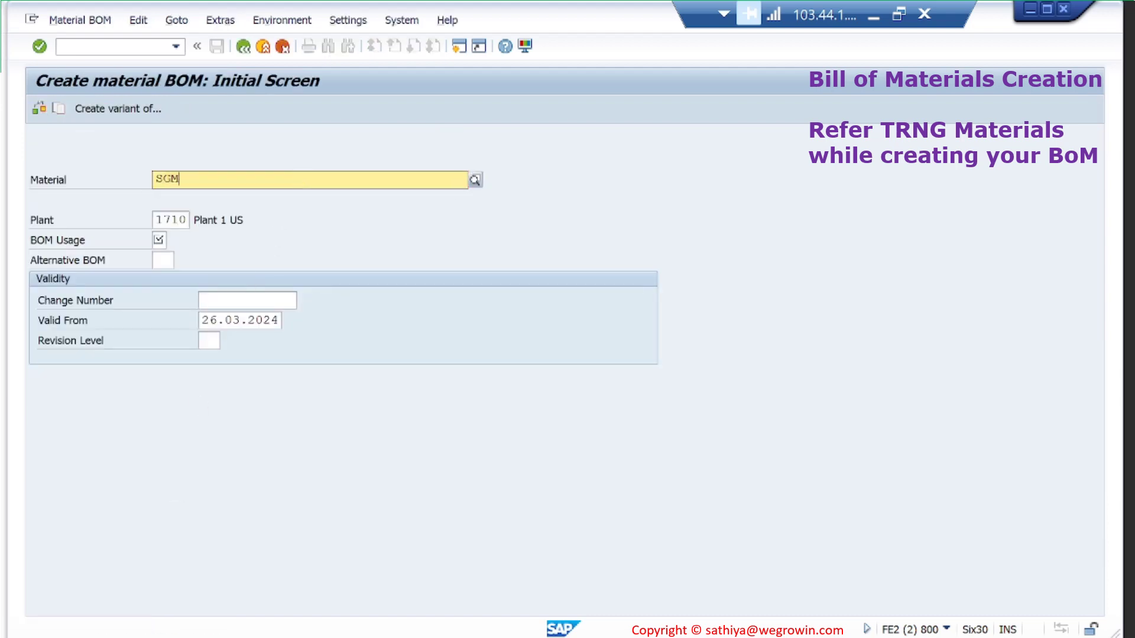
type("C-TRN")
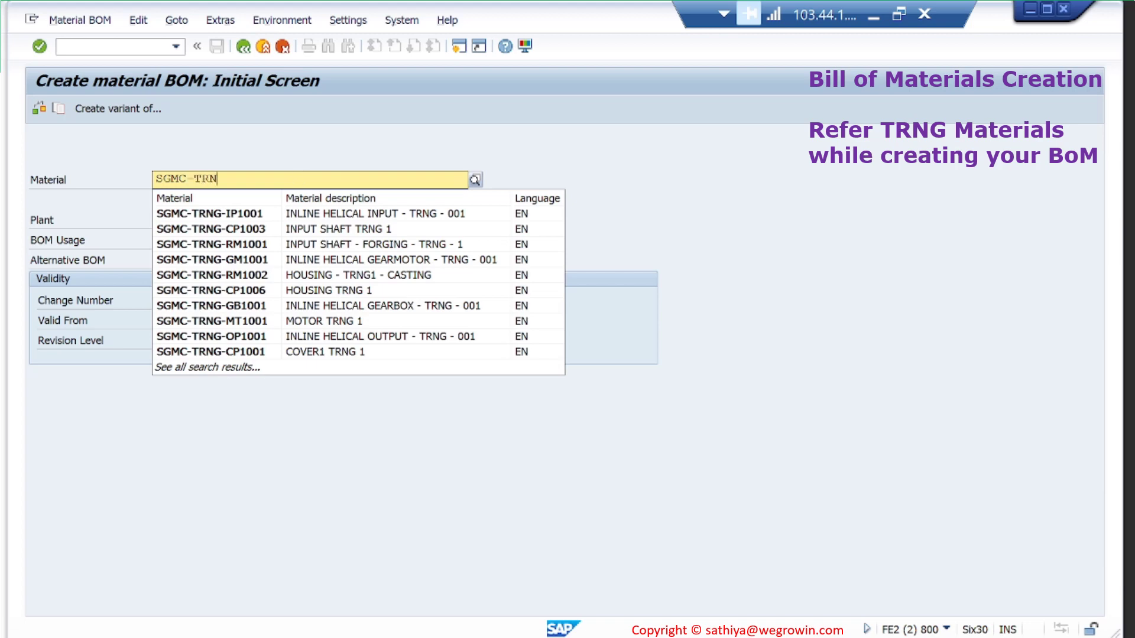
type("G-IP1002")
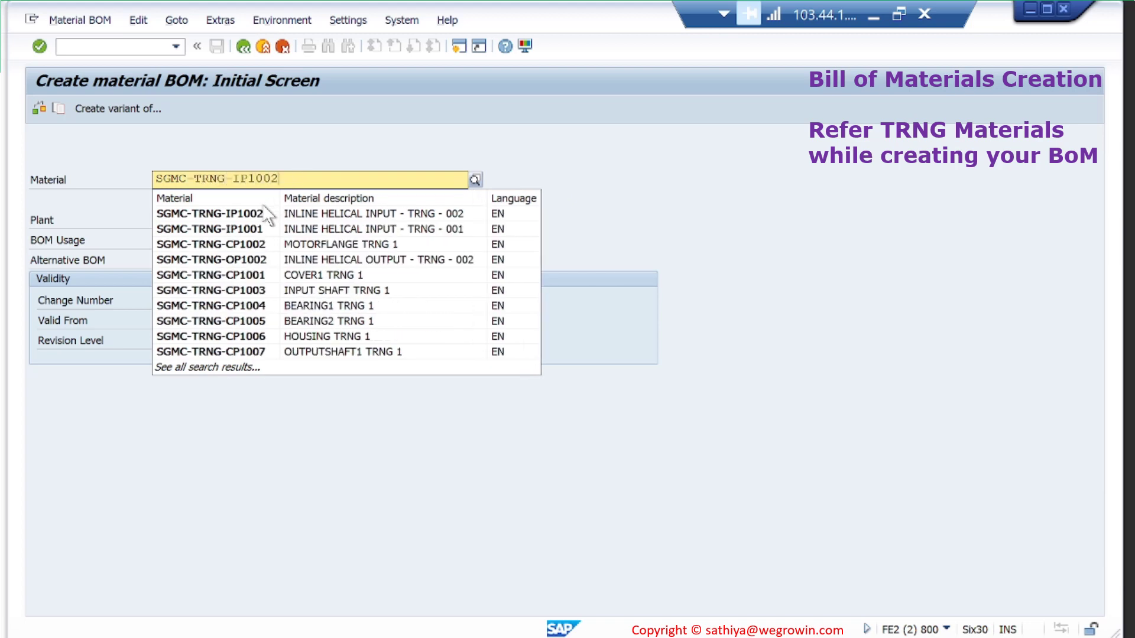
left_click(256, 214)
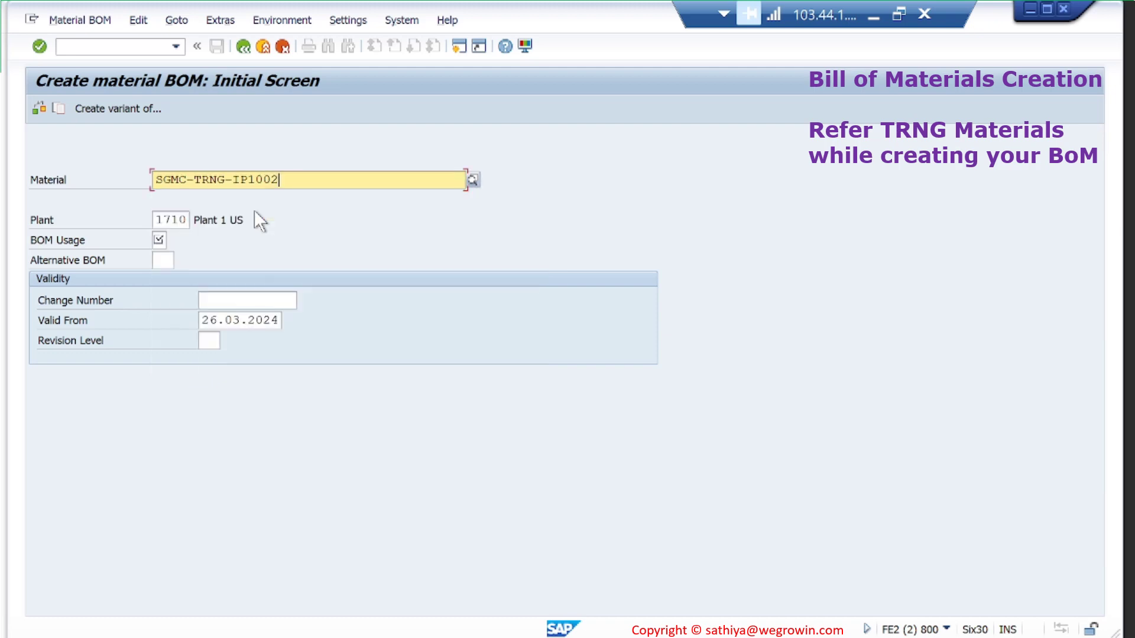
Set the BOM usage to 1 (Production) from the list of possible usages.
left_click(159, 240)
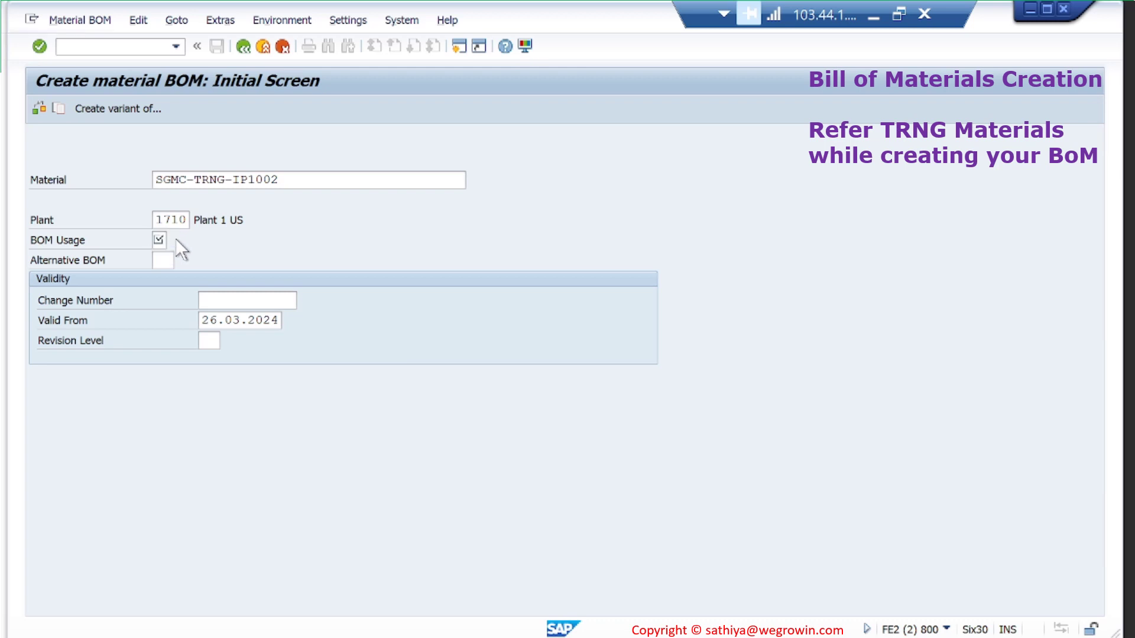
left_click(175, 239)
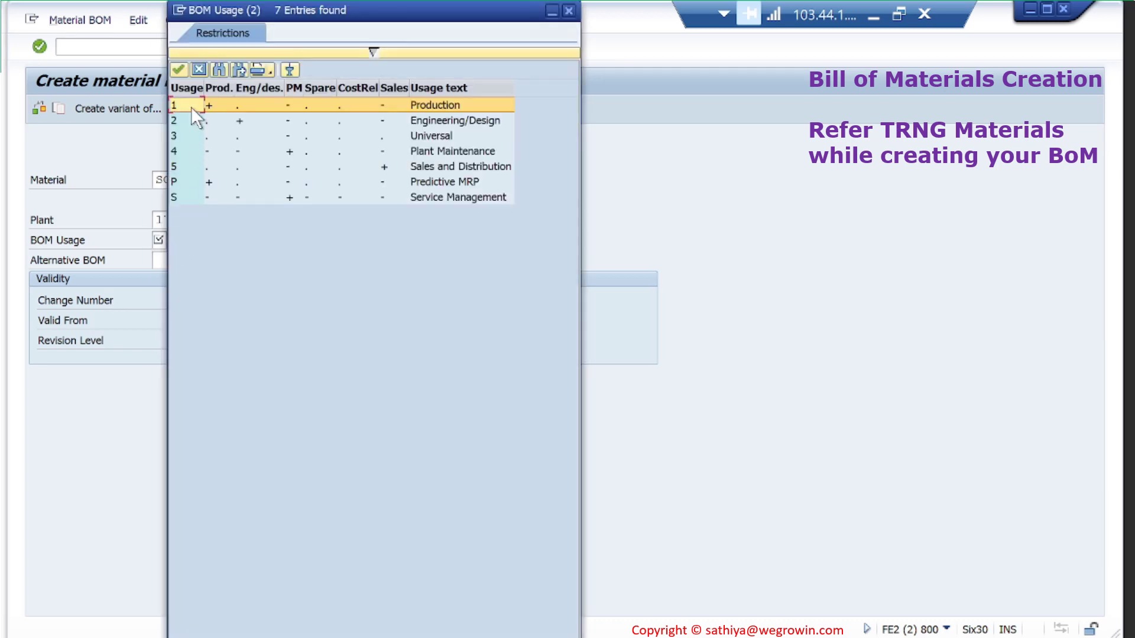
double_click(190, 106)
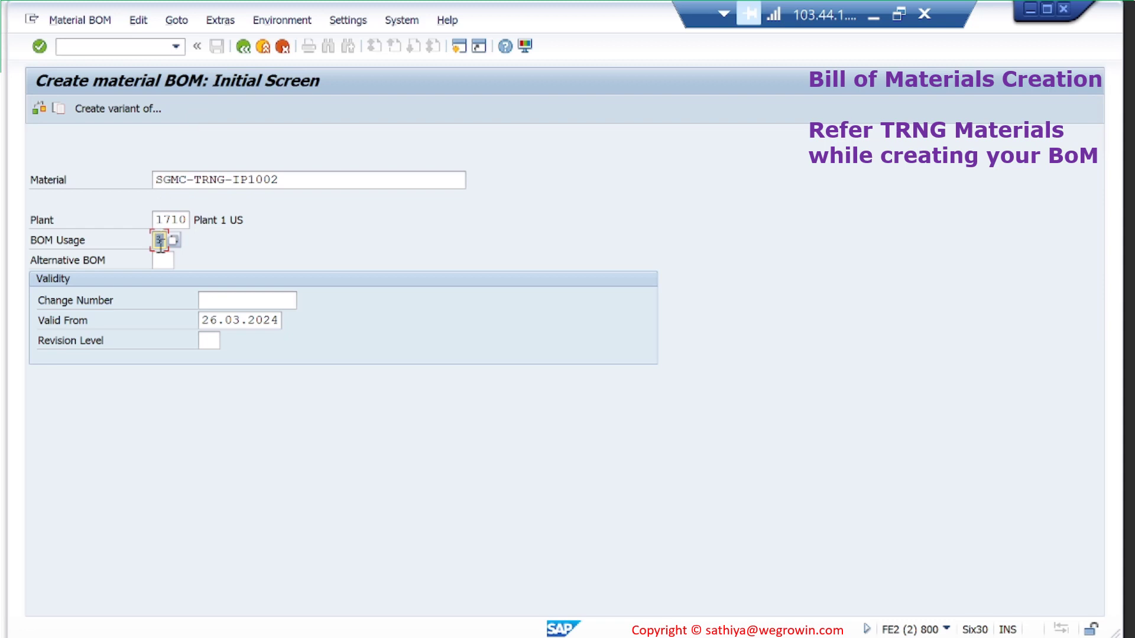
Read the help text for BOM Usage and review its list of possible usages without changing the selection.
key("F1")
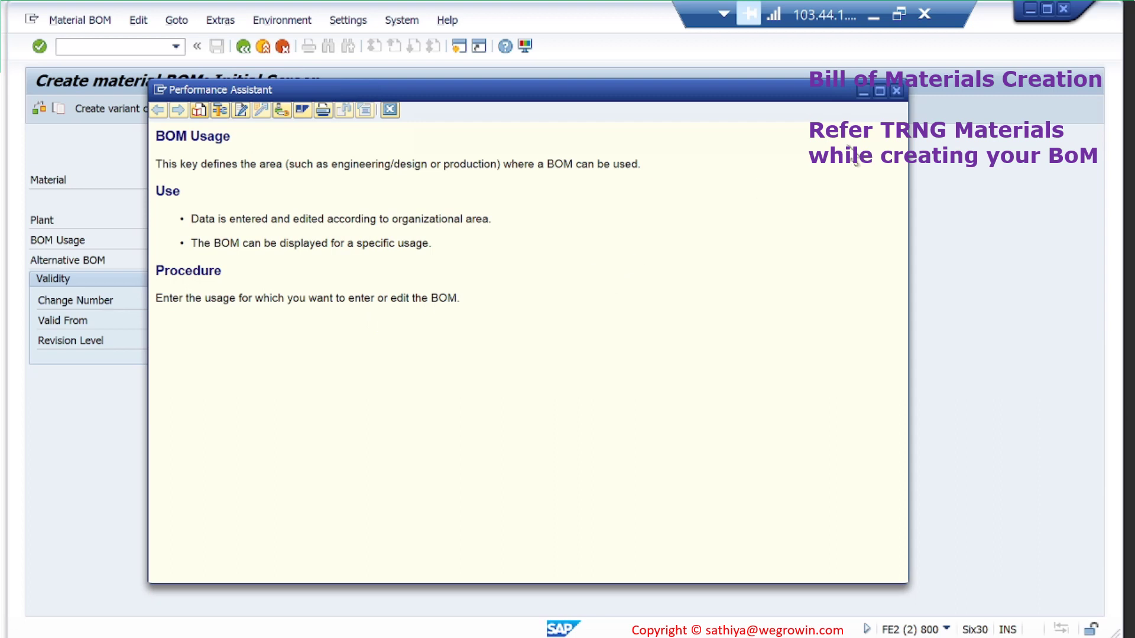
left_click(896, 90)
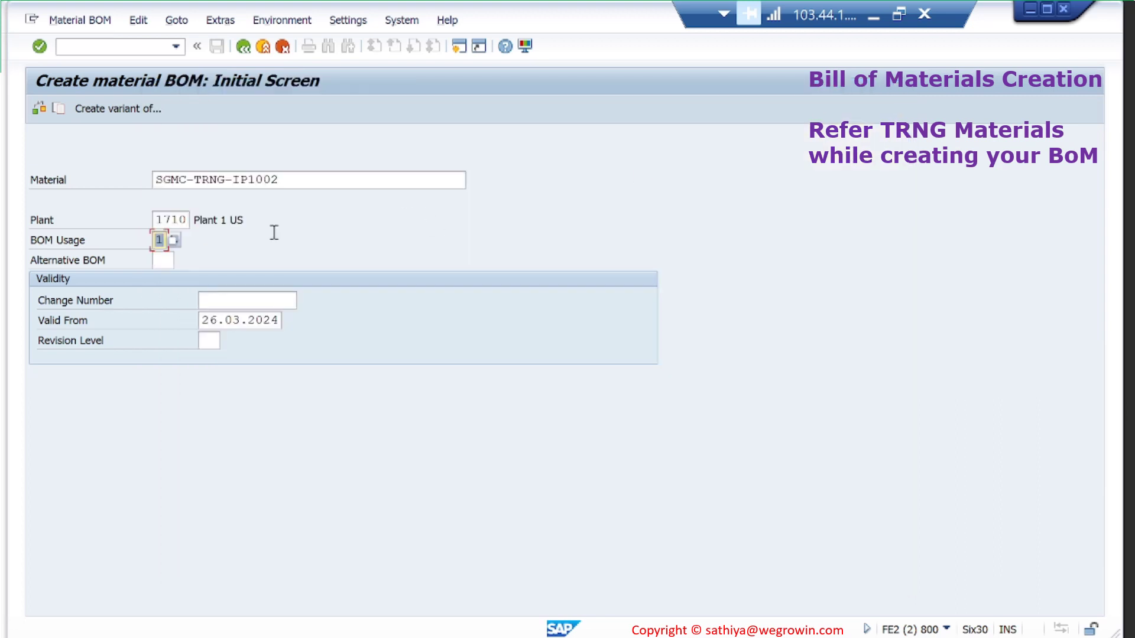
left_click(174, 239)
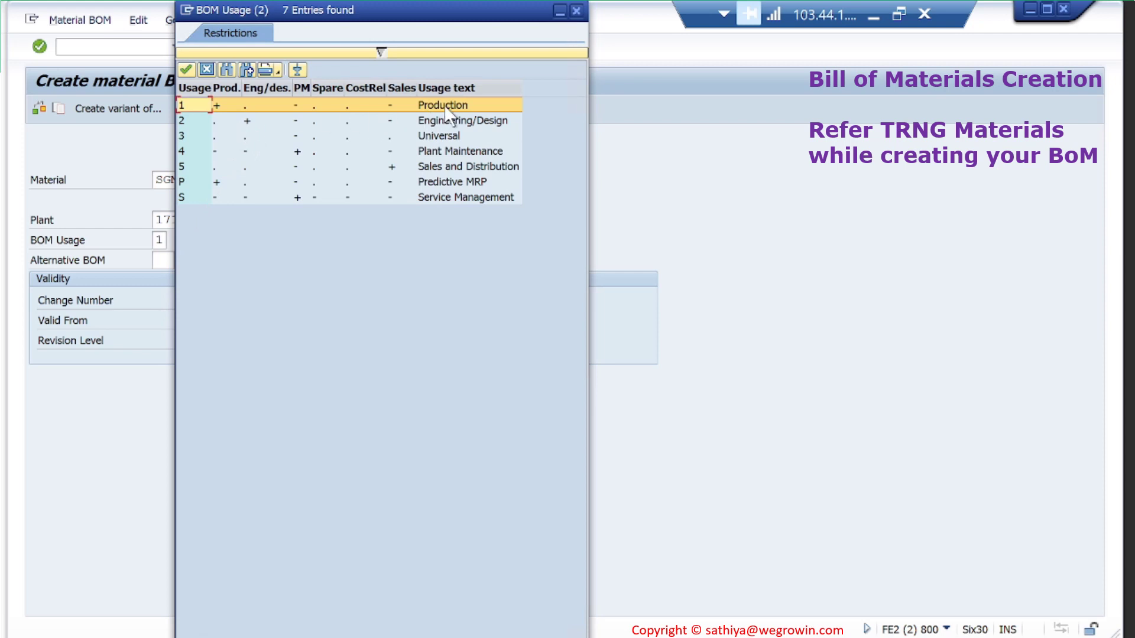
left_click(576, 12)
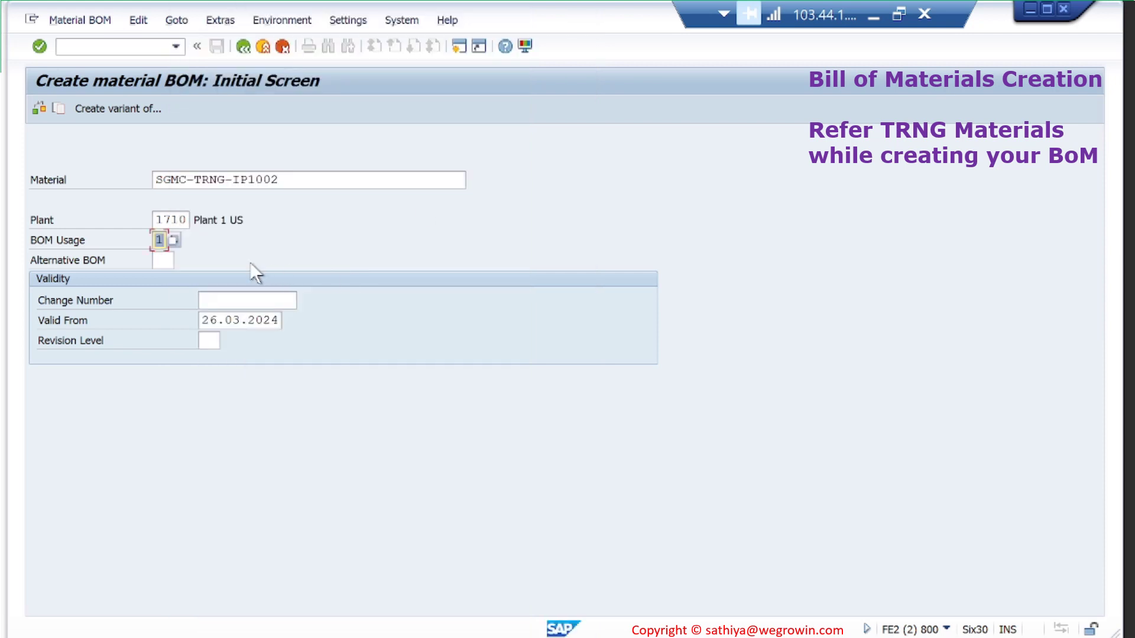
Read the help text for Alternative BOM, highlighting the sentence about assigning an alternative, and close it.
left_click(162, 262)
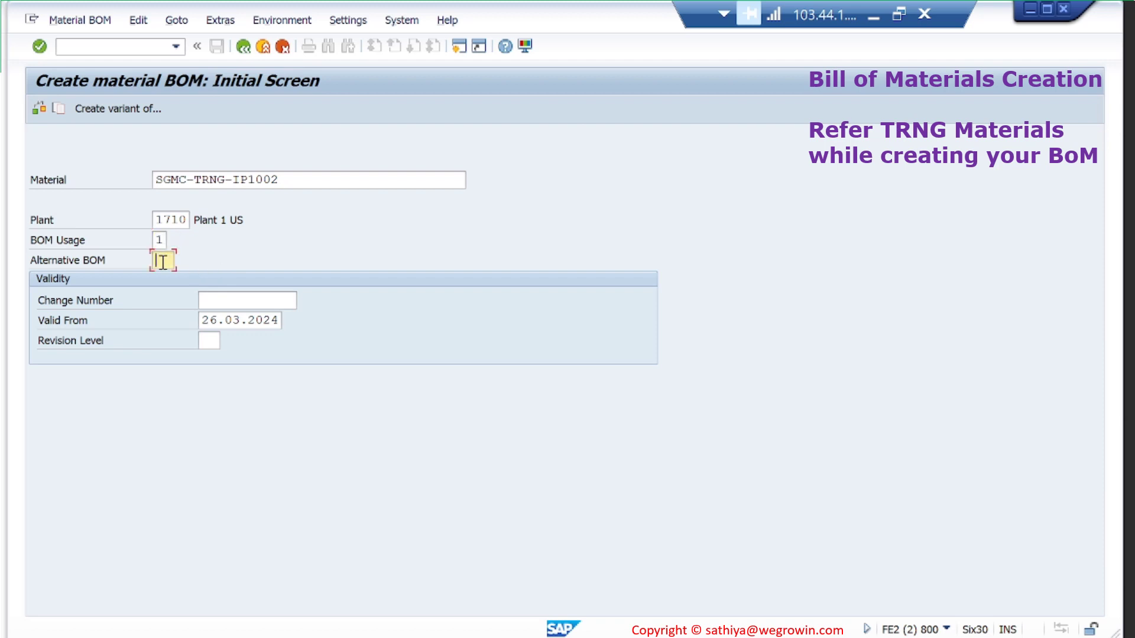
key("F1")
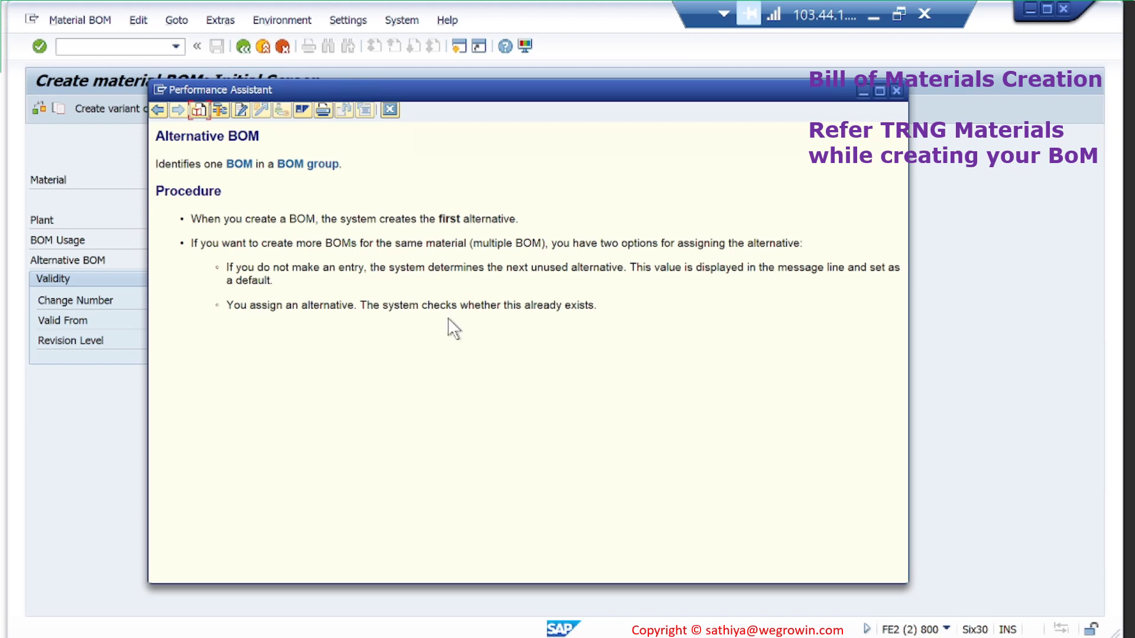
left_click_drag(591, 310, 231, 322)
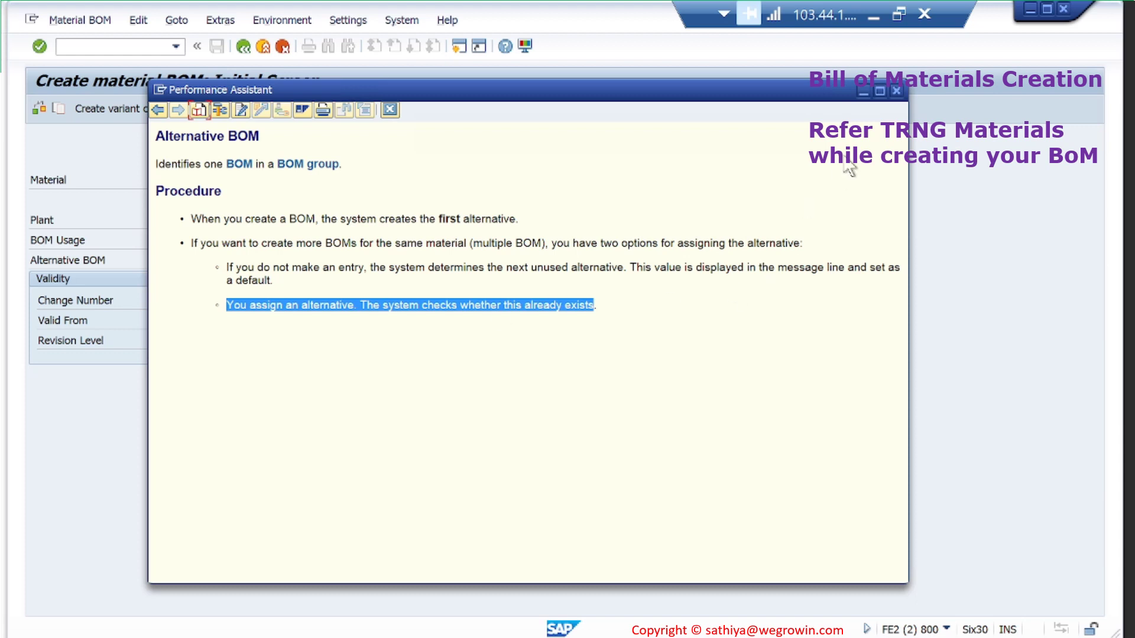
left_click(897, 90)
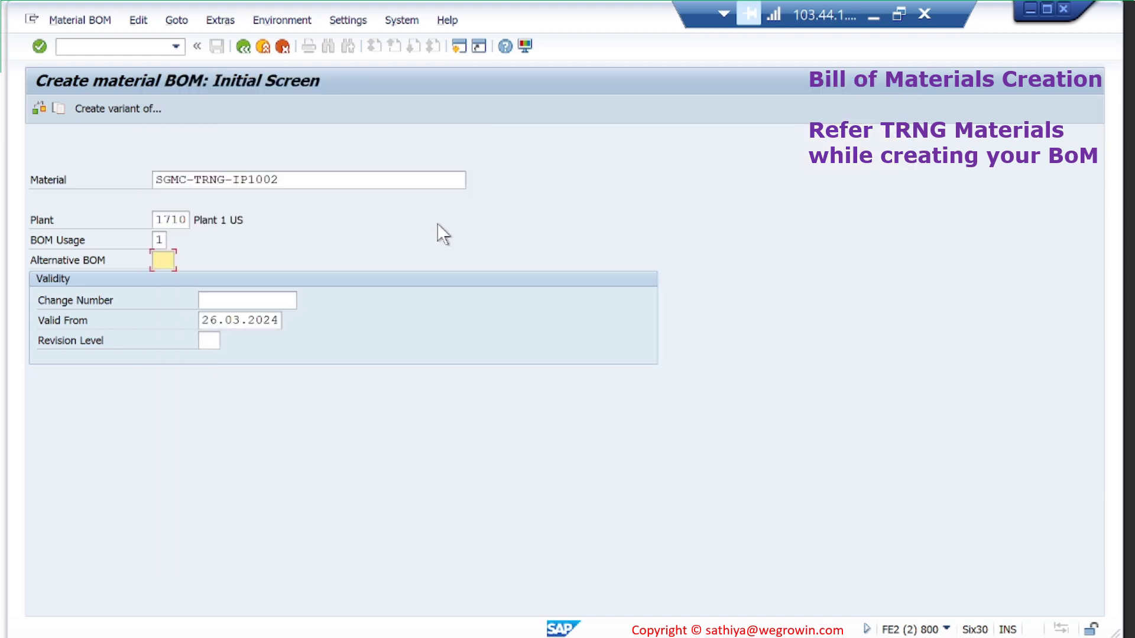
Replace the BOM's Valid From date with 01.12.2023.
left_click(221, 319)
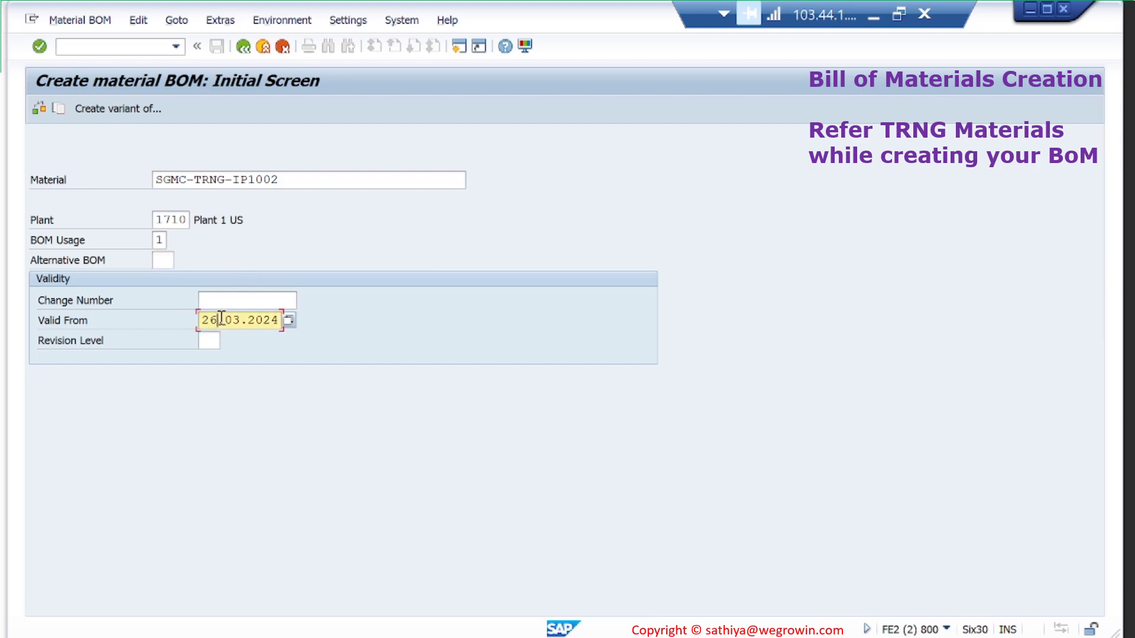
key("Home")
key("shift+End")
key("Delete")
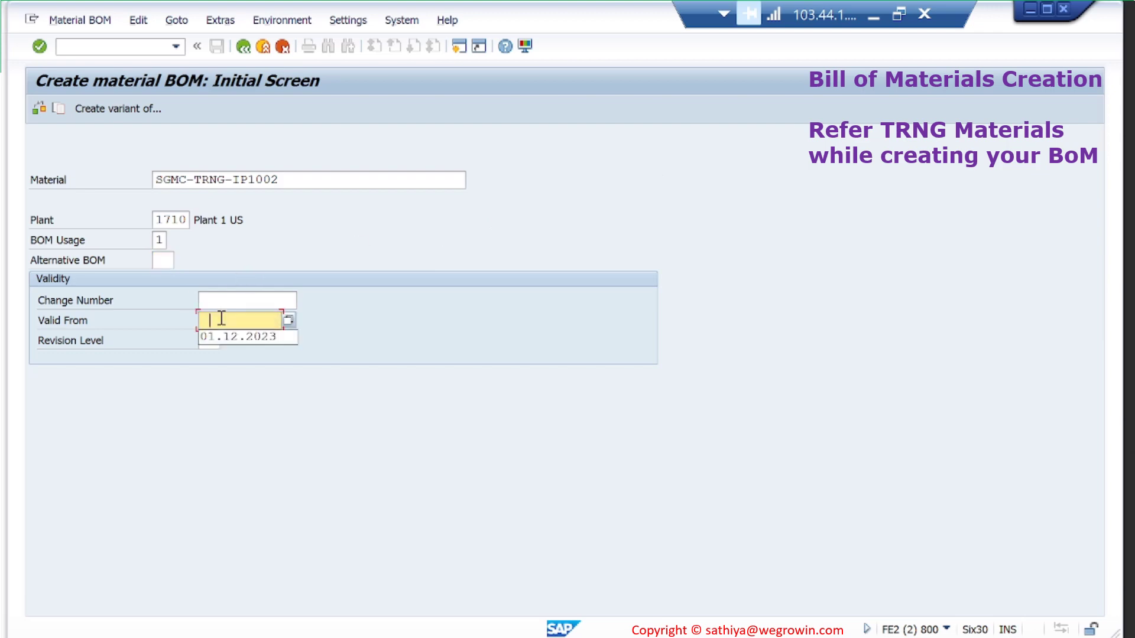
left_click(228, 337)
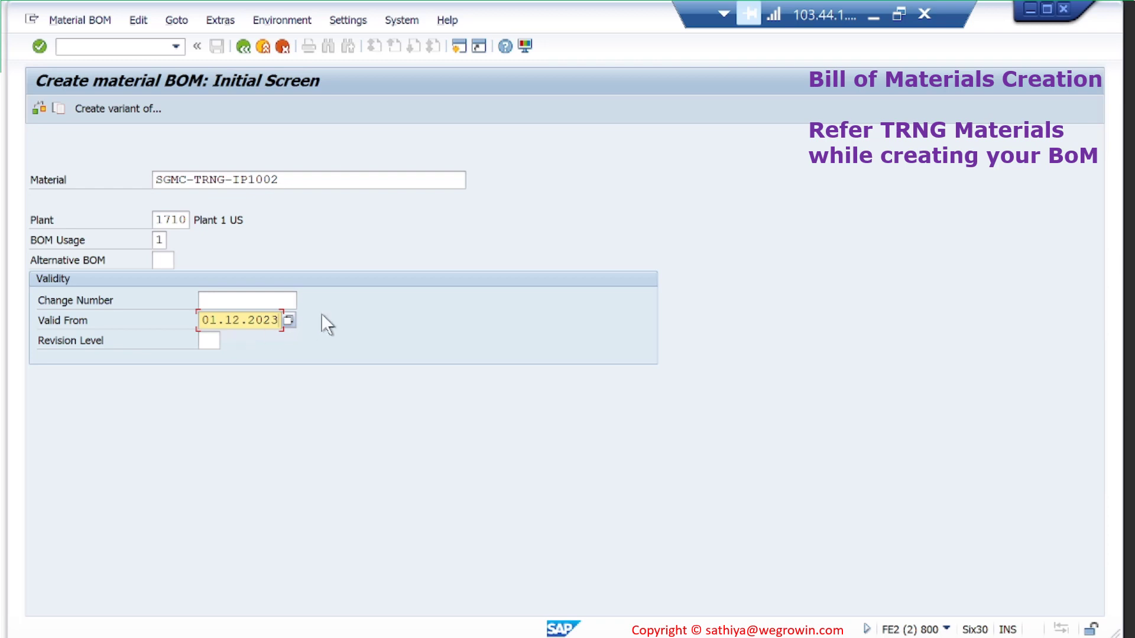
Read the help text for Change Number and close it, leaving the field empty.
left_click(248, 302)
key("F1")
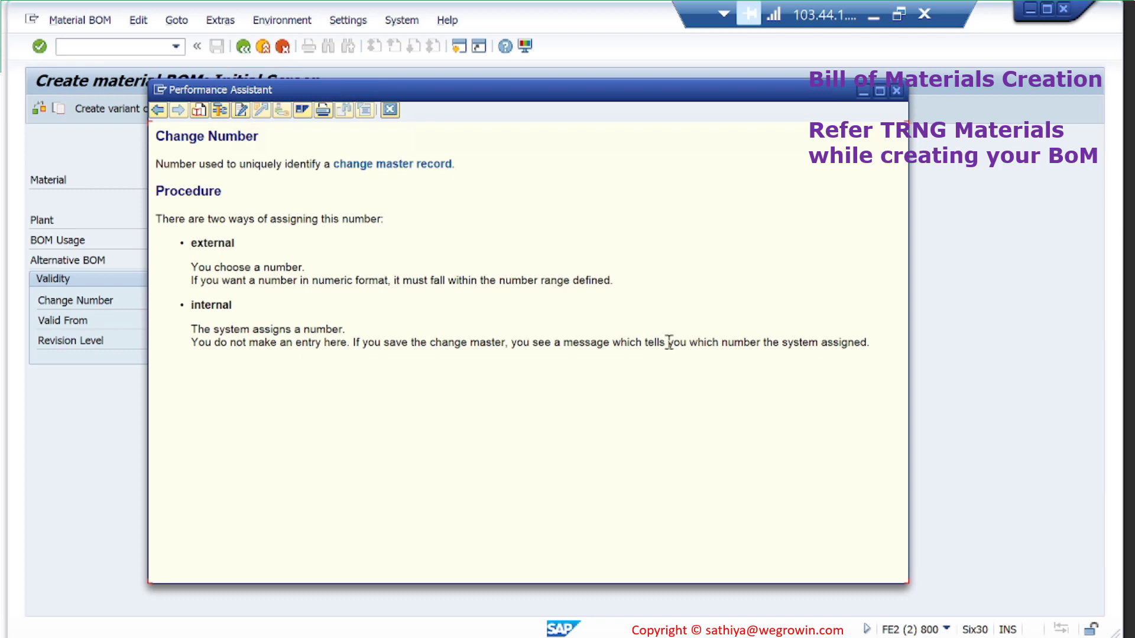
left_click(897, 90)
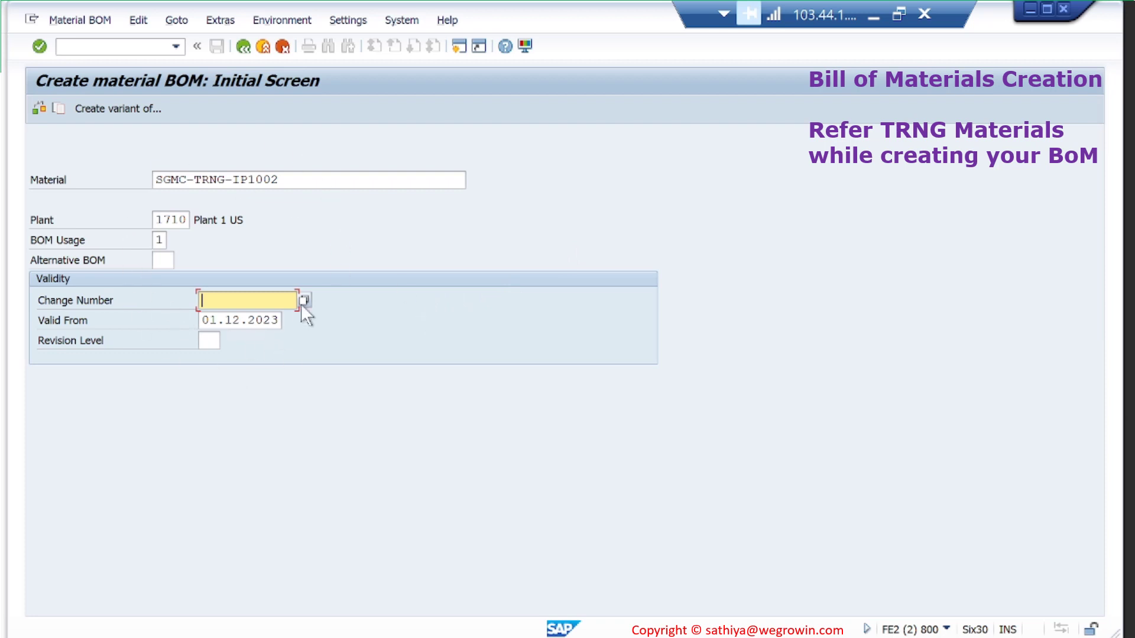
Continue past the initial screen to the BOM's header overview and review its alternative, usage and base quantity.
key("Return")
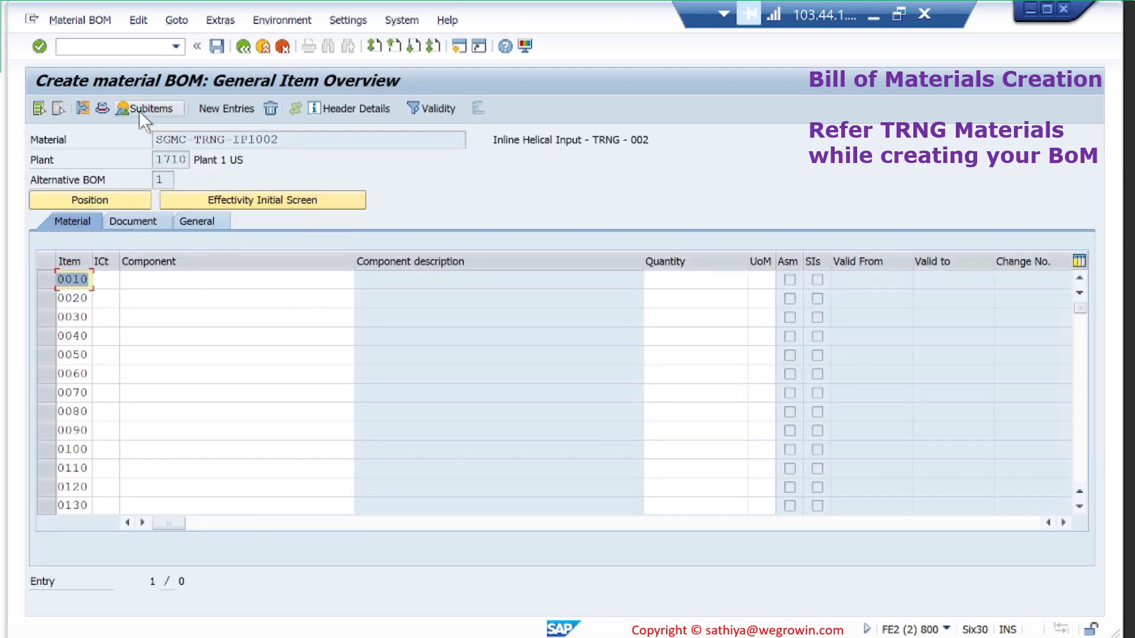
left_click(101, 108)
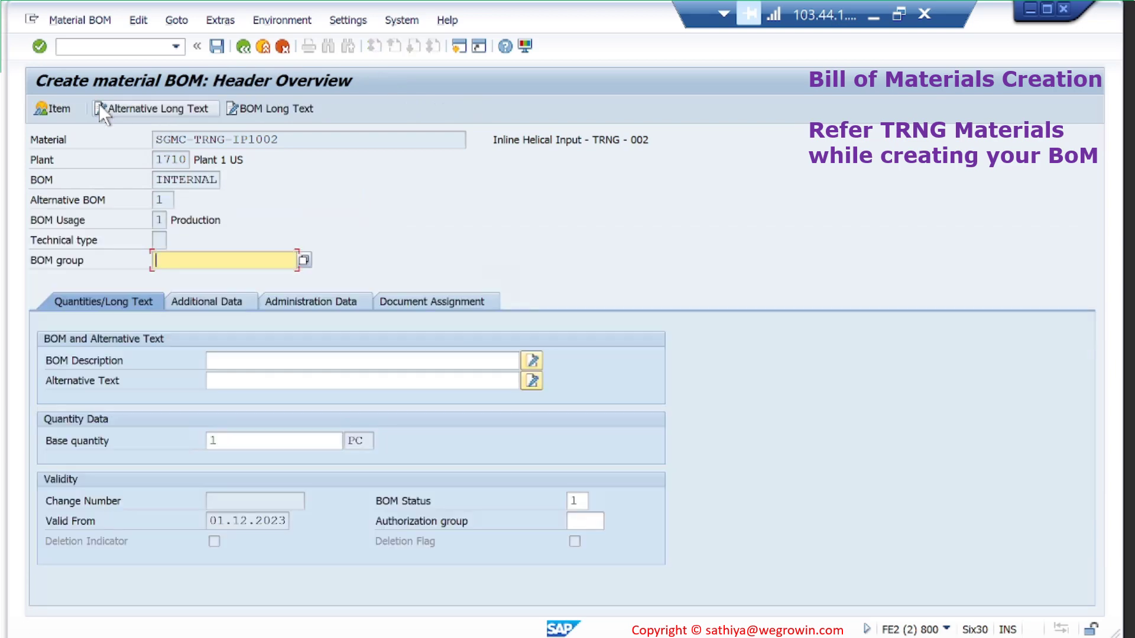
double_click(169, 204)
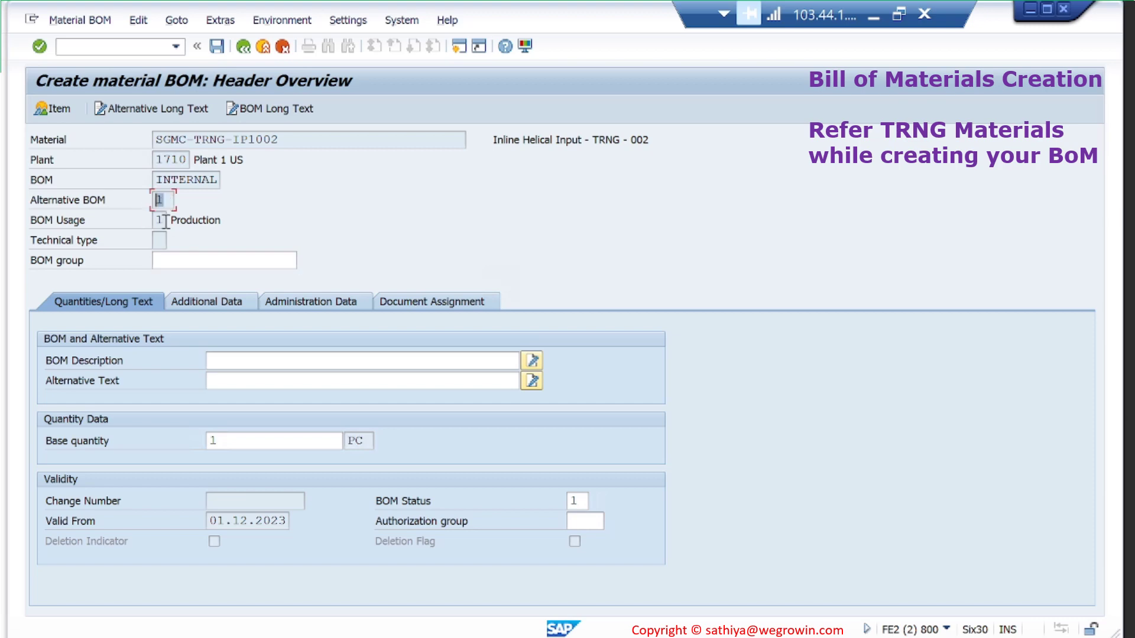
left_click(163, 221)
left_click(253, 444)
double_click(252, 445)
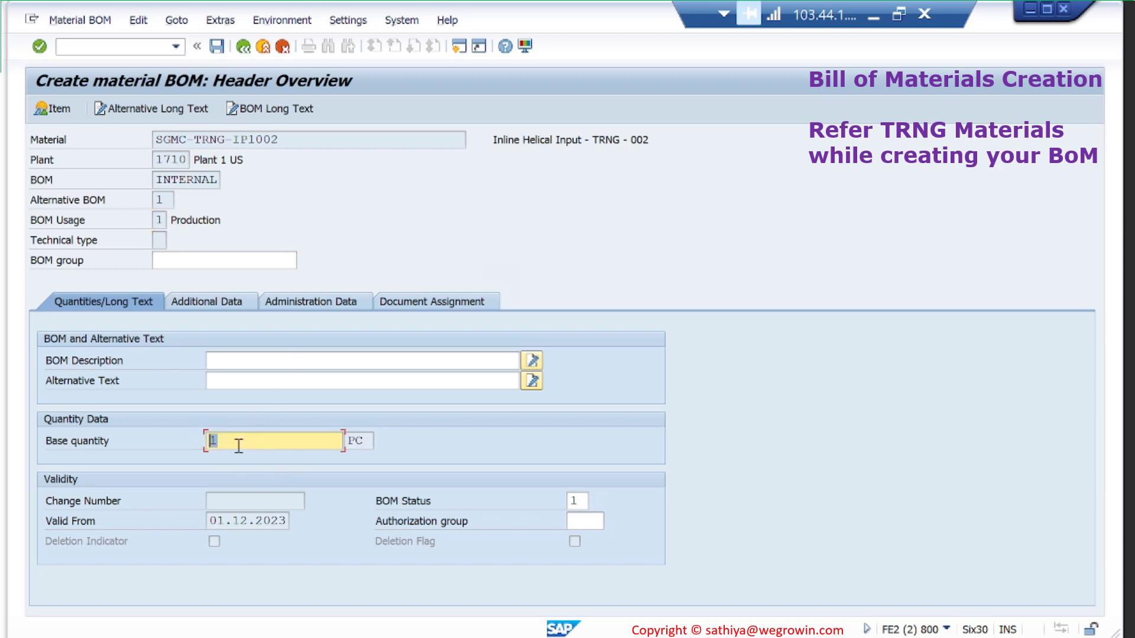
left_click(261, 443)
Read the help text for BOM Status, highlighting the explanations of active and not active, and close it.
left_click(580, 495)
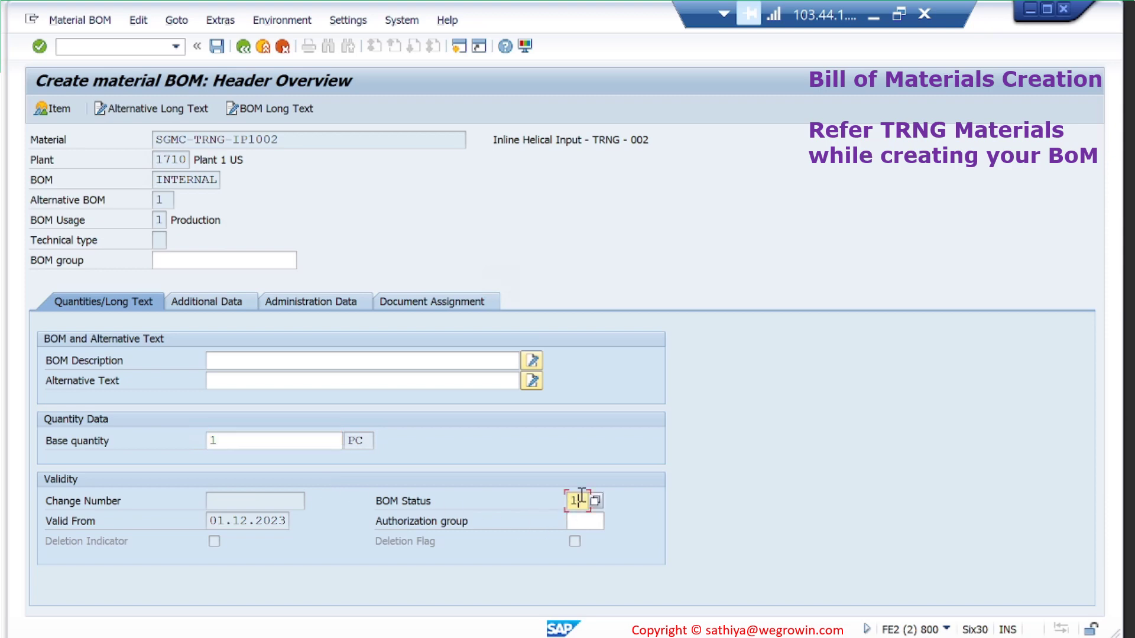
key("F1")
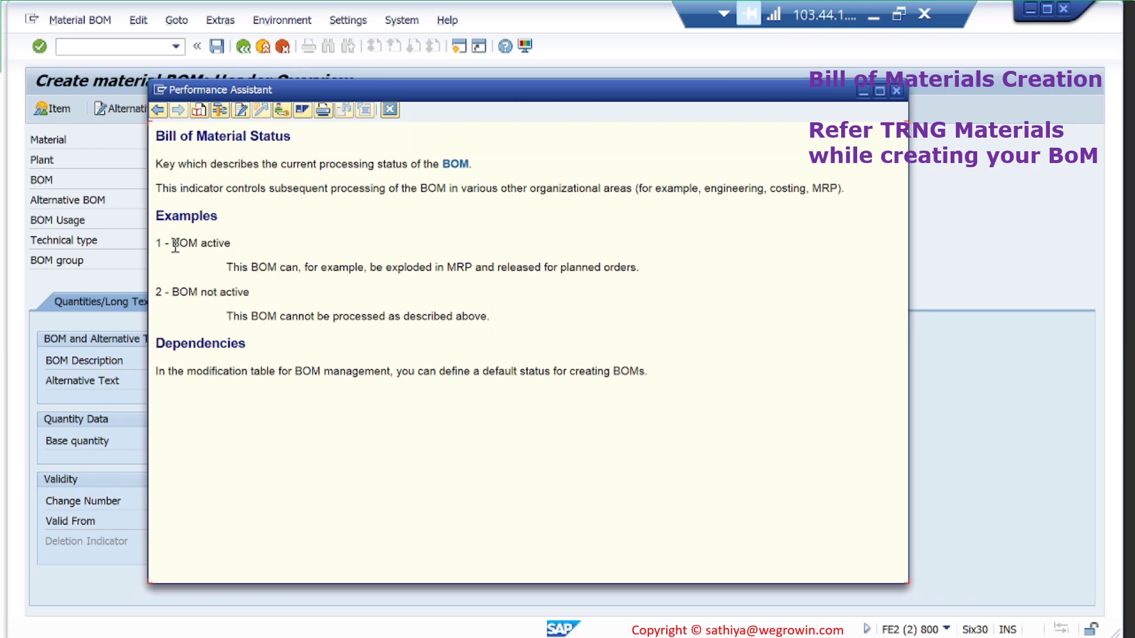
left_click_drag(171, 243, 232, 243)
left_click_drag(171, 292, 473, 318)
left_click(279, 321)
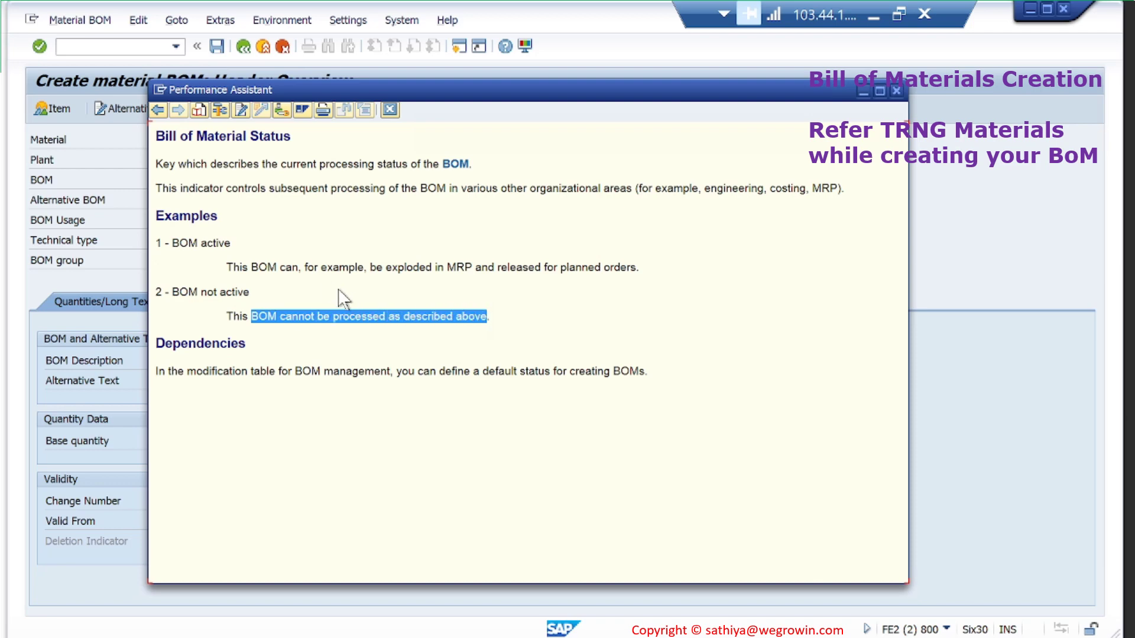
left_click(896, 91)
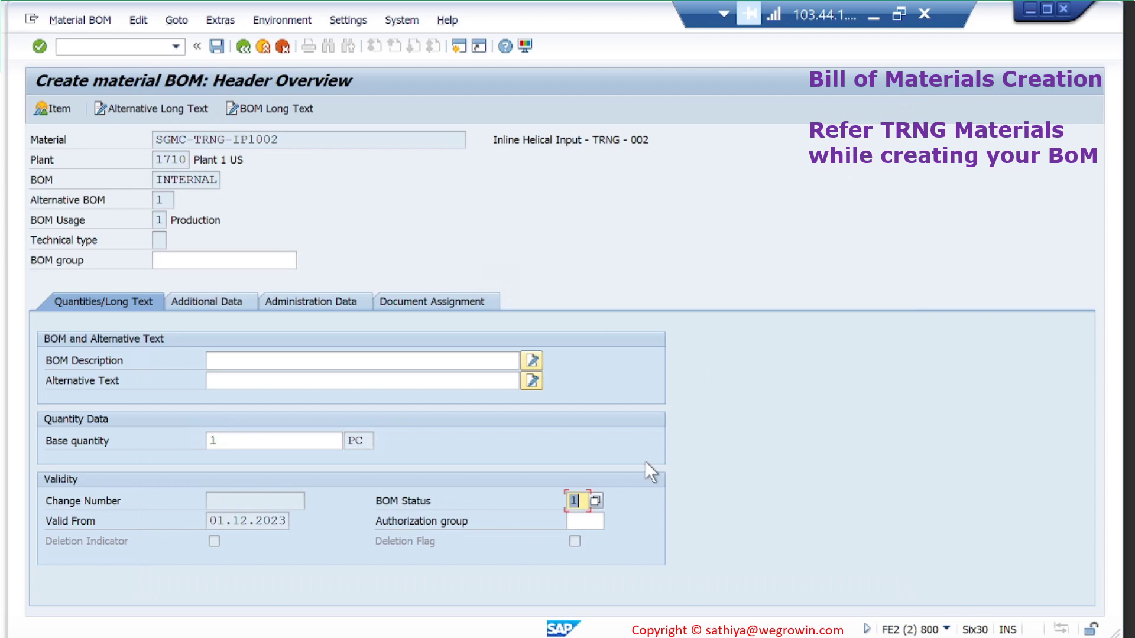
View the list of possible BOM Status values and close it without changing the status.
left_click(584, 502)
left_click(594, 501)
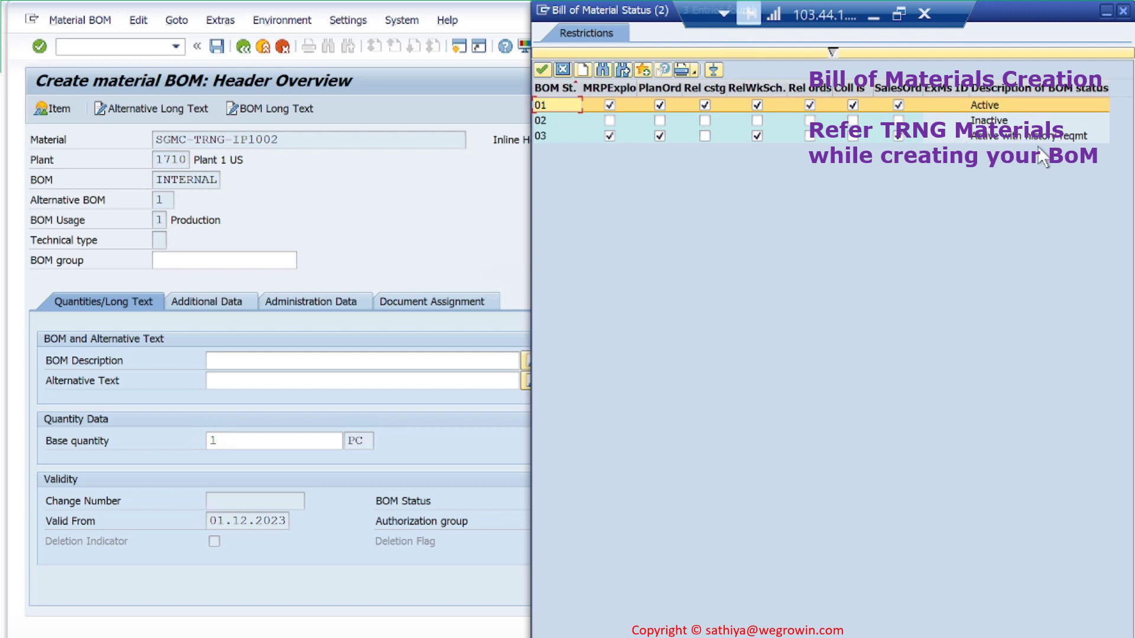
left_click(1123, 11)
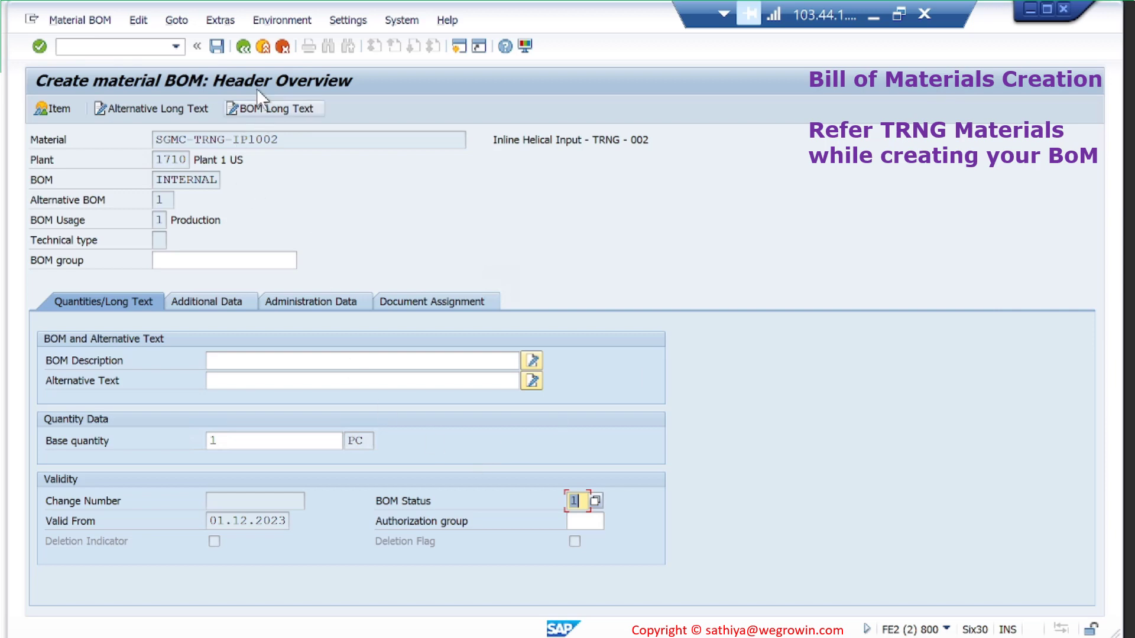
Cancel the exit from BOM maintenance and go to the BOM's general item overview.
left_click(245, 47)
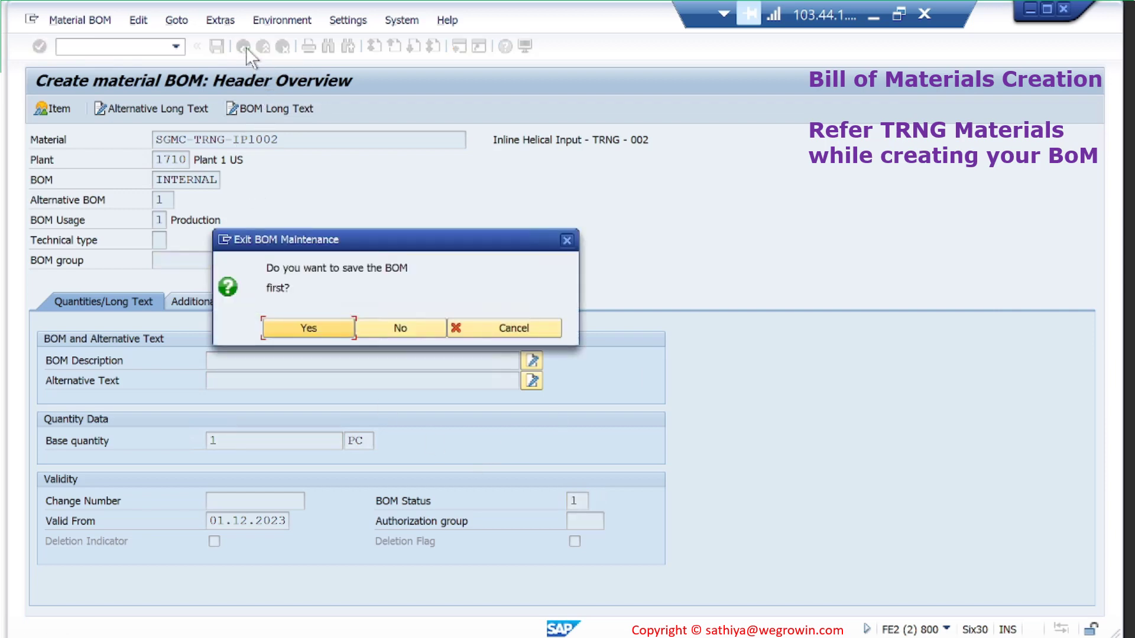
left_click(487, 322)
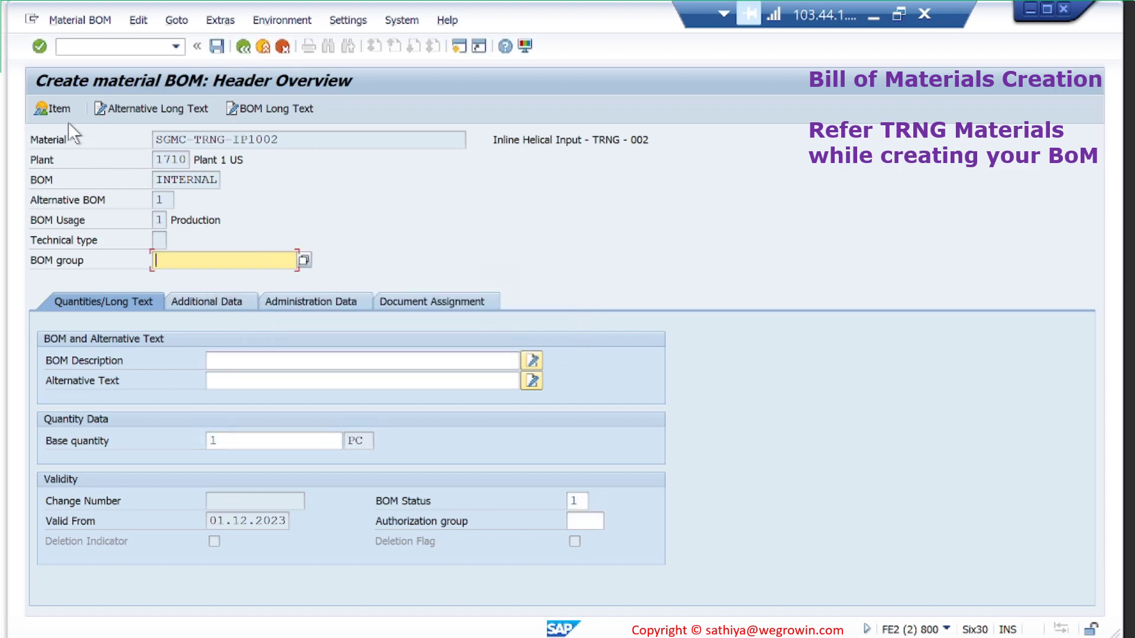
left_click(58, 108)
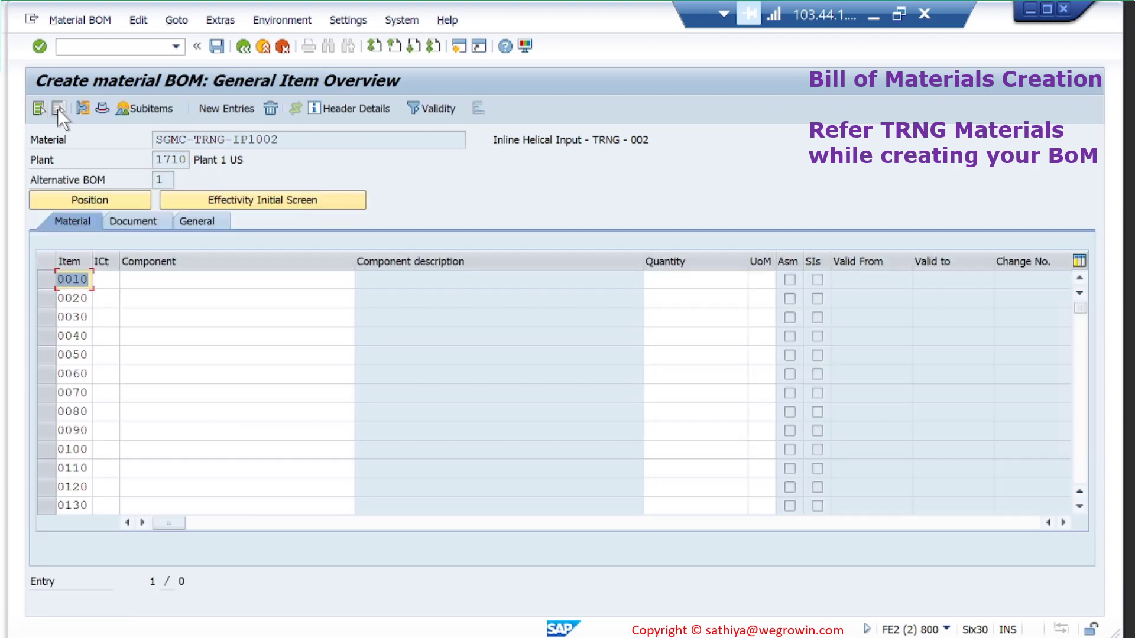
Read the item category help text, highlighting the document item, class item and PM structure element examples, and close it.
left_click(108, 284)
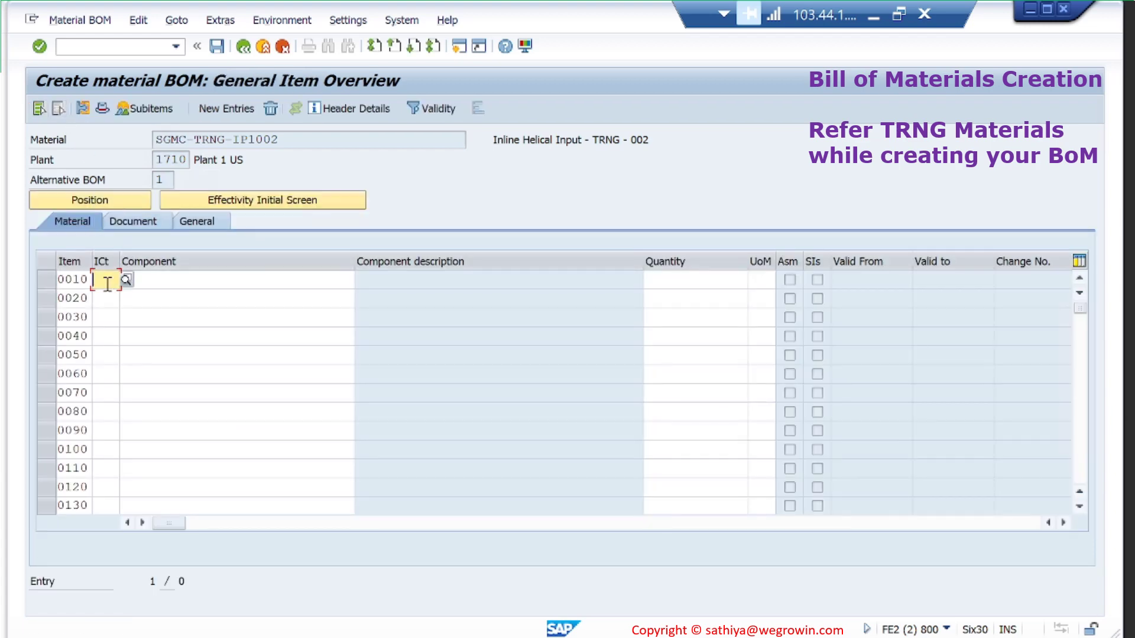
key("F1")
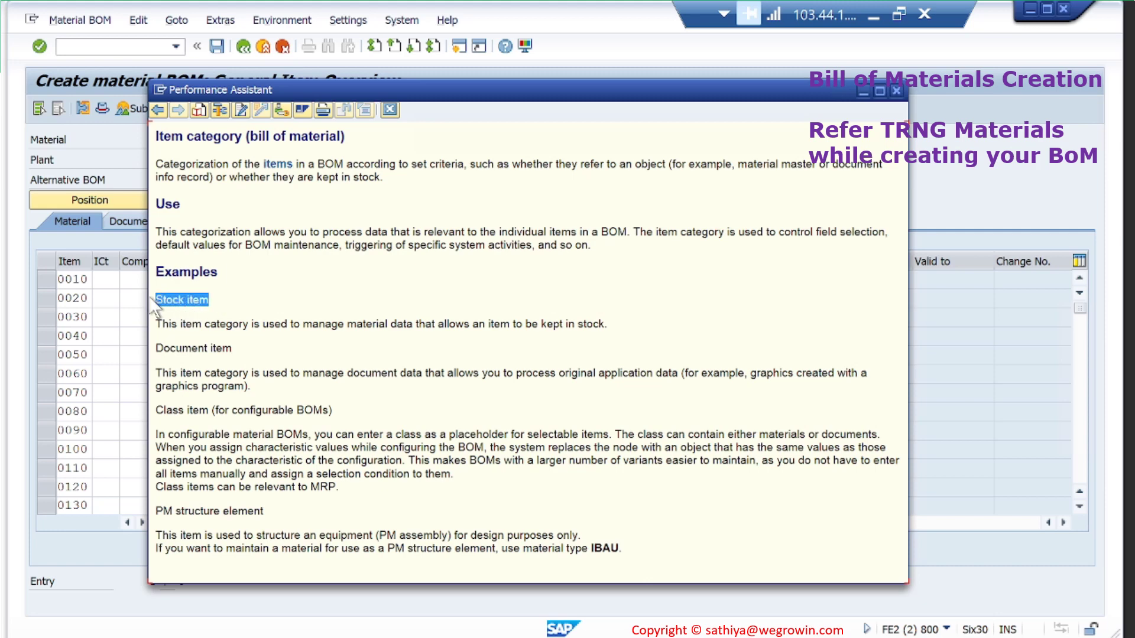
left_click_drag(233, 349, 156, 350)
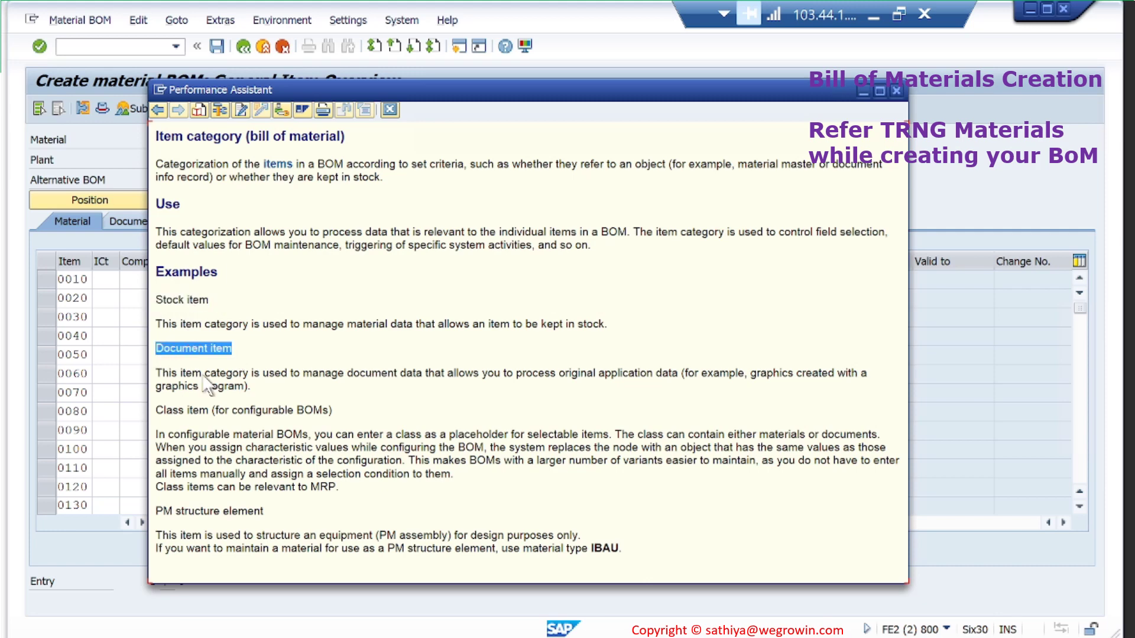
left_click_drag(343, 410, 158, 408)
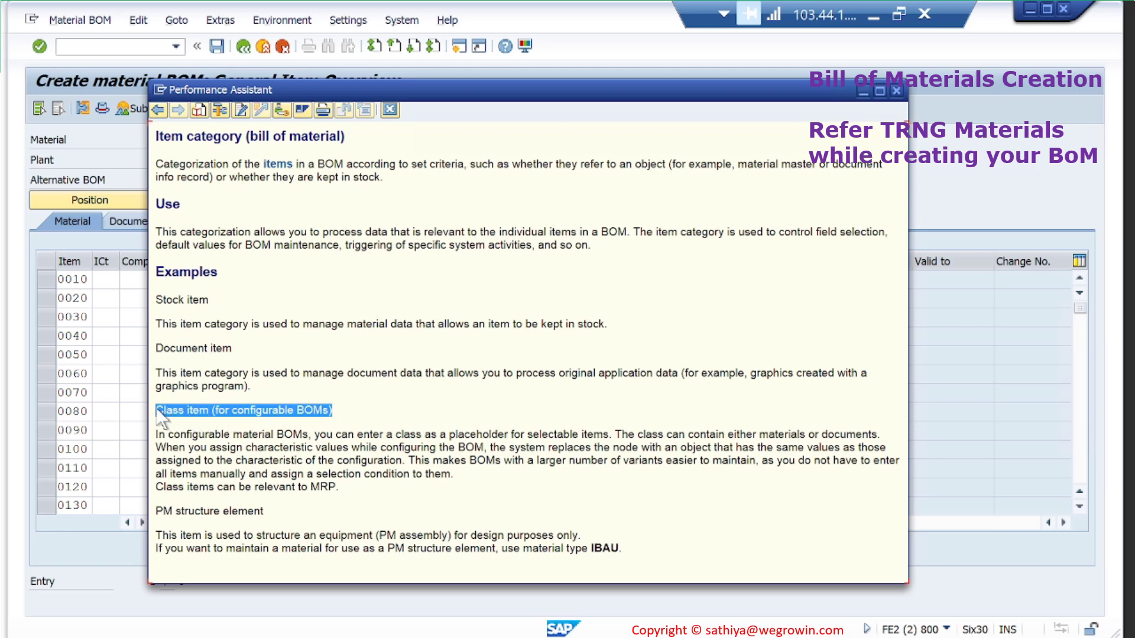
left_click_drag(265, 512, 157, 524)
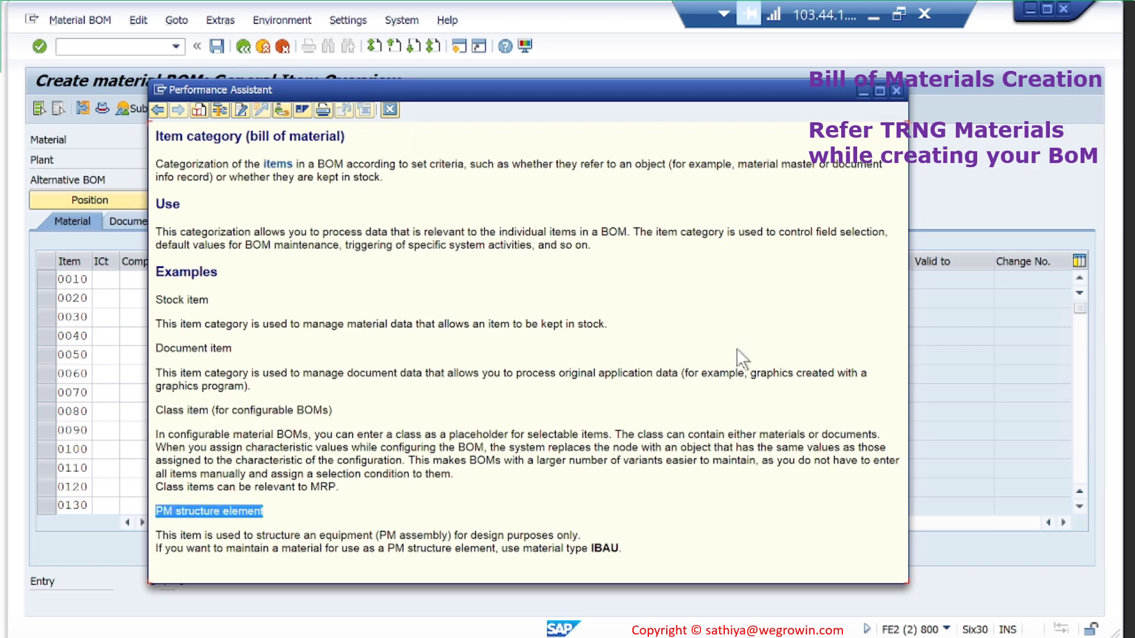
left_click(897, 90)
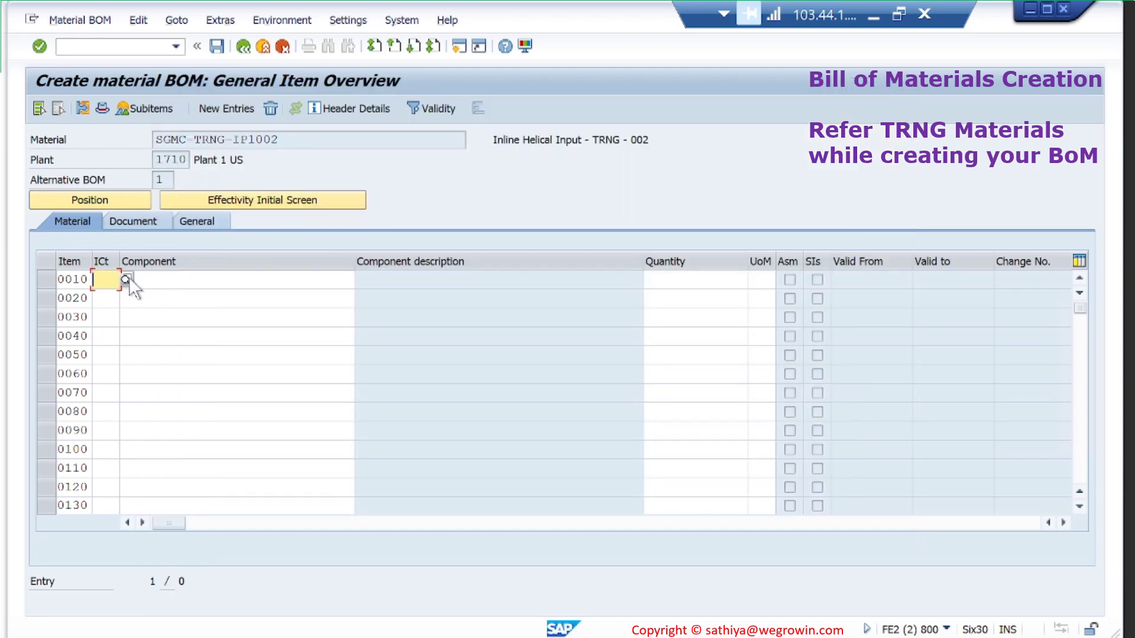
Enter item 0010 as stock item (L) with component SGMC-TRNG-CP1001 and quantity 1.
key("F4")
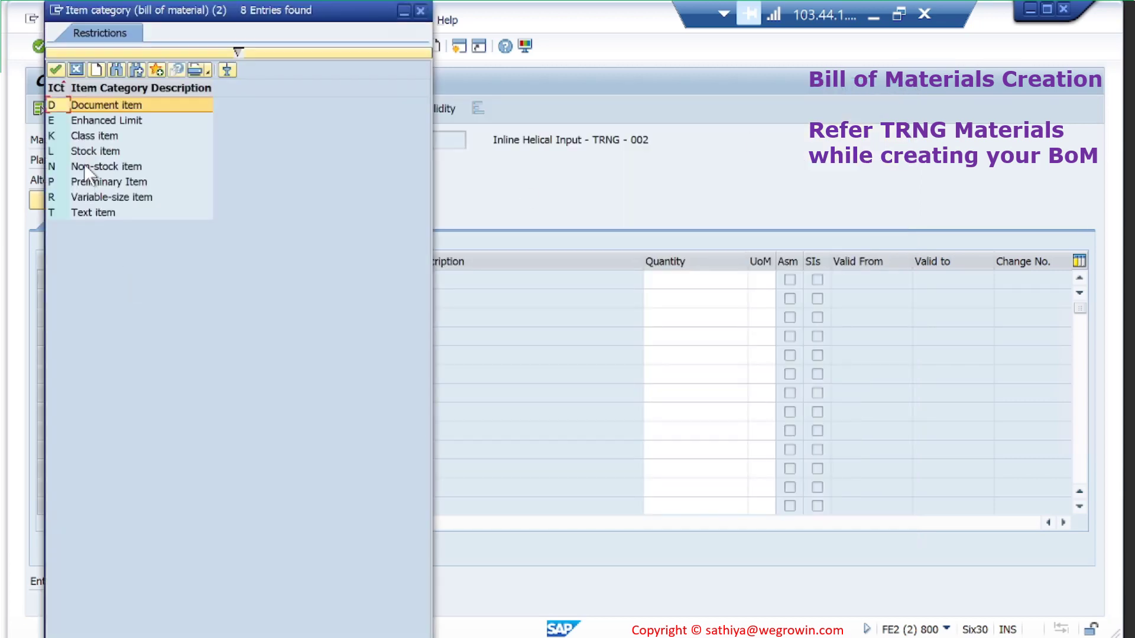
double_click(91, 148)
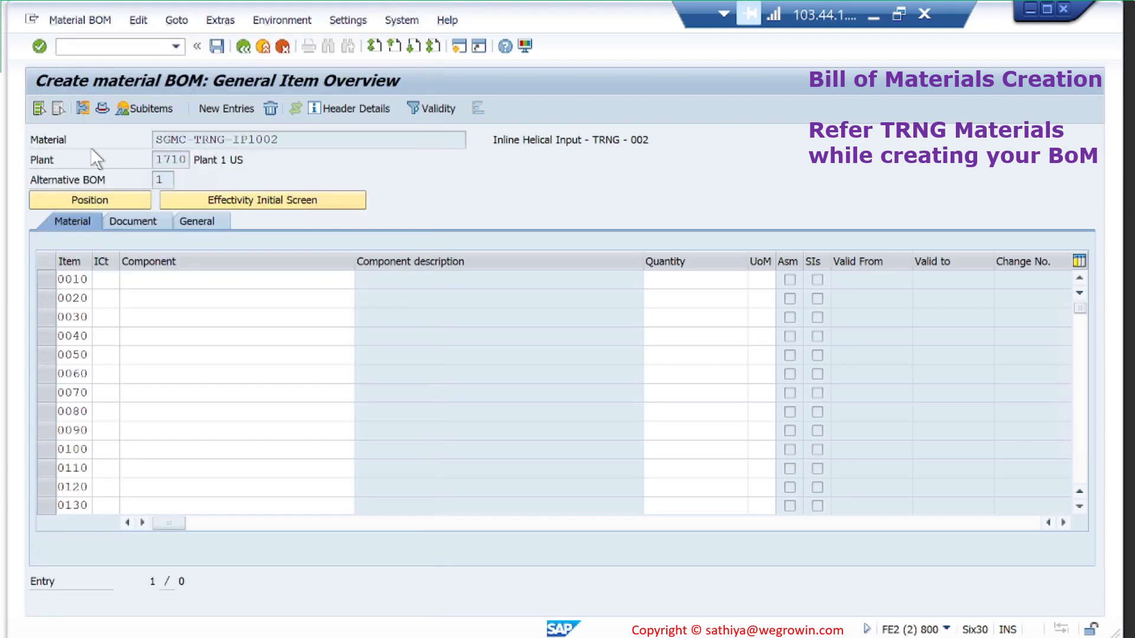
left_click(205, 282)
type("S")
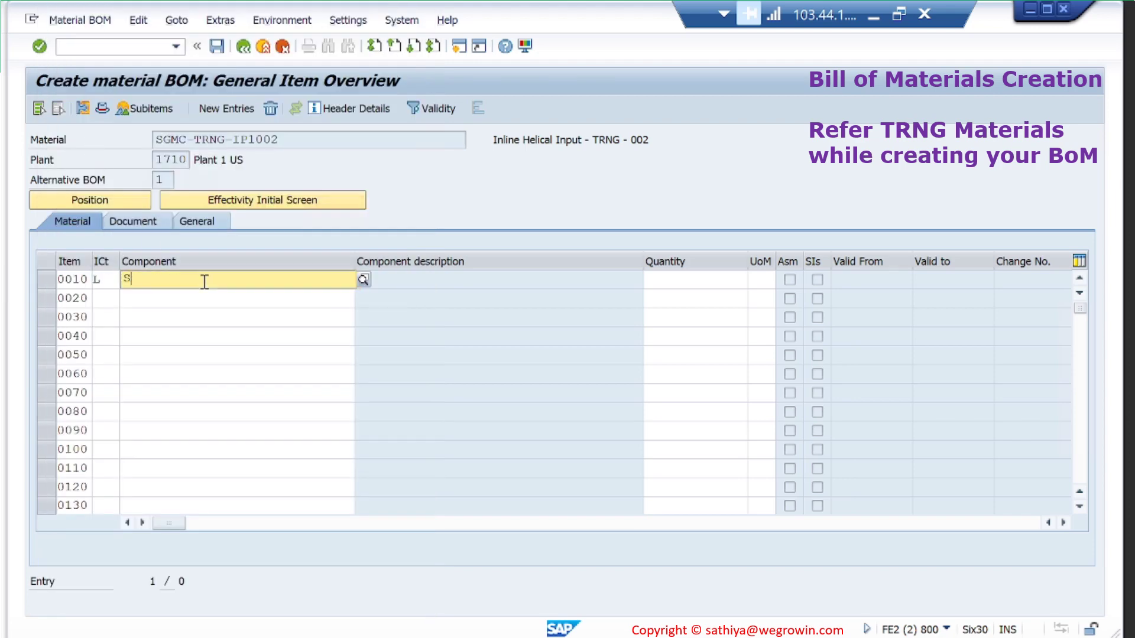
type("GMC-T")
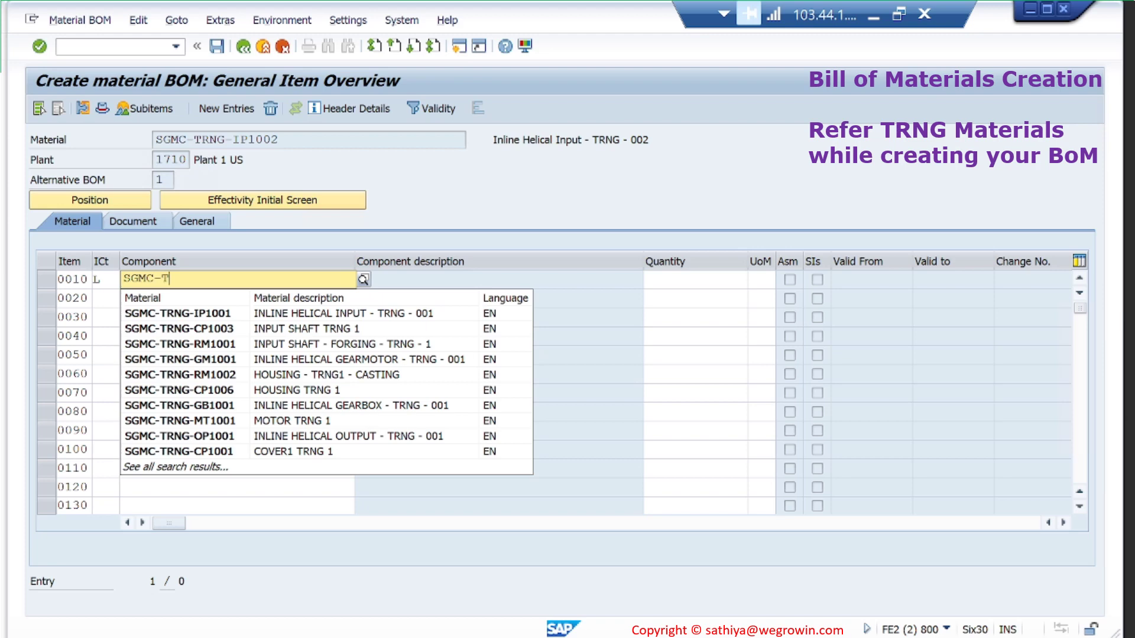
type("RNG-CP1001")
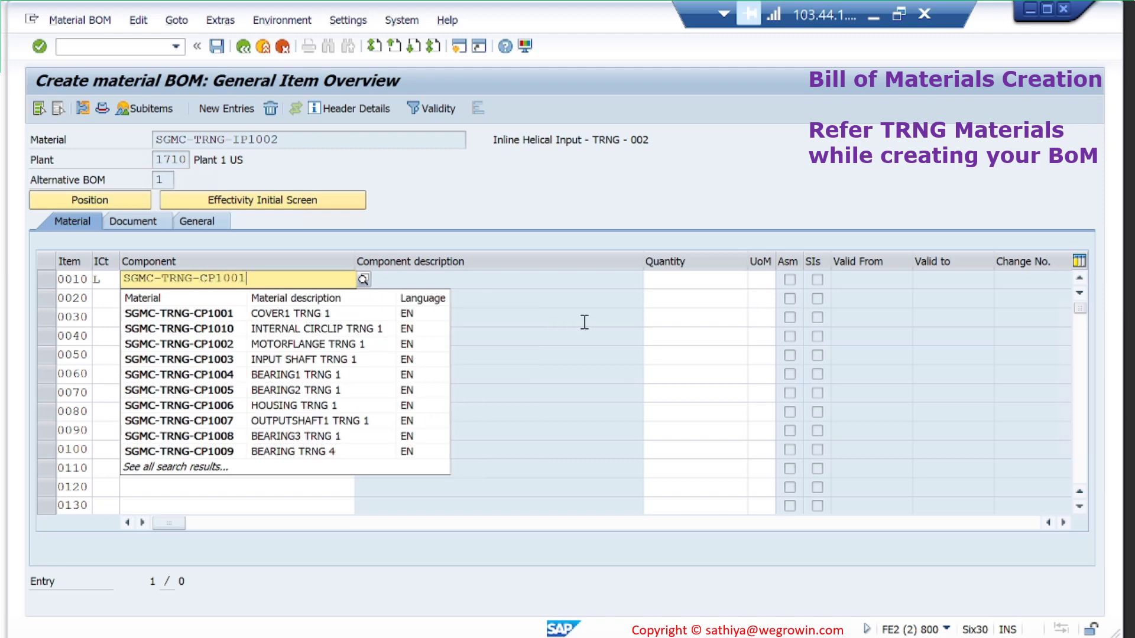
left_click(686, 281)
type("1")
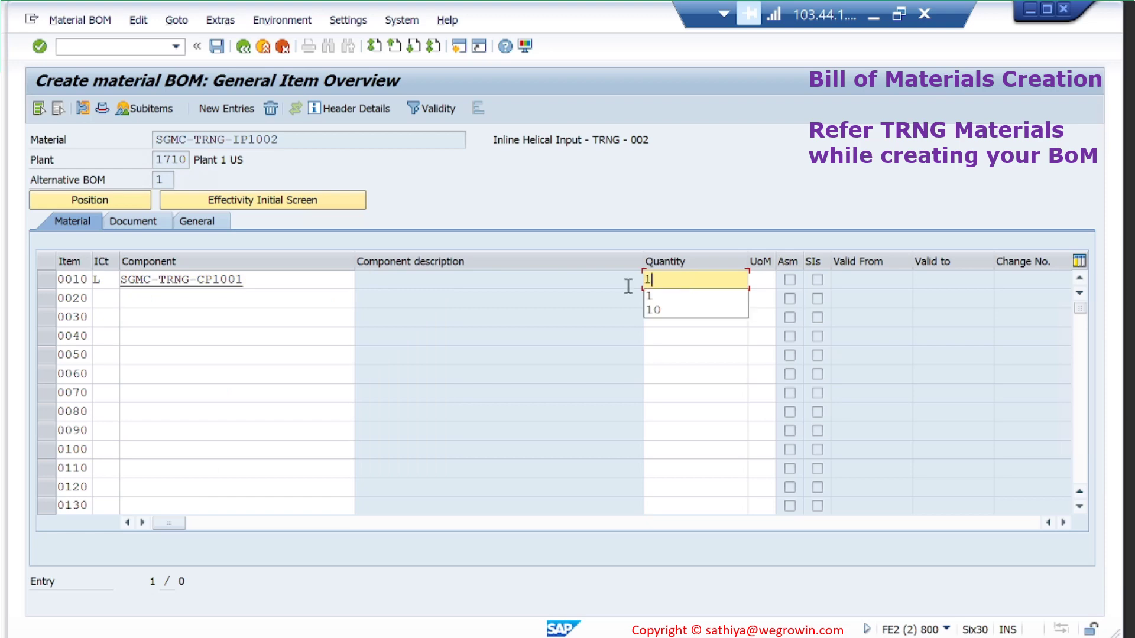
key("Return")
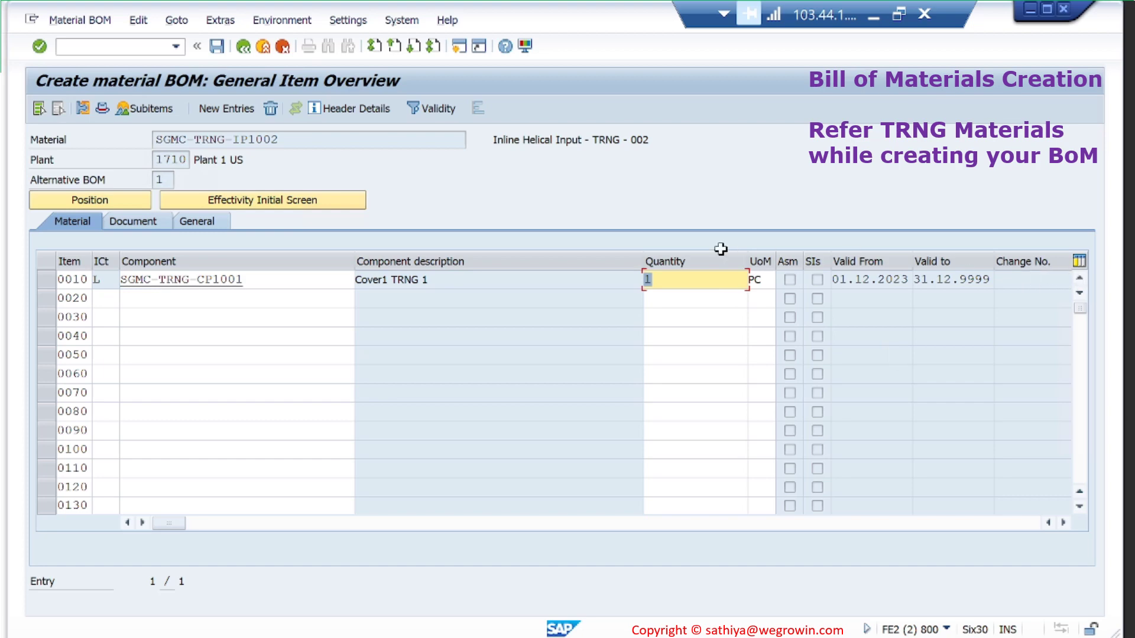
Enter item 0020 with item category L, component SGMC-TRNG-CP1002 and quantity 1.
left_click(100, 294)
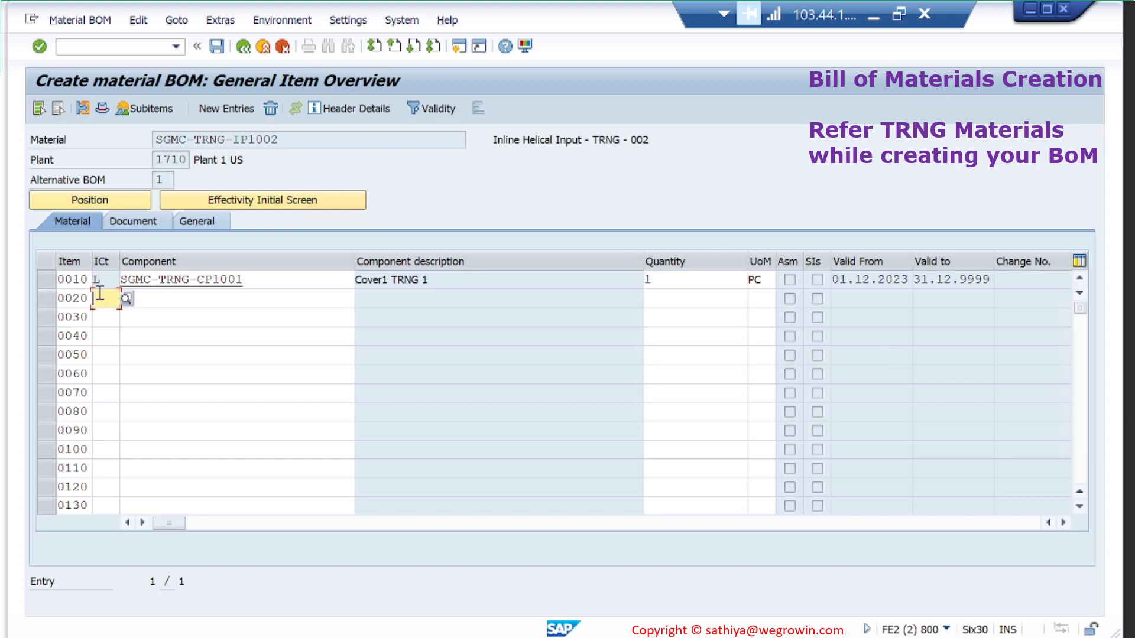
type("L")
key("Tab")
type("SG")
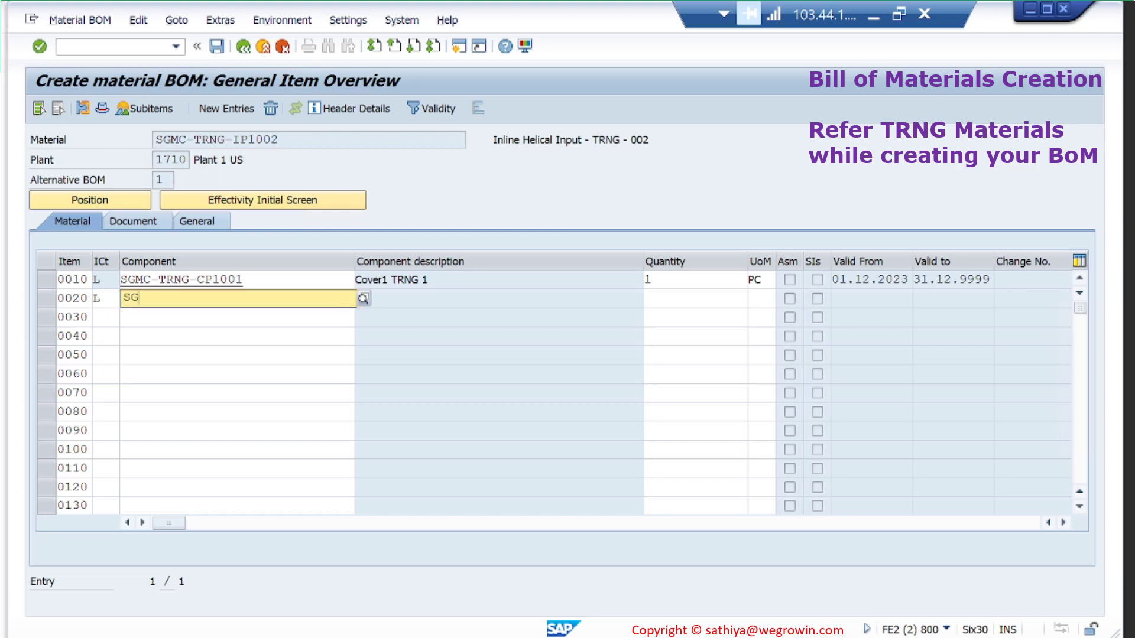
type("MC-TRNG")
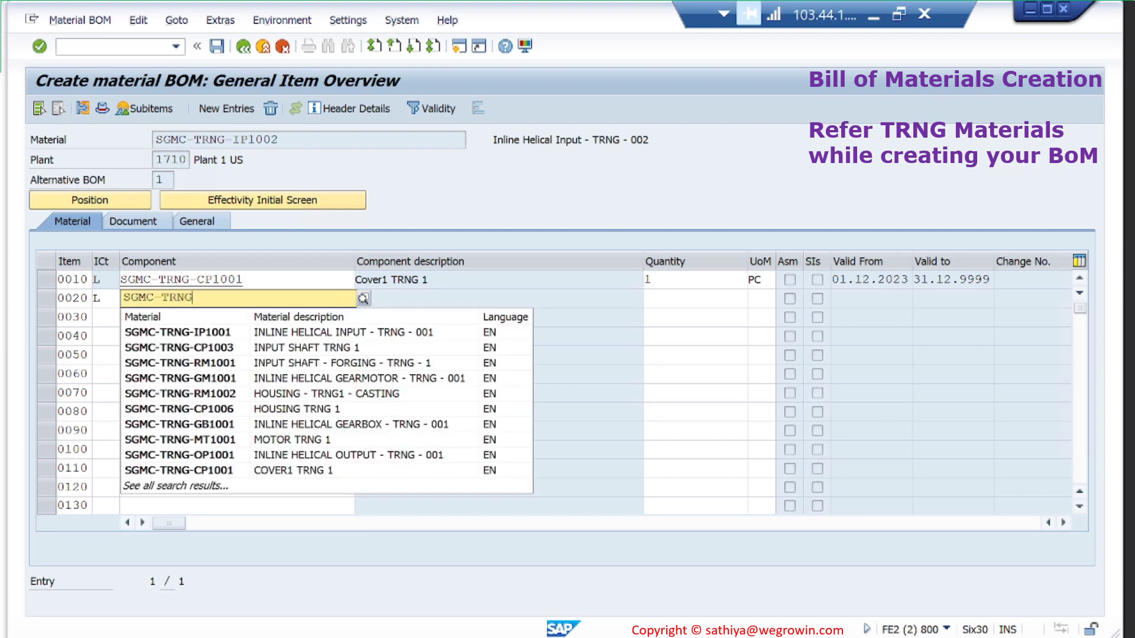
type("-CP1002")
key("Tab")
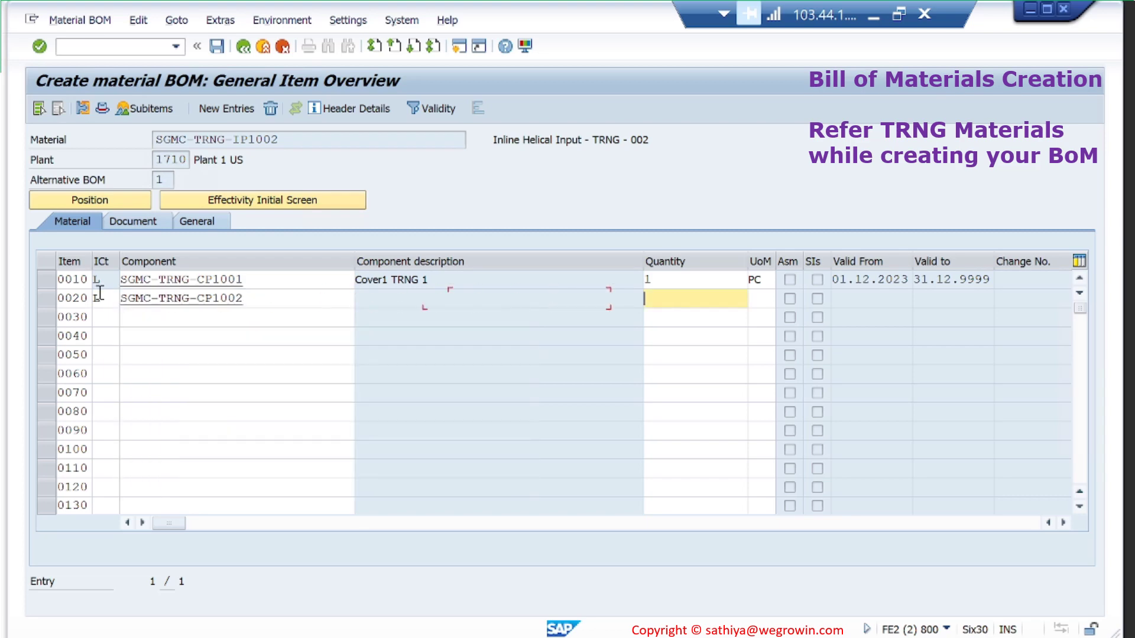
type("1")
key("Return")
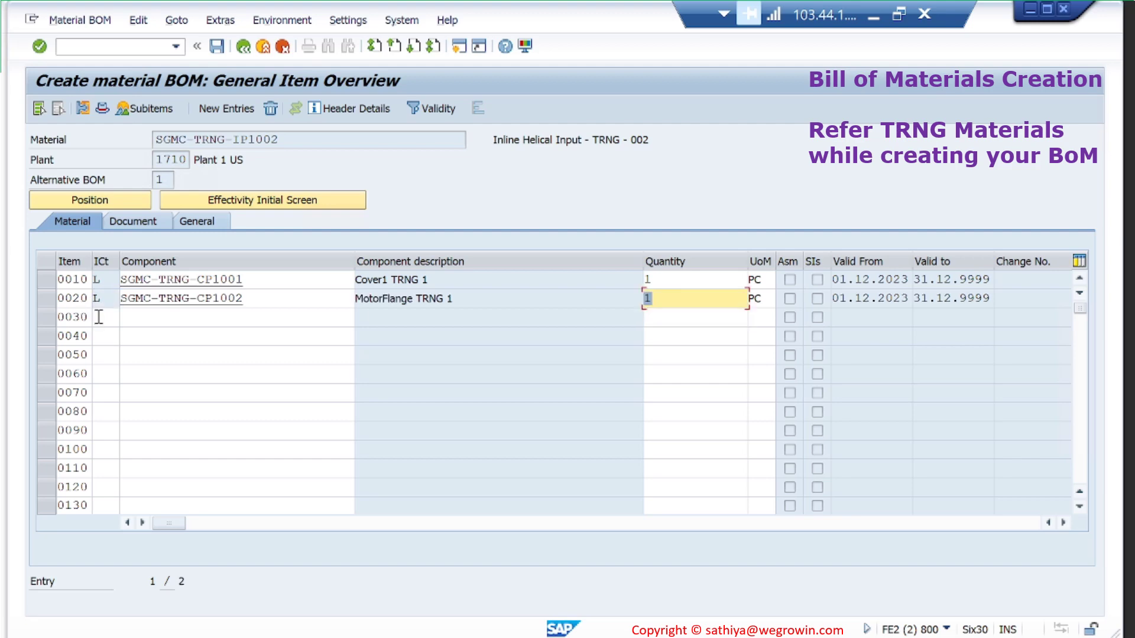
key("BackSpace")
type("1")
Enter item 0030 with item category L, component SGMC-TRNG-CP1003 and quantity 1.
left_click(109, 317)
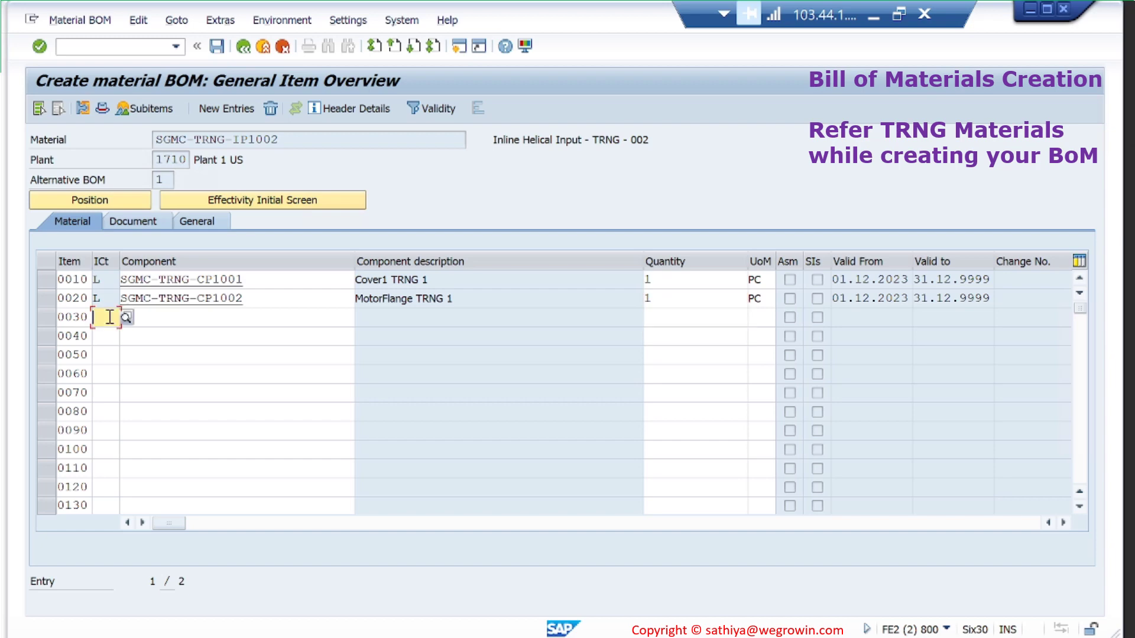
type("L")
key("Tab")
type("SGMC-T")
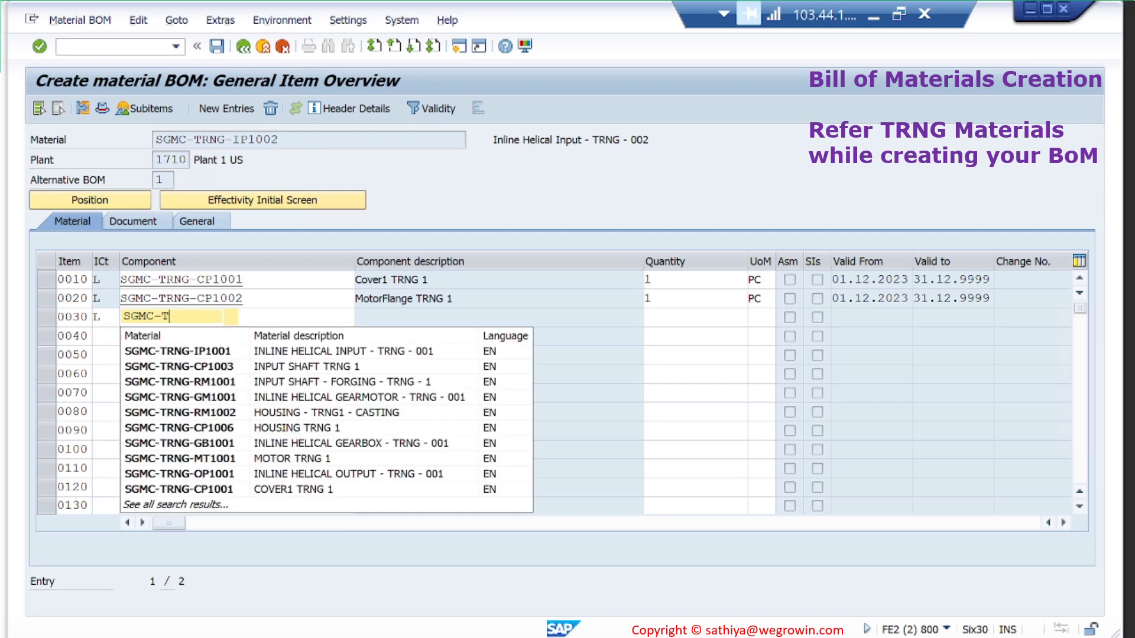
type("RNG-CP1003")
key("Tab")
type("1")
key("Return")
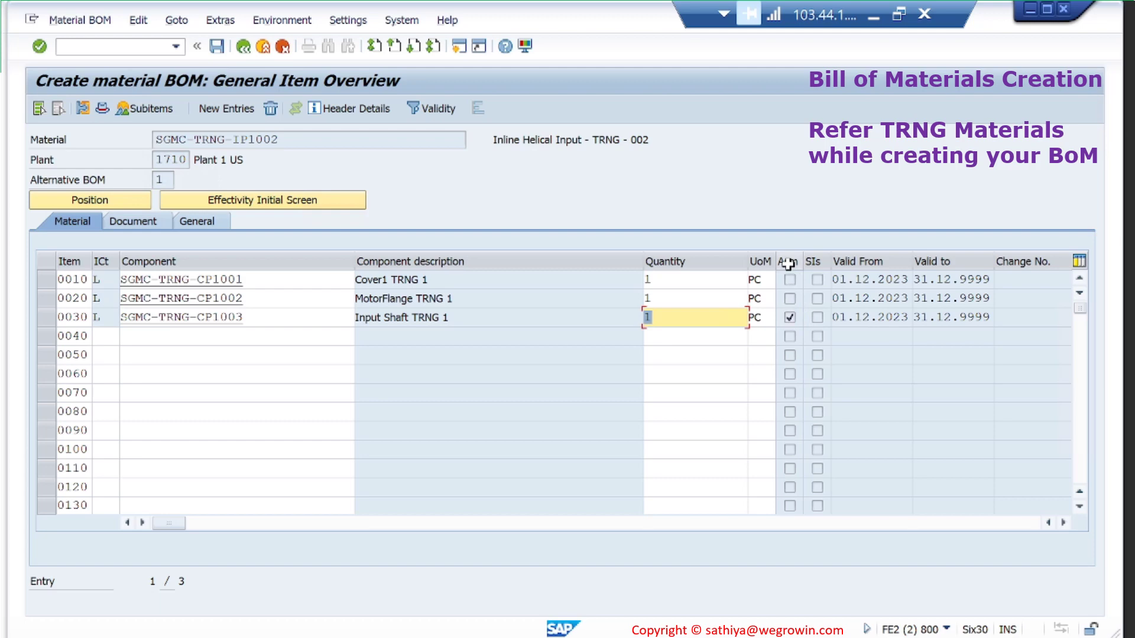
Read the help text for item 0030's assembly indicator, close it, and highlight that item's component number.
left_click(790, 314)
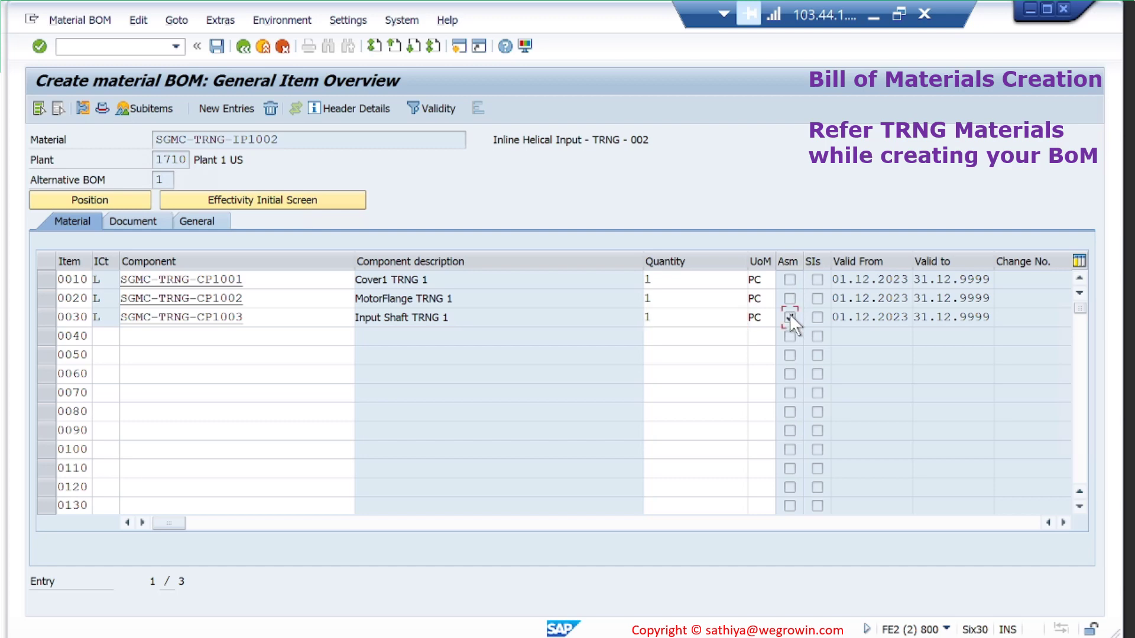
key("F1")
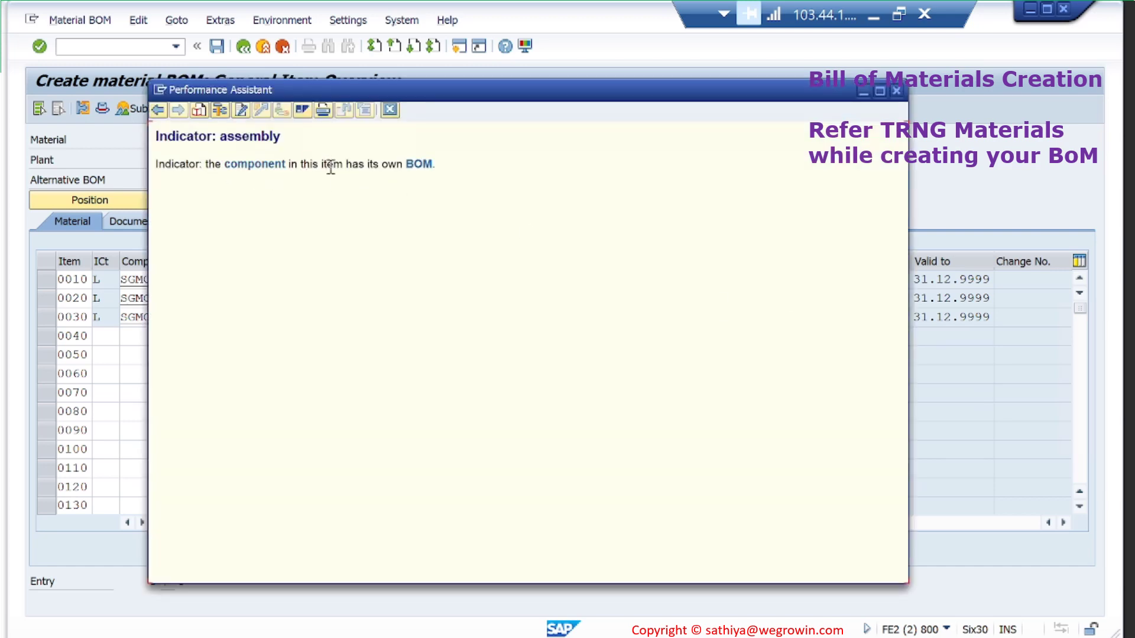
left_click_drag(365, 163, 435, 164)
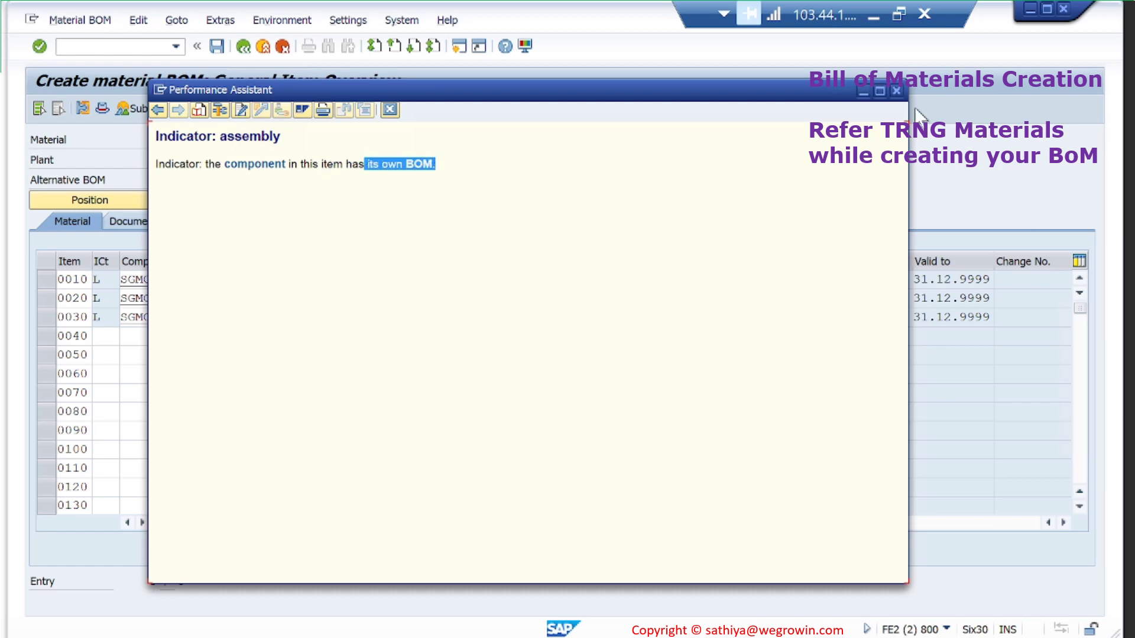
left_click(896, 86)
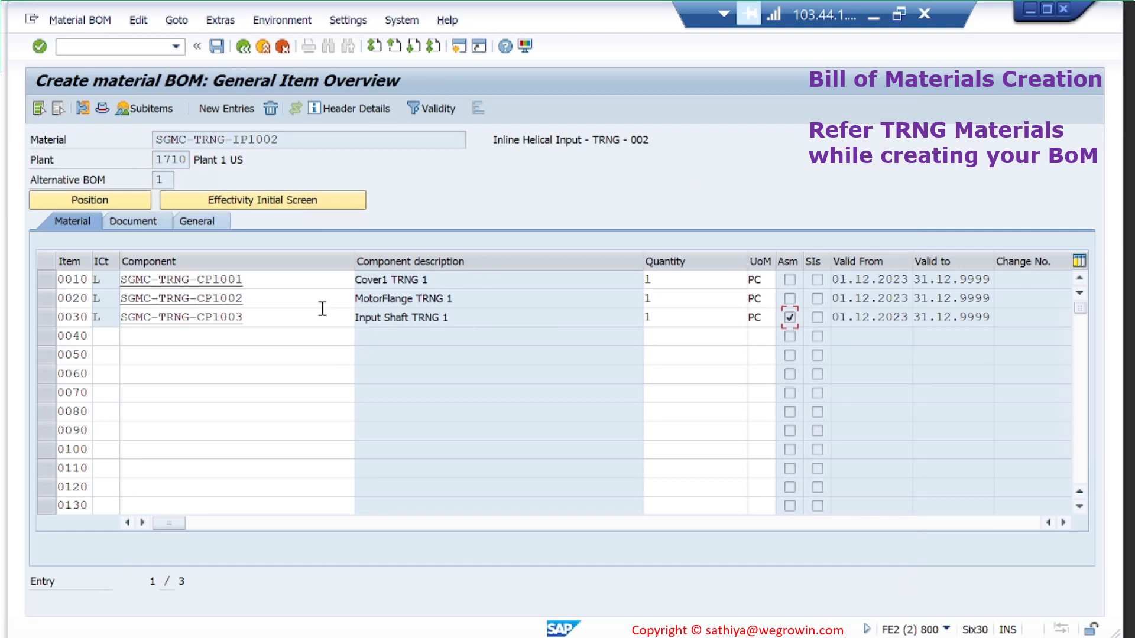
left_click(285, 320)
left_click_drag(285, 320, 114, 316)
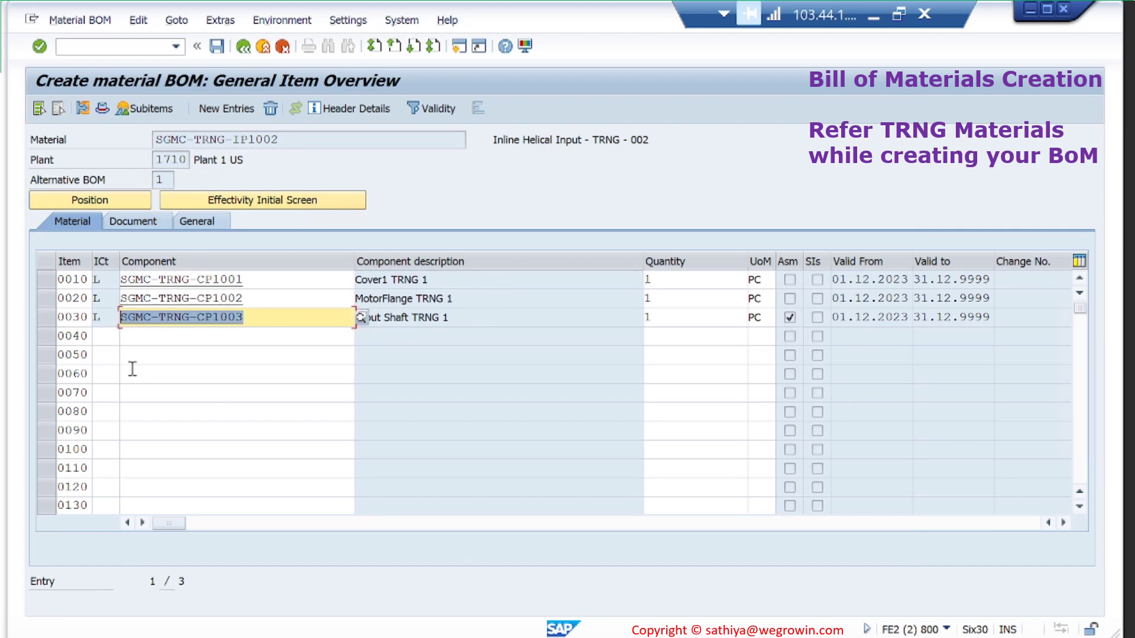
Enter item 0040 with item category L, component SGMC-TRNG-CP1004 and quantity 1.
left_click(110, 342)
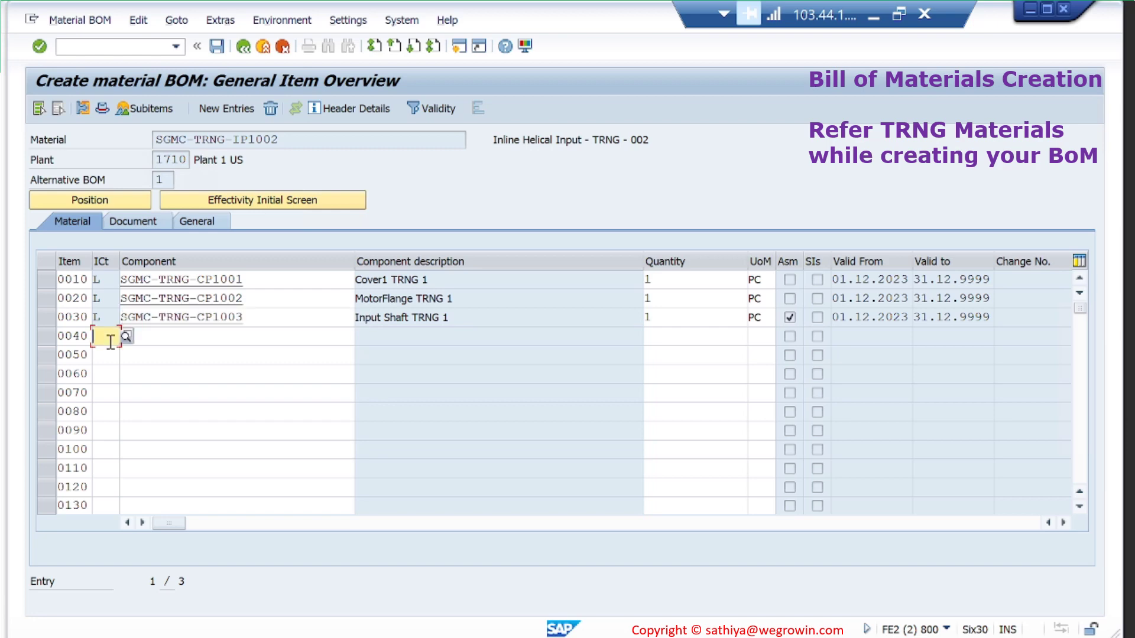
type("L")
key("Tab")
type("SGMC-TRNG-CP1004")
key("Tab")
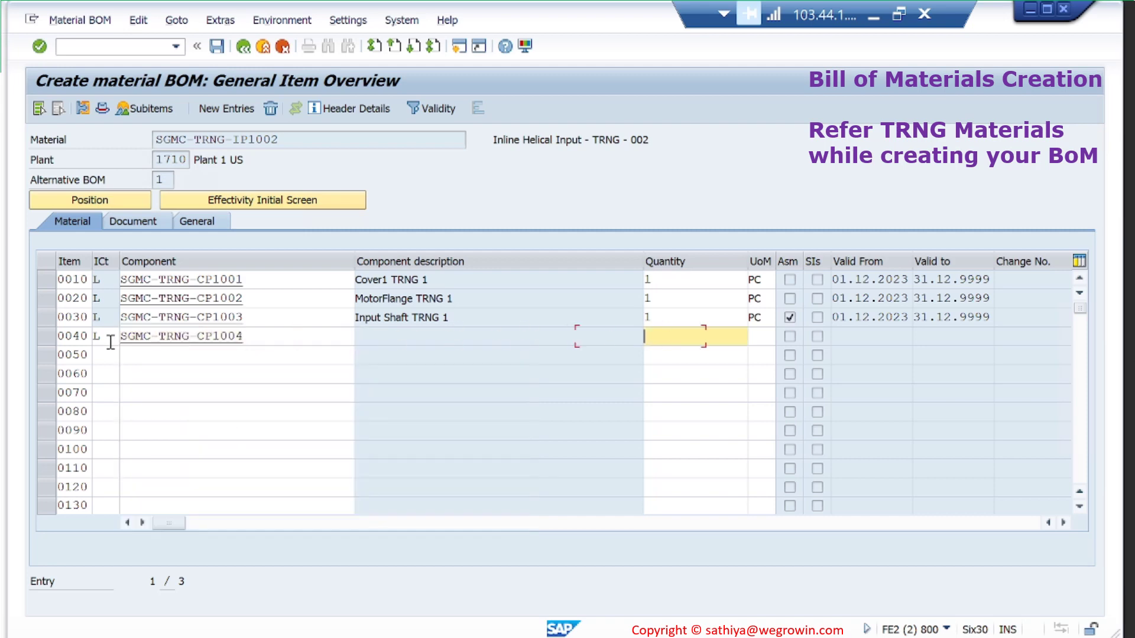
type("1")
key("Return")
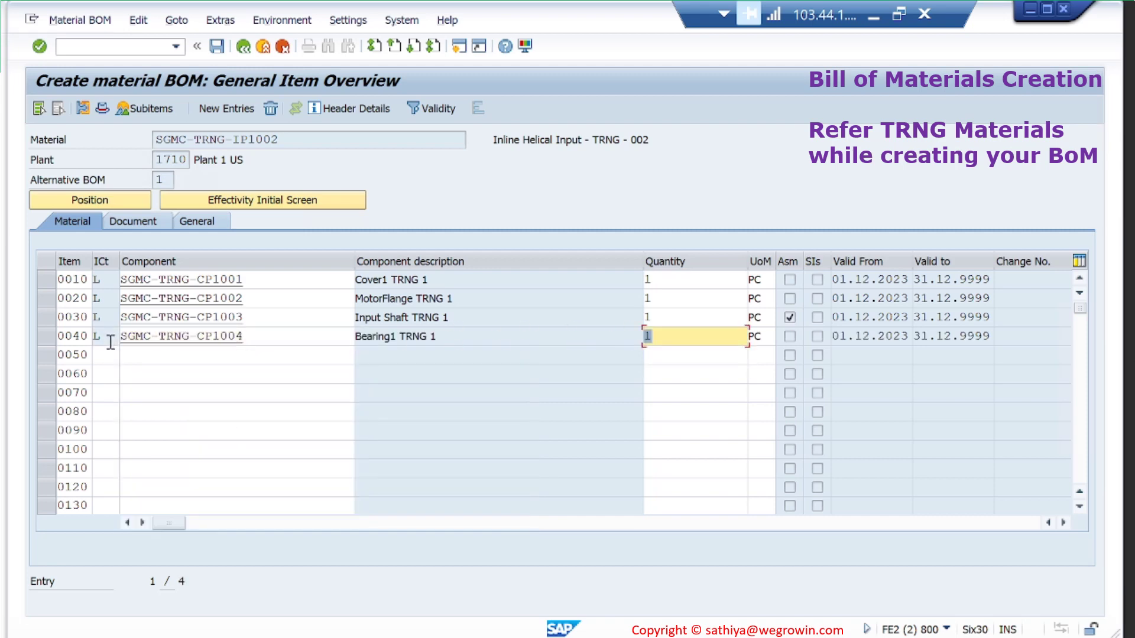
Clear the quantity of item 0040 and re-enter it as 1.
key("BackSpace")
key("Tab")
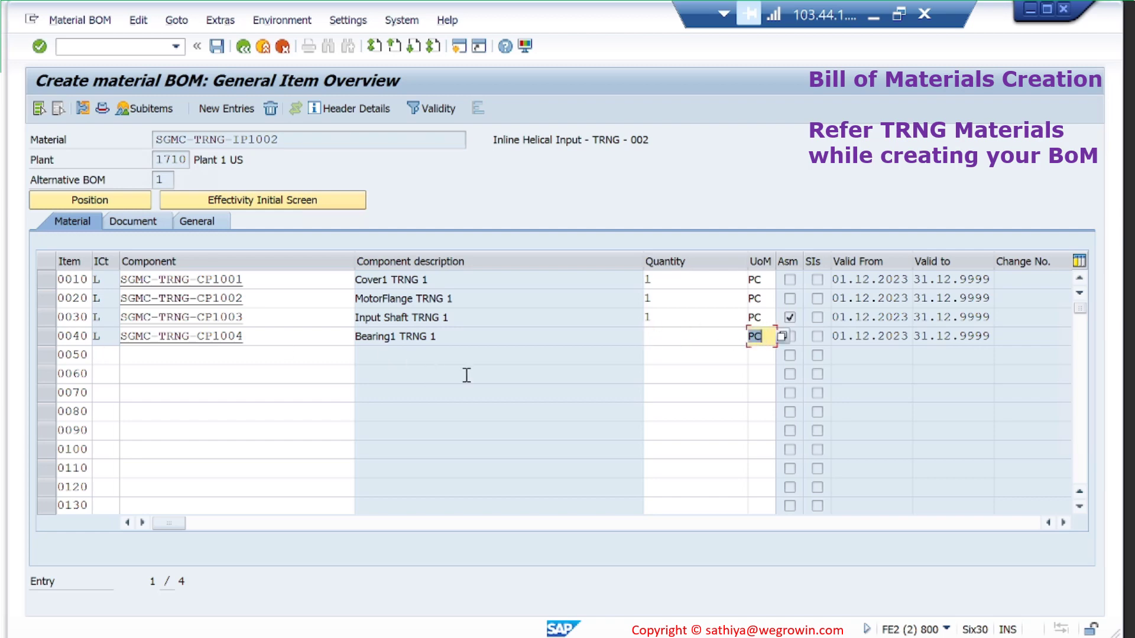
left_click(674, 341)
type("1")
key("Return")
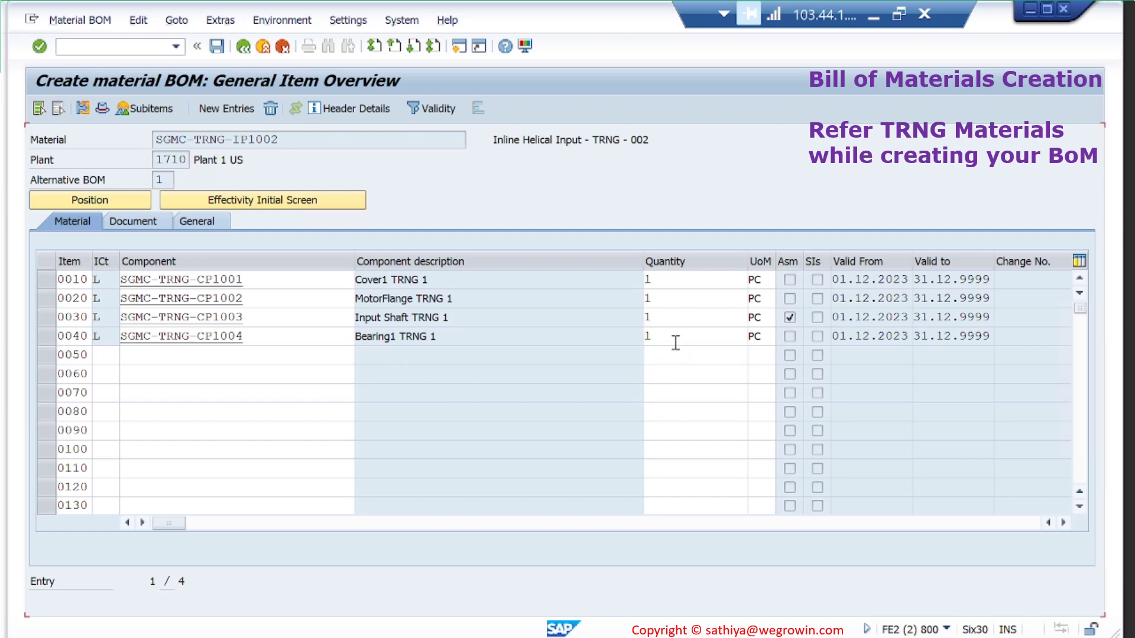
Enter item 0050 with item category L, component SGMC-TRNG-CP1005 and quantity 1.
left_click(98, 356)
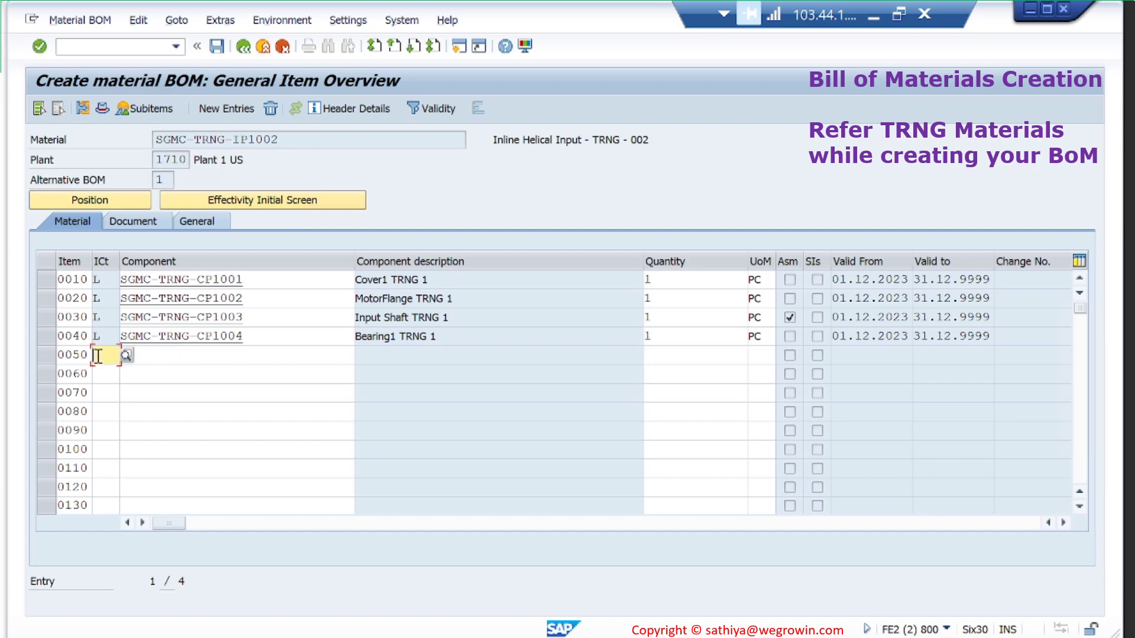
type("L")
key("Tab")
type("SGMC")
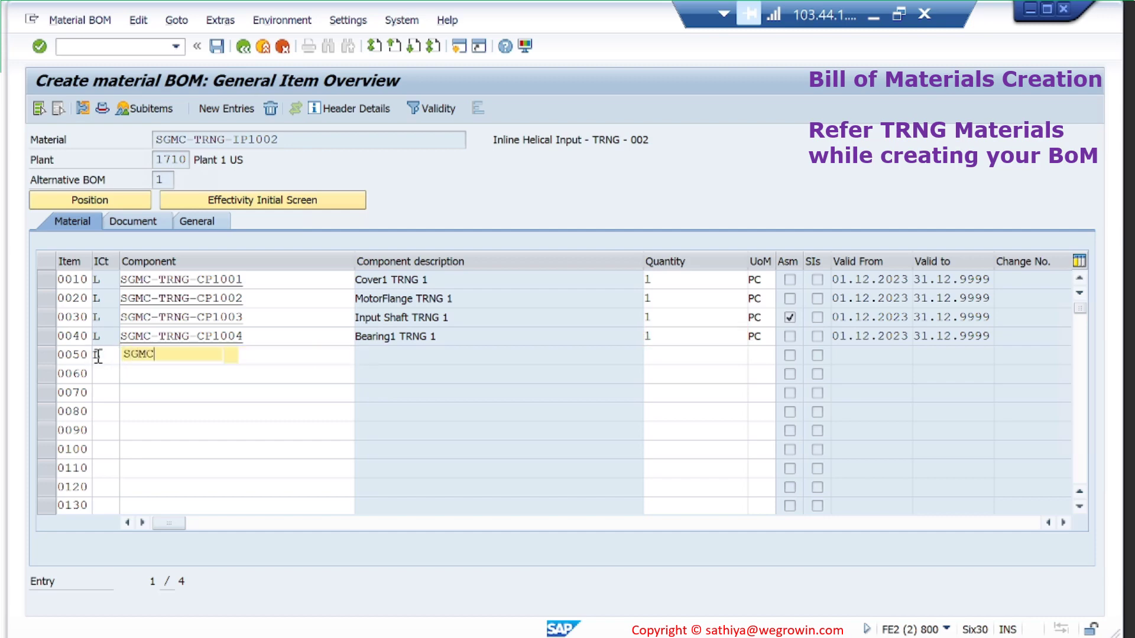
type("-TRNG-Cp")
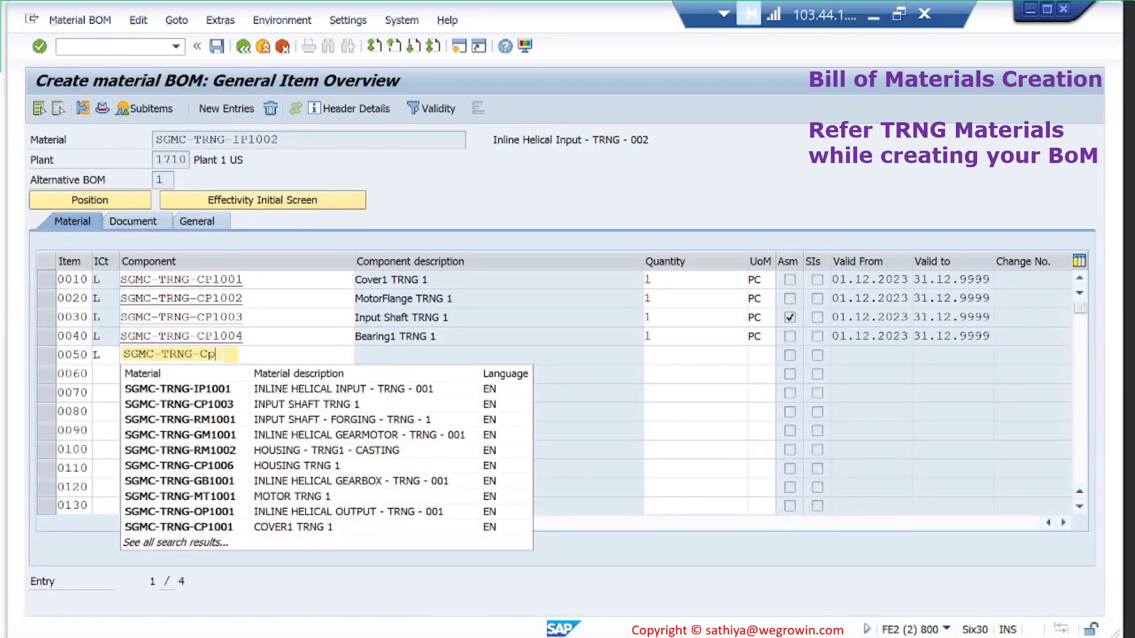
type("1005")
key("Tab")
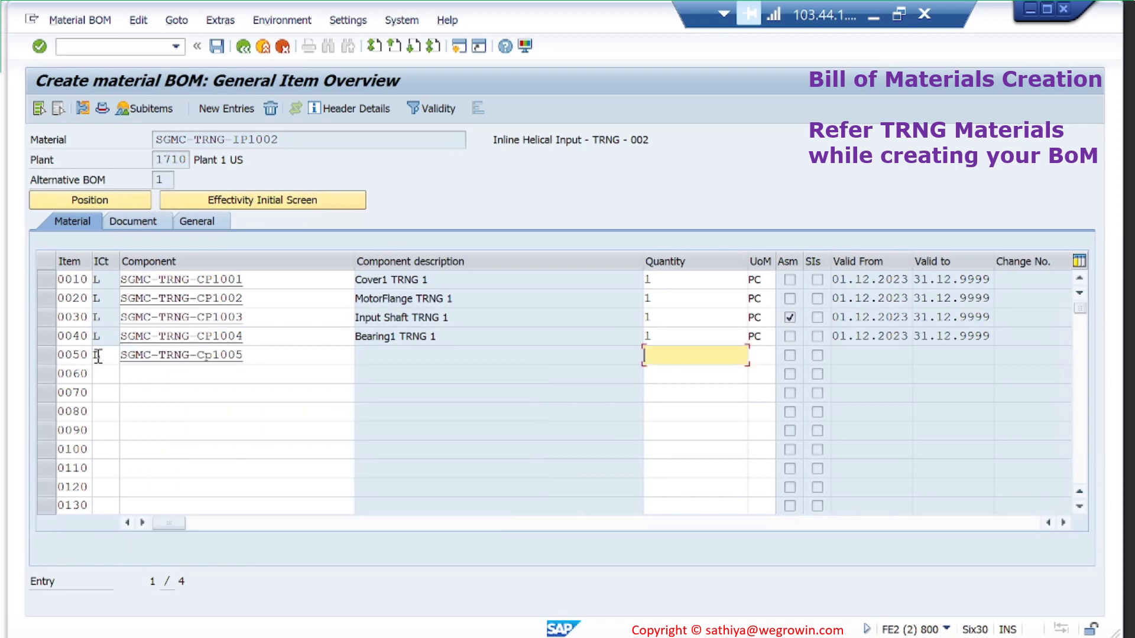
type("1")
key("Return")
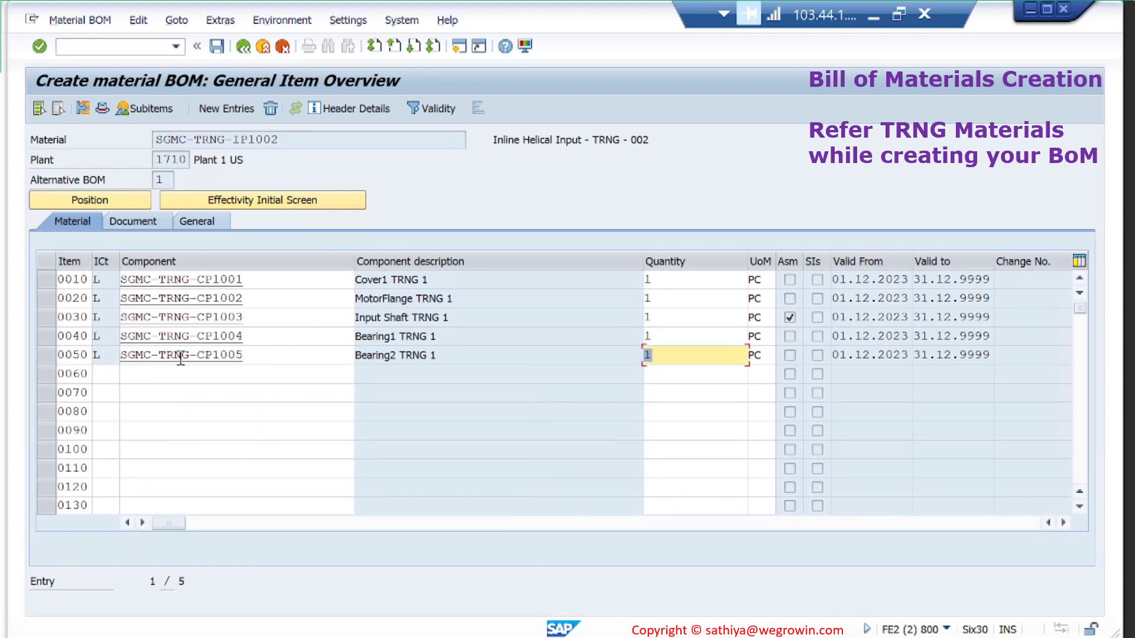
Open item 0010's details, read the help text for the fixed quantity indicator, and leave the indicator cleared.
double_click(73, 278)
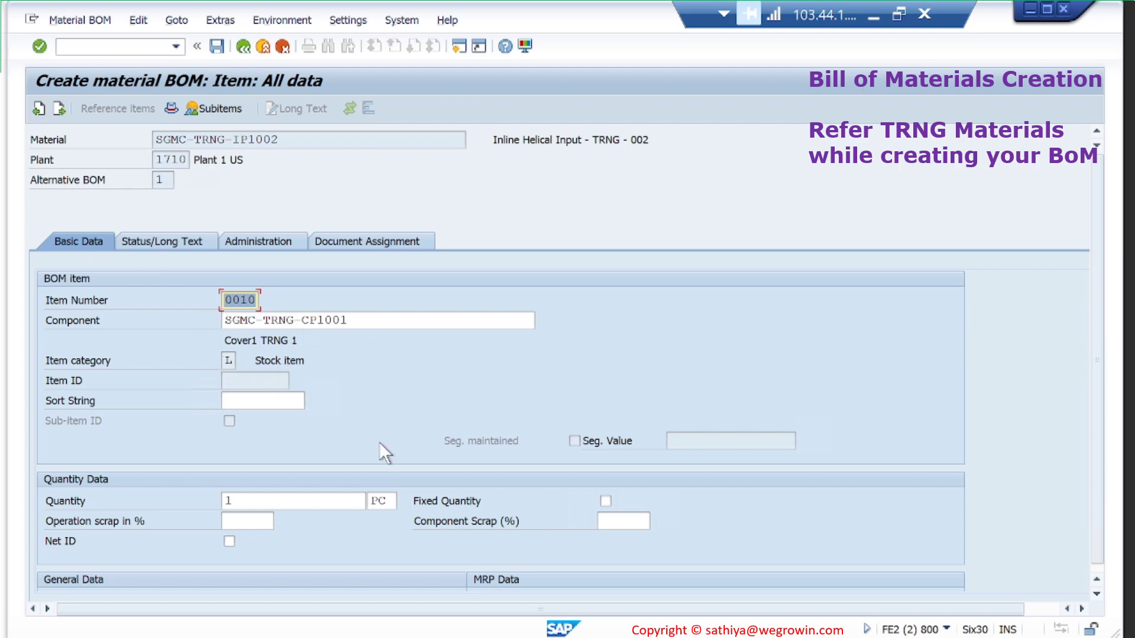
scroll(381, 452, "down", 3)
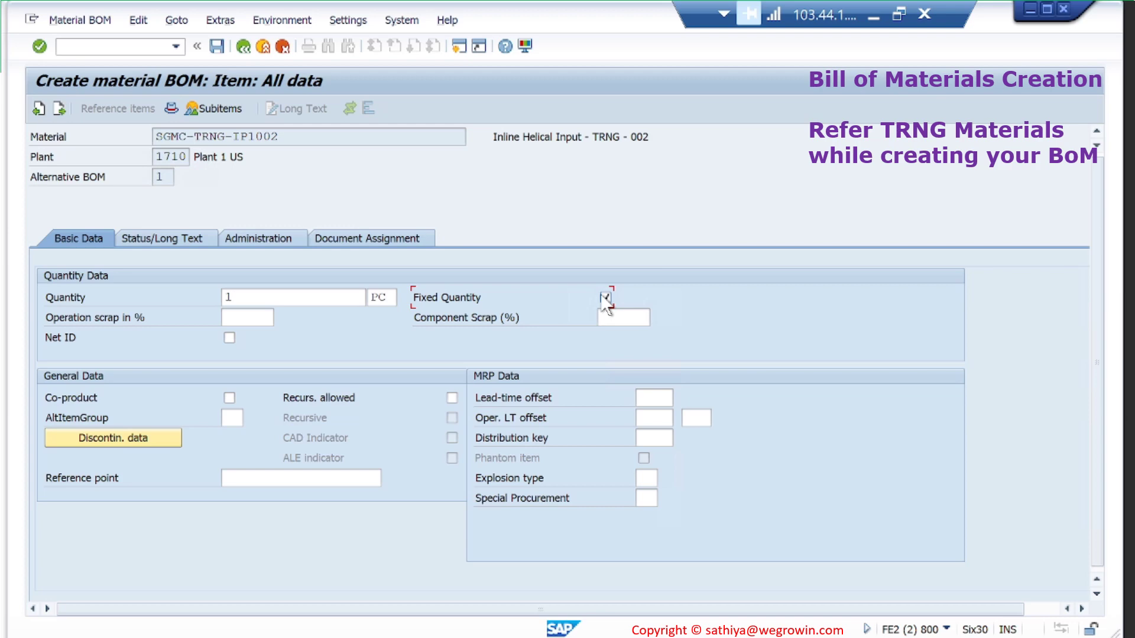
key("F1")
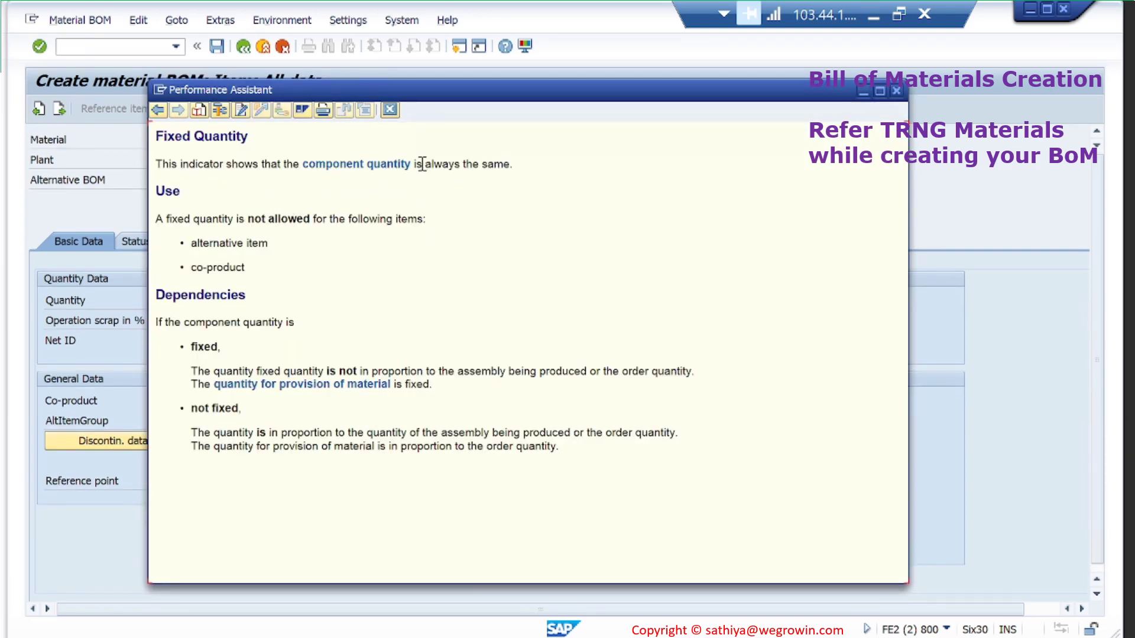
left_click_drag(414, 164, 527, 160)
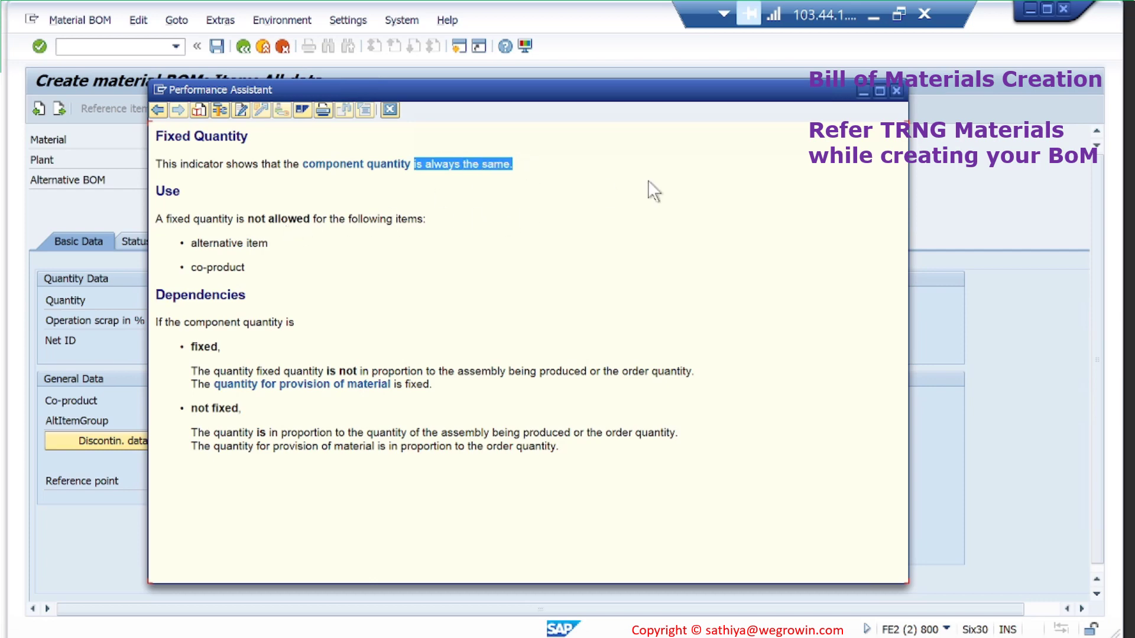
left_click(895, 91)
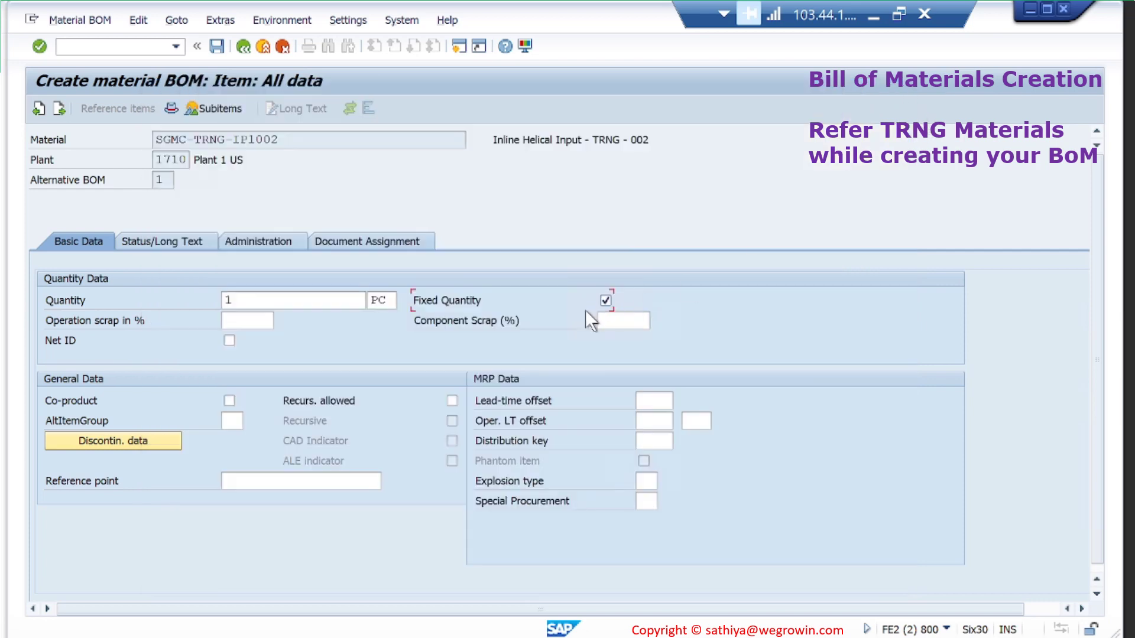
left_click(606, 301)
Read the component scrap help text for item 0010, including its use and calculation example, and close it.
left_click(633, 317)
key("F1")
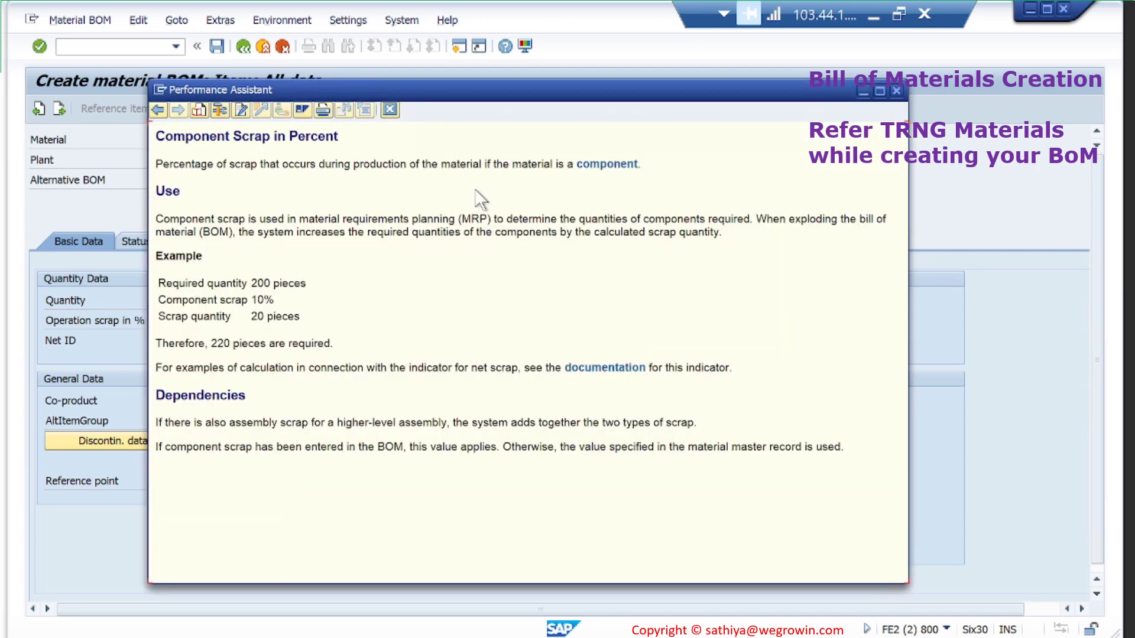
left_click_drag(303, 220, 560, 220)
left_click(210, 281)
left_click_drag(210, 281, 272, 301)
left_click(272, 312)
left_click_drag(212, 344, 288, 343)
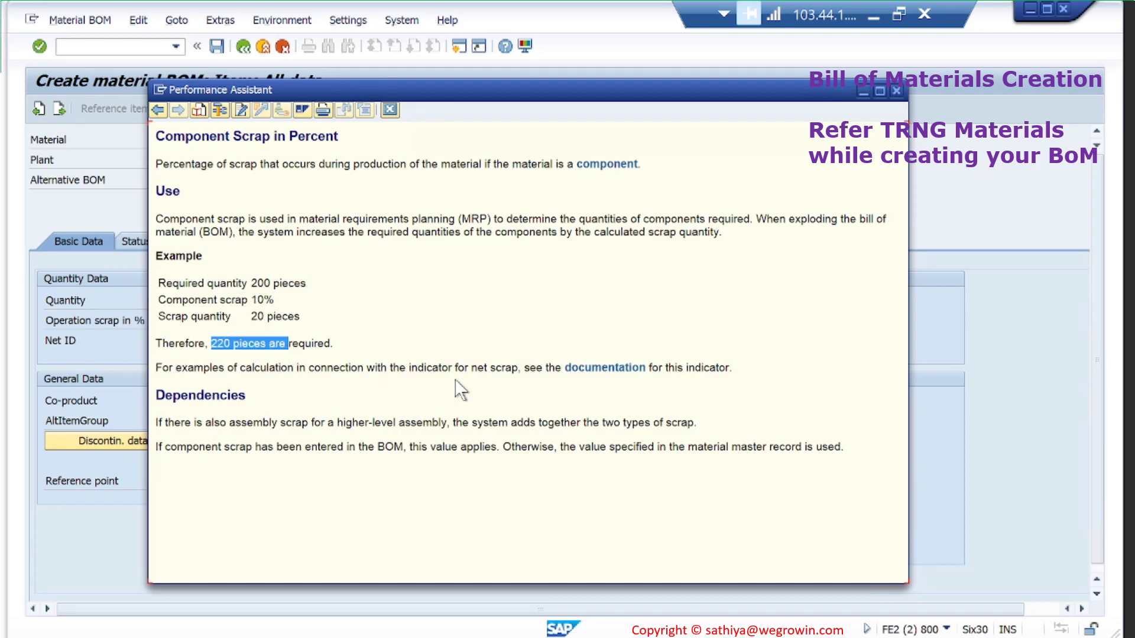
left_click_drag(390, 367, 507, 369)
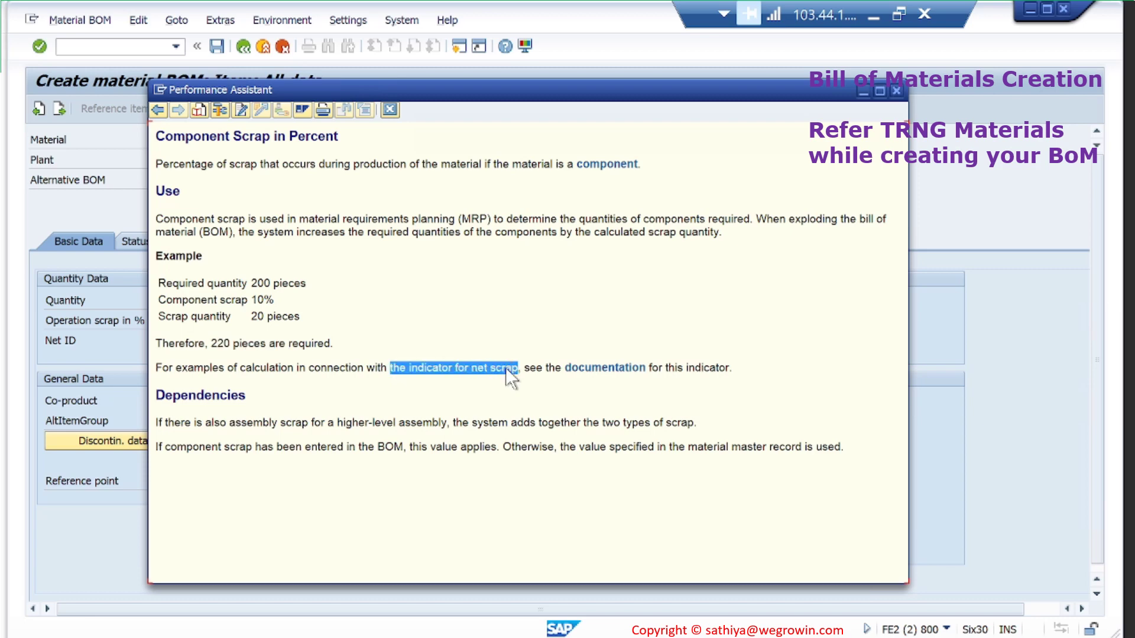
left_click(896, 91)
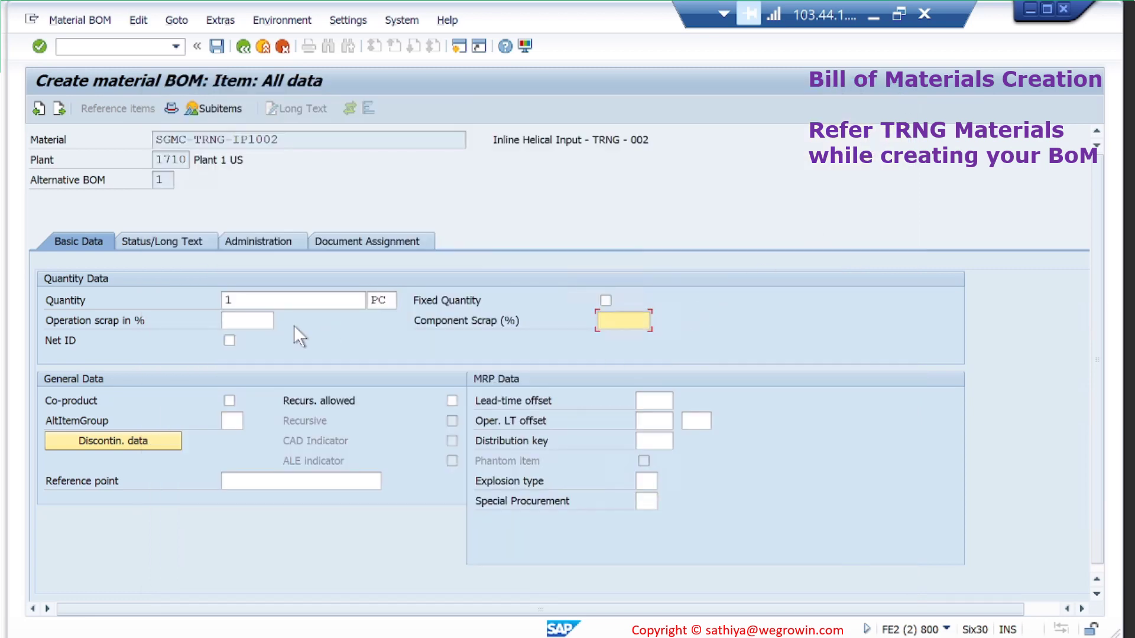
Read the operation scrap help text for item 0010, including how it overrides assembly scrap, and close it.
left_click(244, 321)
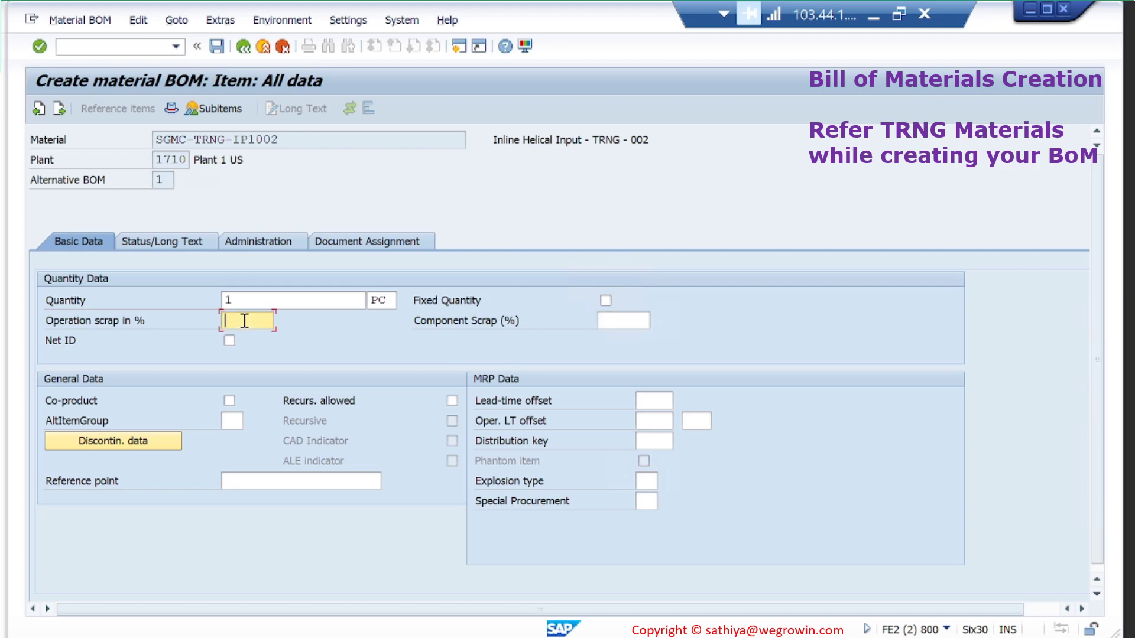
key("F1")
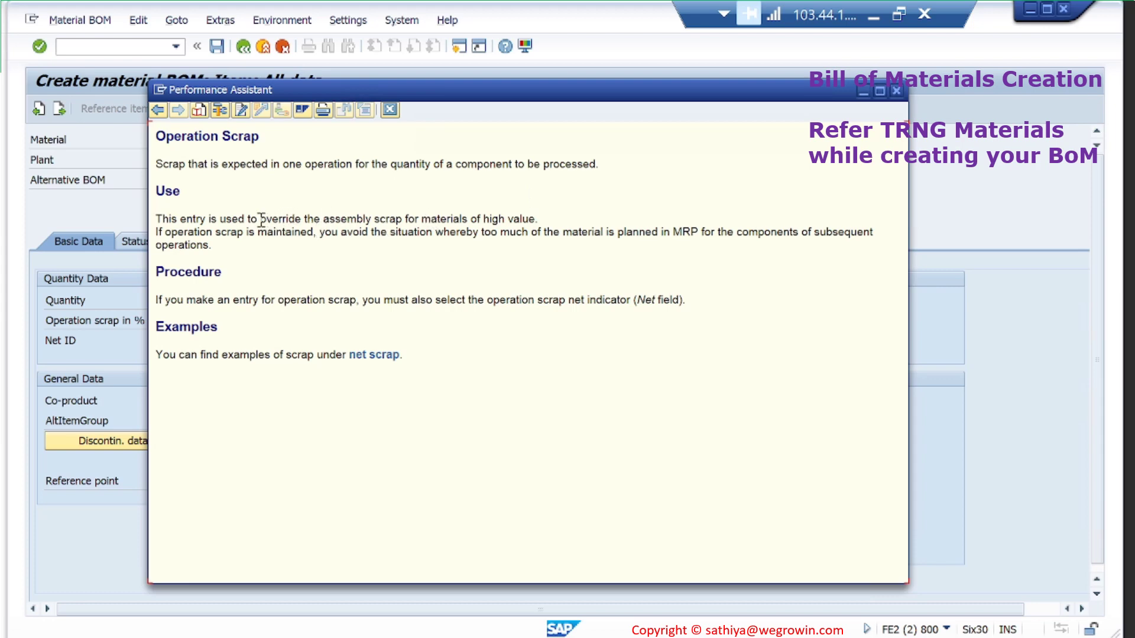
left_click_drag(261, 220, 500, 217)
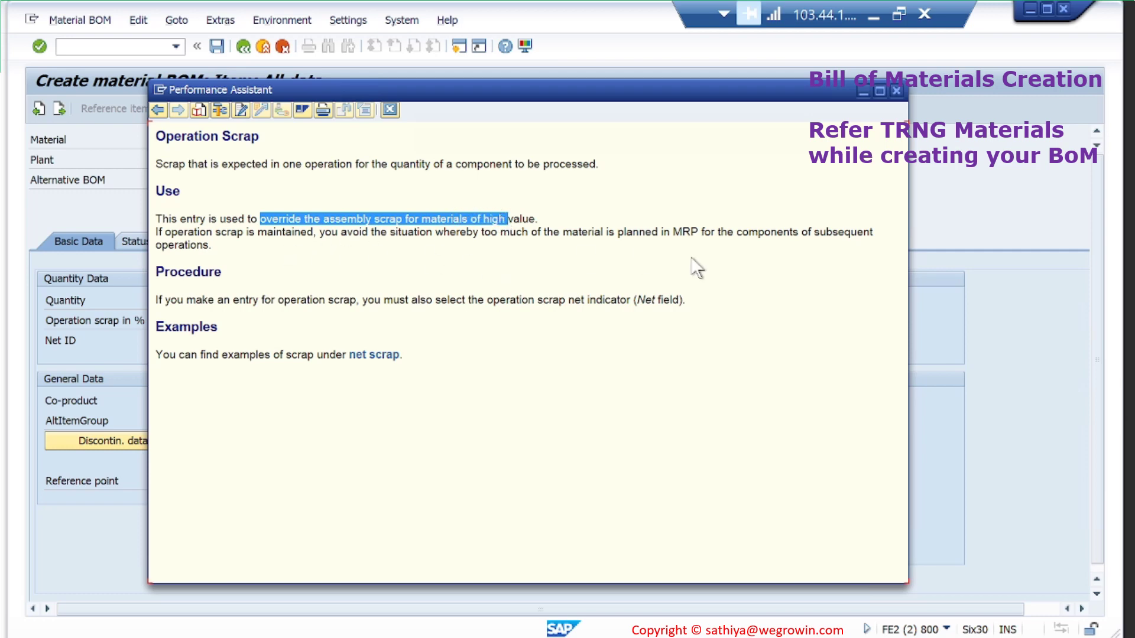
left_click(896, 91)
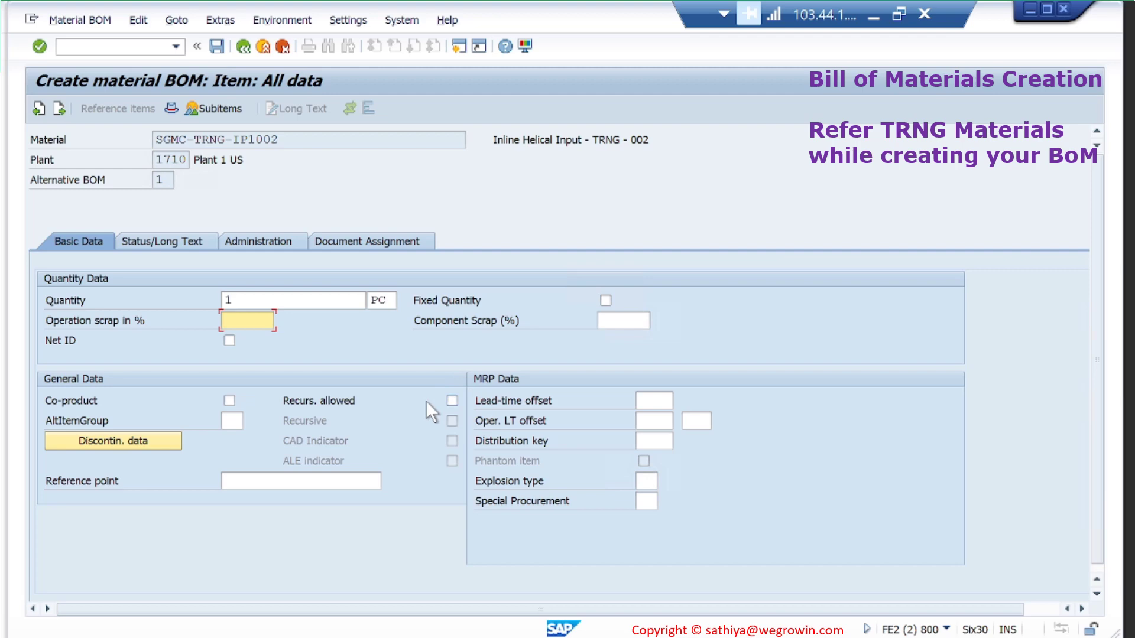
Show item 0010's status and long text data and read the help text for the production relevant indicator.
left_click(176, 244)
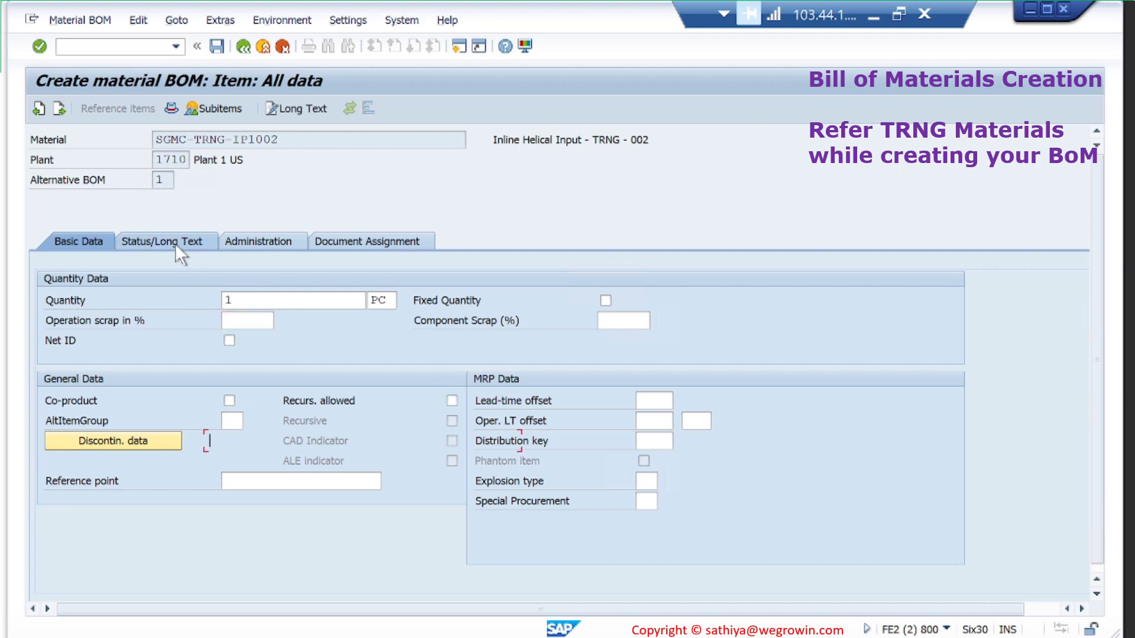
scroll(374, 299, "down", 4)
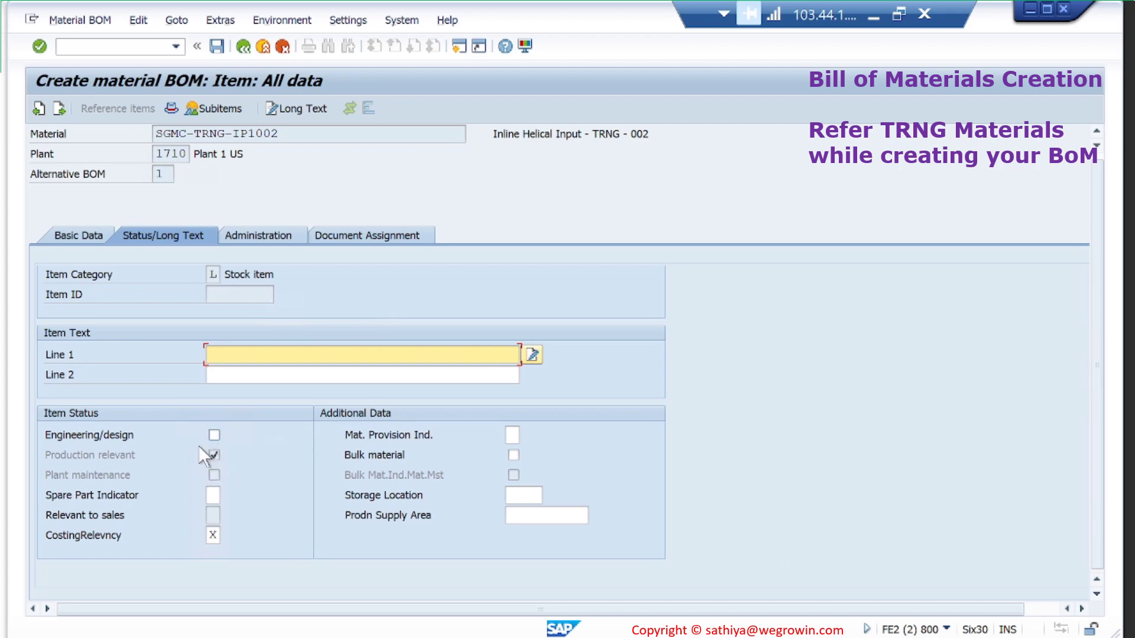
left_click(213, 454)
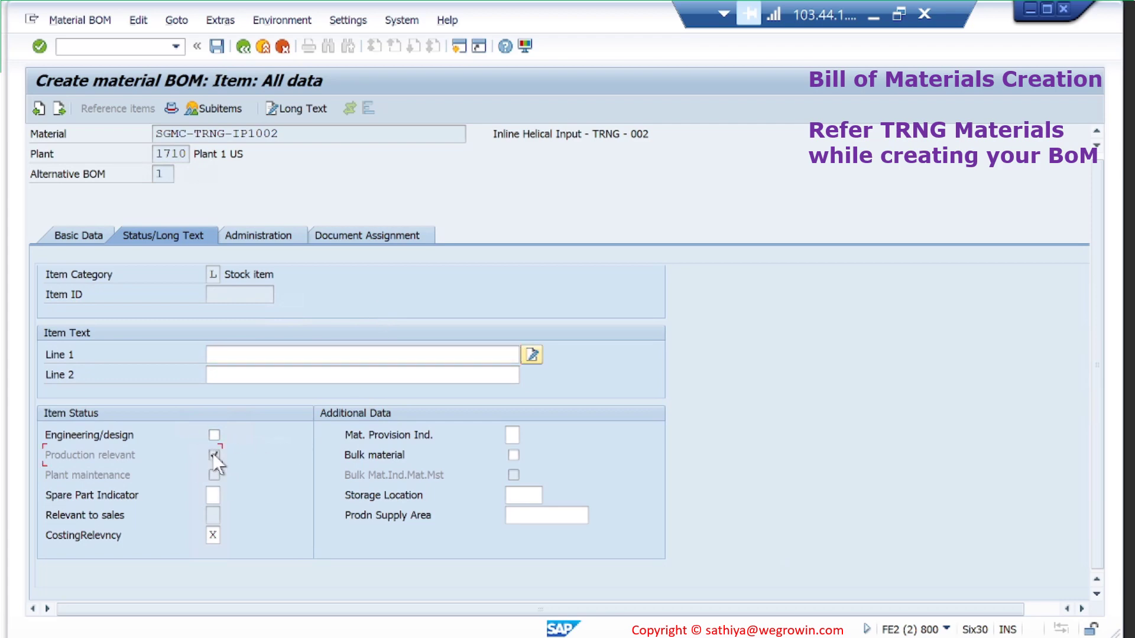
key("F1")
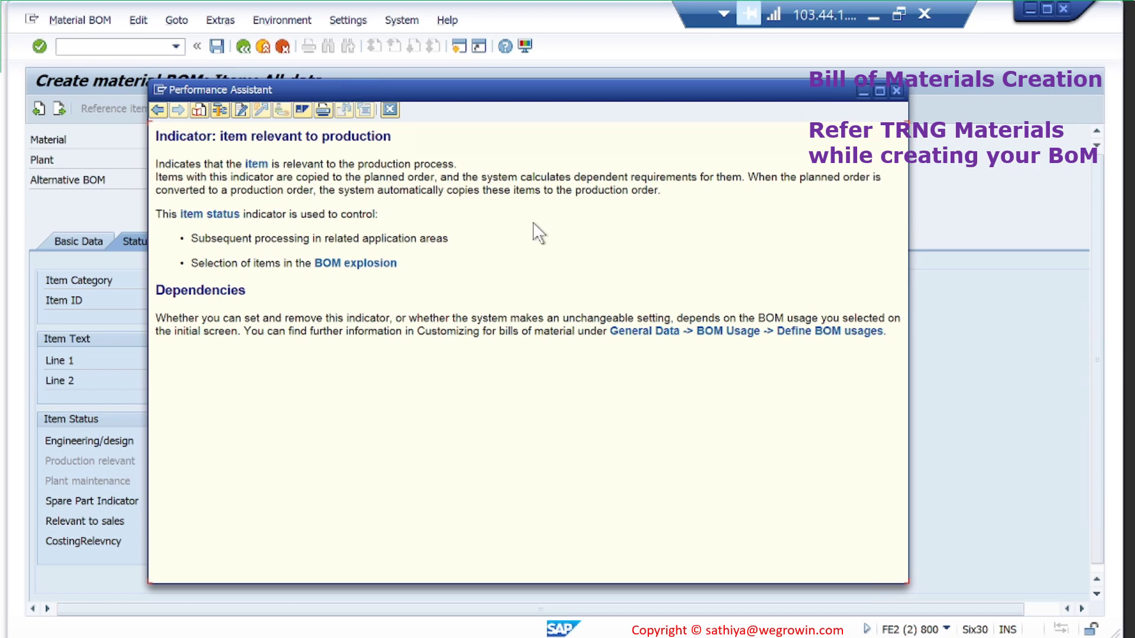
left_click(896, 91)
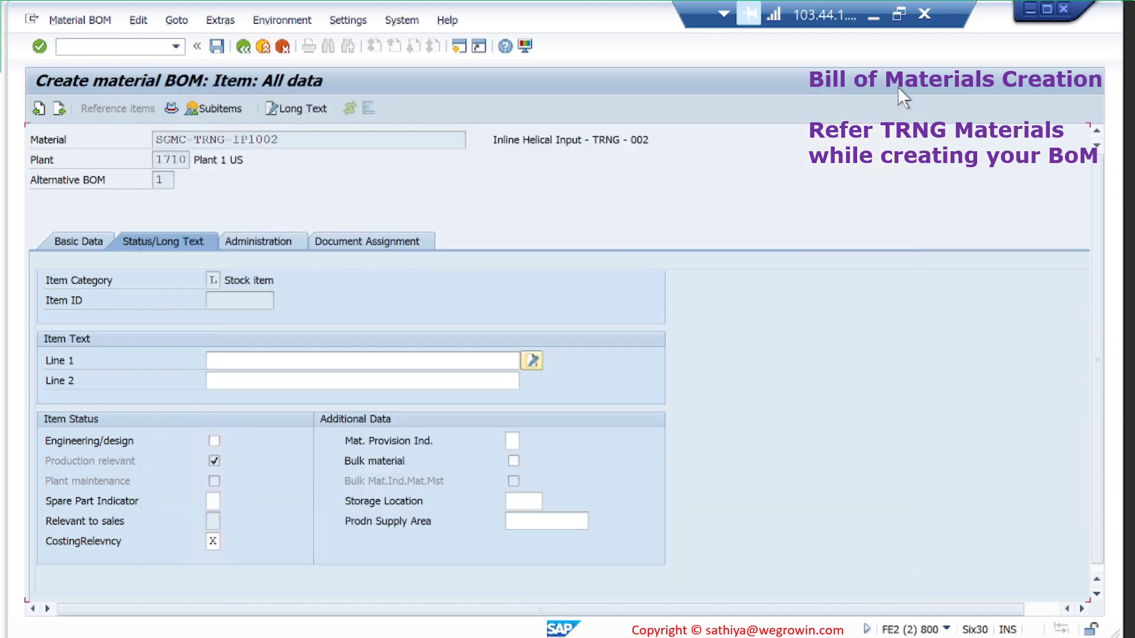
Examine the possible values and help text for item 0010's costing relevancy without changing the setting.
left_click(214, 541)
left_click(226, 540)
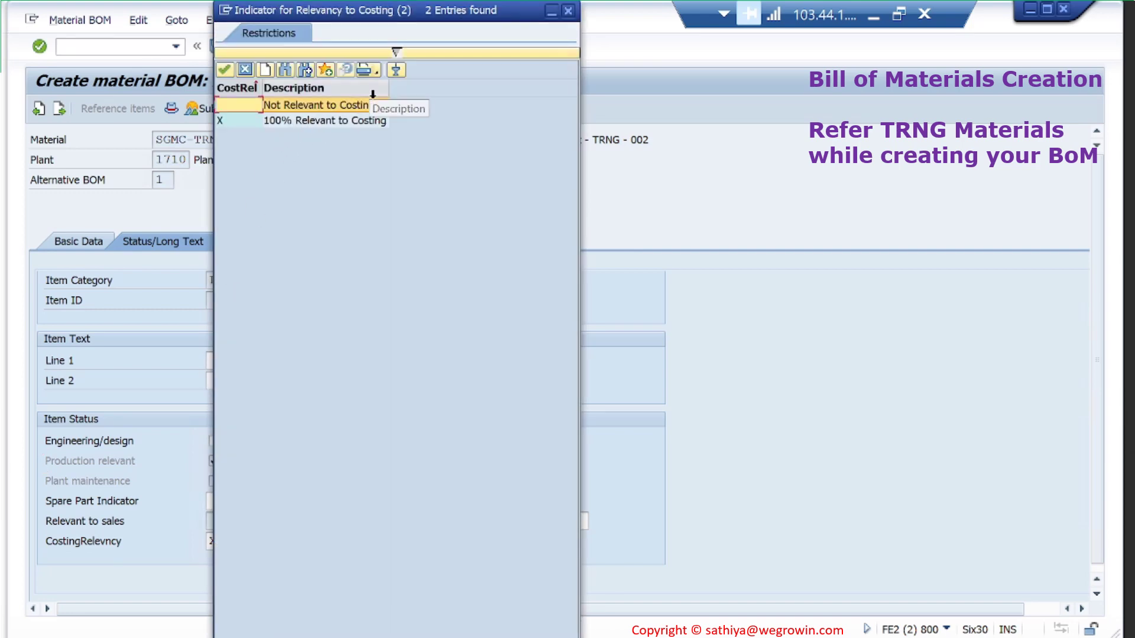
left_click(568, 10)
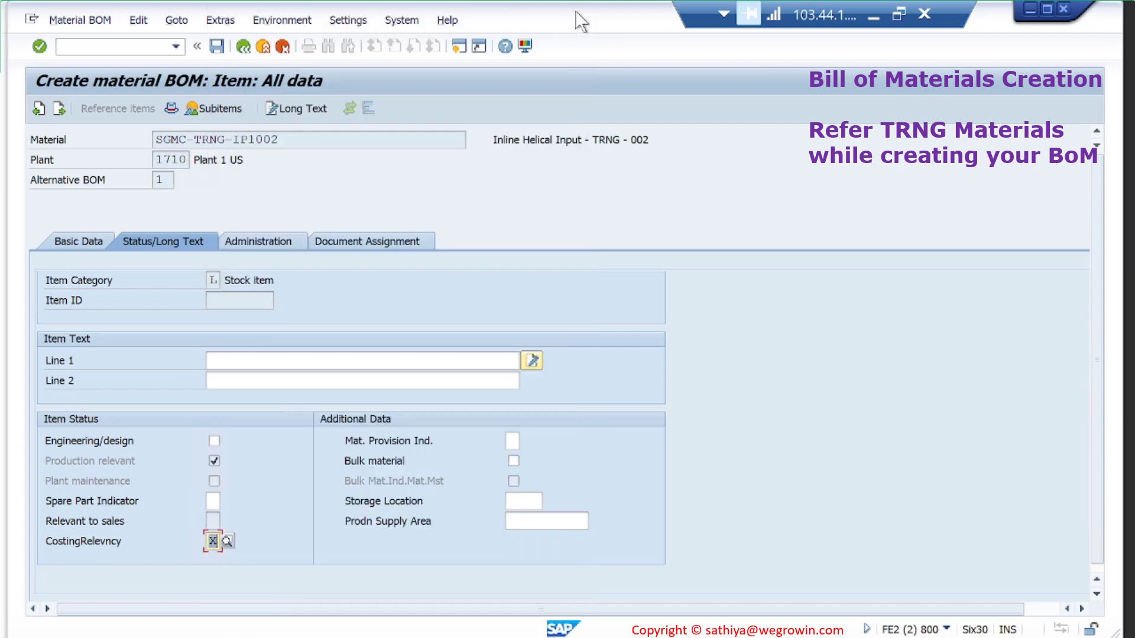
key("F1")
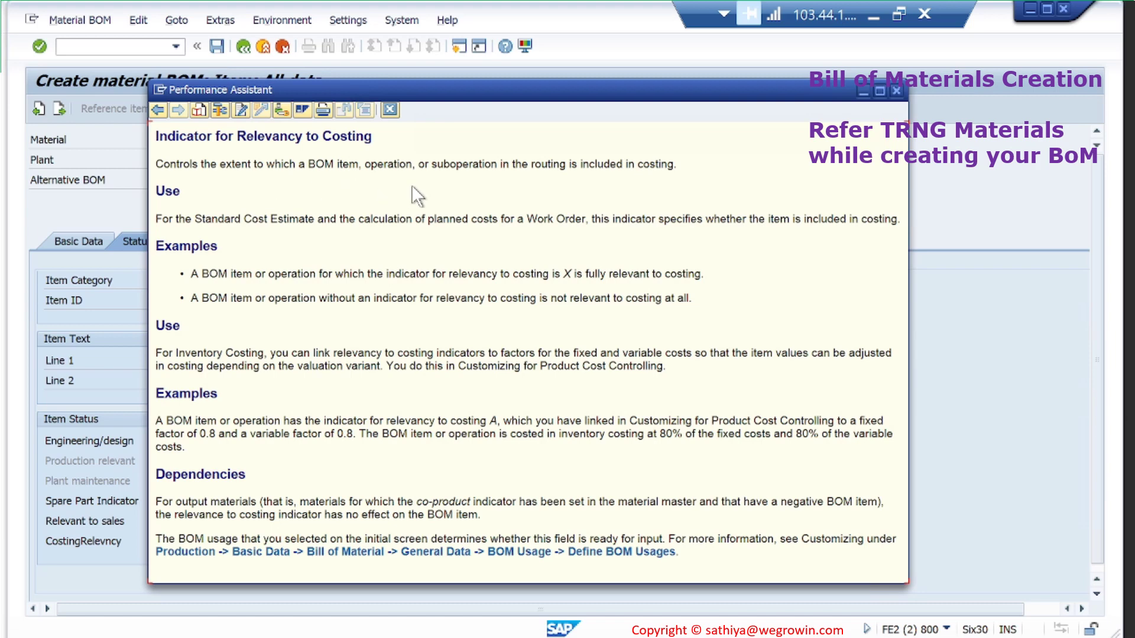
left_click_drag(196, 220, 891, 217)
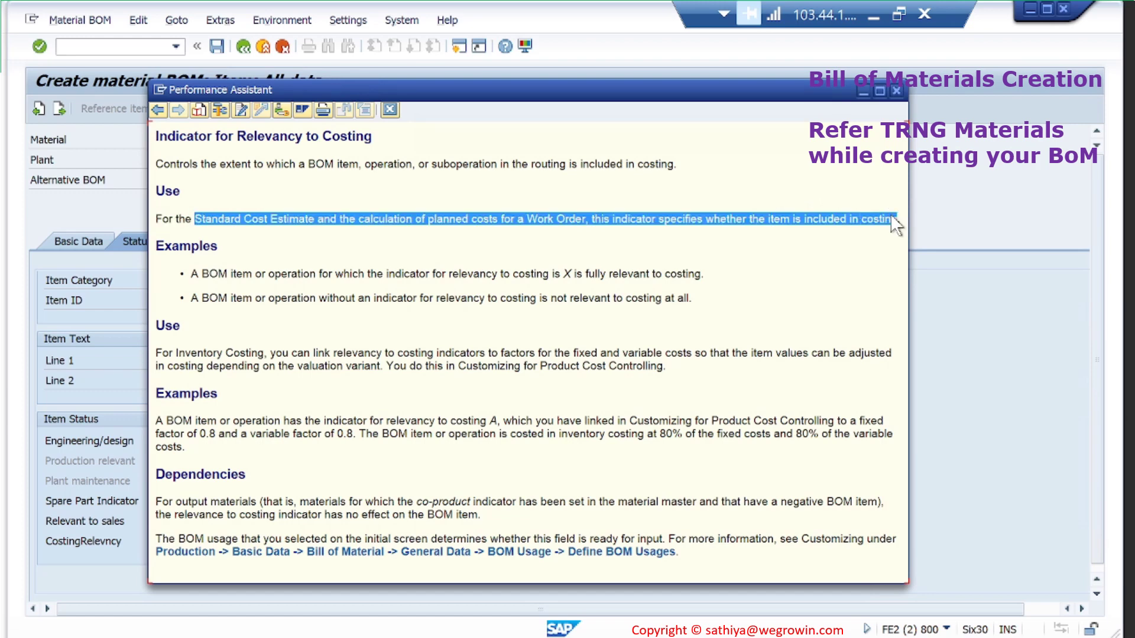
left_click(897, 91)
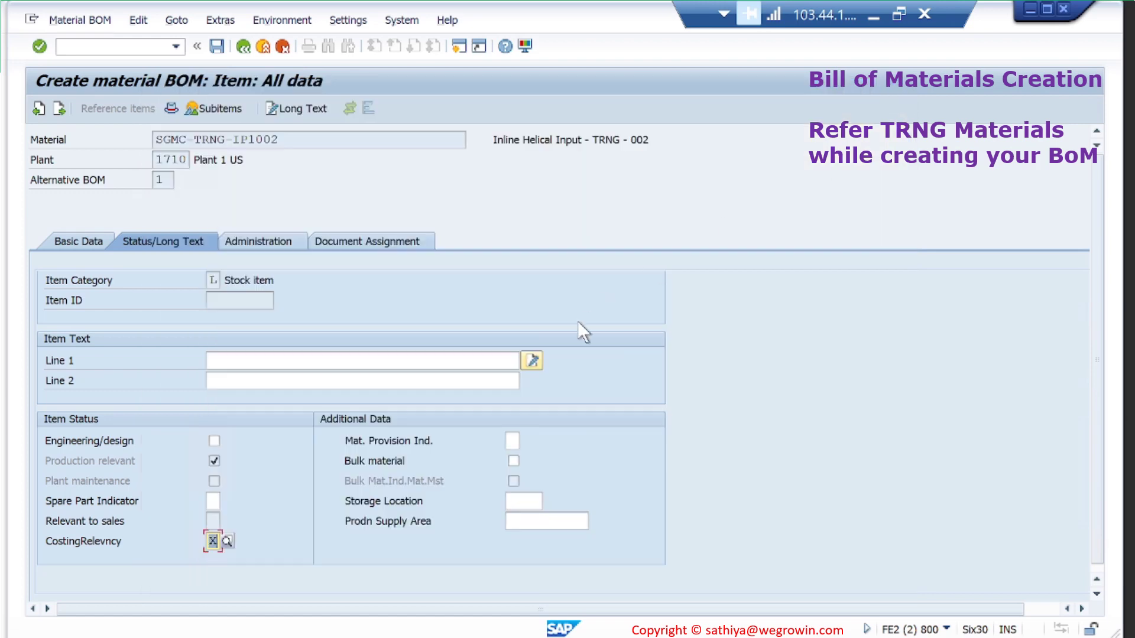
Review item 0010's administration data and document assignment.
left_click(269, 240)
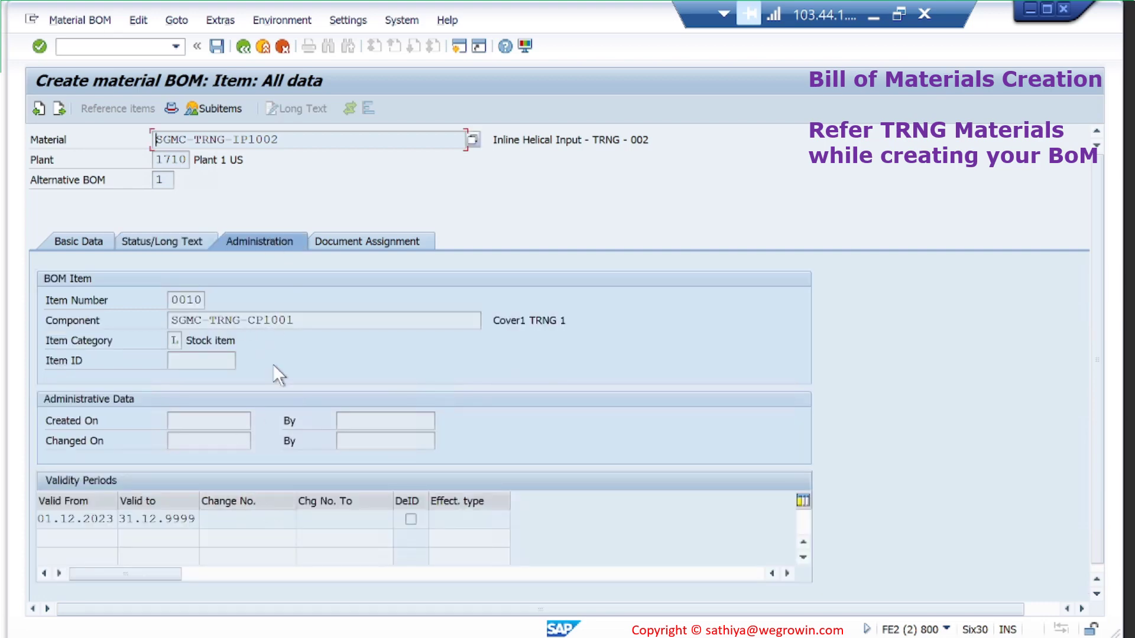
left_click(383, 252)
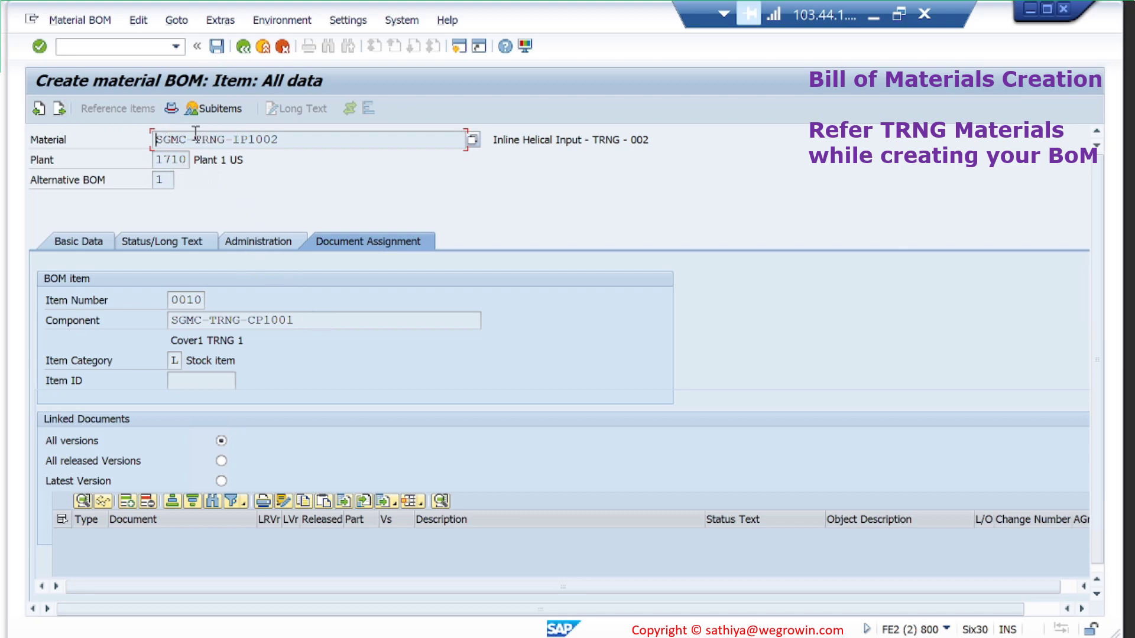
Go from item 0010's details through the BOM header back to the item overview and save the BOM.
left_click(171, 109)
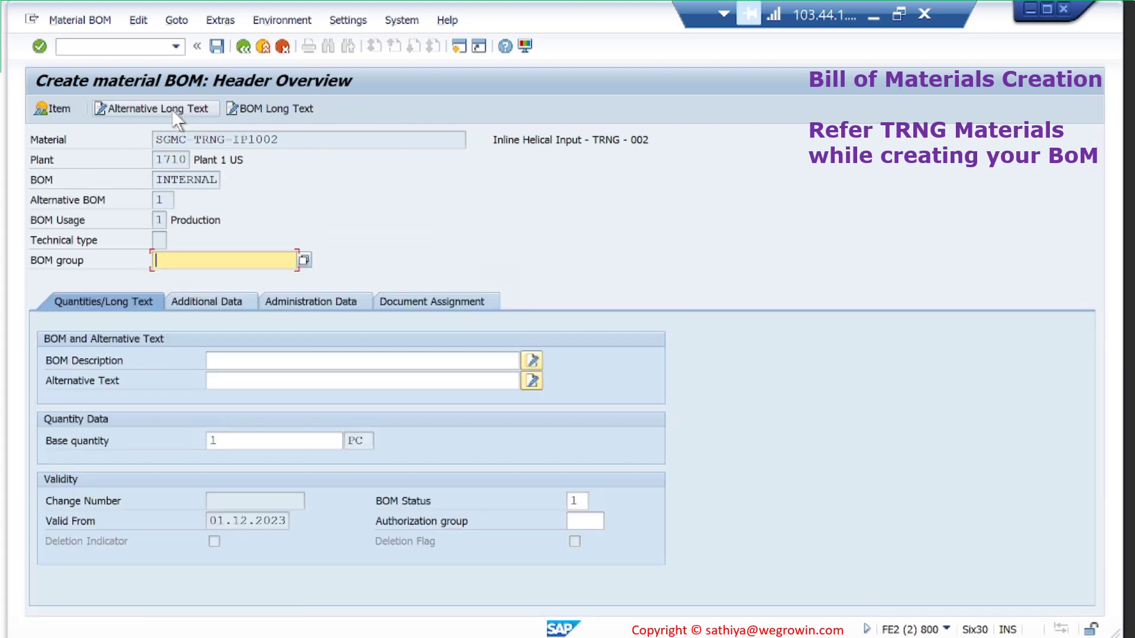
left_click(53, 108)
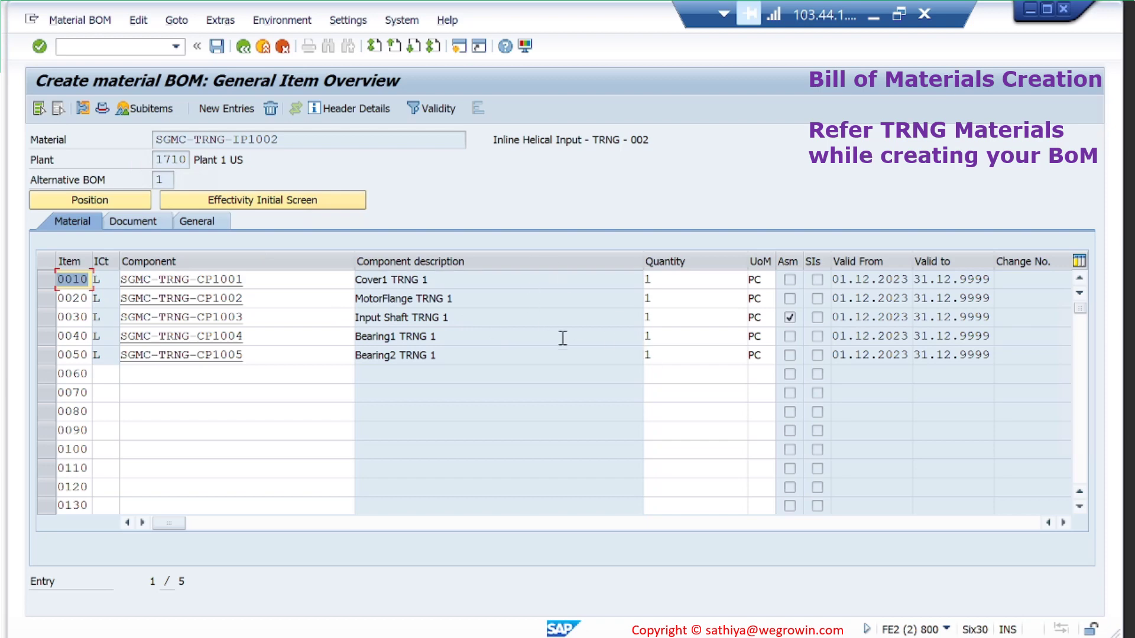
left_click(216, 46)
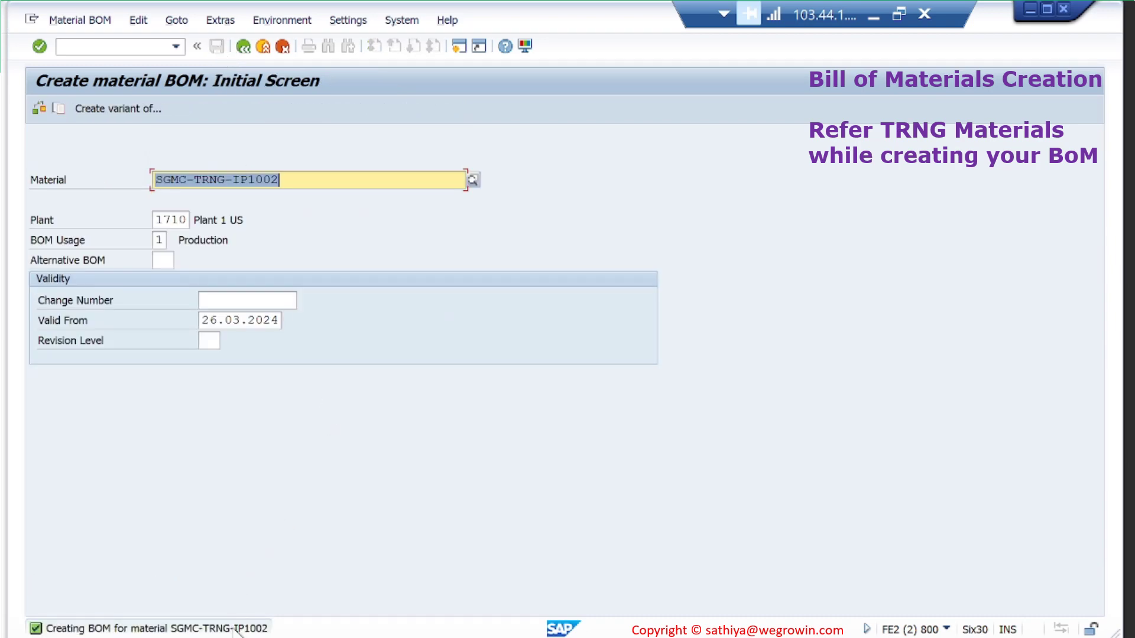
Read the details of the status message about creating the BOM for SGMC-TRNG-IP1002.
double_click(236, 629)
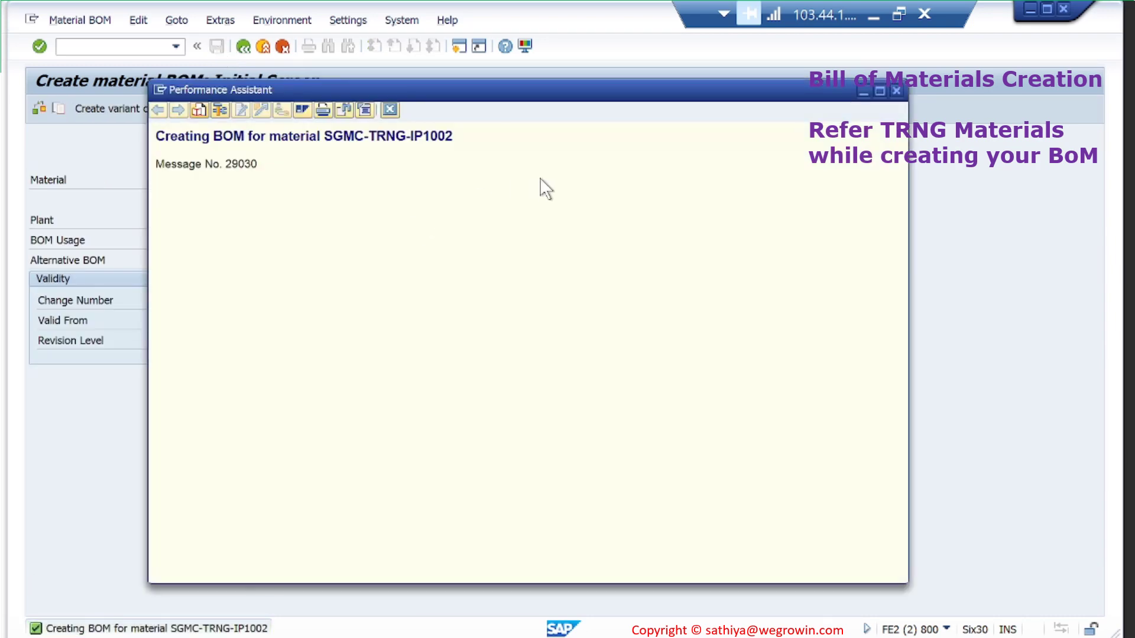
left_click(873, 17)
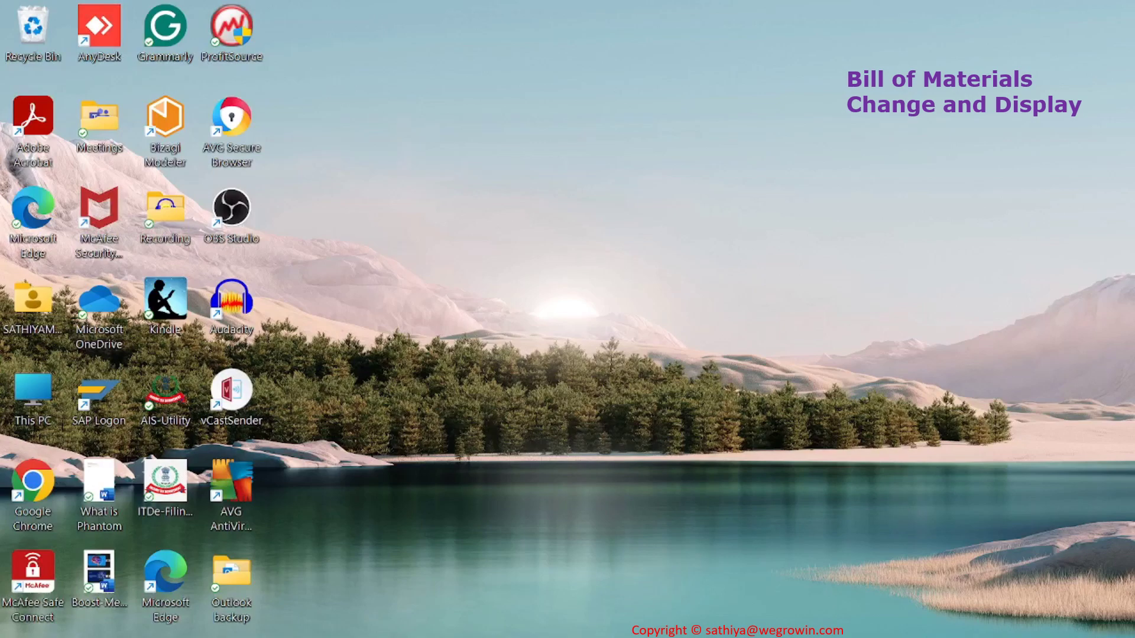
left_click(461, 585)
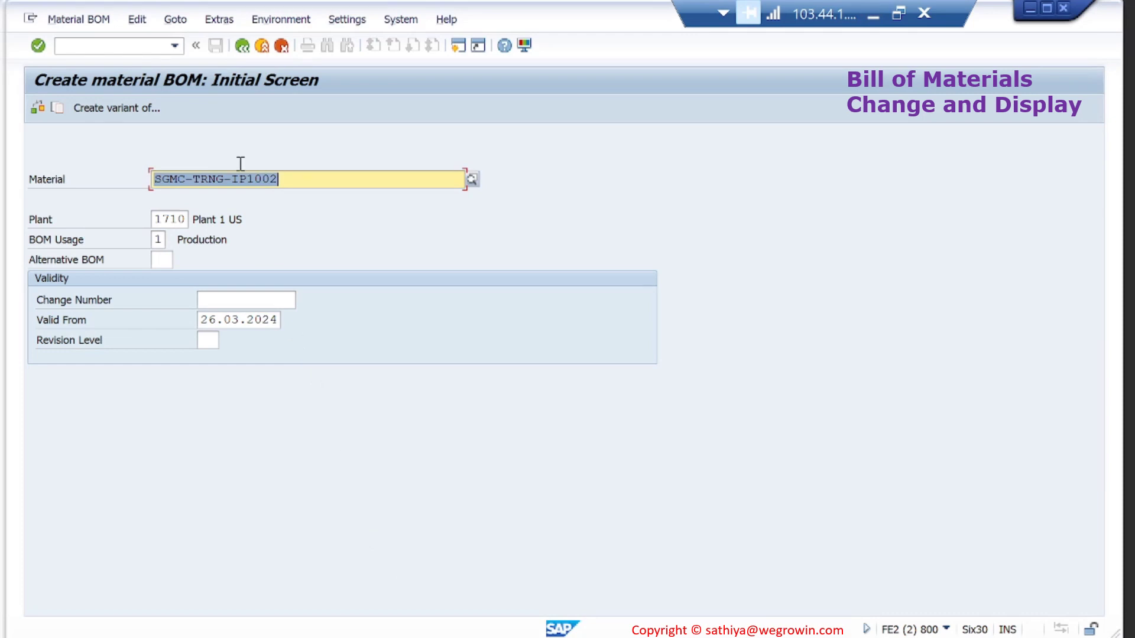
Switch from creating to displaying the material BOM, keeping SGMC-TRNG-IP1002 as the material.
left_click(99, 17)
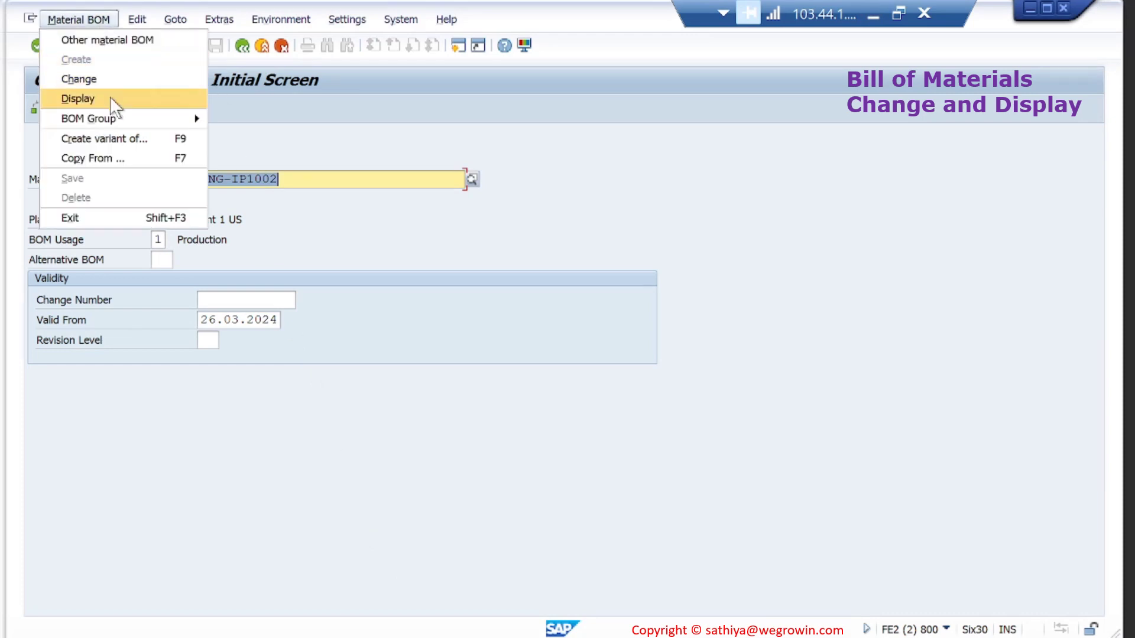
left_click(95, 98)
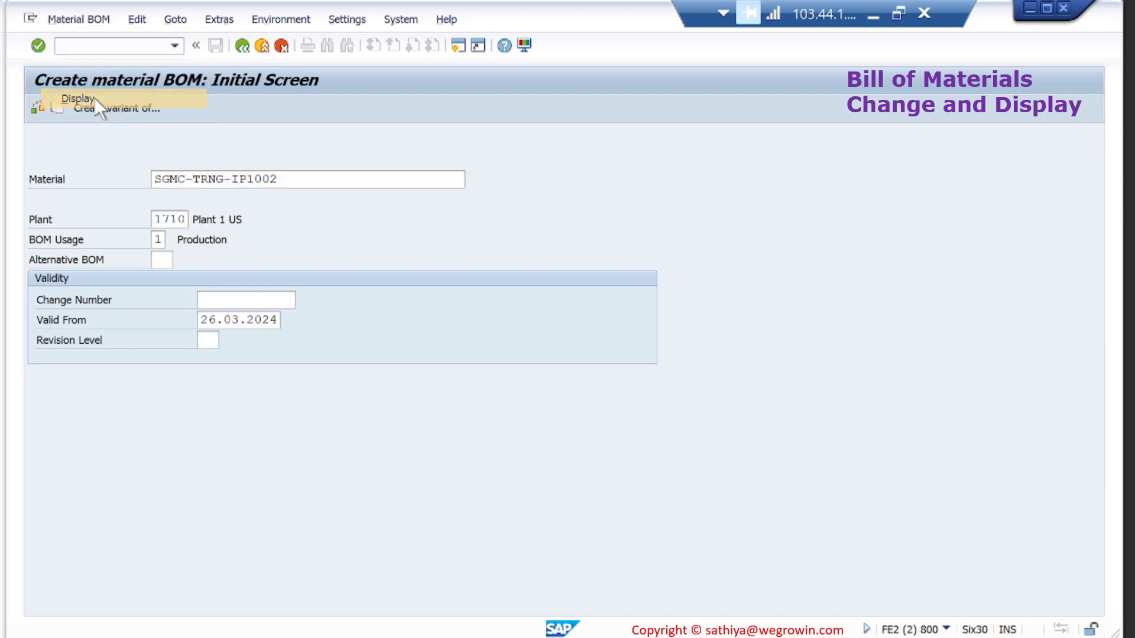
left_click(301, 182)
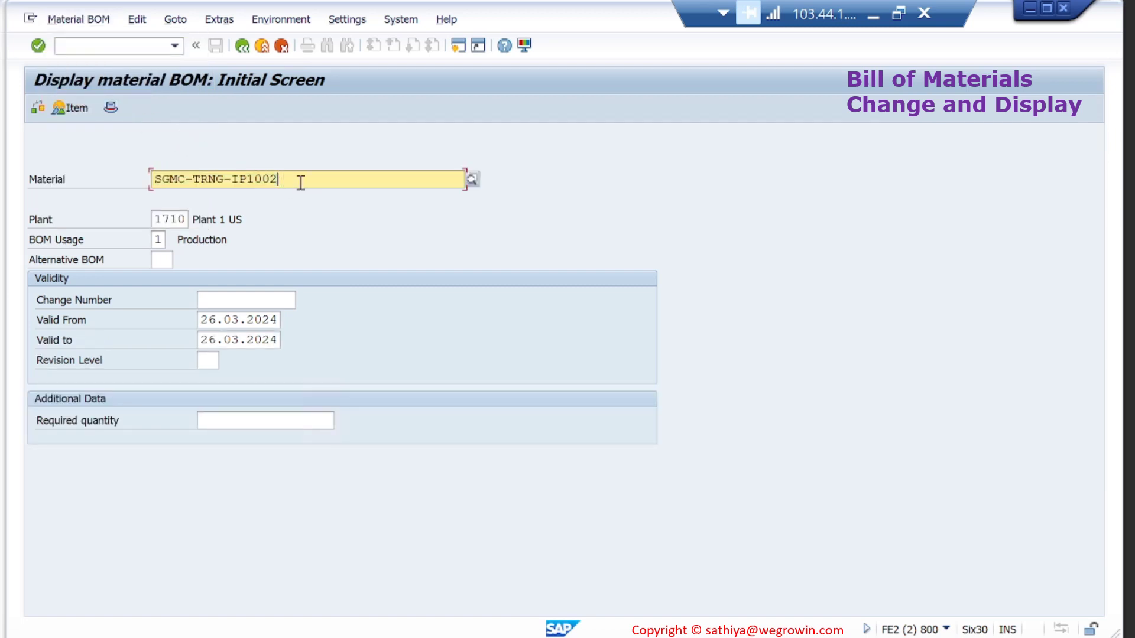
Return to SAP Easy Access, start CS03 and display the item overview of SGMC-TRNG-IP1002's production BOM in plant 1710.
left_click(128, 44)
type("/n")
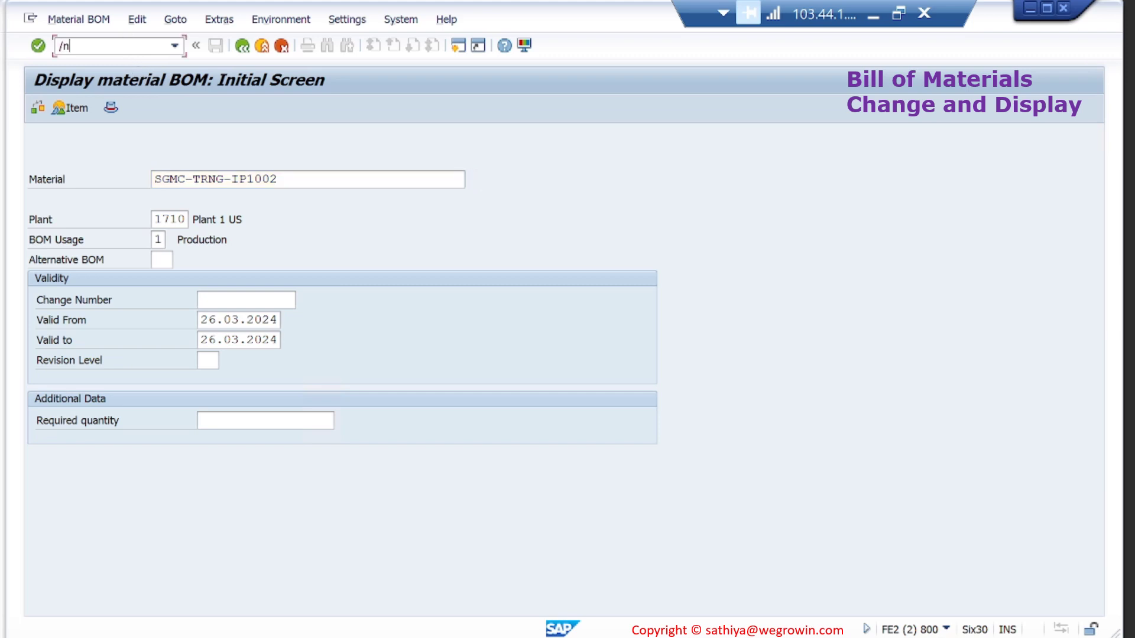
key("Return")
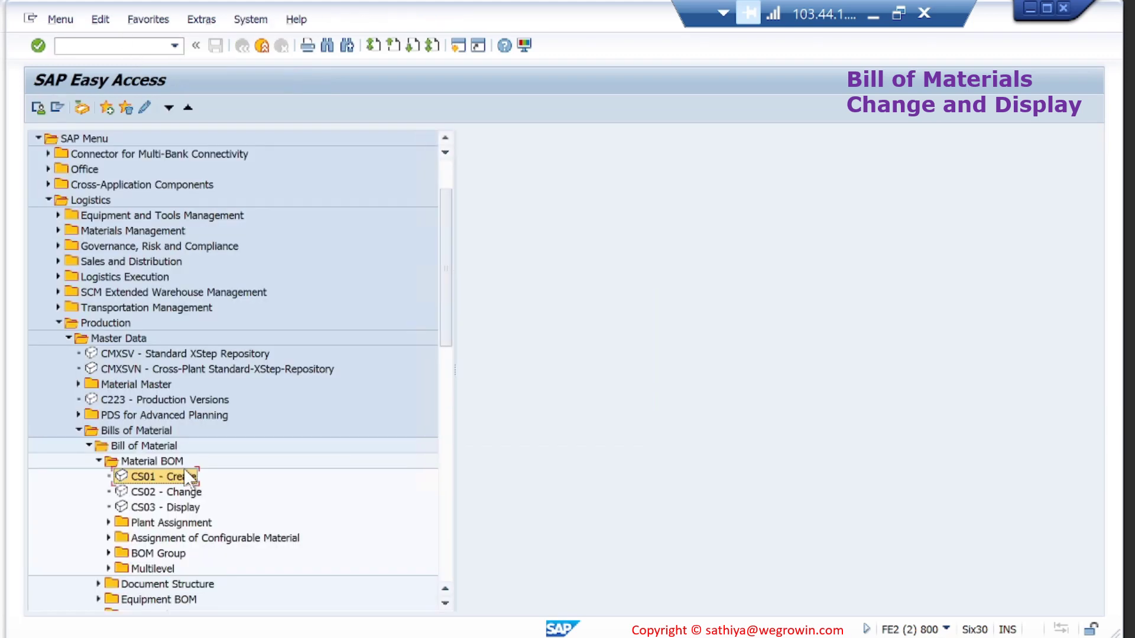
left_click(165, 511)
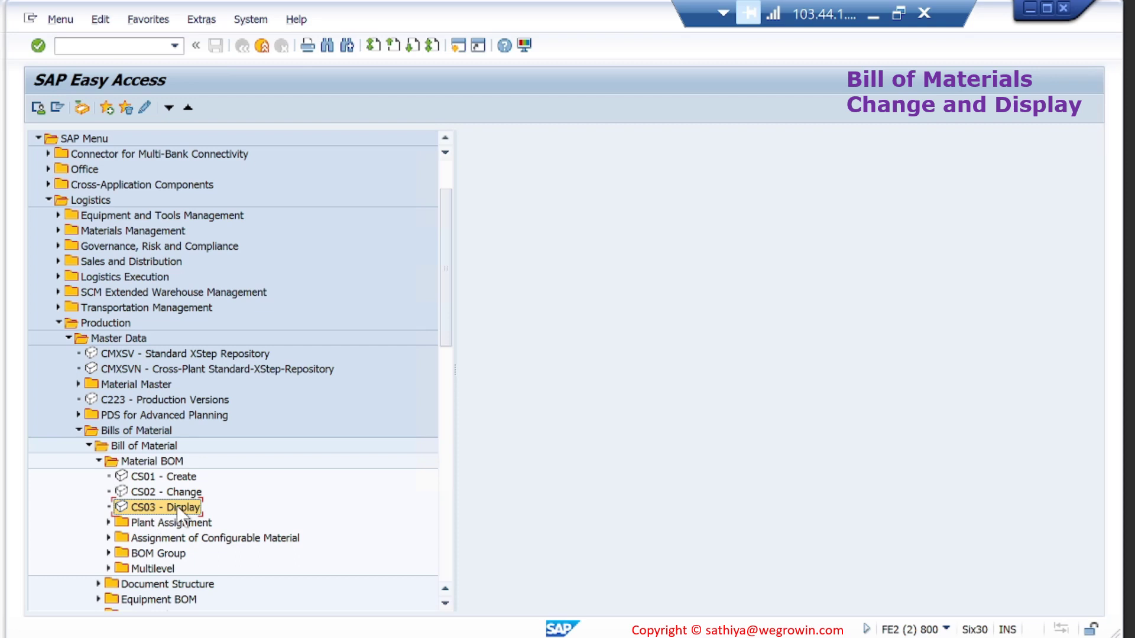
double_click(176, 507)
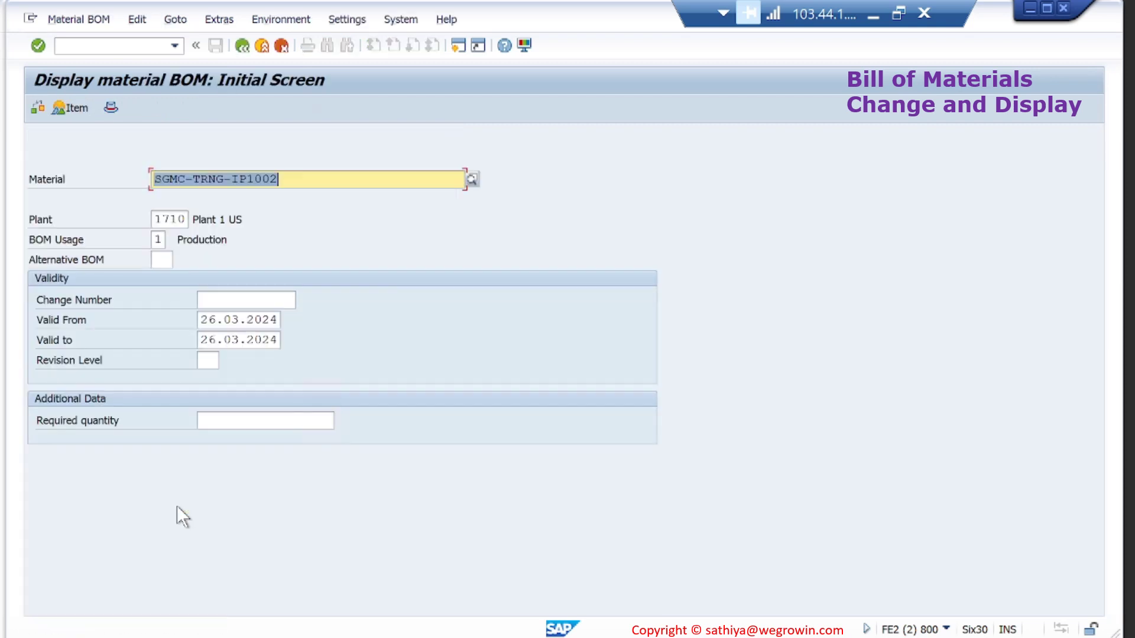
left_click(311, 179)
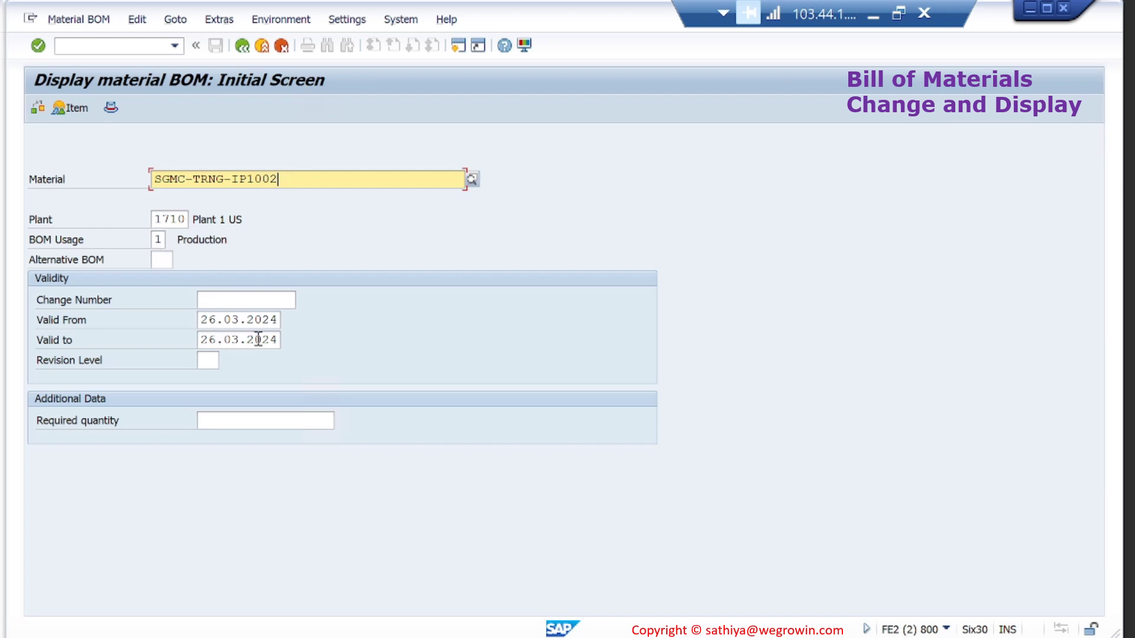
key("Return")
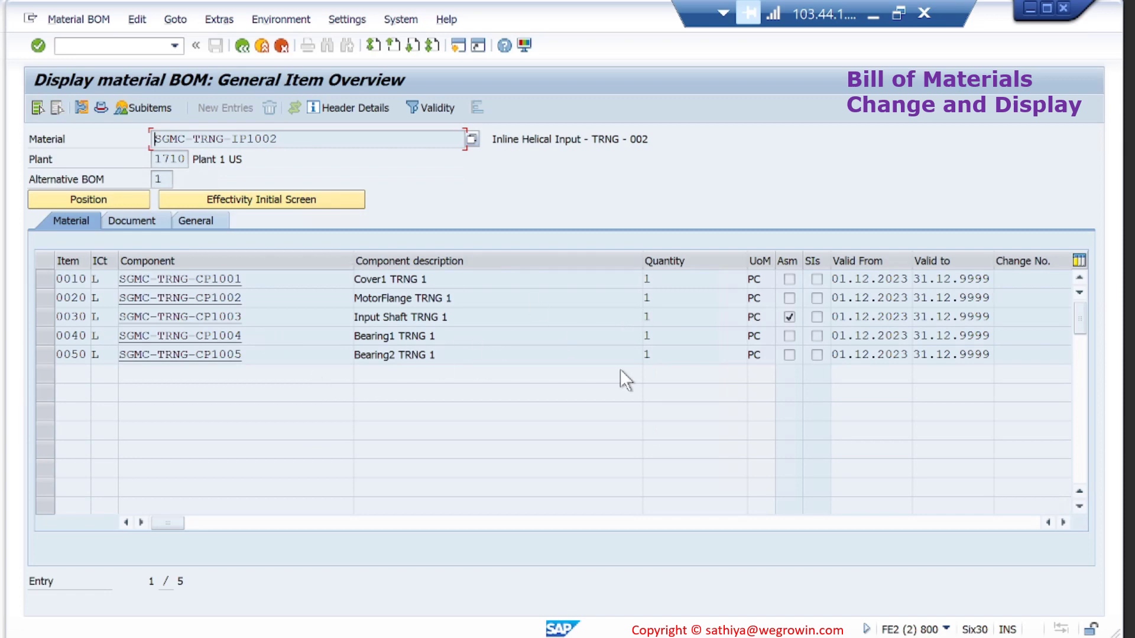
Display the assembly BOM of item 0030, Input Shaft TRNG 1, and return to the parent BOM's item overview.
left_click(790, 316)
double_click(789, 317)
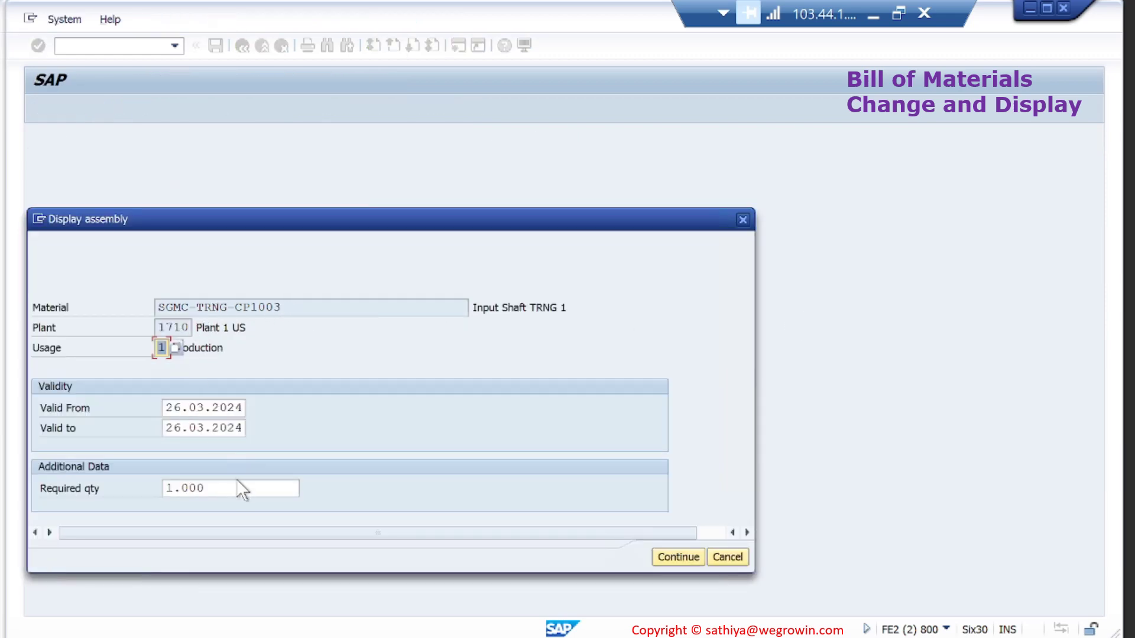
left_click(673, 562)
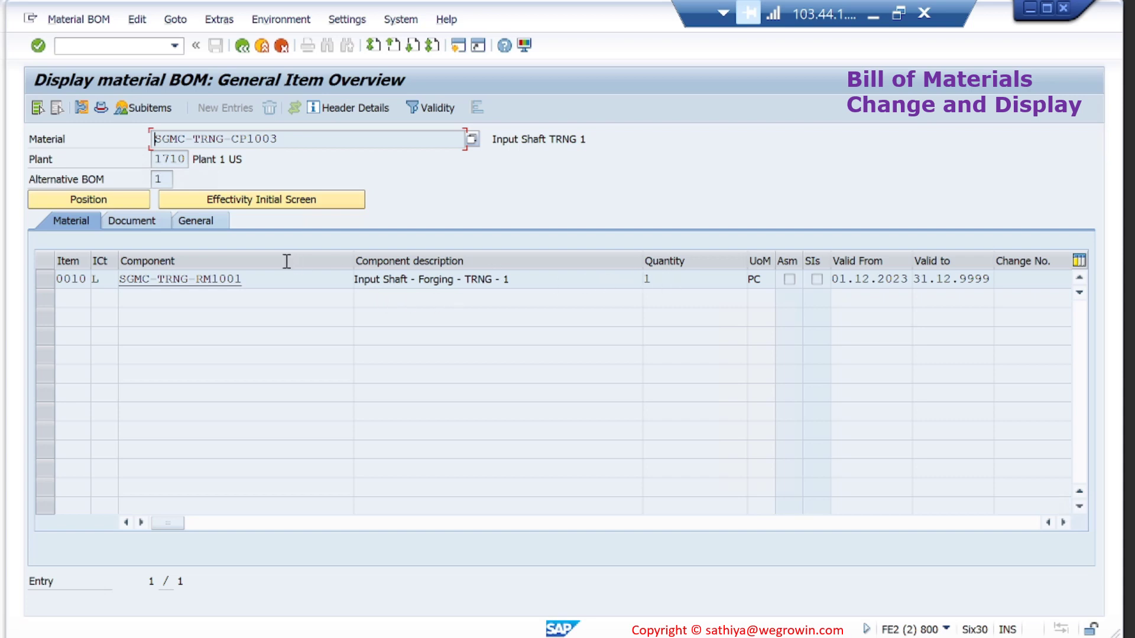
left_click(241, 45)
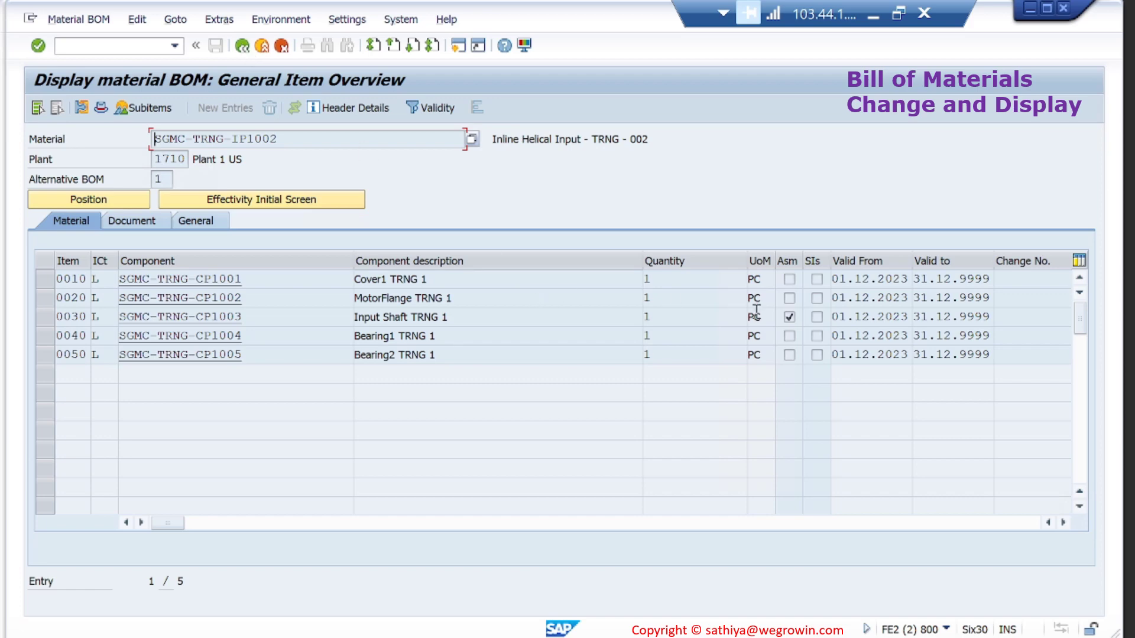
Display the Input Shaft TRNG 1 assembly BOM for a required quantity of 5, and return to the parent BOM.
left_click(790, 318)
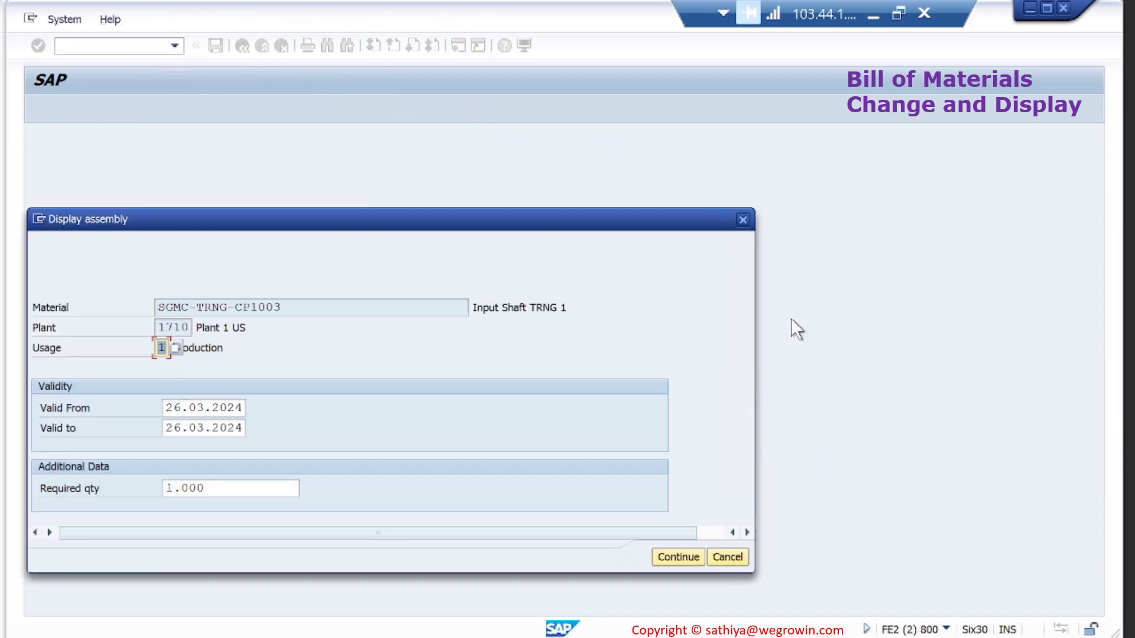
left_click(219, 486)
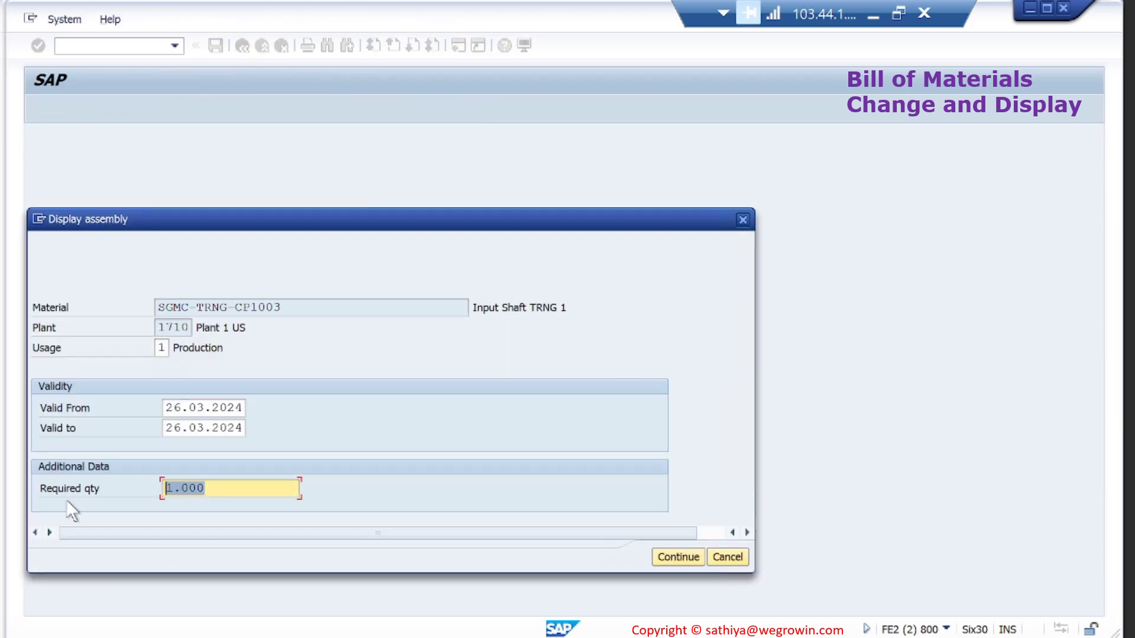
type("5")
left_click(693, 557)
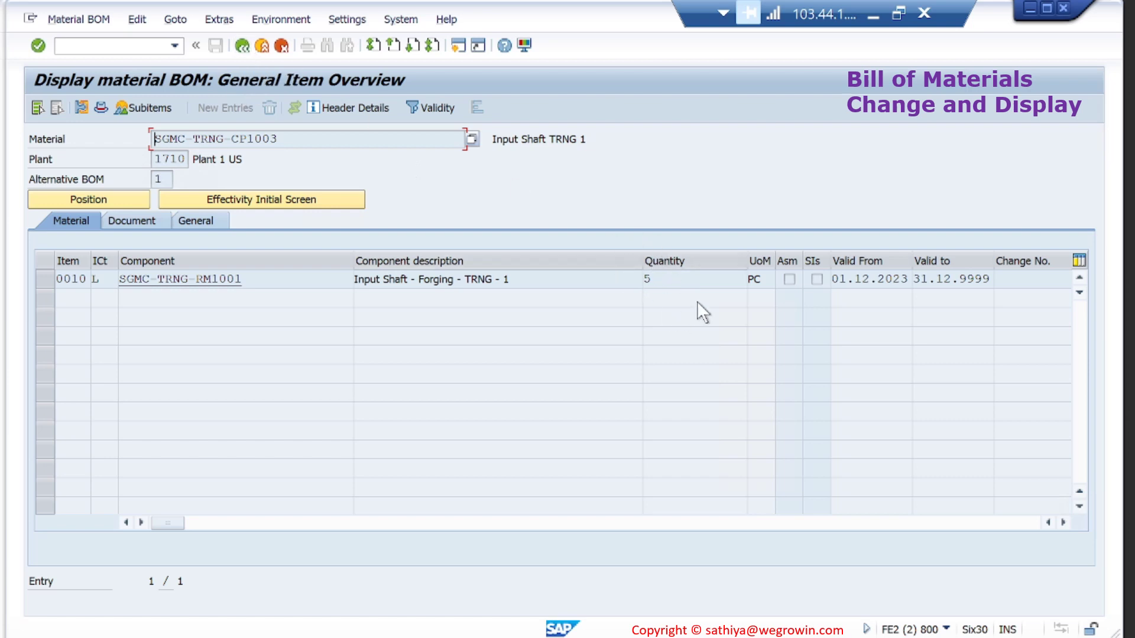
left_click(242, 46)
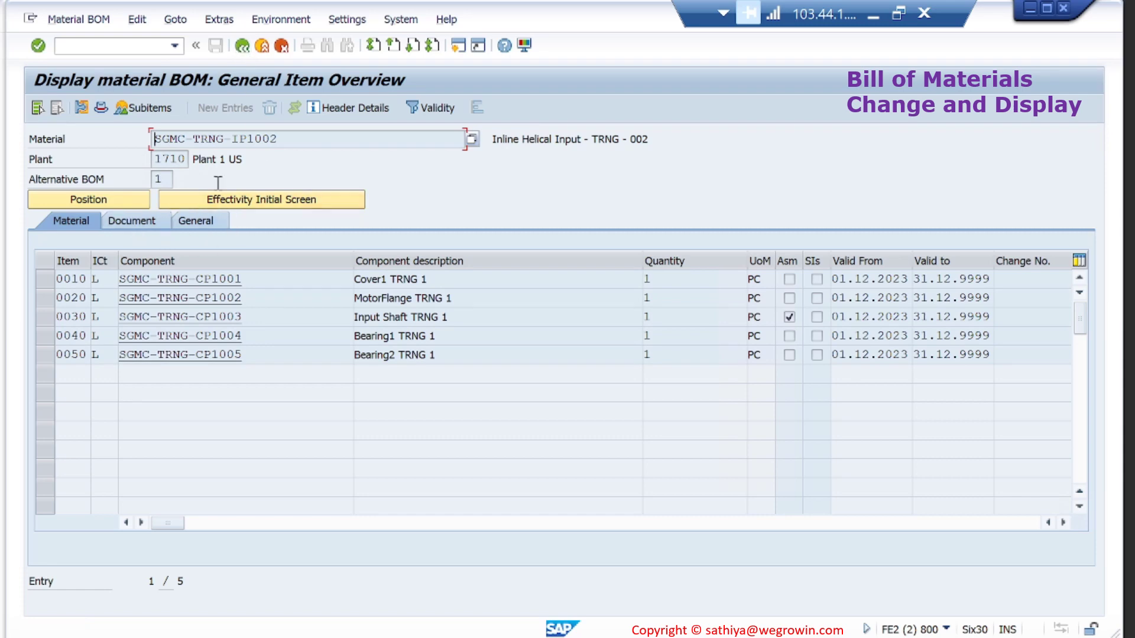
Show the header overview of SGMC-TRNG-IP1002's BOM and read the help text for its internal BOM number.
left_click(102, 106)
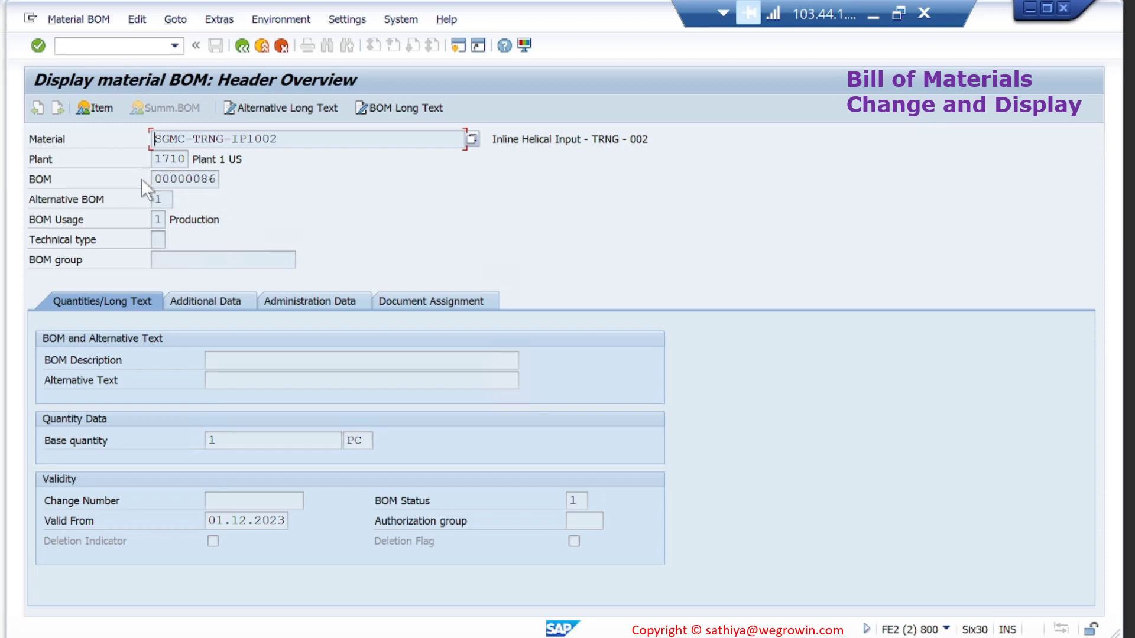
left_click(185, 178)
key("F1")
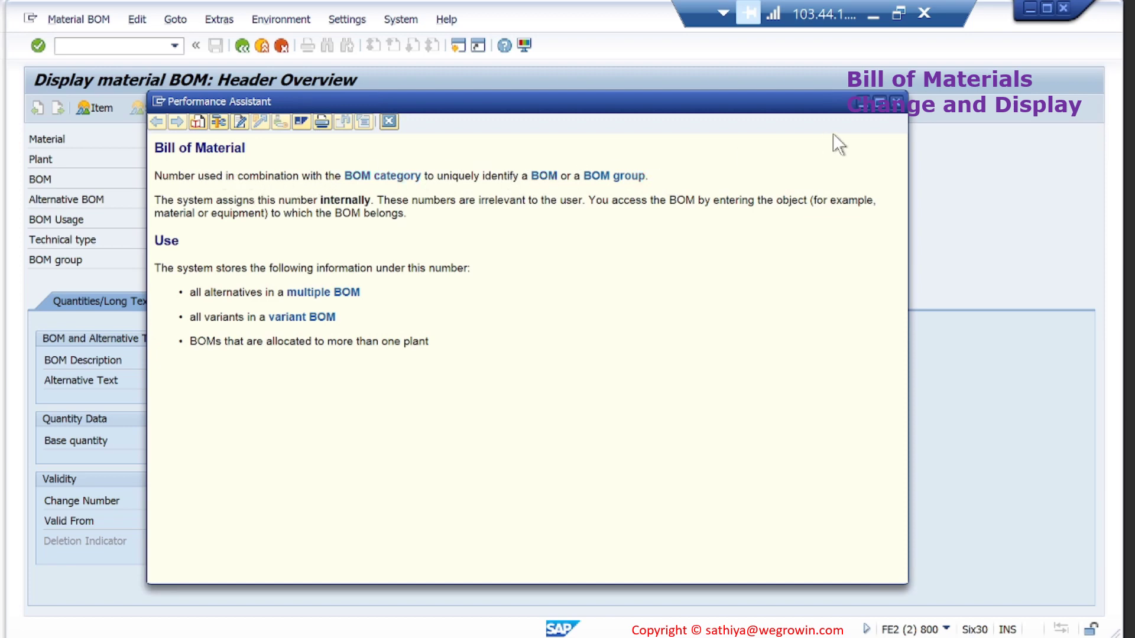
left_click(896, 101)
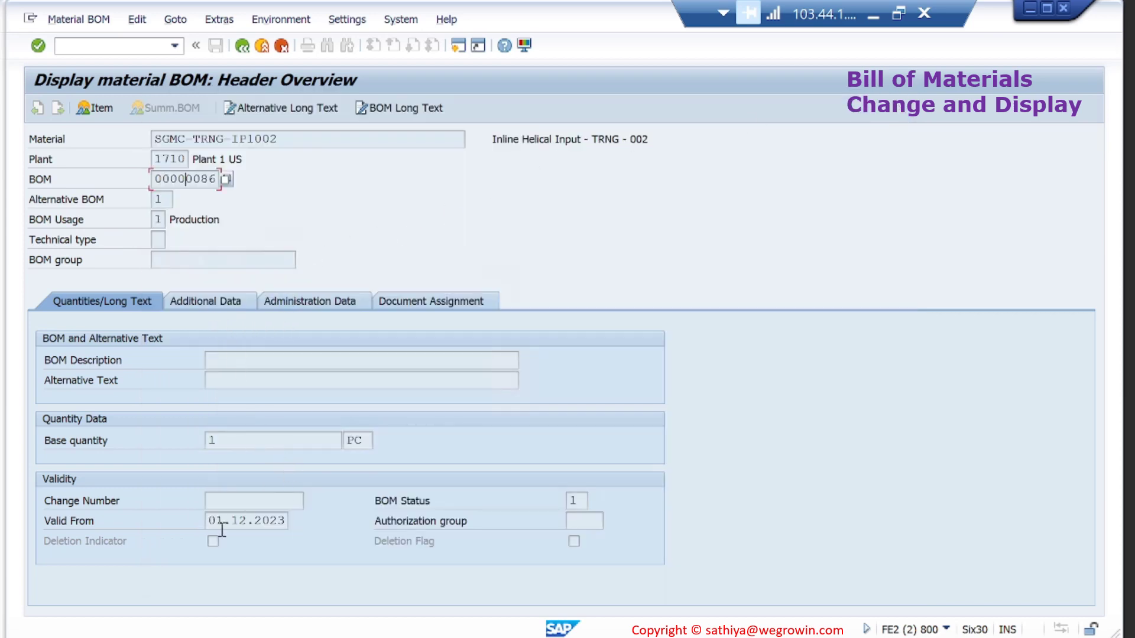
Review the BOM header's additional data and administration data, and go back to the initial display screen.
left_click(204, 298)
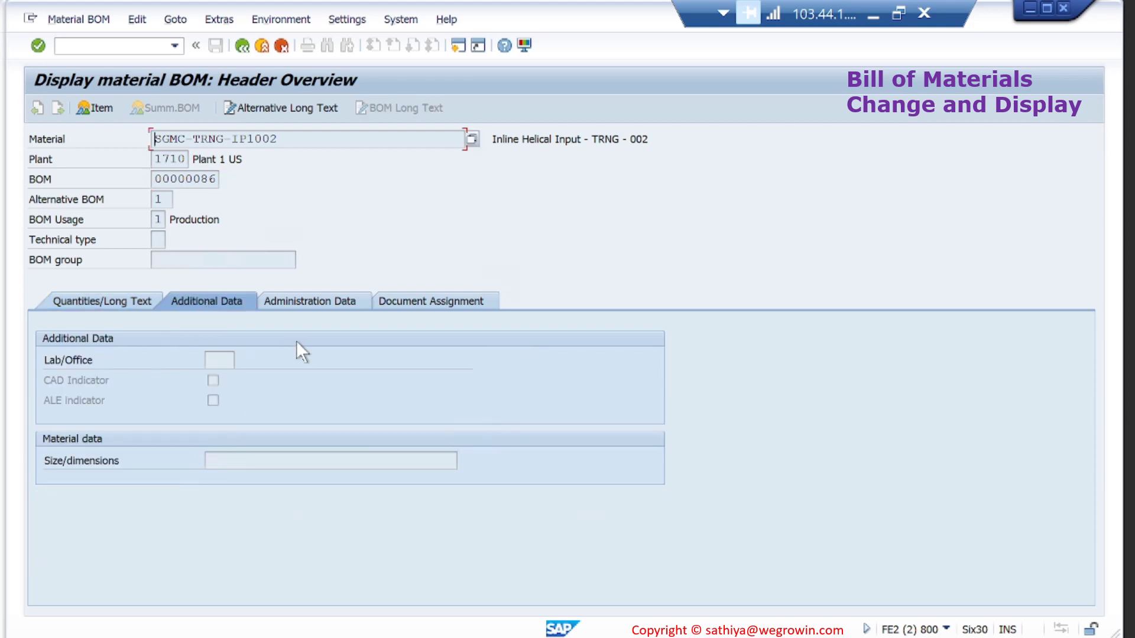
left_click(334, 303)
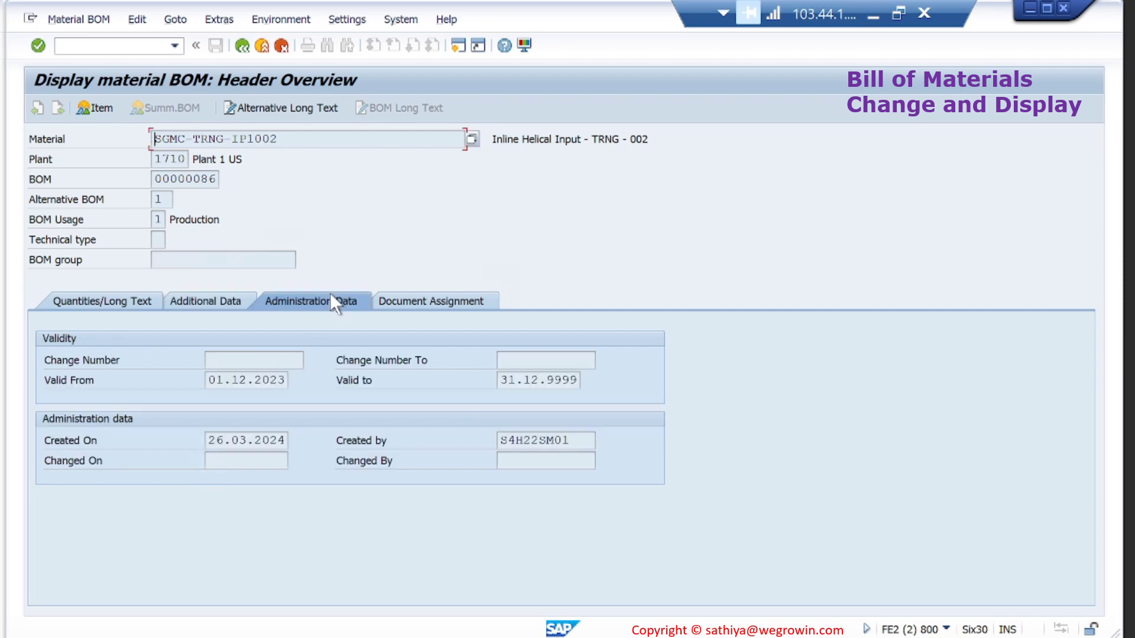
left_click(243, 46)
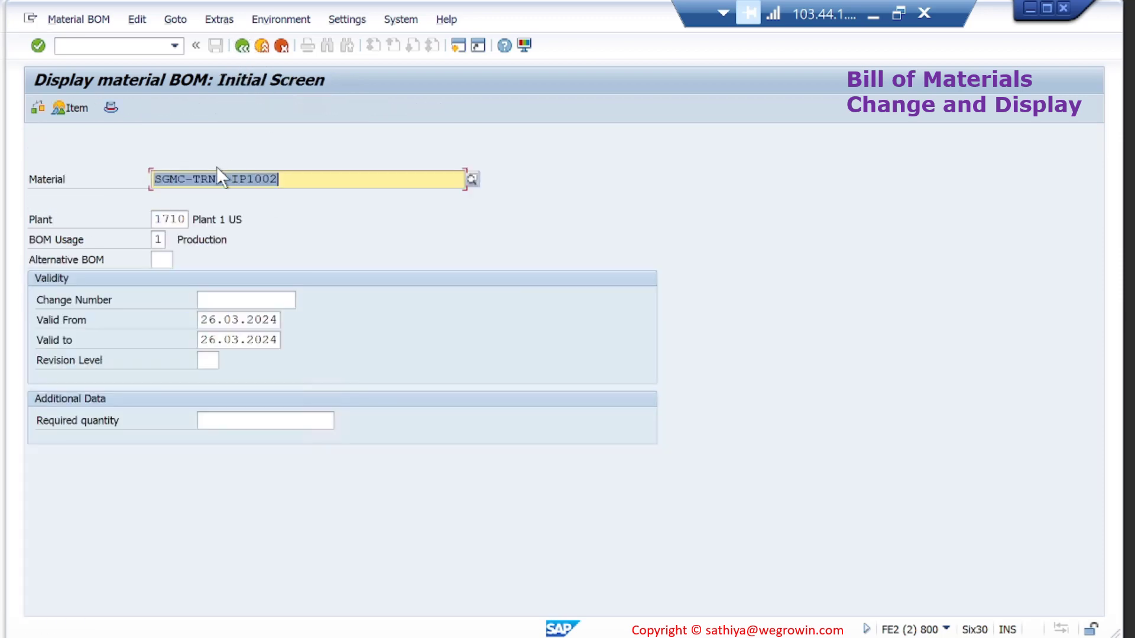
Reopen the BOM's item overview and view item 0010's basic data, status and long text, and administration data.
key("Return")
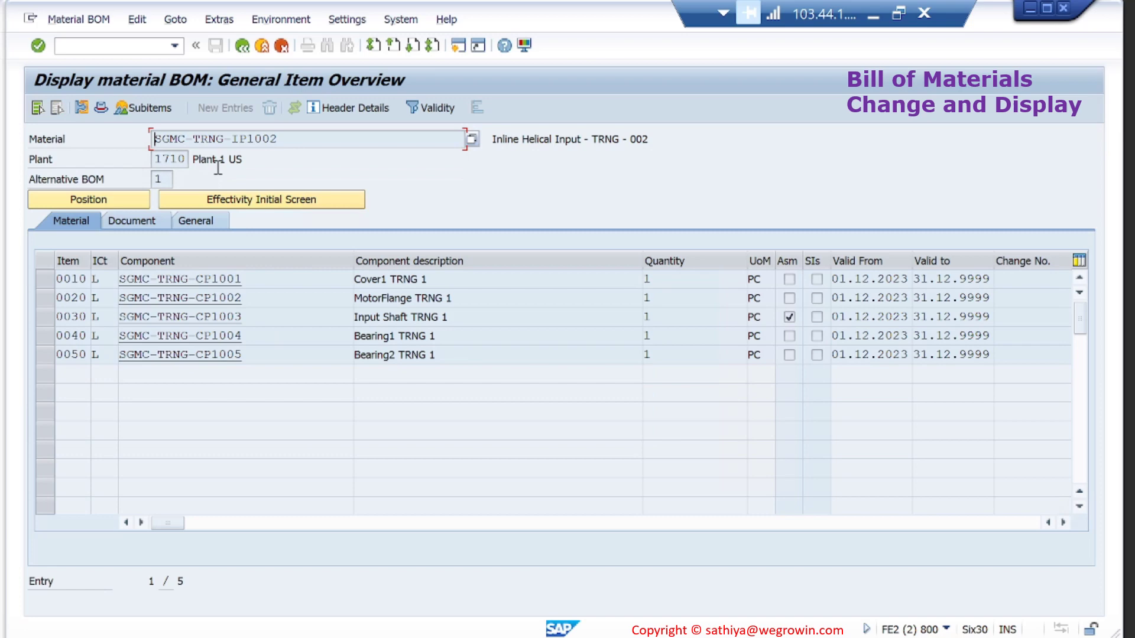
double_click(70, 280)
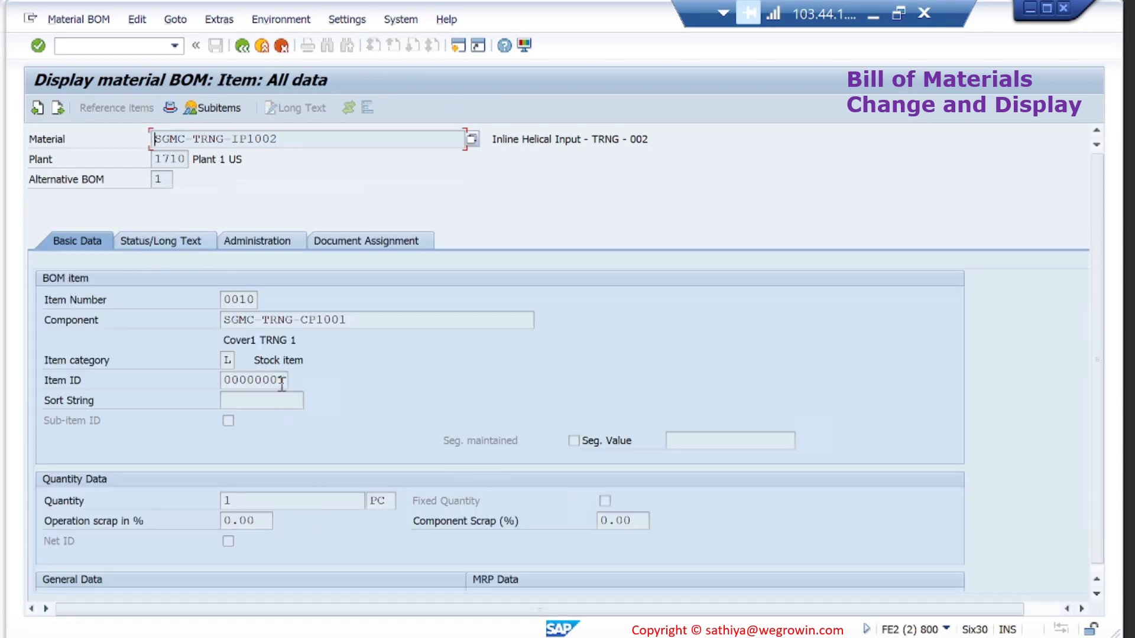
left_click(183, 236)
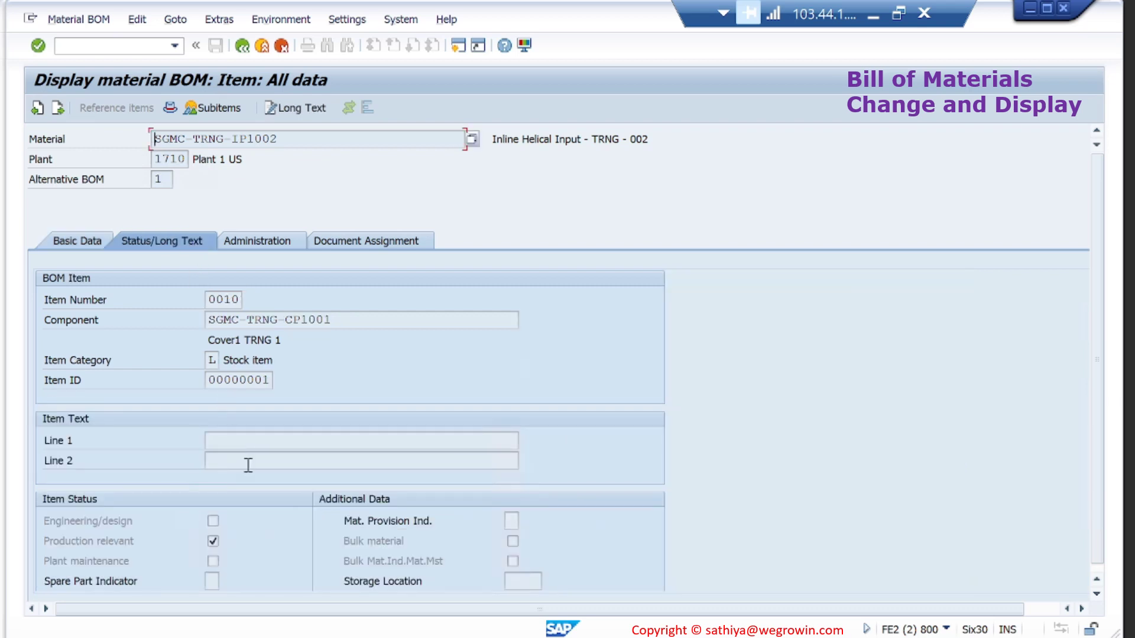
scroll(249, 465, "down", 1)
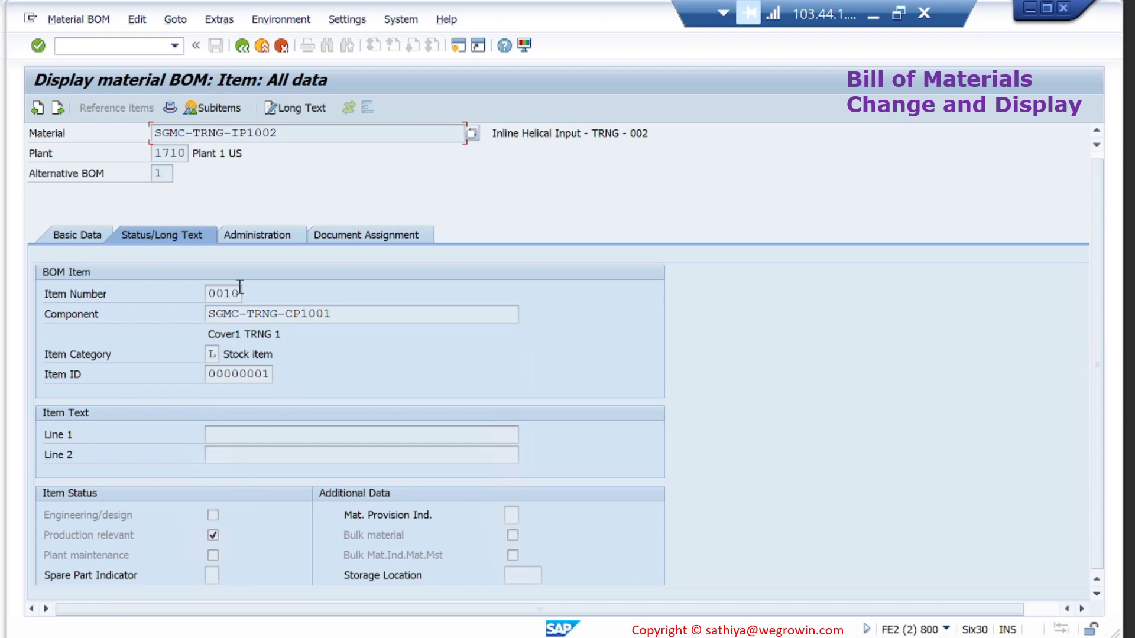
left_click(261, 236)
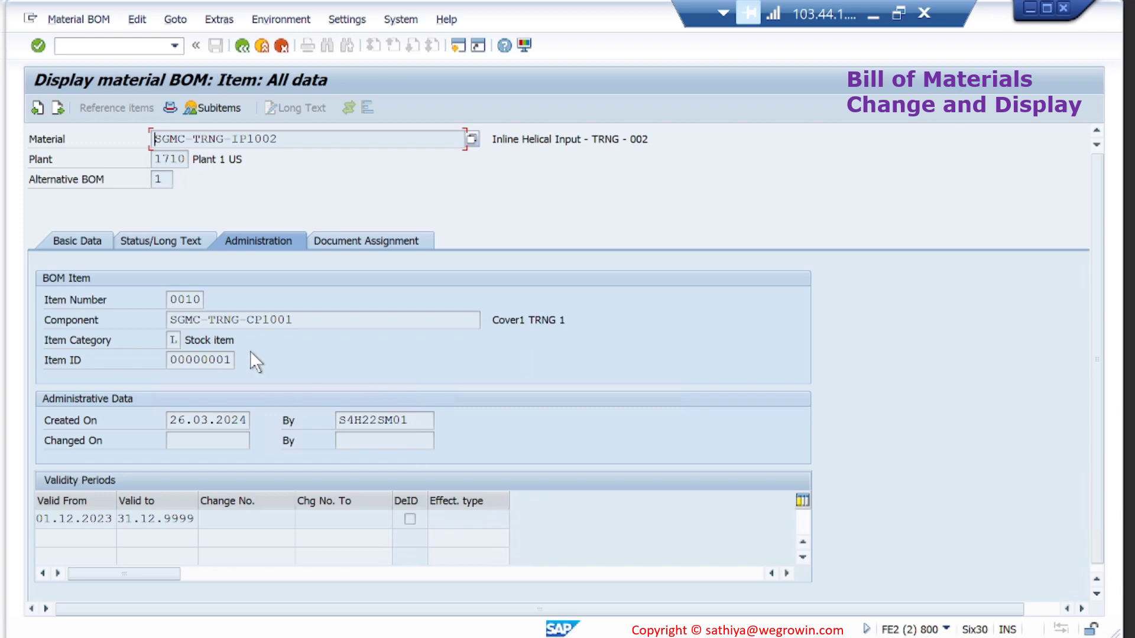
Examine item 0010's quantity, general and MRP data in its basic data, and return to its status and long text.
left_click(77, 240)
scroll(239, 499, "down", 2)
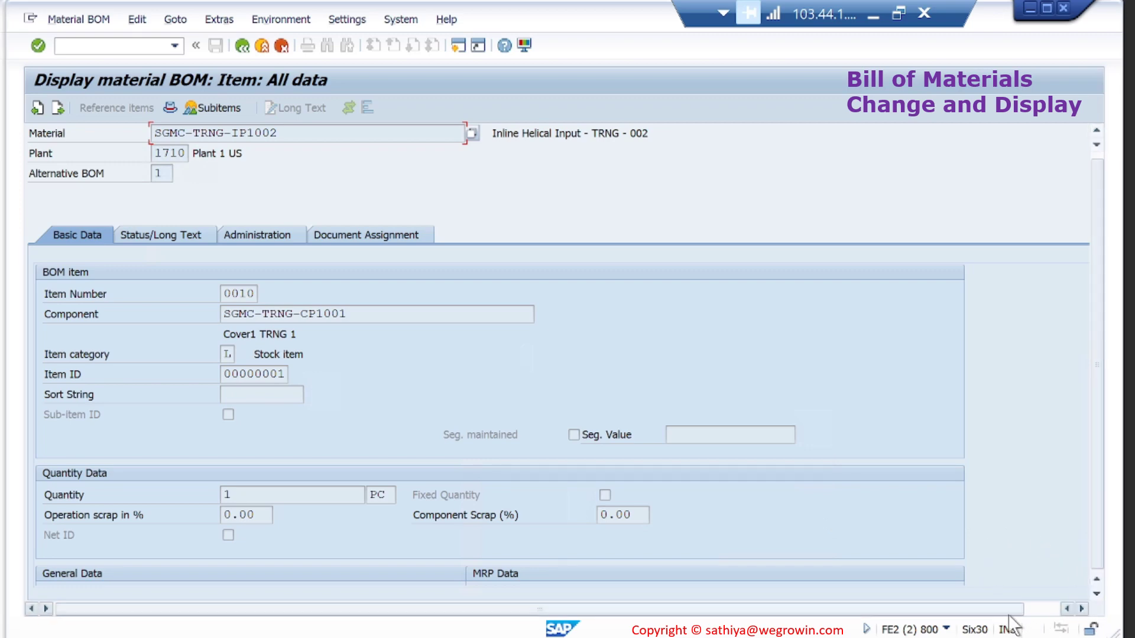
left_click_drag(1010, 611, 1063, 609)
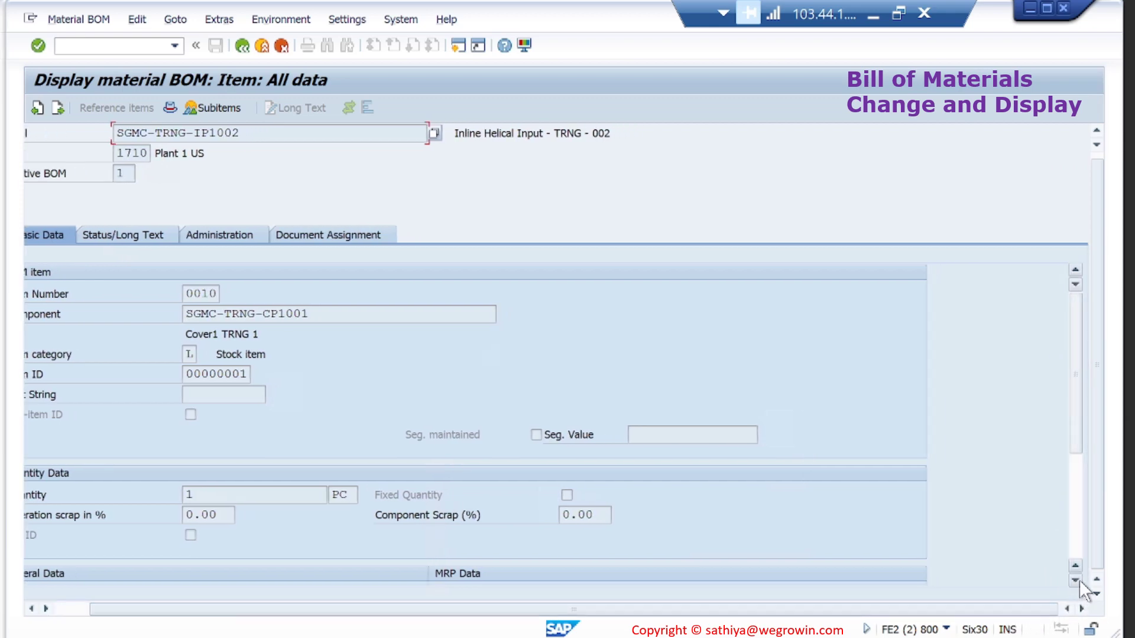
left_click(1077, 580)
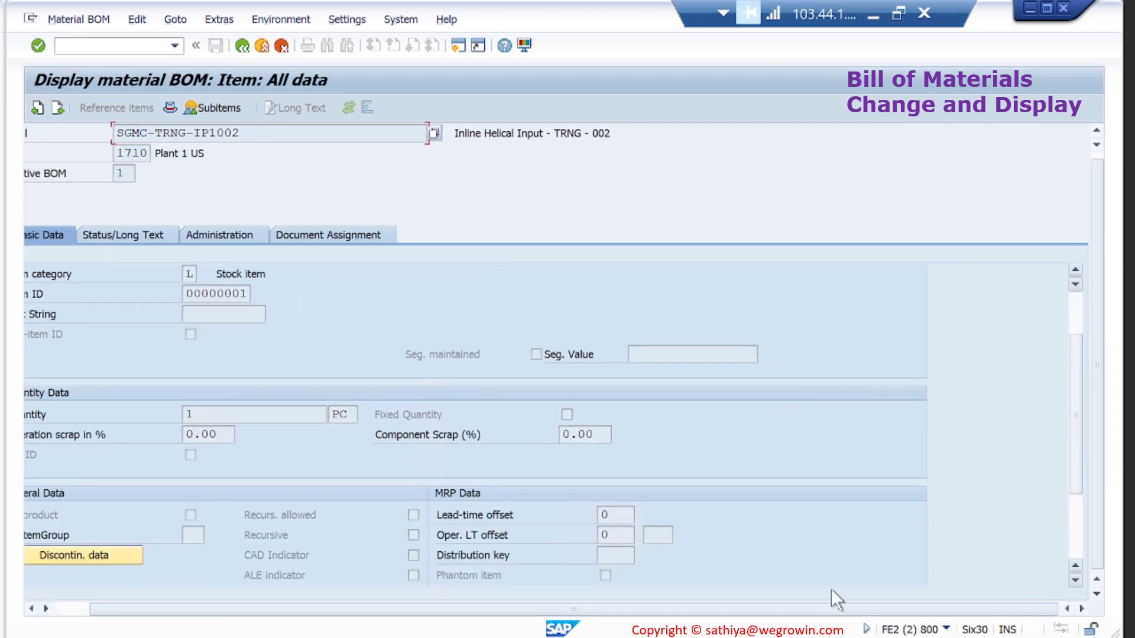
left_click_drag(424, 605, 296, 604)
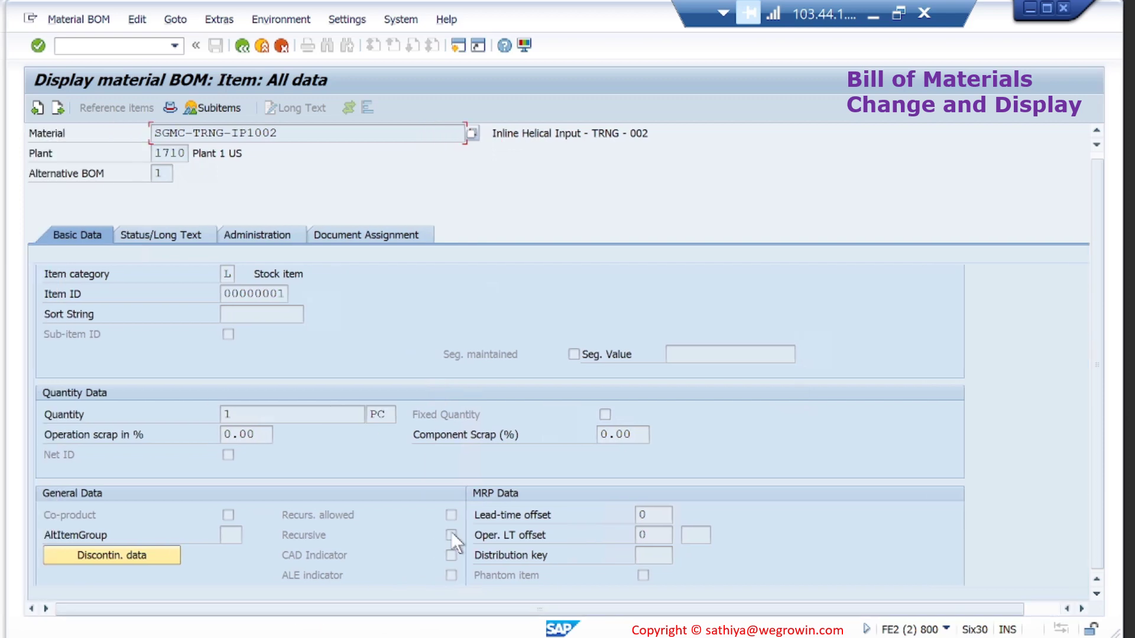
left_click(193, 235)
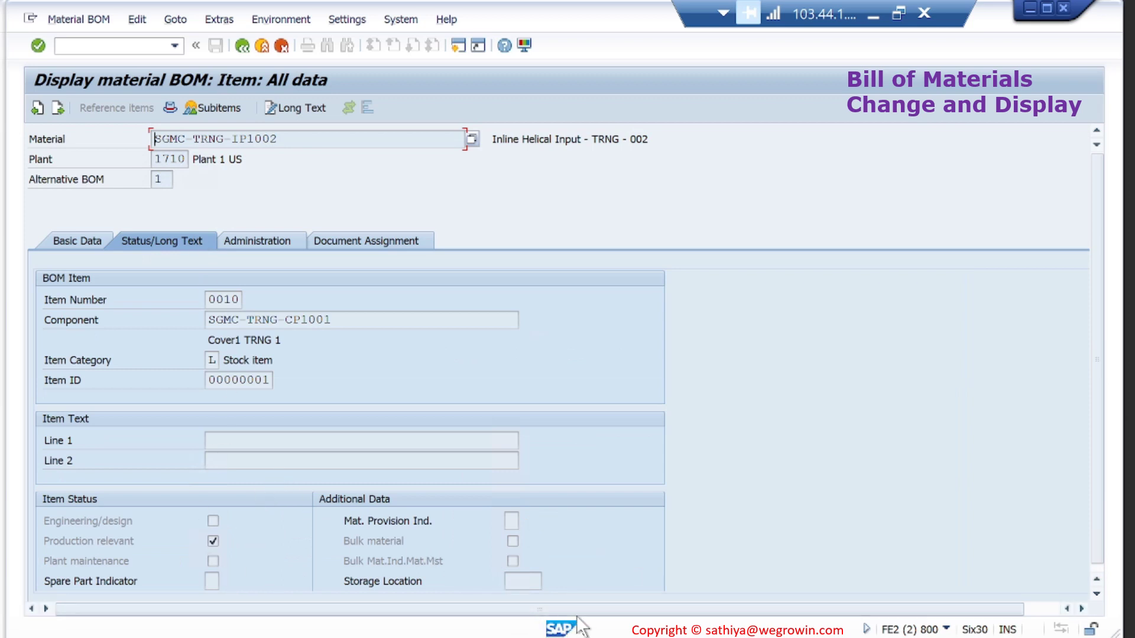
View the rest of item 0010's status and additional data, and leave the BOM display for the main menu.
left_click_drag(595, 610, 630, 609)
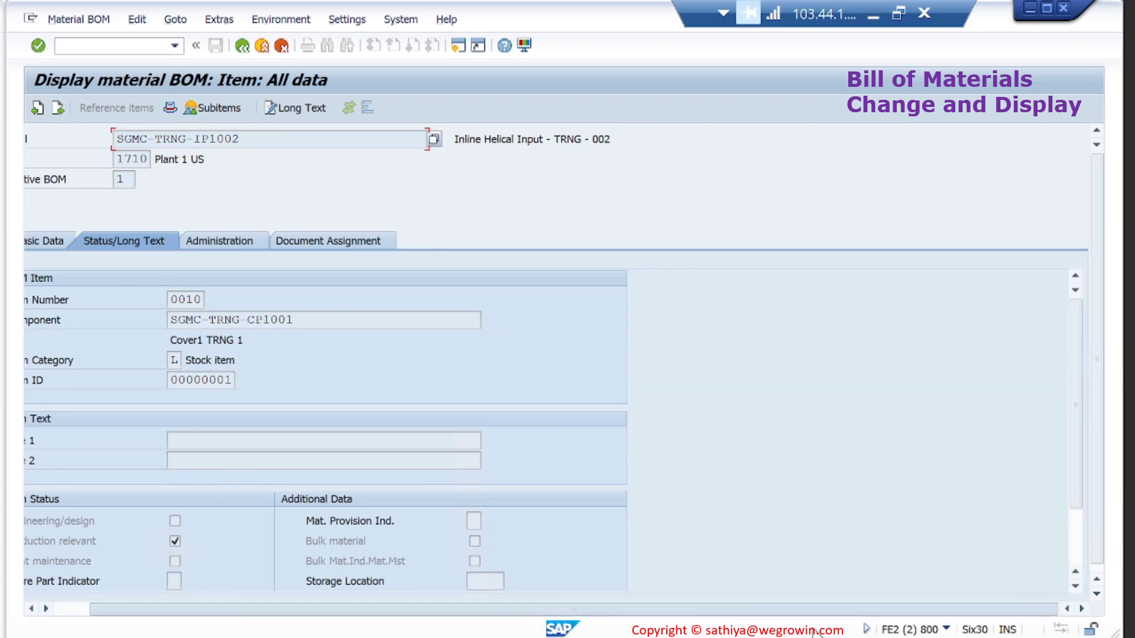
left_click(1073, 586)
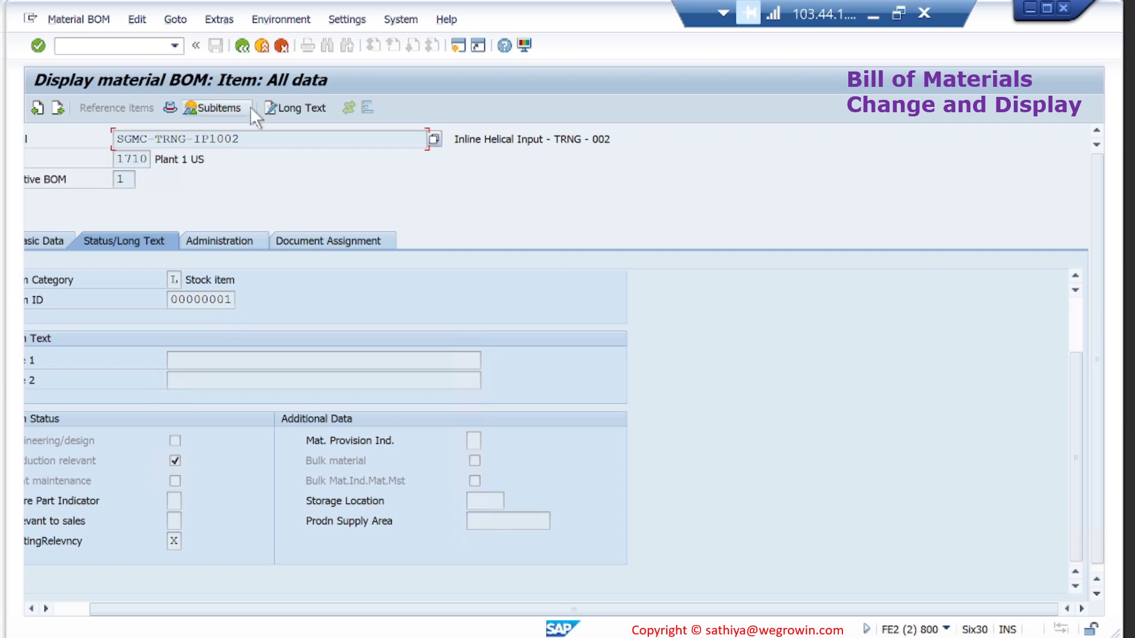
left_click(241, 47)
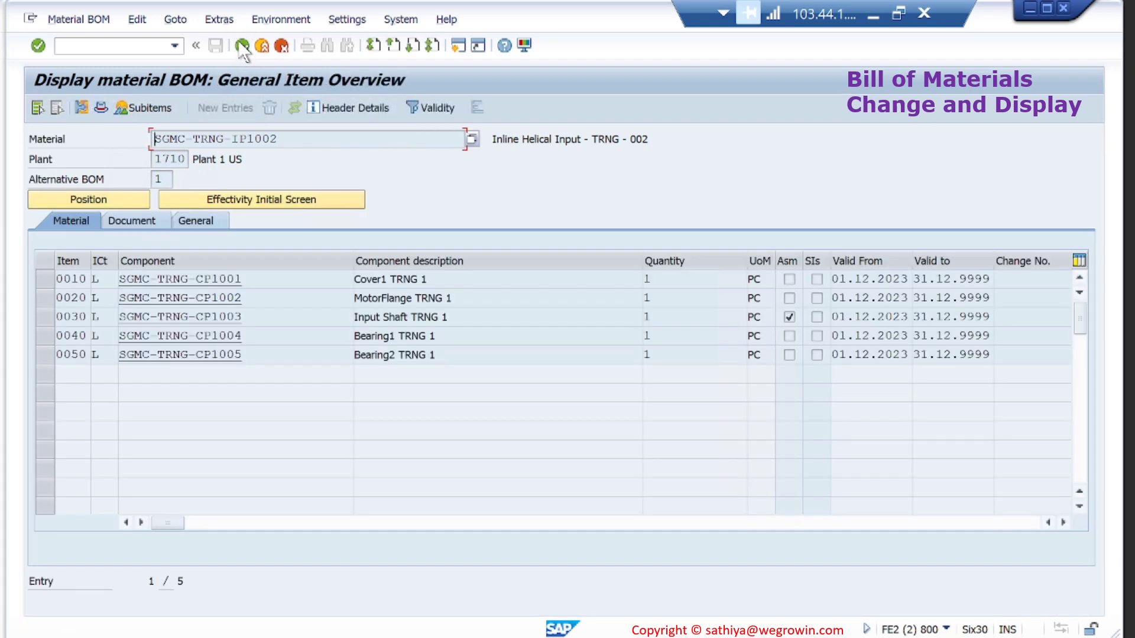
left_click(240, 42)
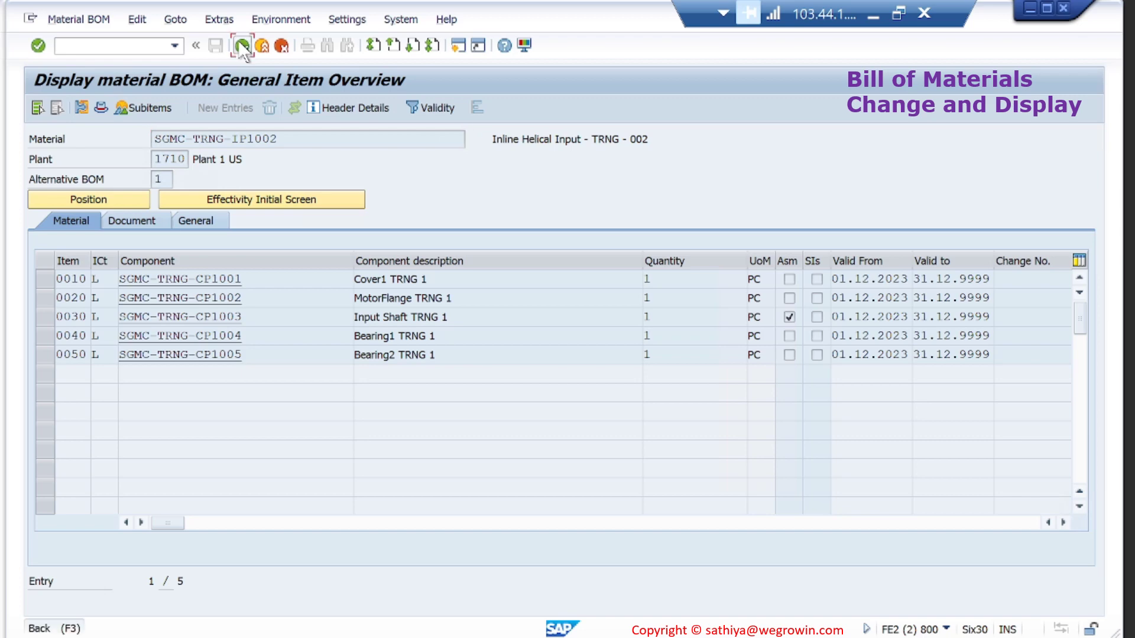
left_click(241, 45)
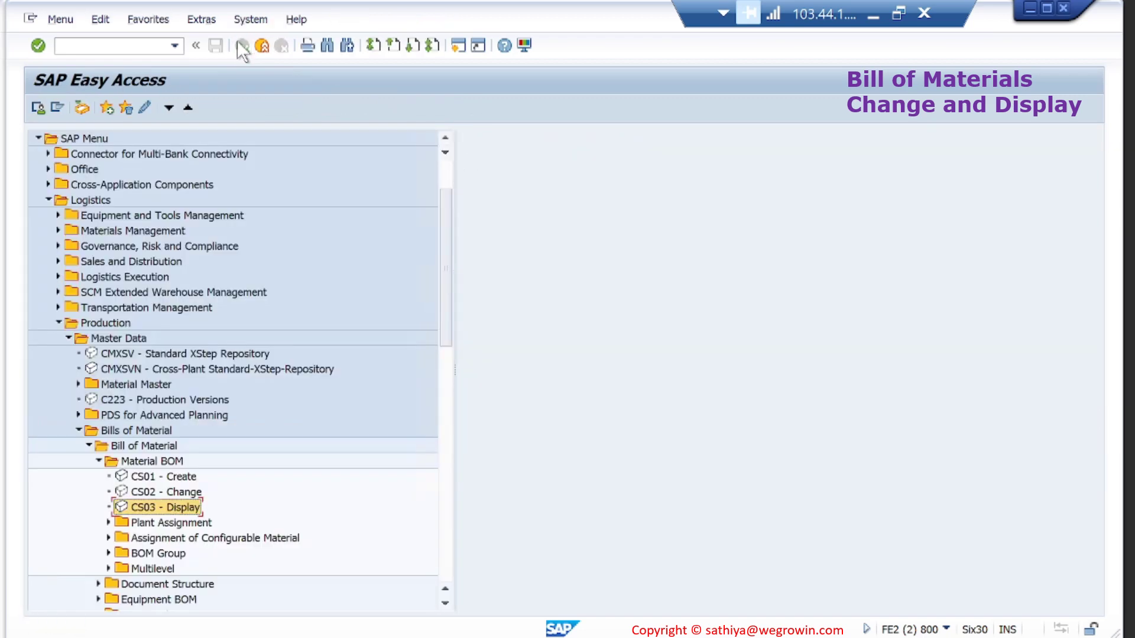
Open SGMC-TRNG-IP1002's BOM for change in plant 1710 with usage 1 and valid-from date 01.12.2023.
double_click(175, 491)
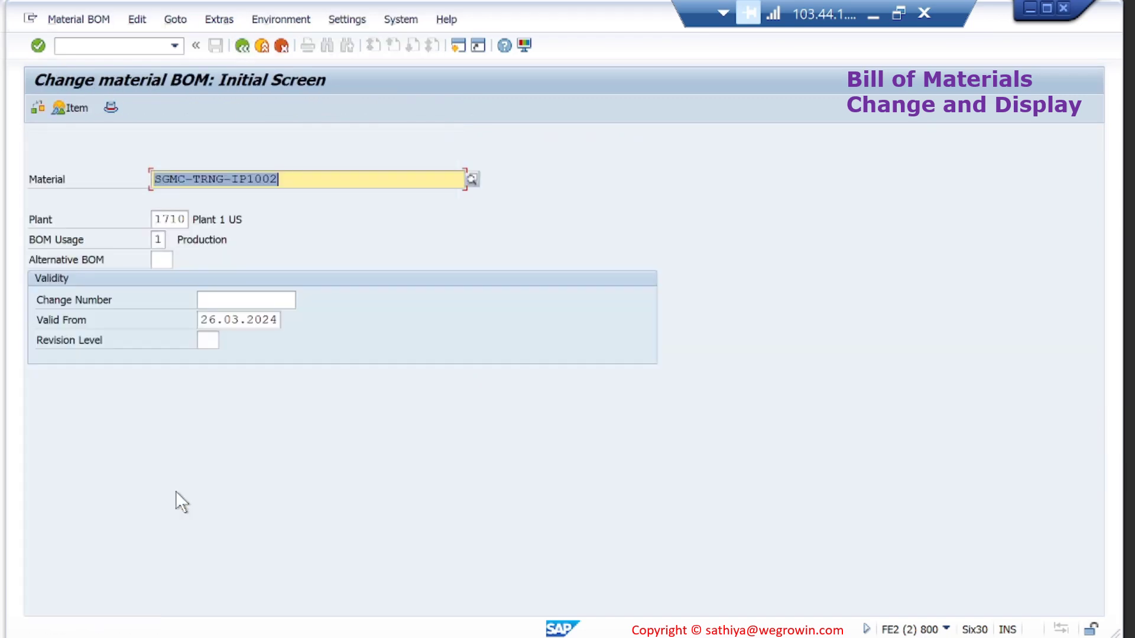
left_click(240, 320)
double_click(240, 320)
key("Delete")
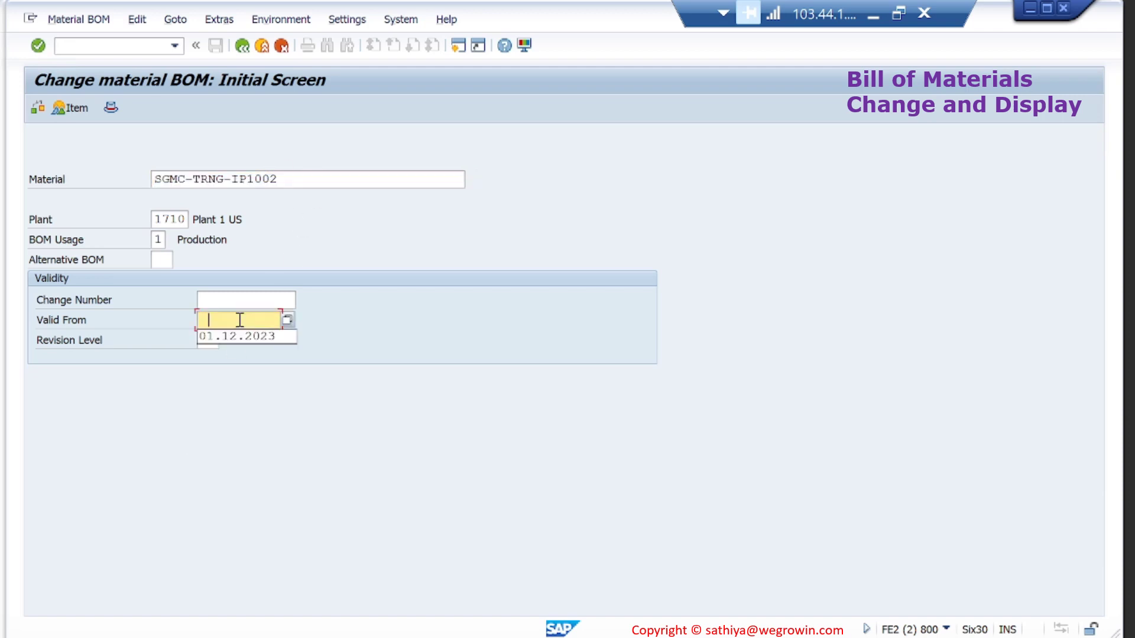
key("Return")
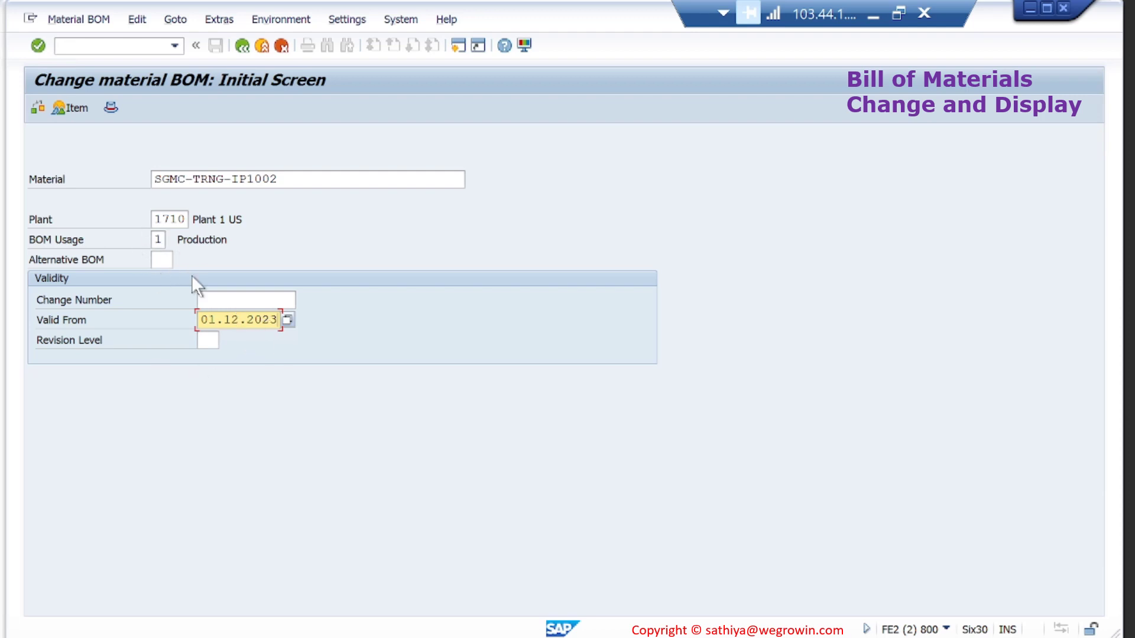
key("Return")
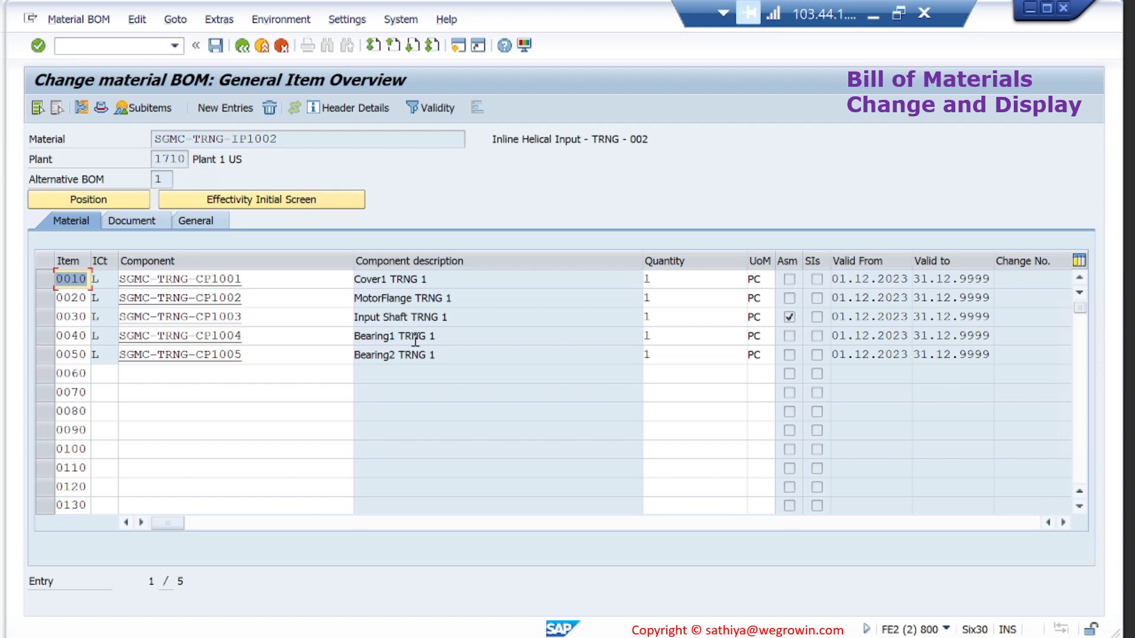
Set the quantity of item 0050, component SGMC-TRNG-CP1005, to 2.
left_click(677, 357)
key("shift+Home")
type("2")
left_click(685, 184)
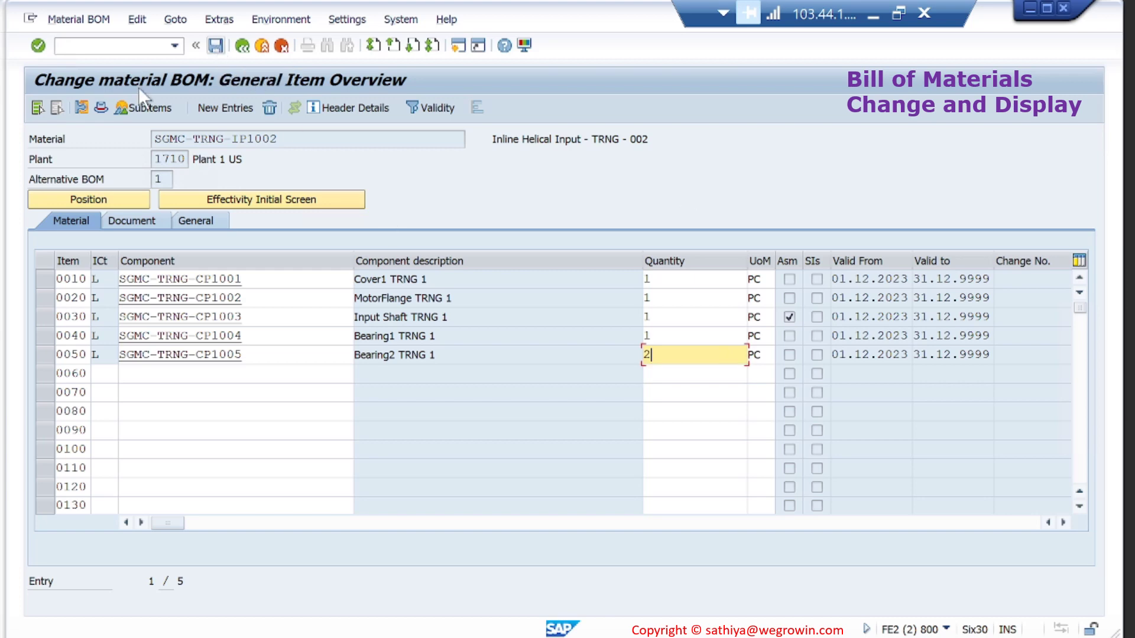
Check the header overview of the BOM being changed and return to its item overview without exiting maintenance.
left_click(96, 102)
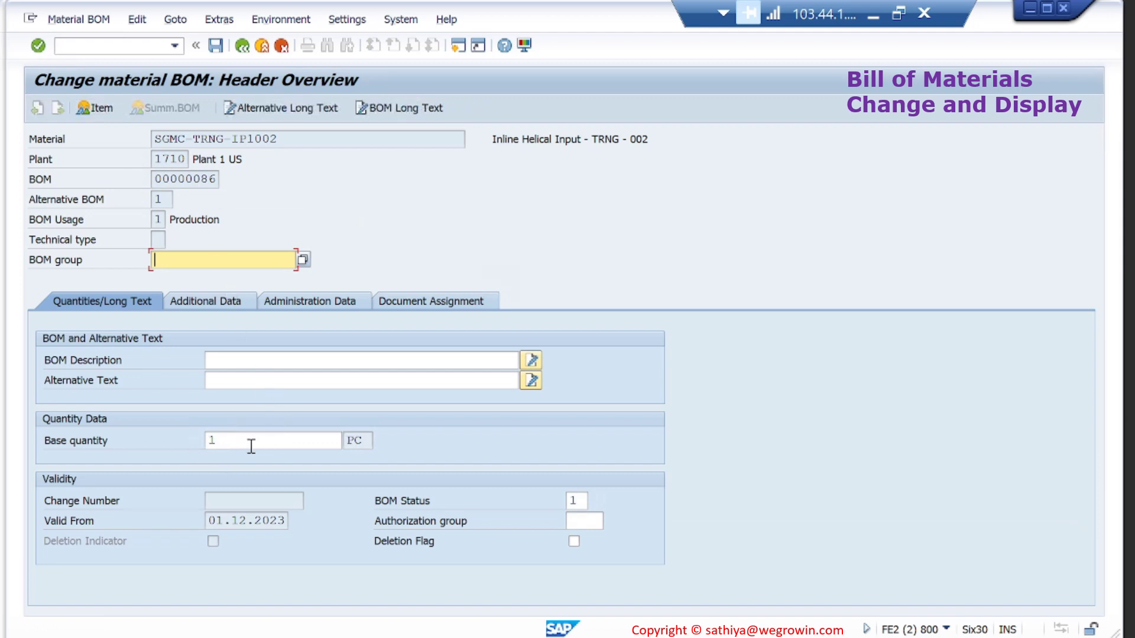
left_click(243, 46)
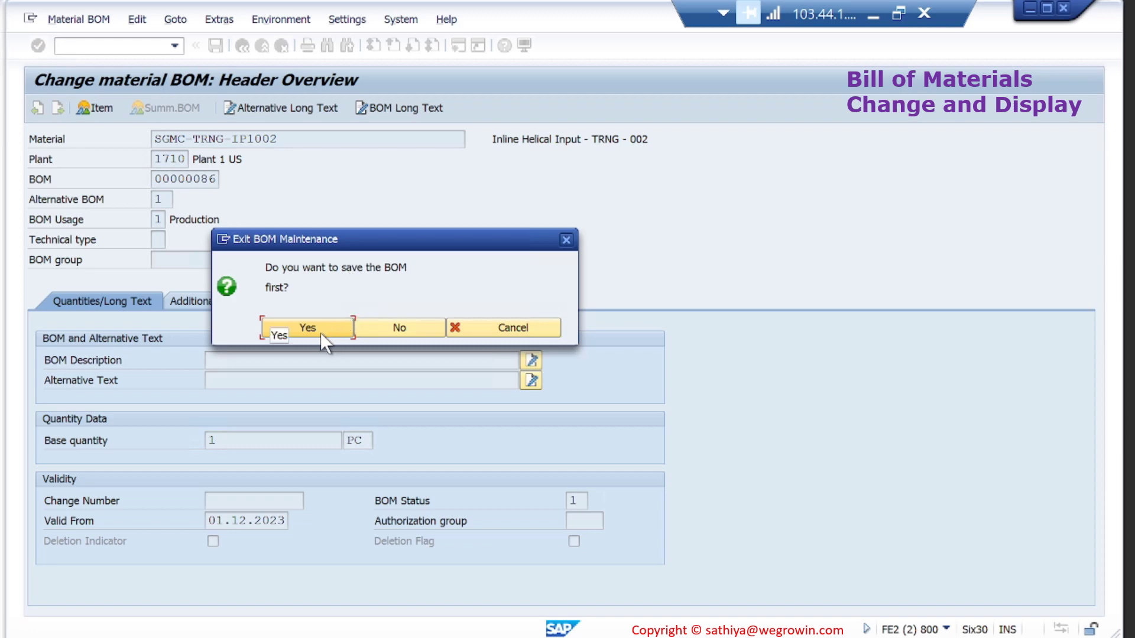
left_click(508, 329)
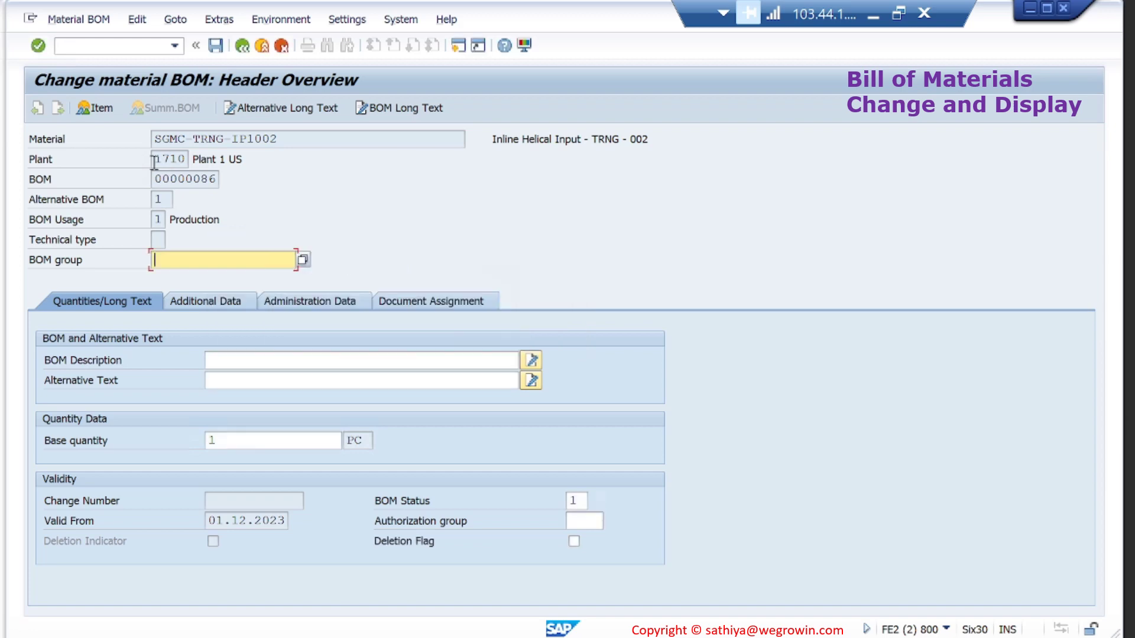
left_click(88, 101)
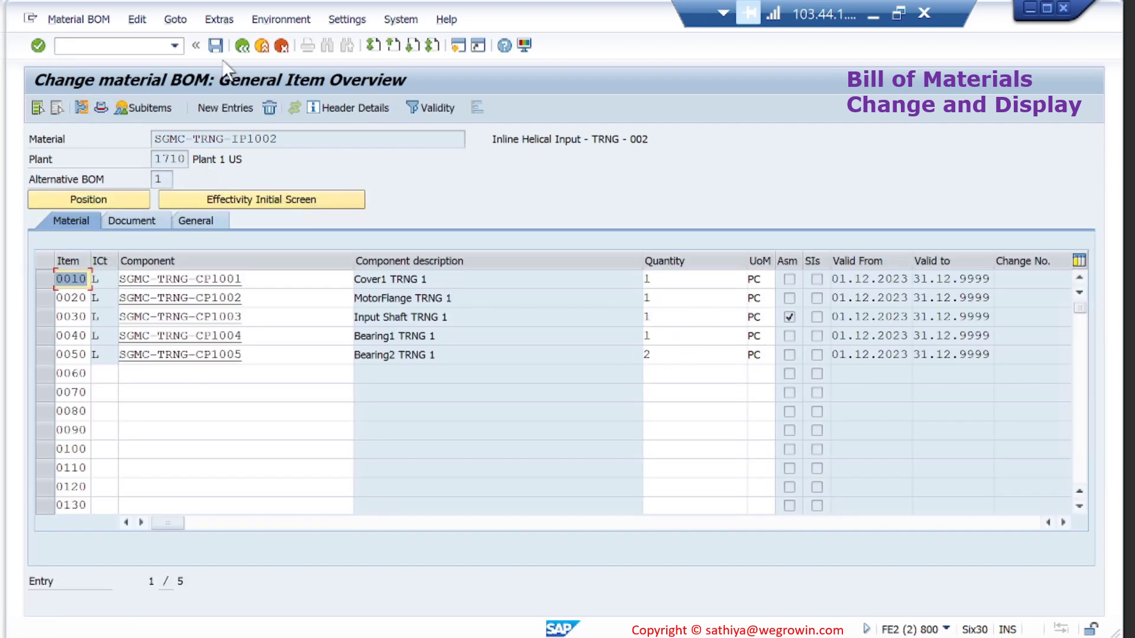
Save the changed BOM, show the details of the status message, and minimize the remote session.
left_click(215, 45)
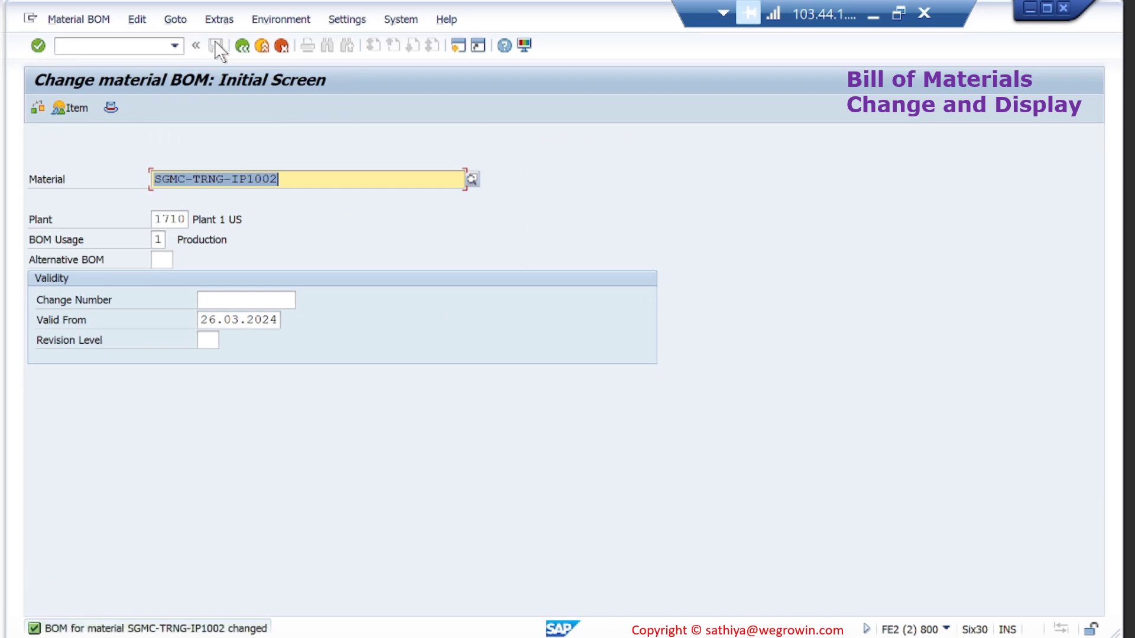
double_click(246, 631)
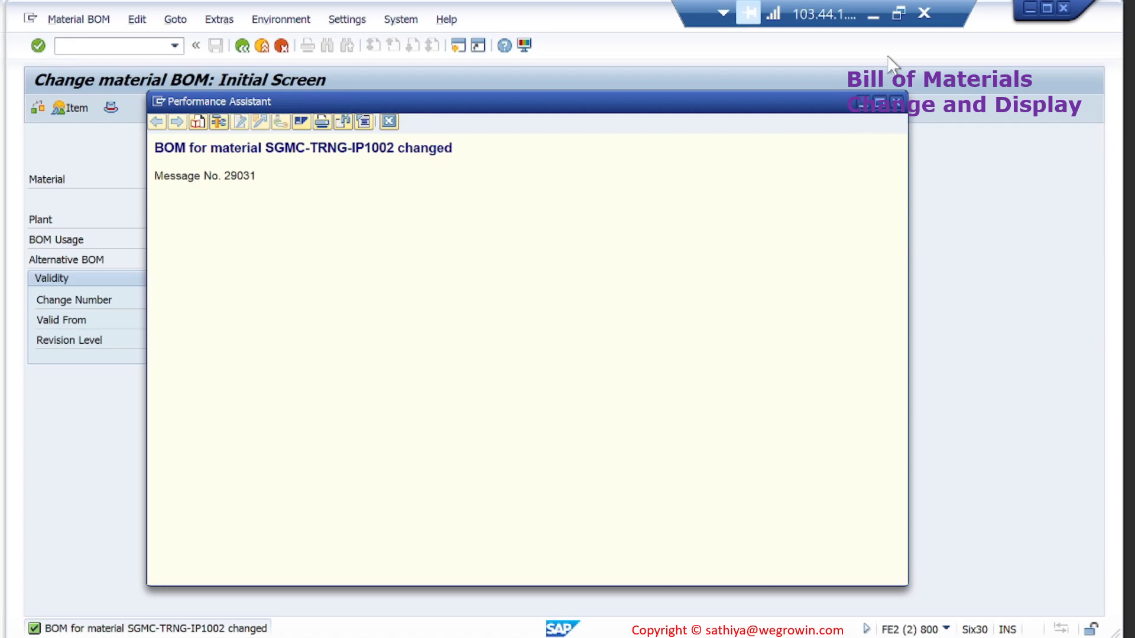
left_click(872, 14)
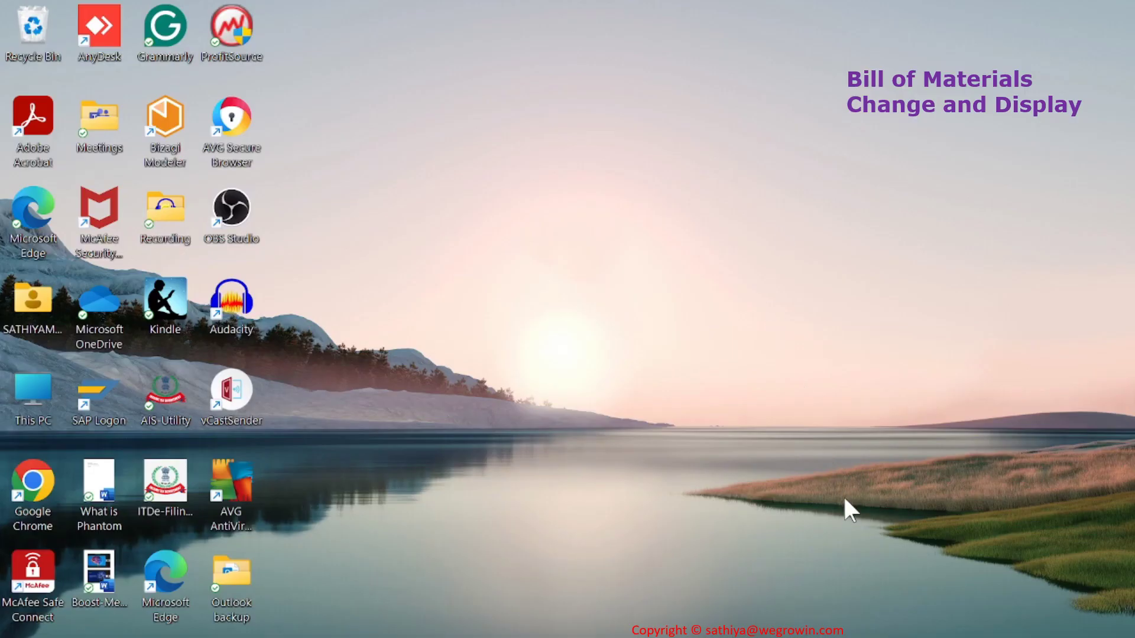
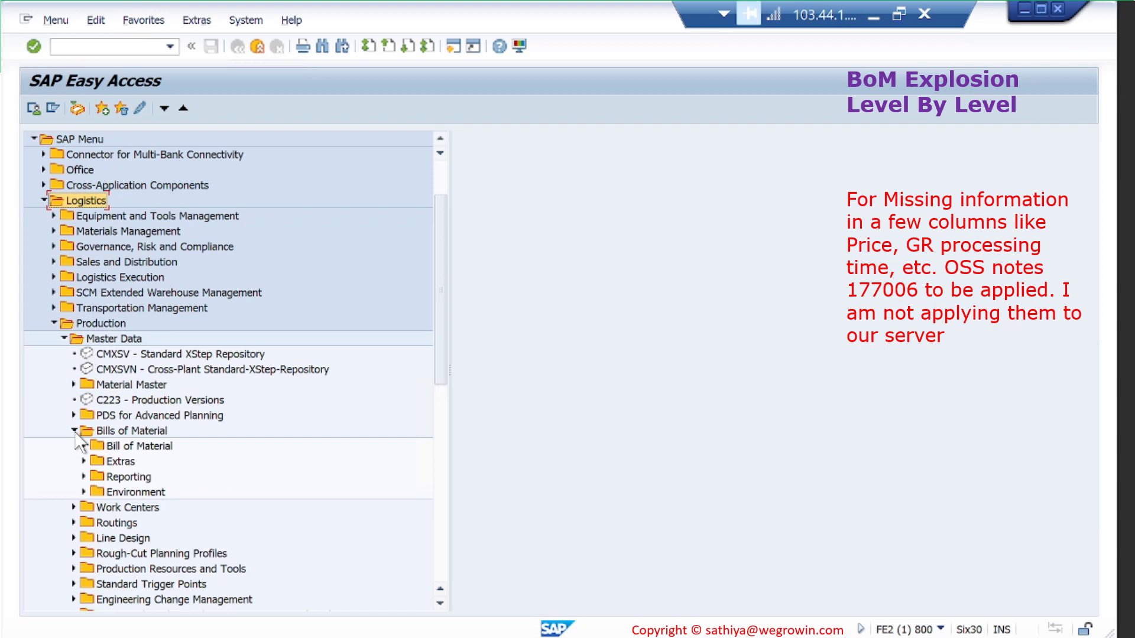
Open the level-by-level material BOM explosion report, CS11, from the Bills of Material reporting functions.
left_click(85, 446)
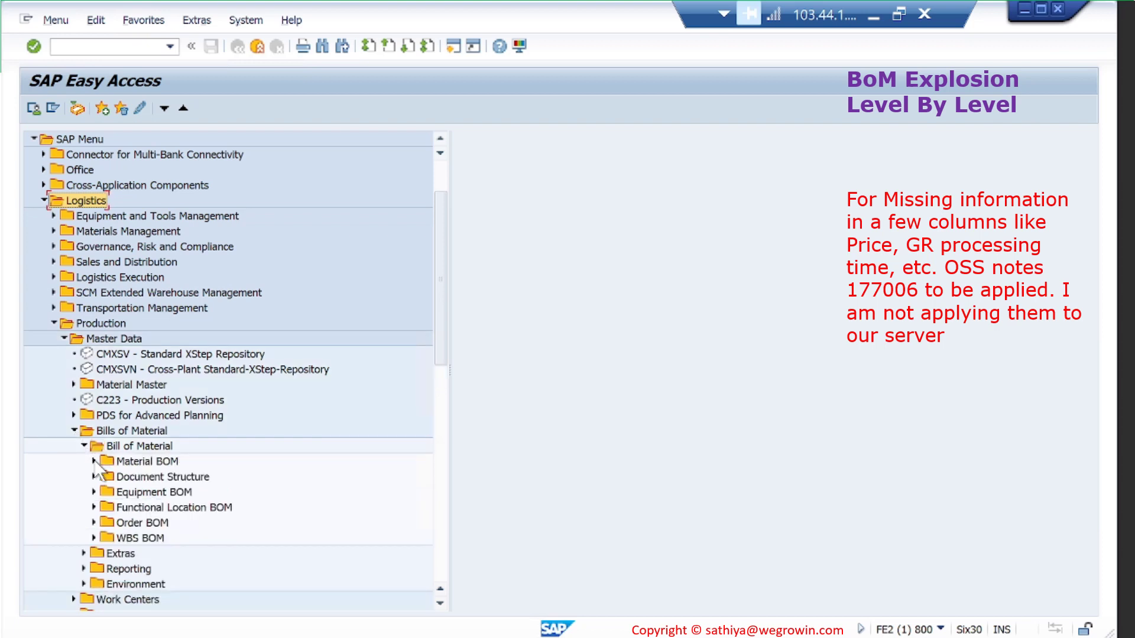
left_click(84, 568)
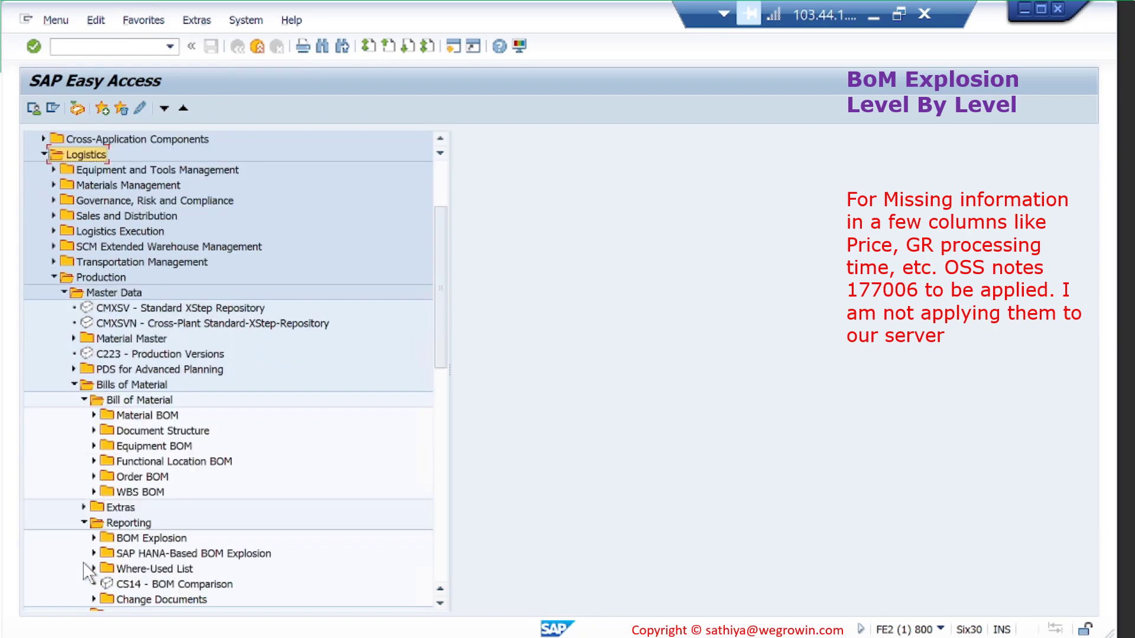
left_click(94, 538)
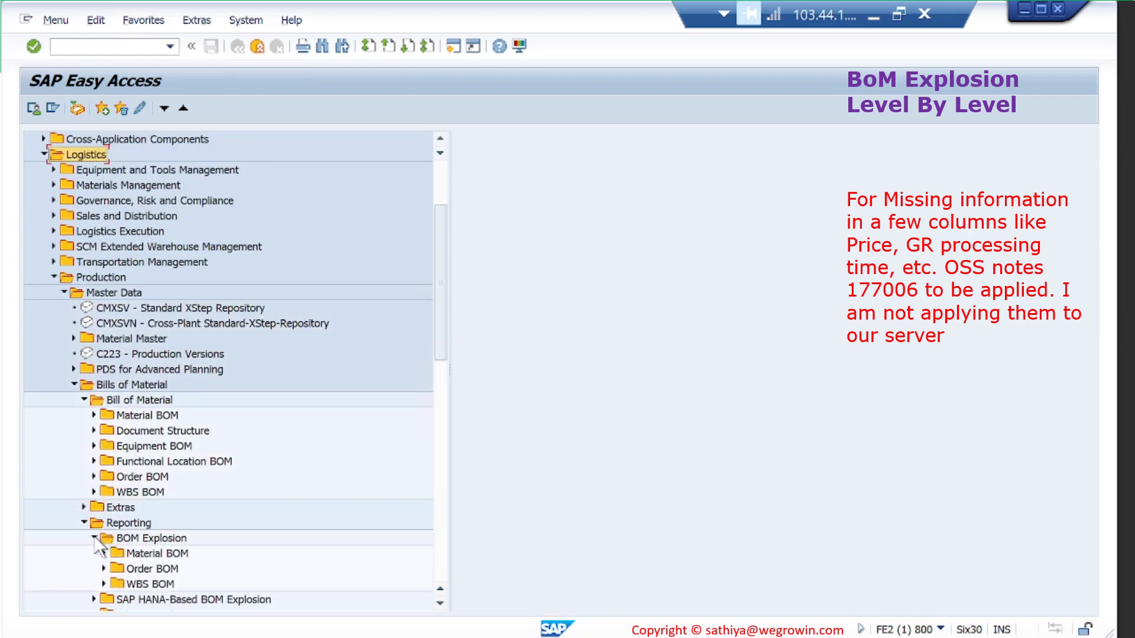
left_click(103, 554)
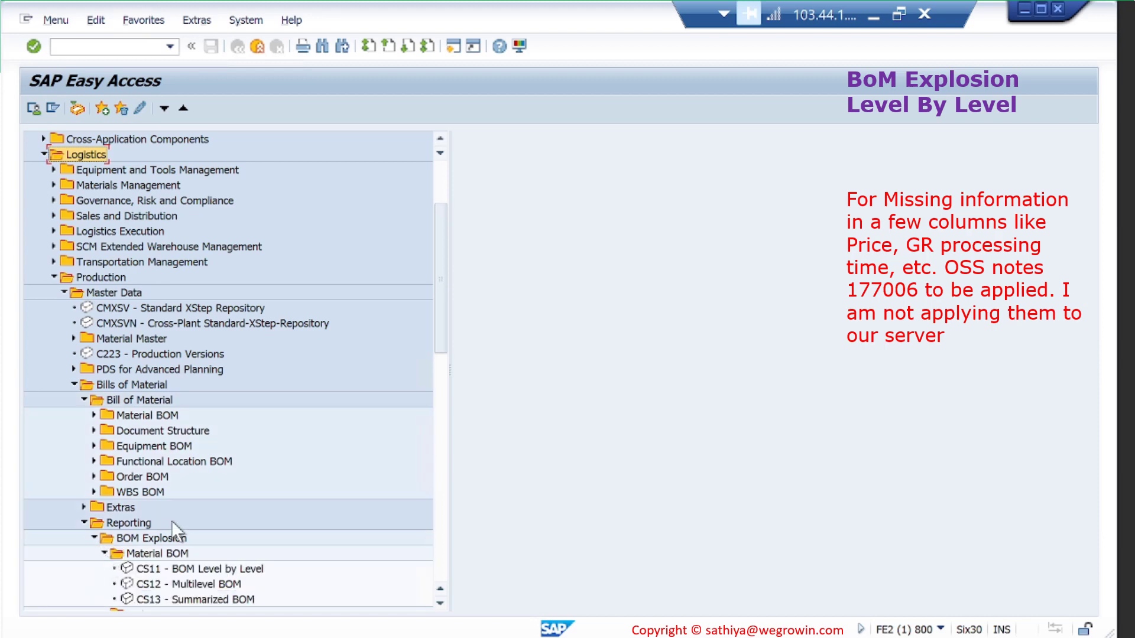
scroll(173, 520, "down", 3)
left_click(201, 415)
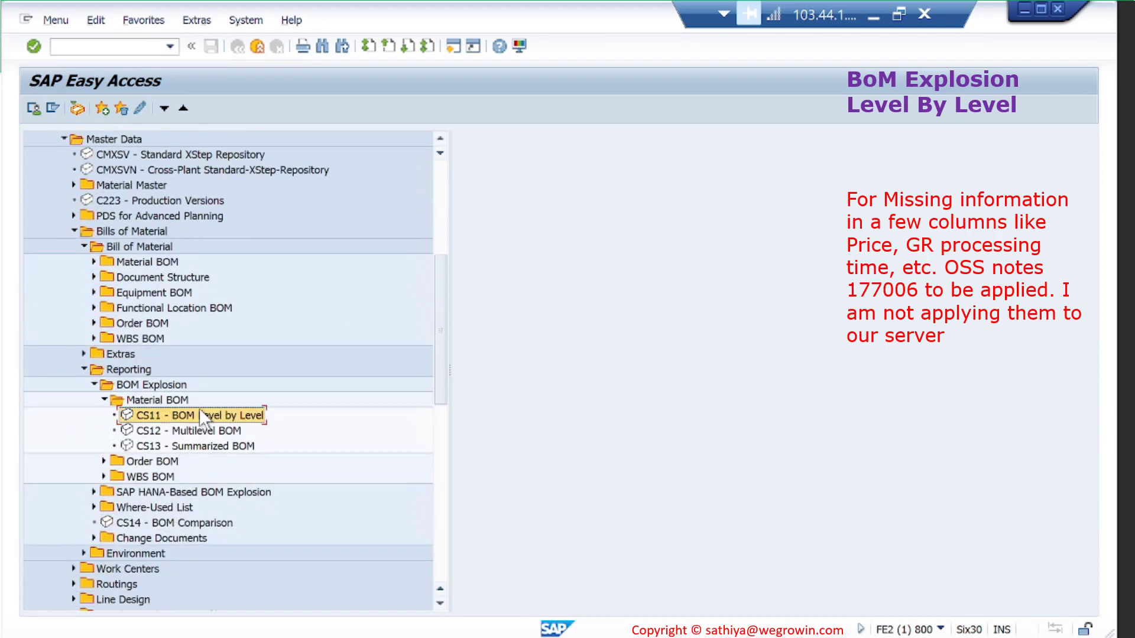
left_click(206, 431)
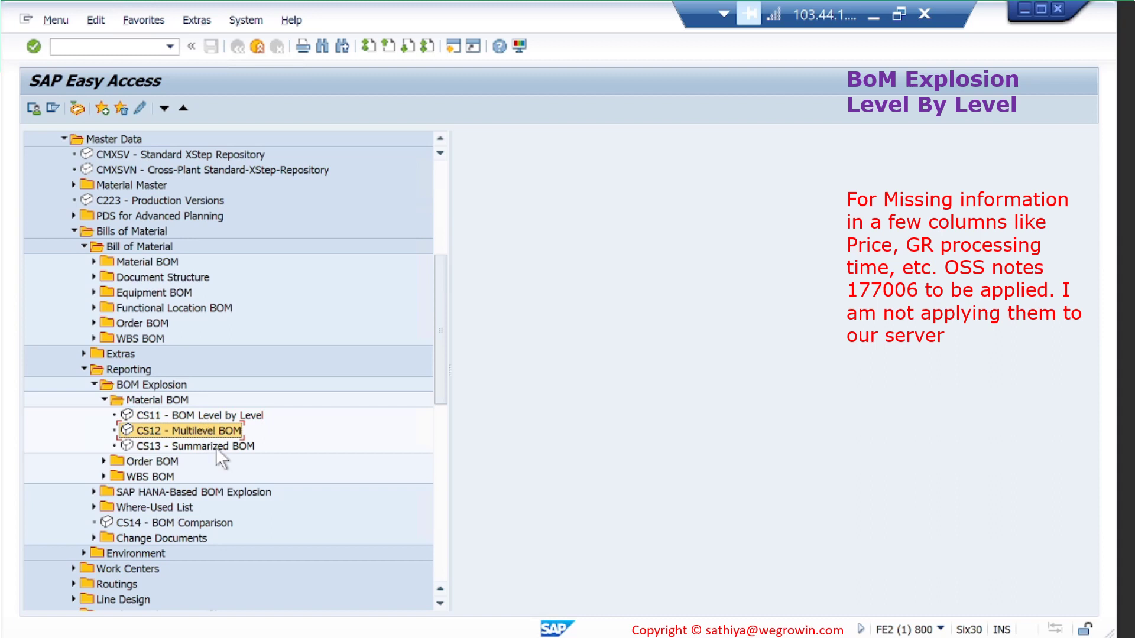
left_click(215, 447)
double_click(230, 415)
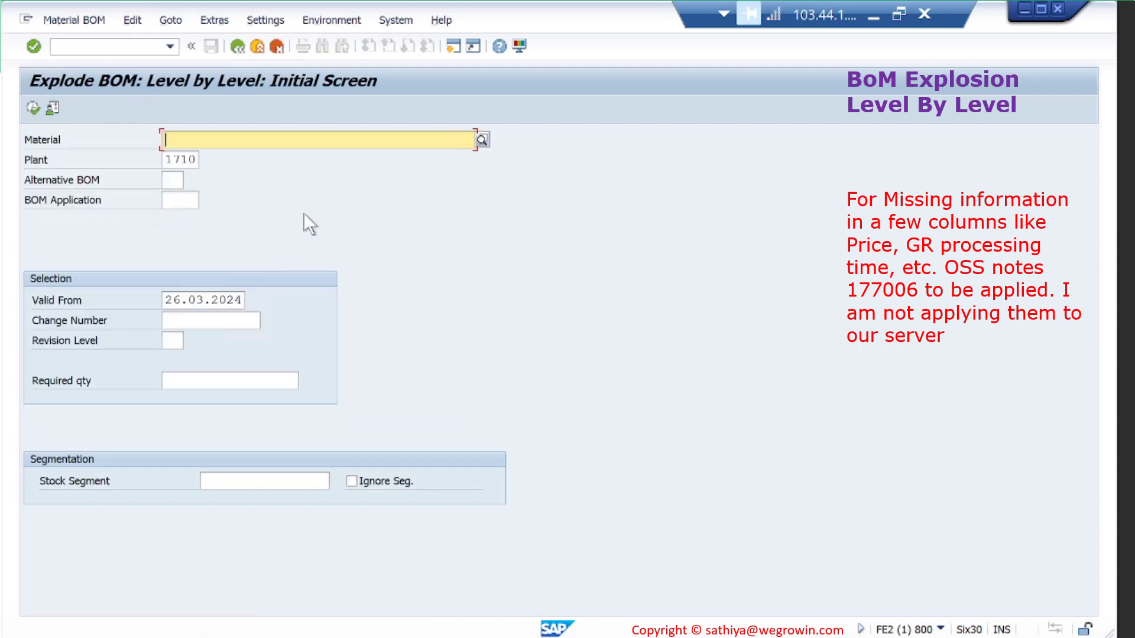
Set the explosion's material to SGMC-TRNG-GM1001 and its BOM application to PP01, Production - General.
type("SGM")
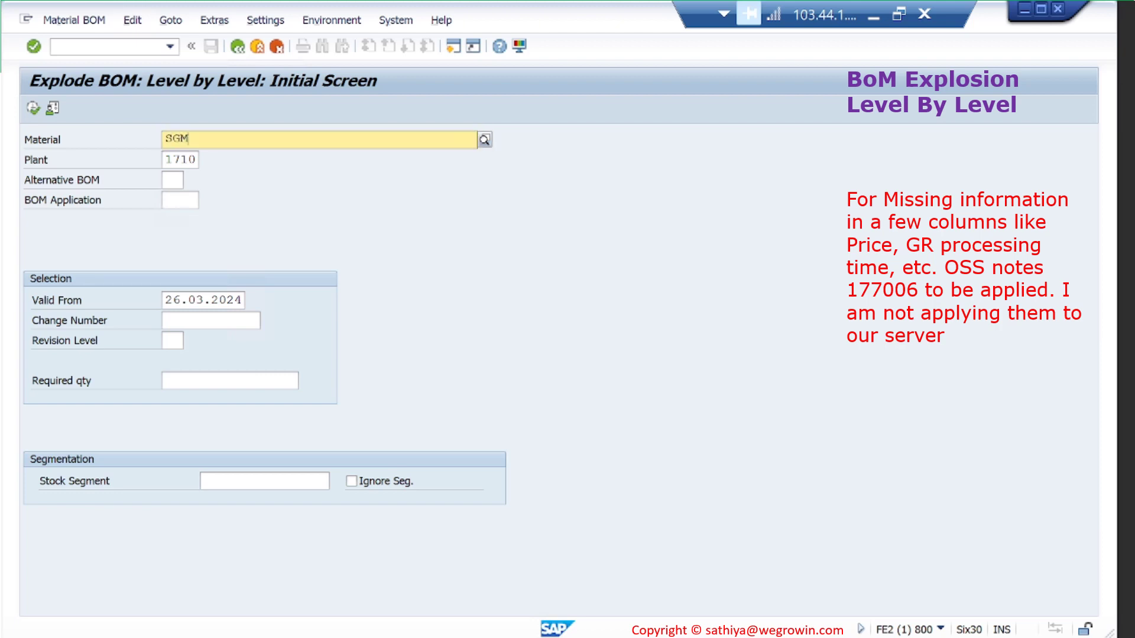
type("C-TRNG-GM1001")
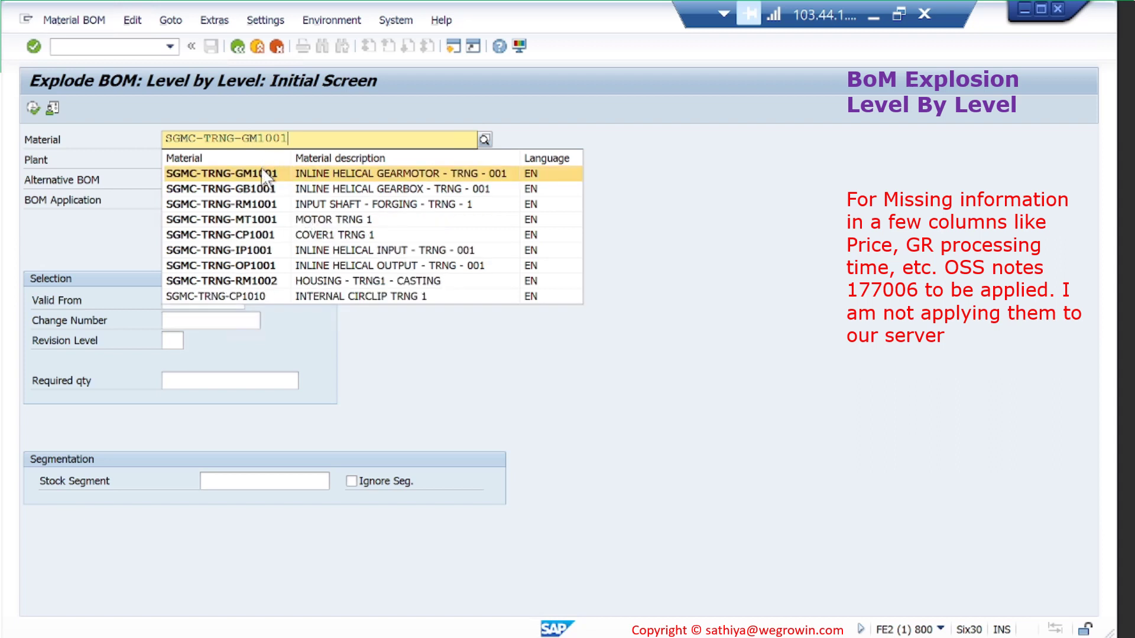
left_click(262, 169)
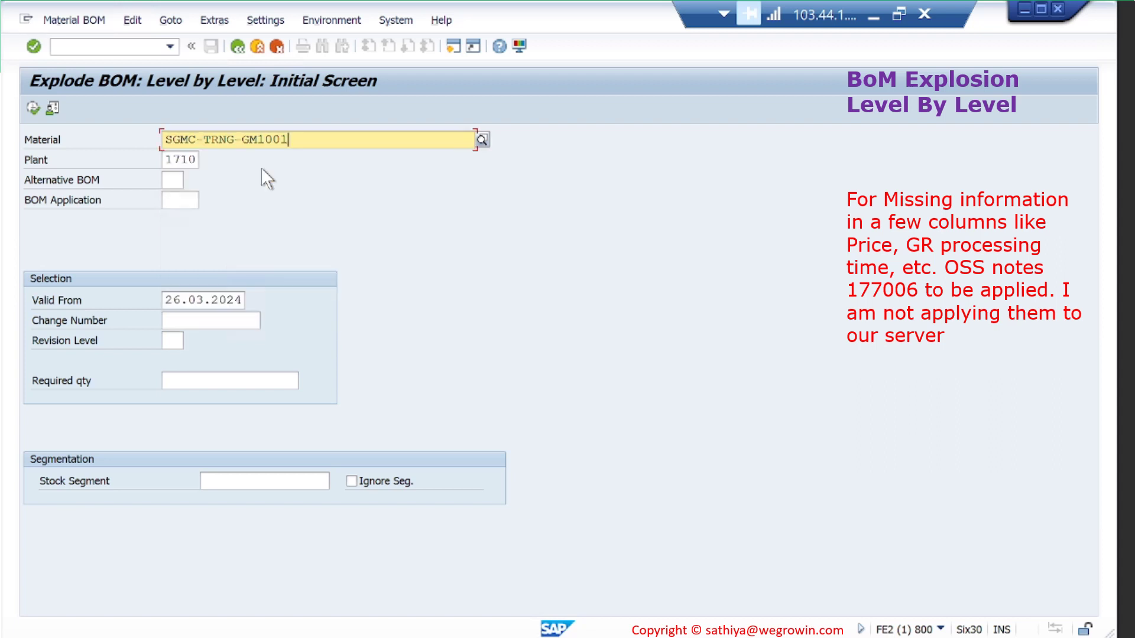
left_click(174, 180)
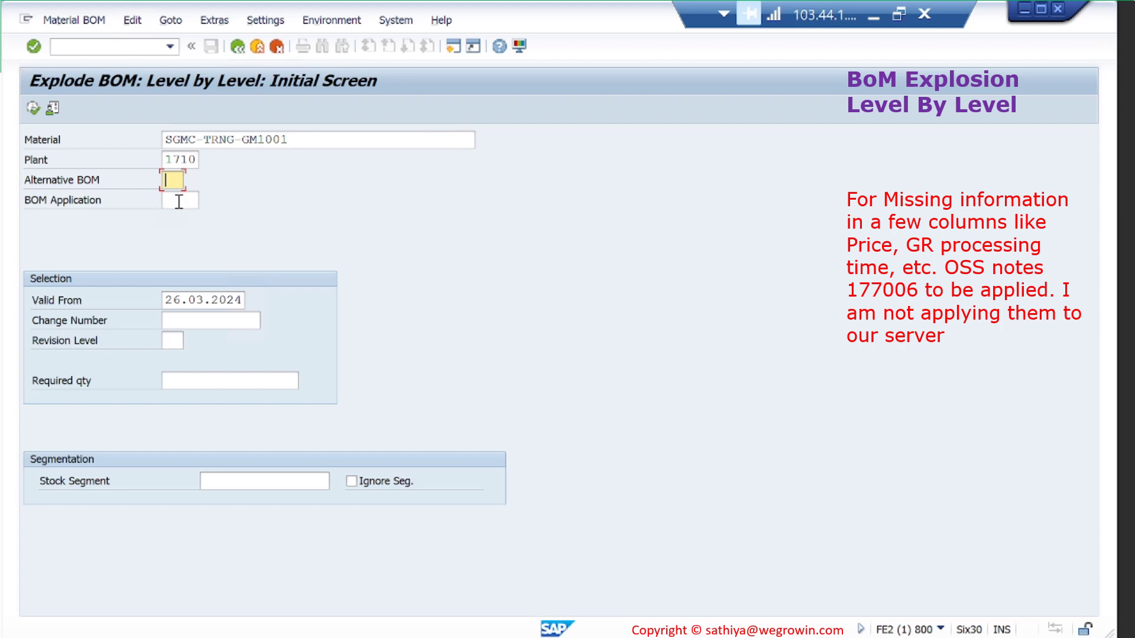
left_click(197, 201)
left_click(207, 200)
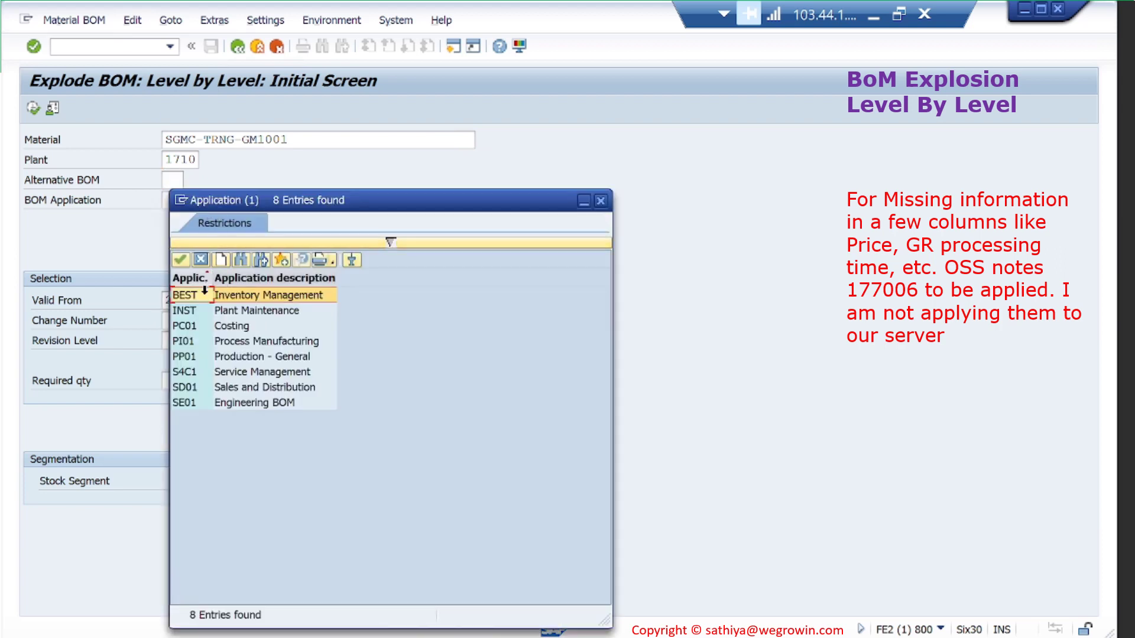
double_click(193, 356)
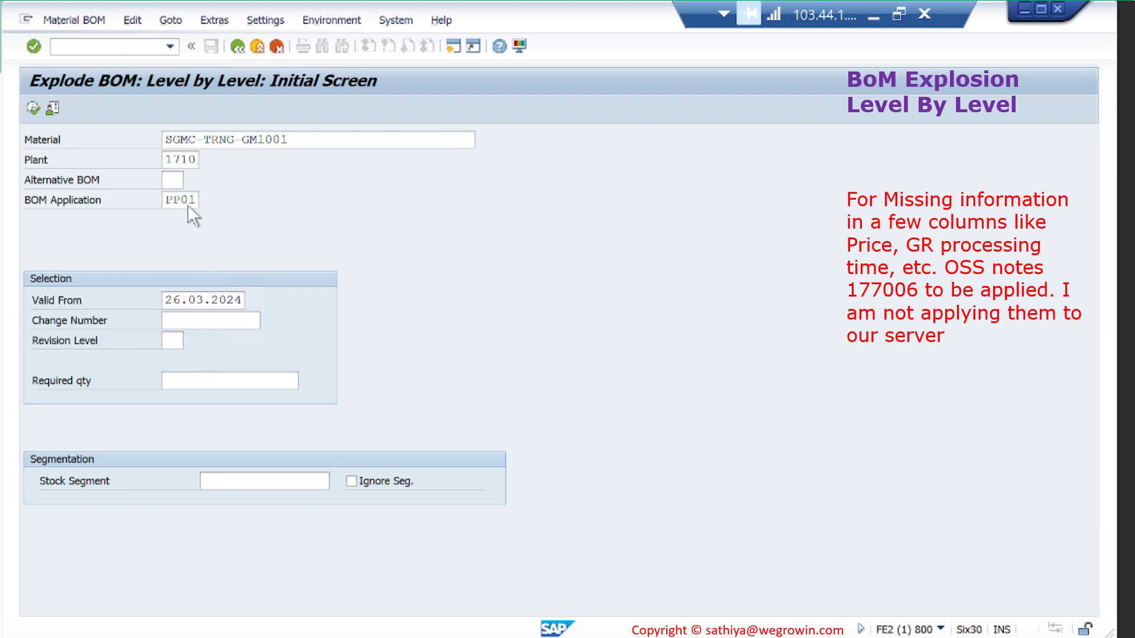
Read the help text for the BOM application, and run the level-by-level explosion for a required quantity of 1.
key("F1")
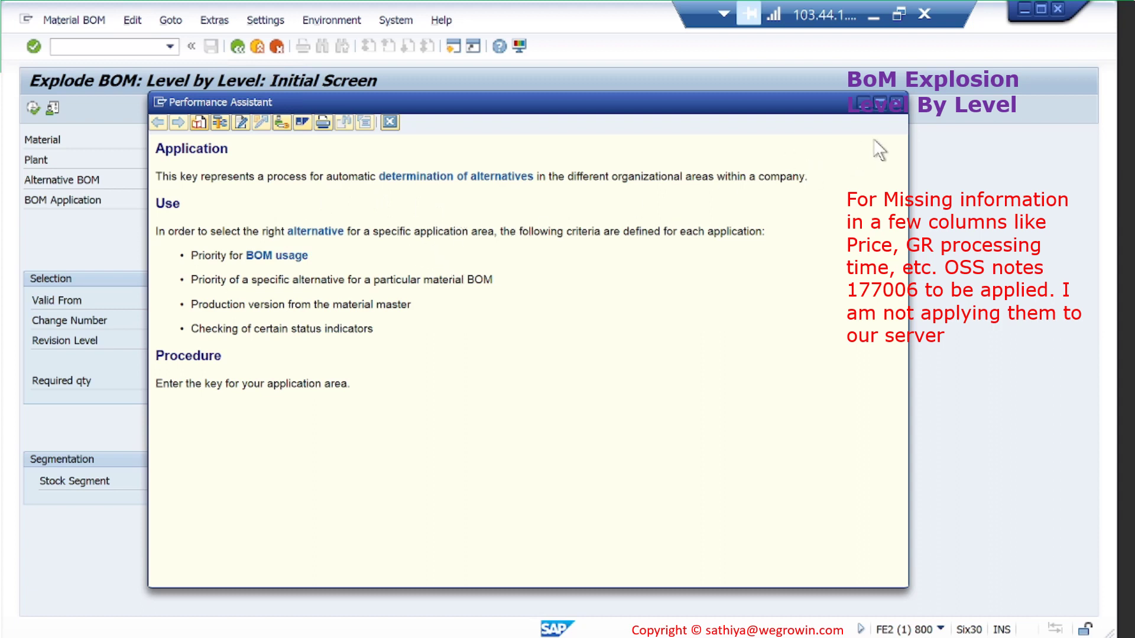
left_click(896, 105)
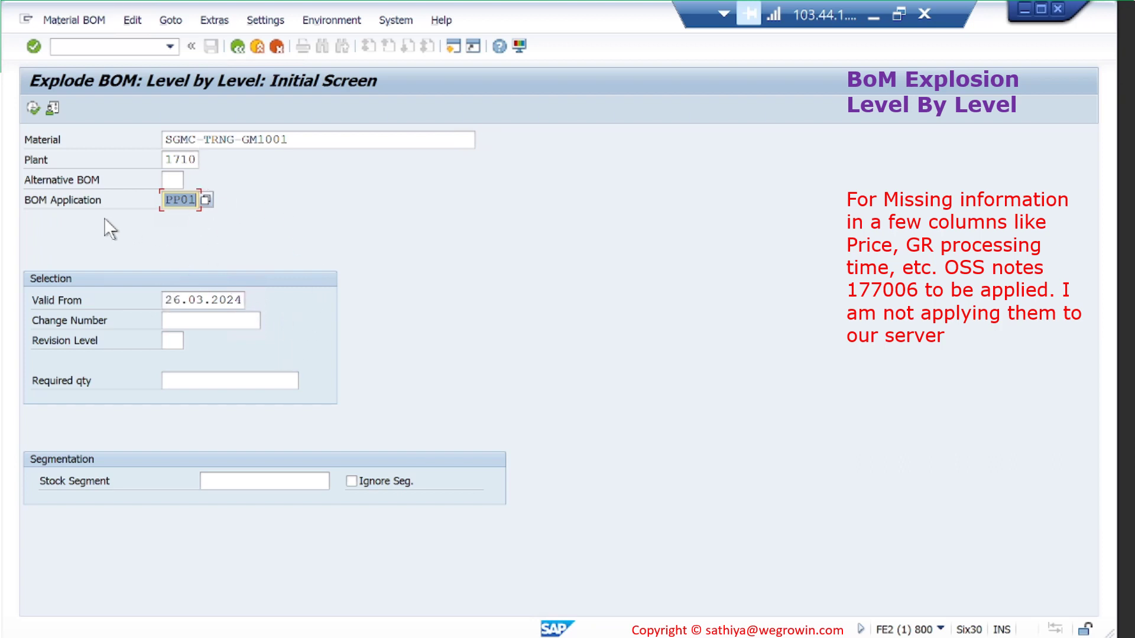
left_click(183, 380)
type("1")
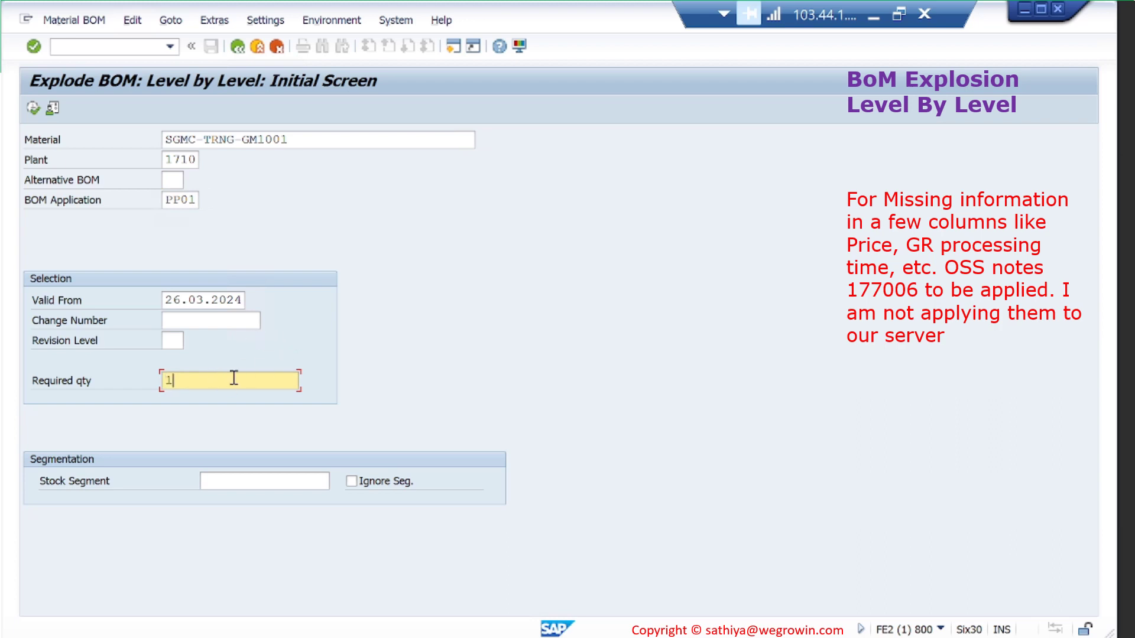
left_click(34, 107)
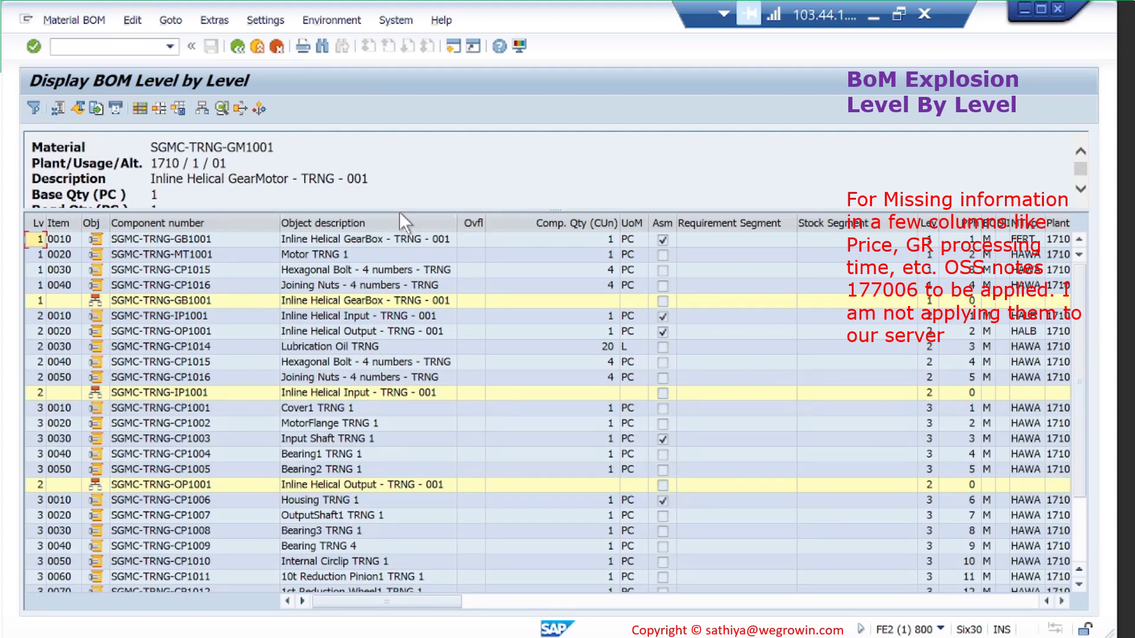
Enlarge the header area of the exploded BOM to show its base quantity and required quantity.
left_click_drag(401, 210, 402, 224)
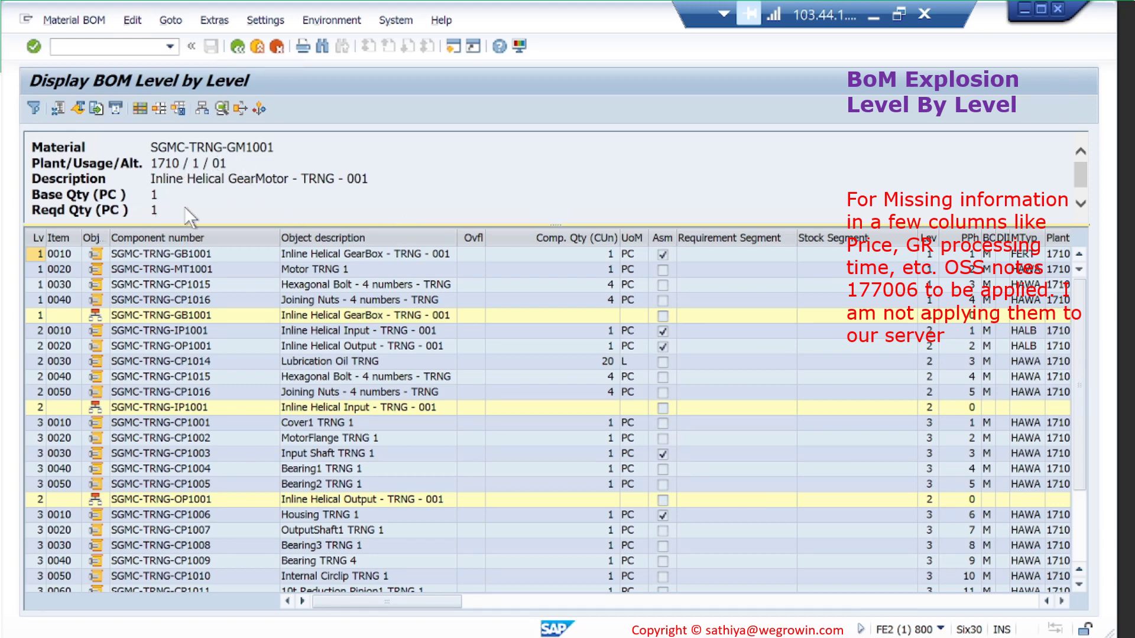
left_click(1079, 203)
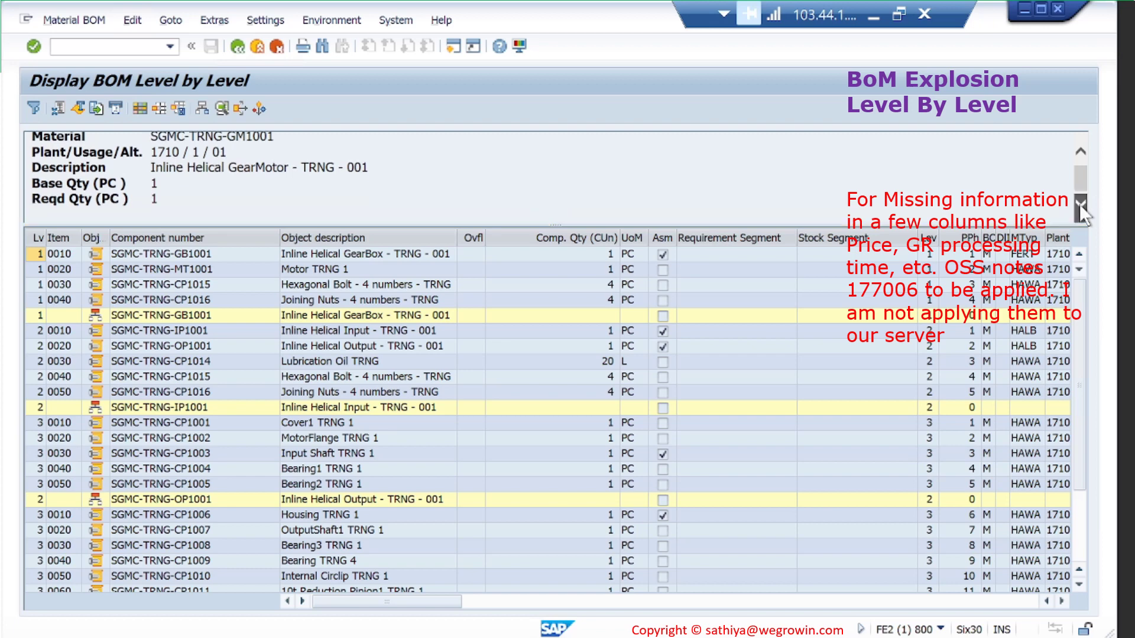
left_click_drag(1079, 178, 1080, 169)
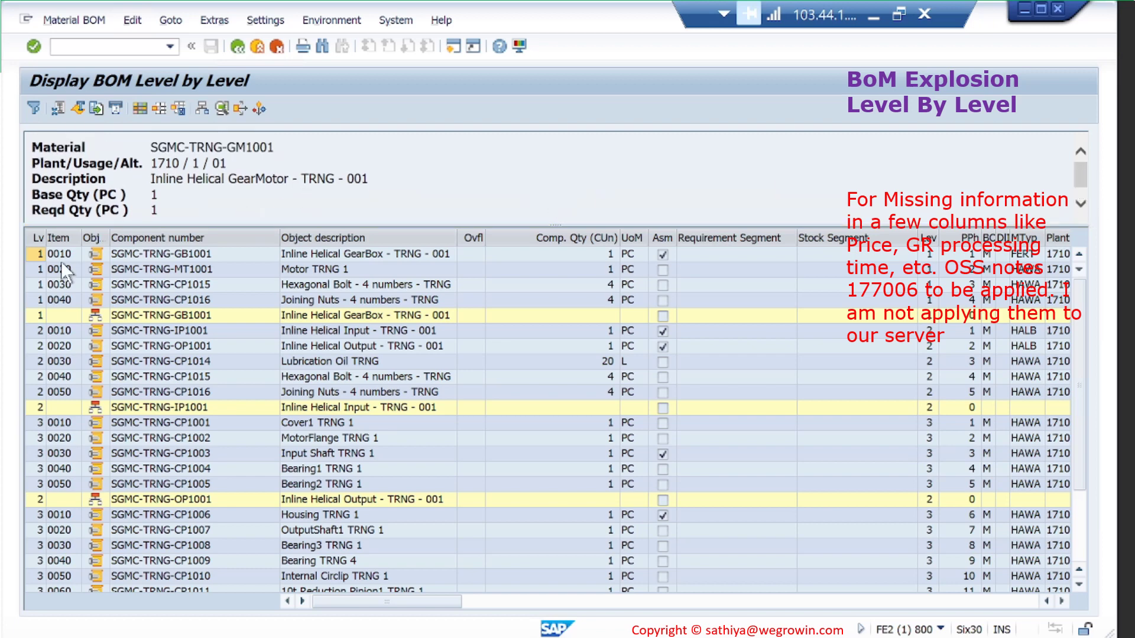
Examine the level 1 components of SGMC-TRNG-GM1001, from item 0010 to item 0040.
left_click(33, 254)
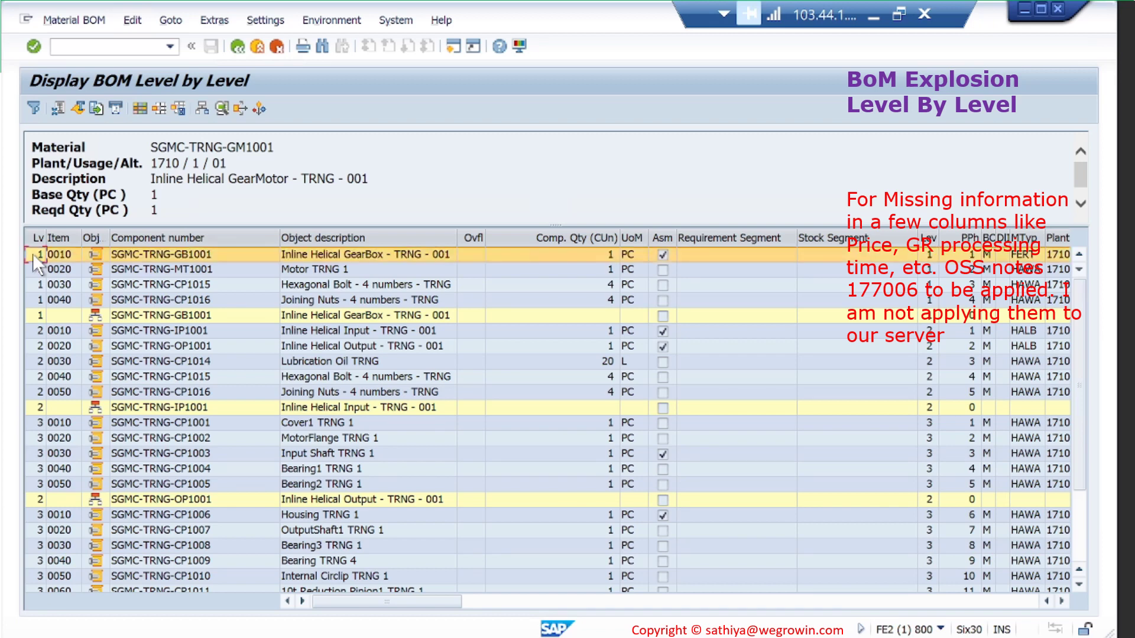
left_click(36, 266)
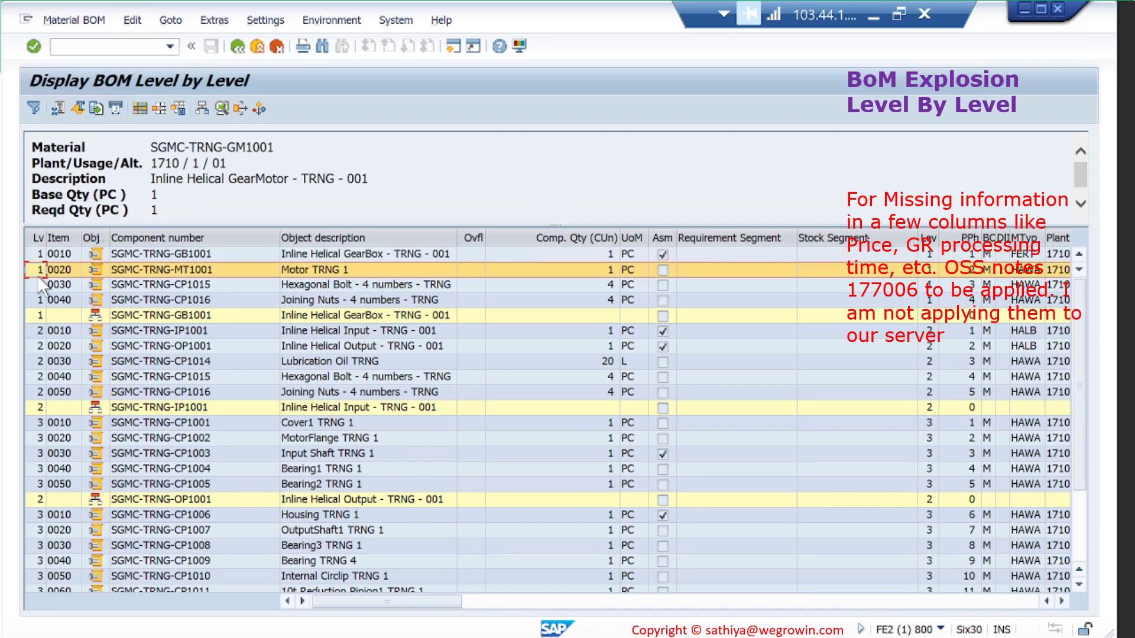
left_click(37, 297)
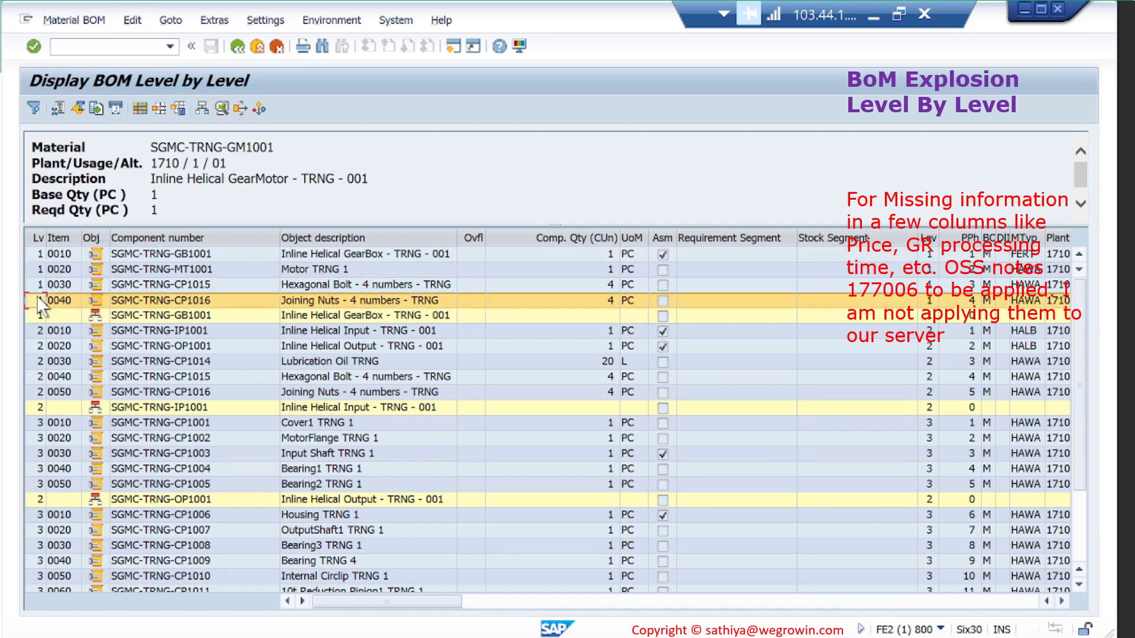
Trace the gearbox SGMC-TRNG-GB1001 from its level 1 item to its own breakdown and level 2 components.
left_click(189, 253)
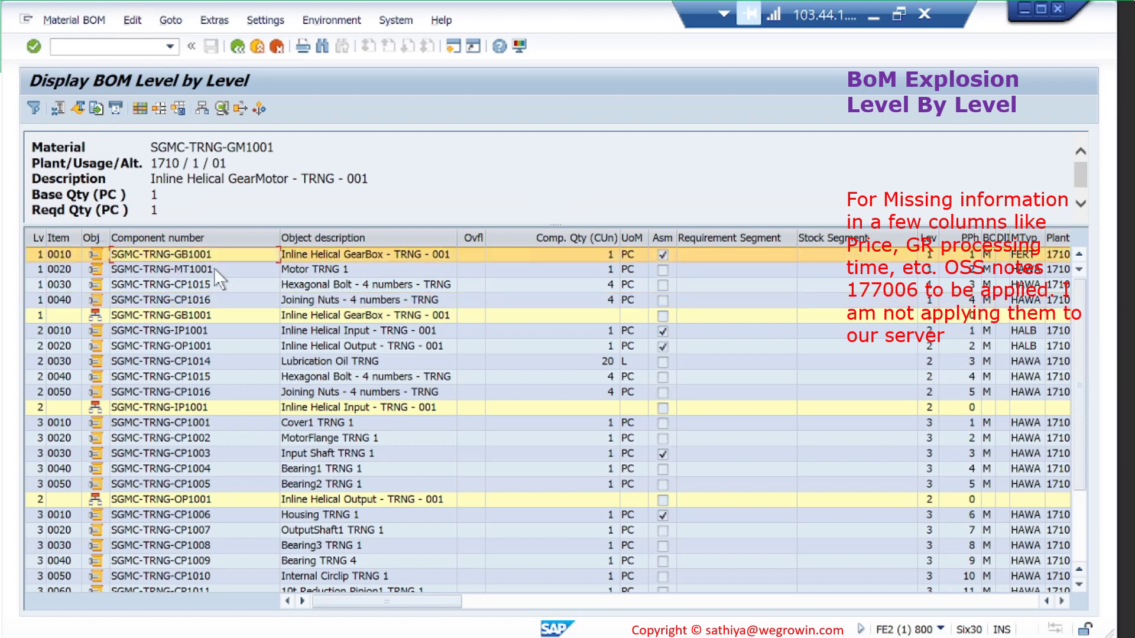
left_click(207, 315)
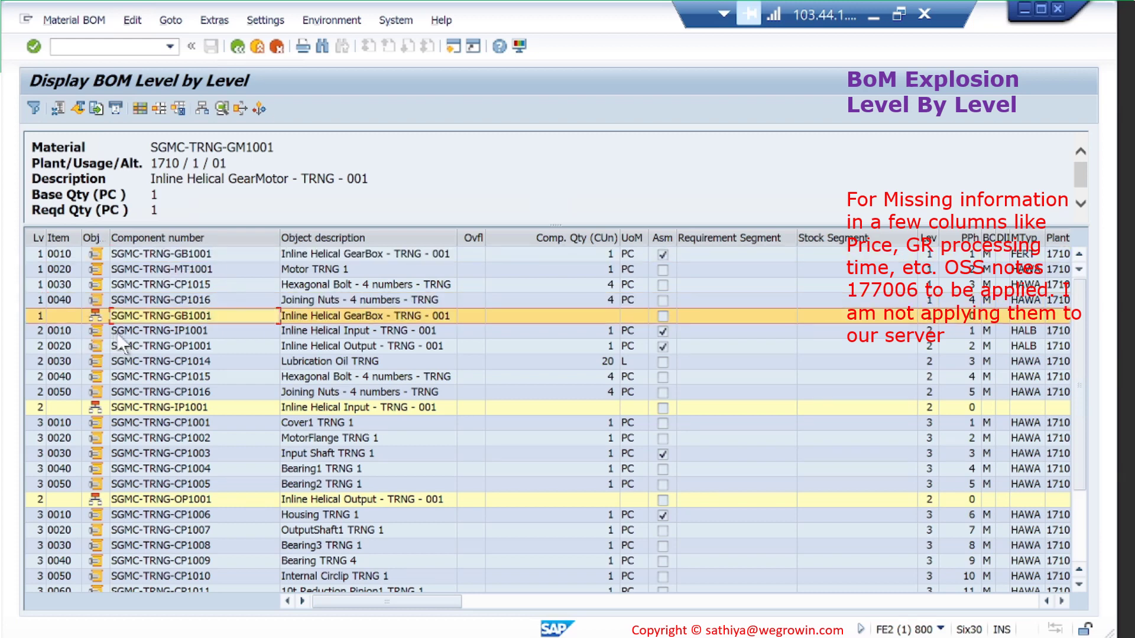
left_click(142, 331)
left_click(154, 348)
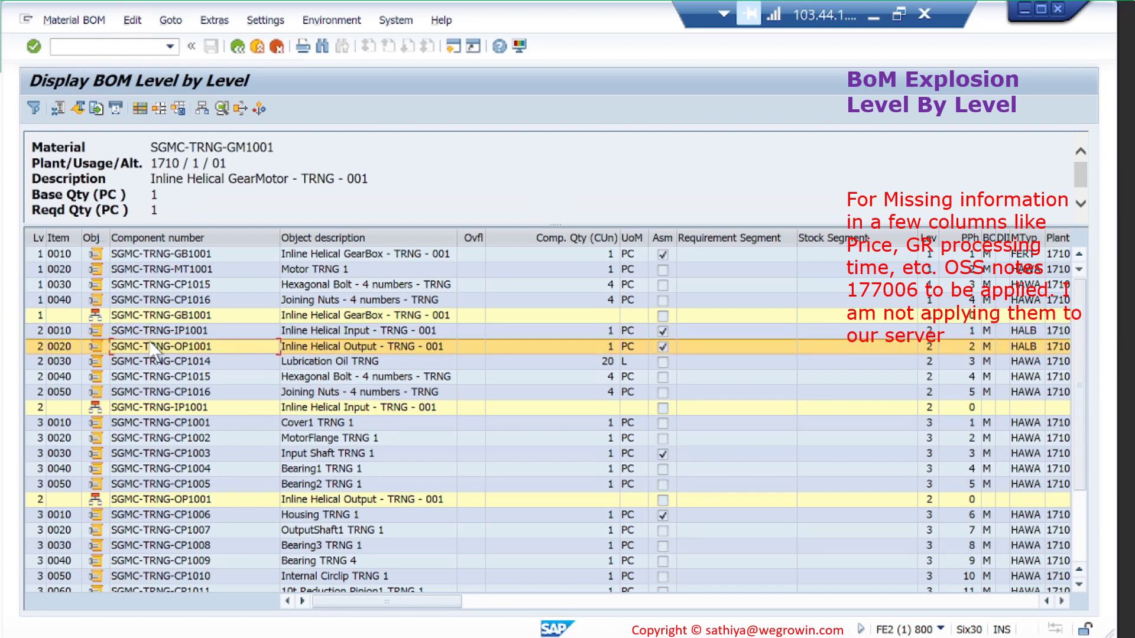
left_click(160, 361)
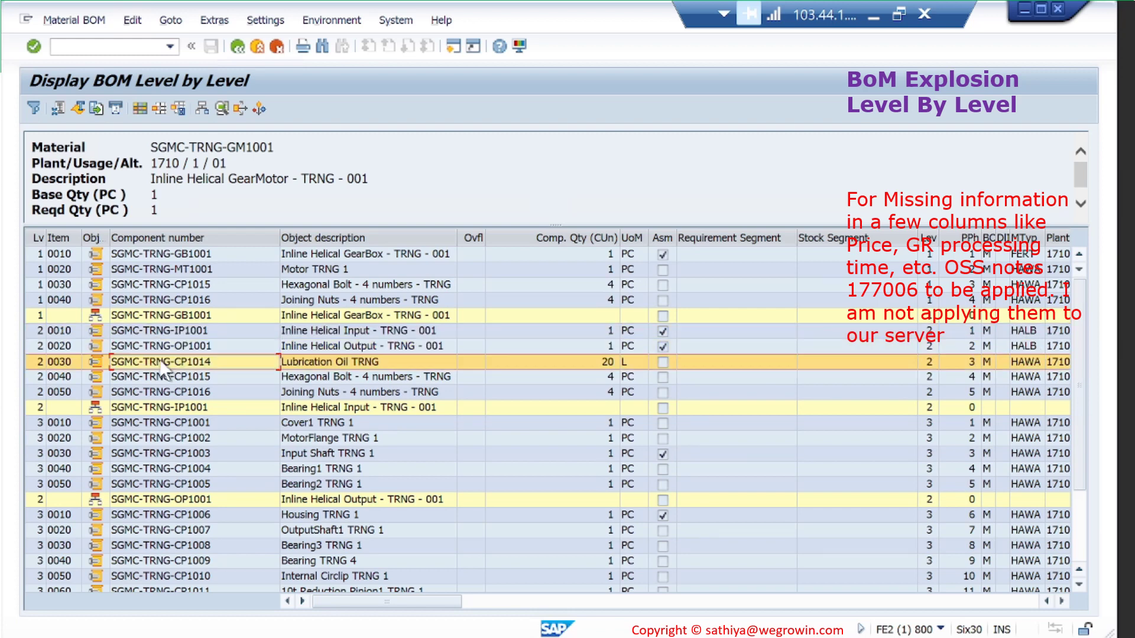
Trace the level 2 assemblies SGMC-TRNG-IP1001 and SGMC-TRNG-OP1001 to their respective breakdowns further down the list.
left_click(204, 330)
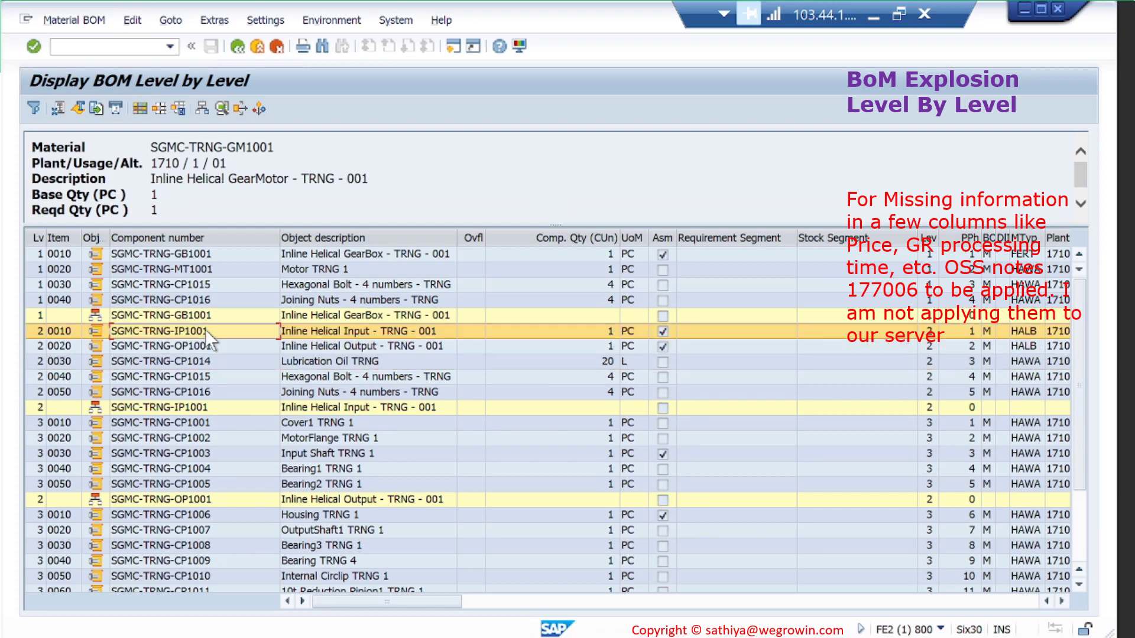
left_click(200, 406)
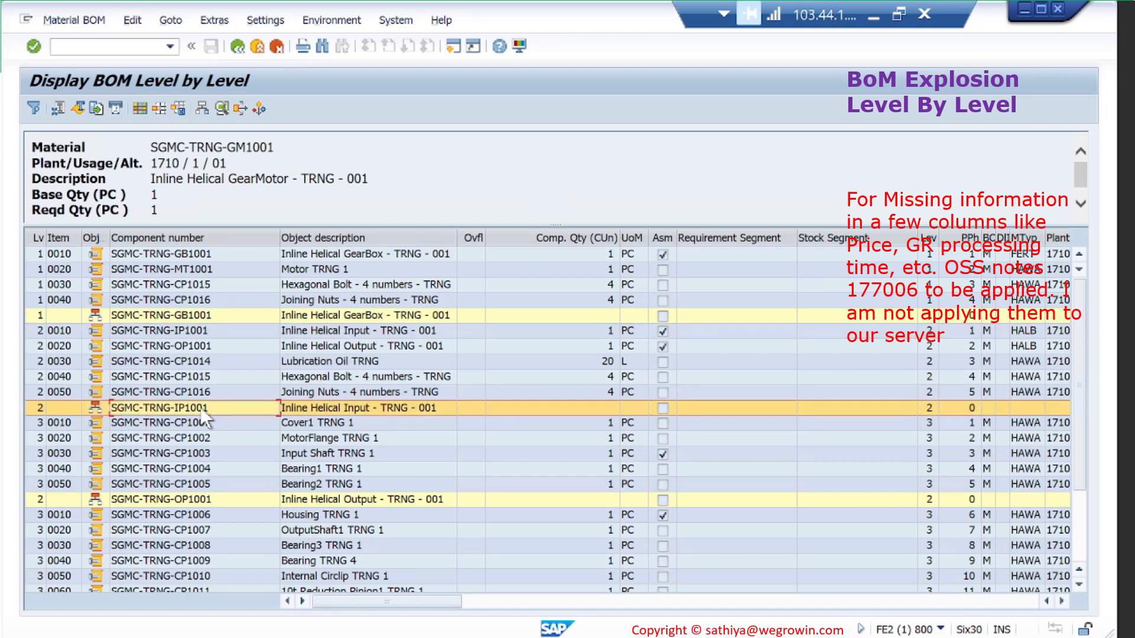
left_click(204, 429)
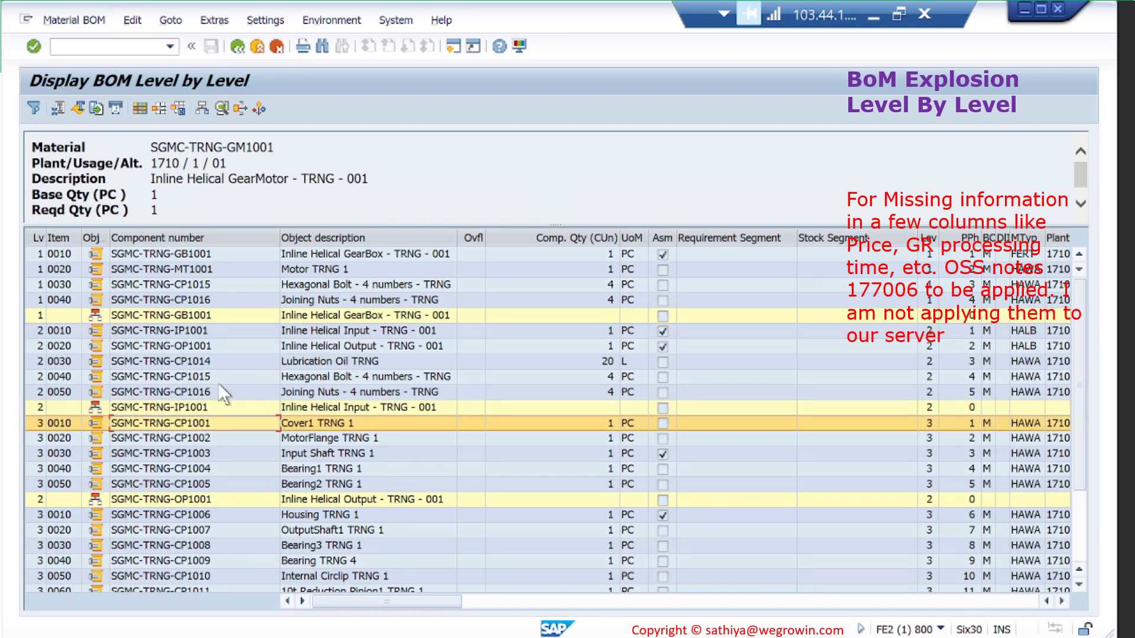
left_click(208, 350)
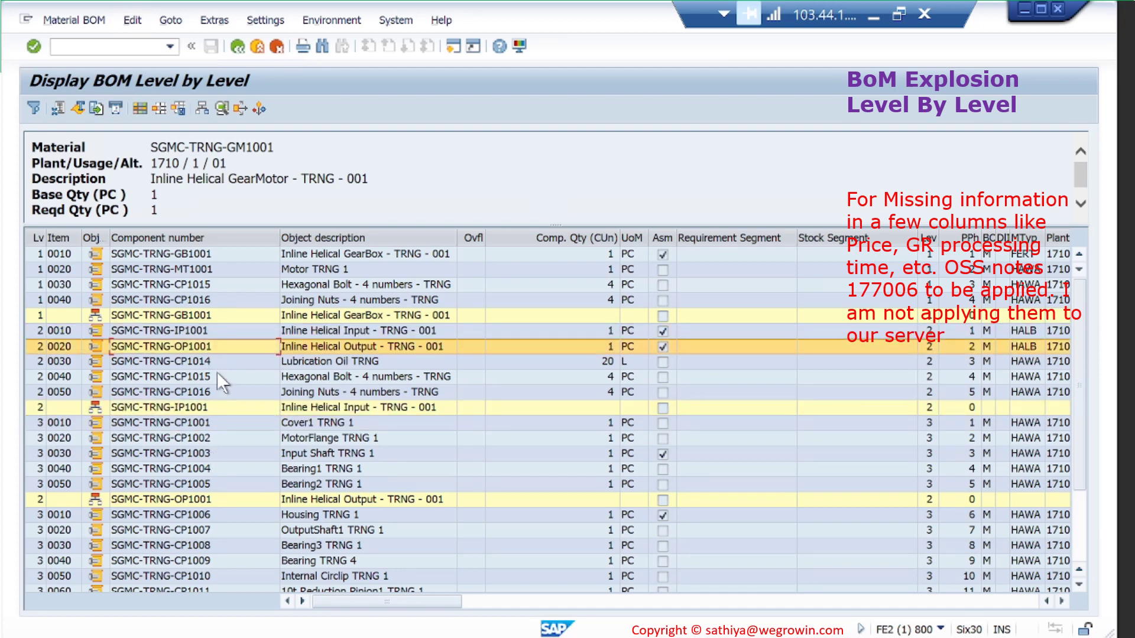
left_click(216, 501)
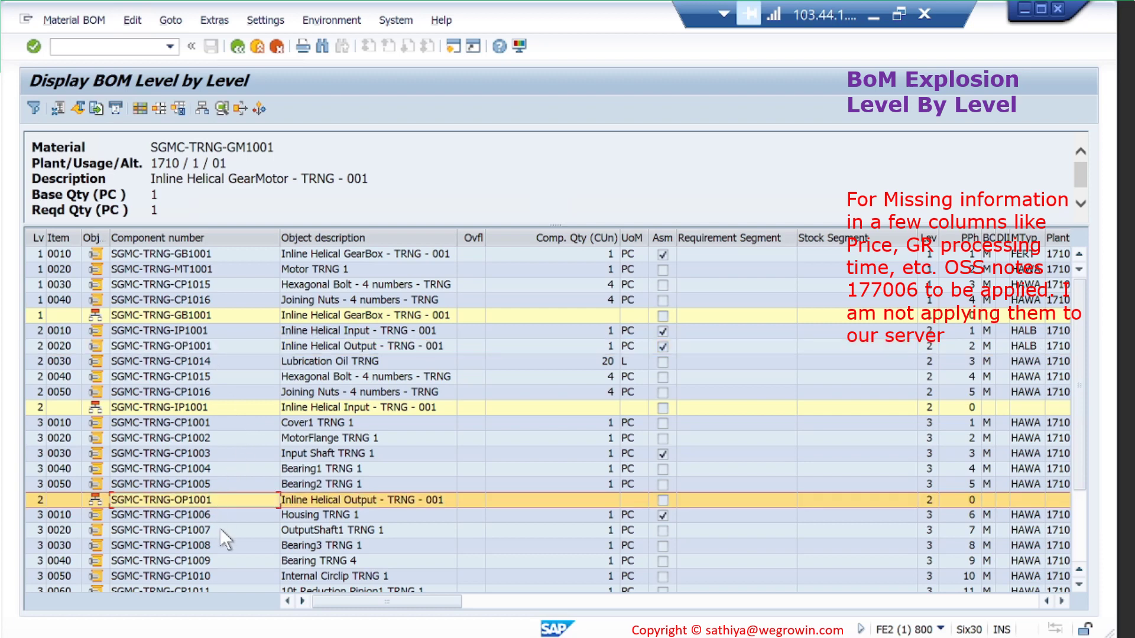
Trace the Input Shaft TRNG 1 from its level 3 item to its own breakdown near the end of the list.
scroll(220, 529, "down", 1)
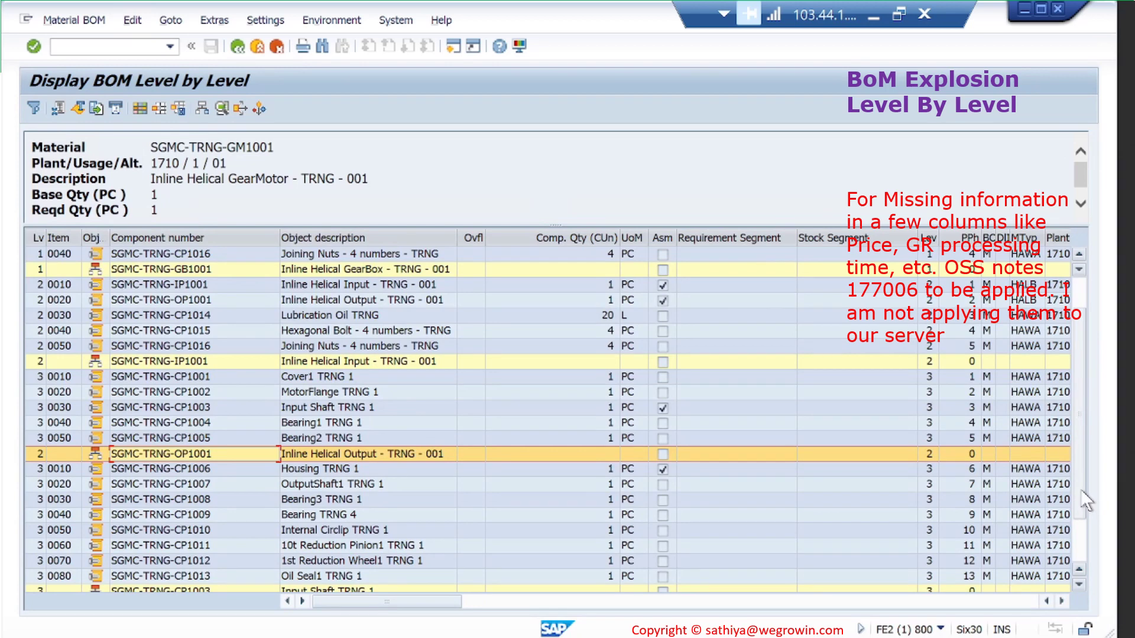
scroll(1077, 537, "down", 1)
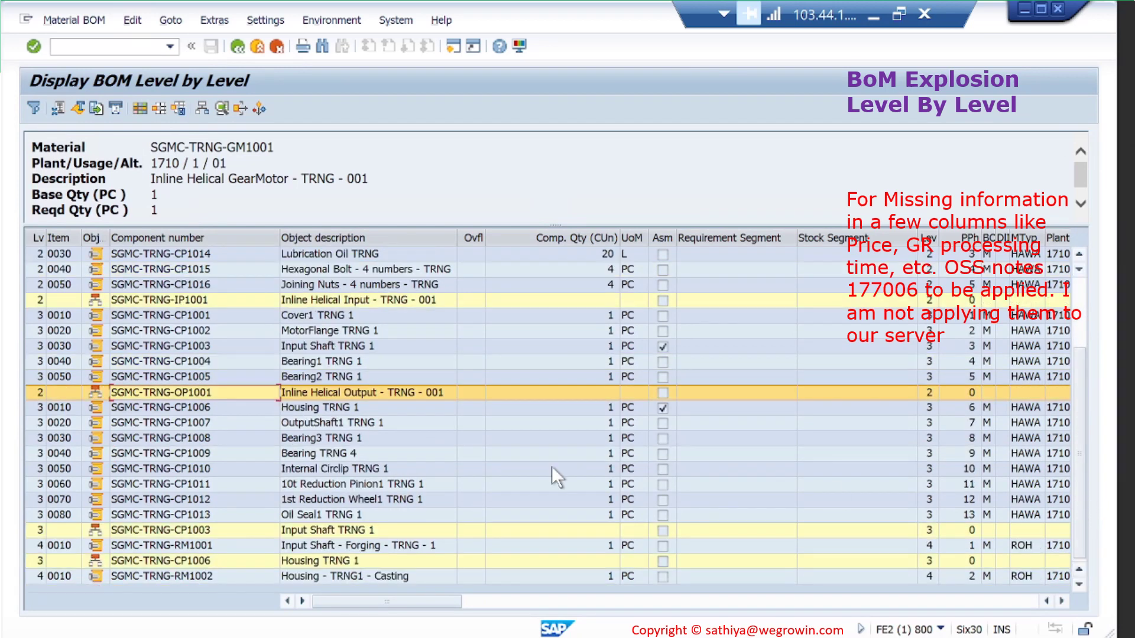
left_click(353, 342)
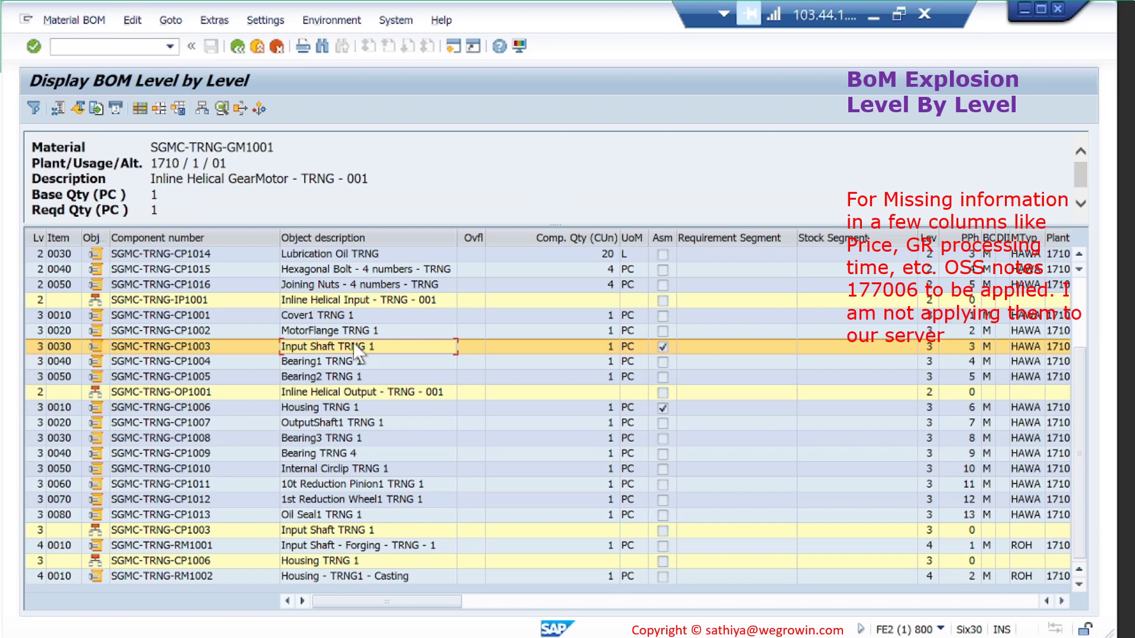
left_click(372, 529)
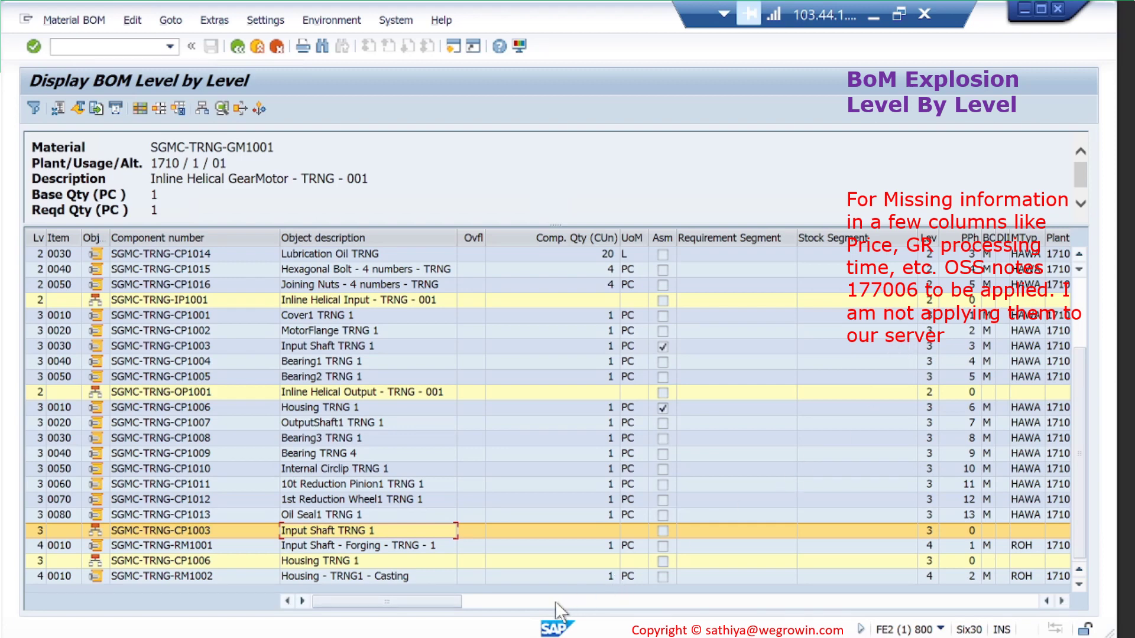
Examine the component quantities in base unit, including those of SGMC-TRNG-CP1014 and SGMC-TRNG-CP1015.
left_click(619, 601)
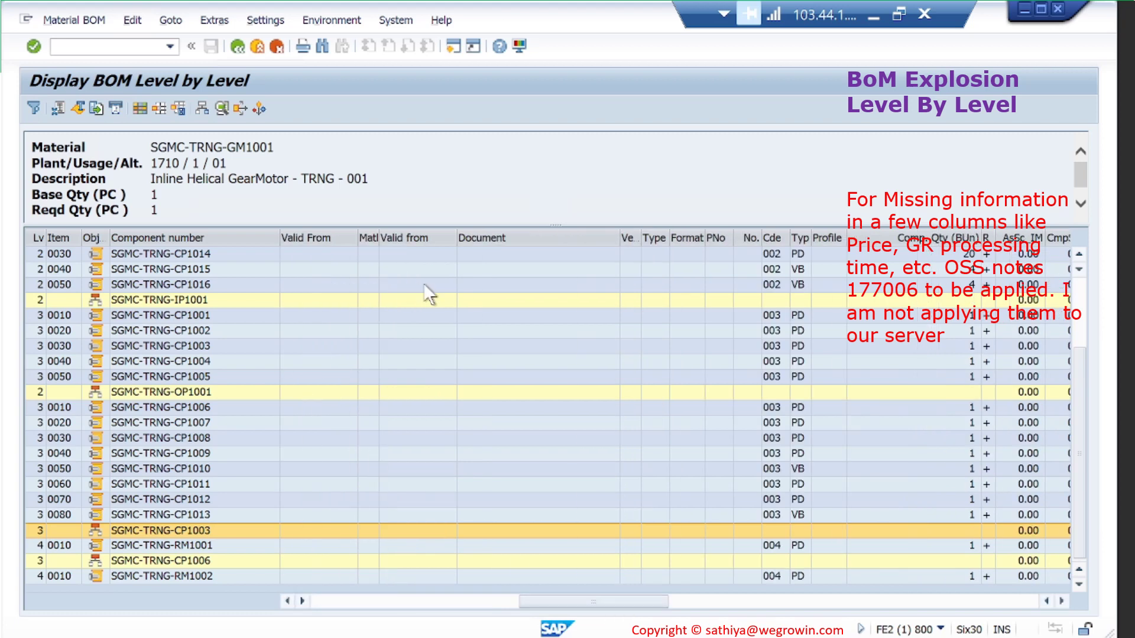
left_click(830, 236)
left_click(942, 238)
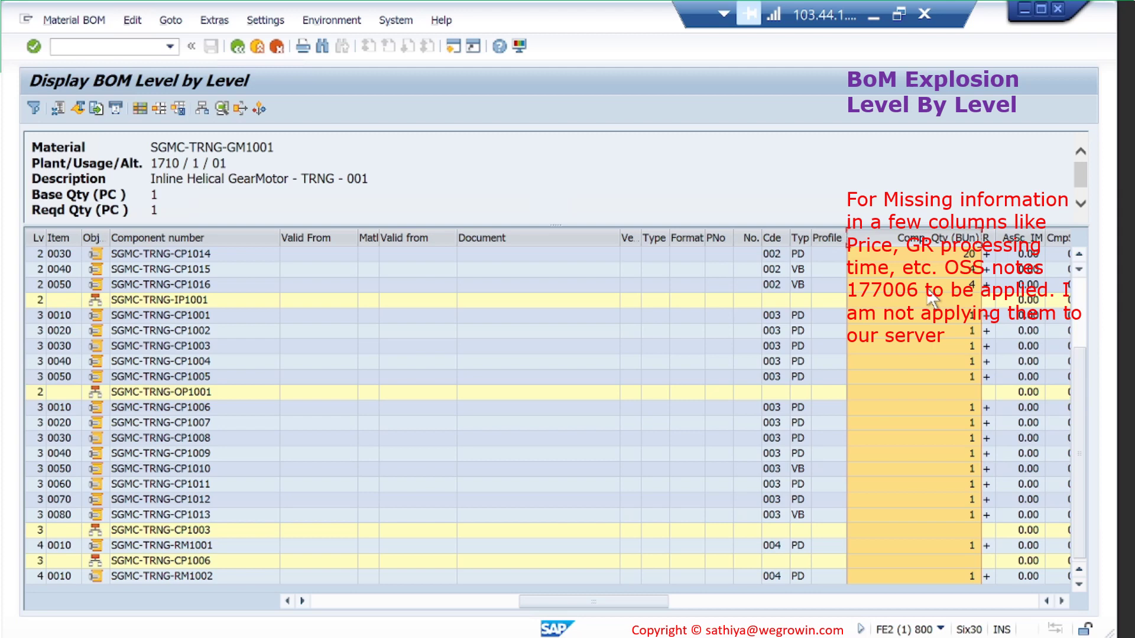
left_click_drag(1084, 313, 1085, 286)
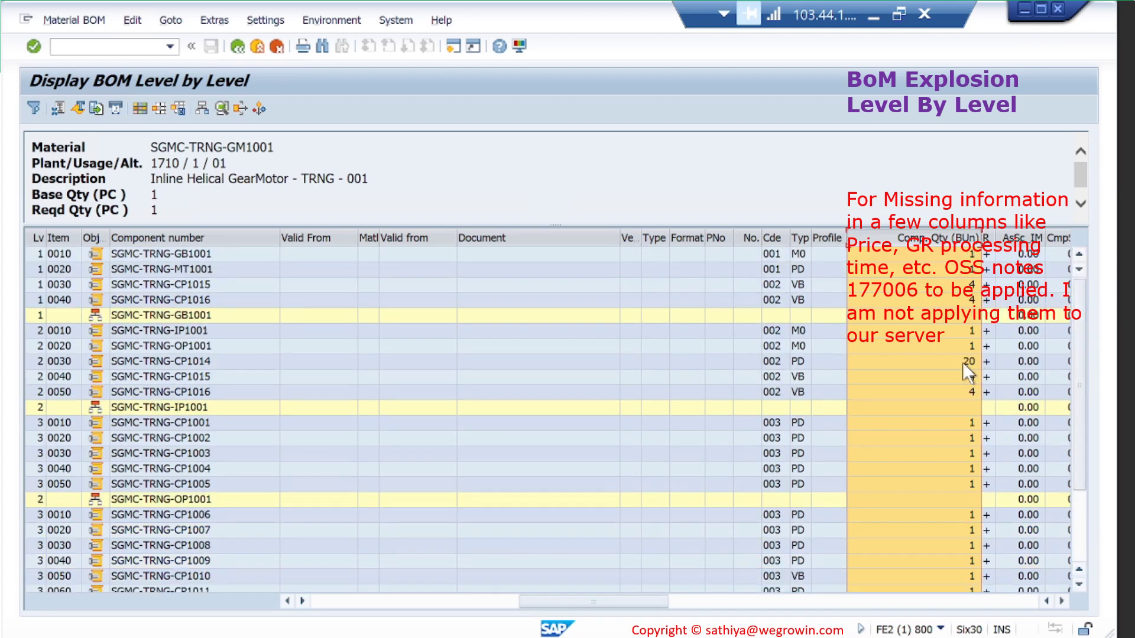
left_click(962, 362)
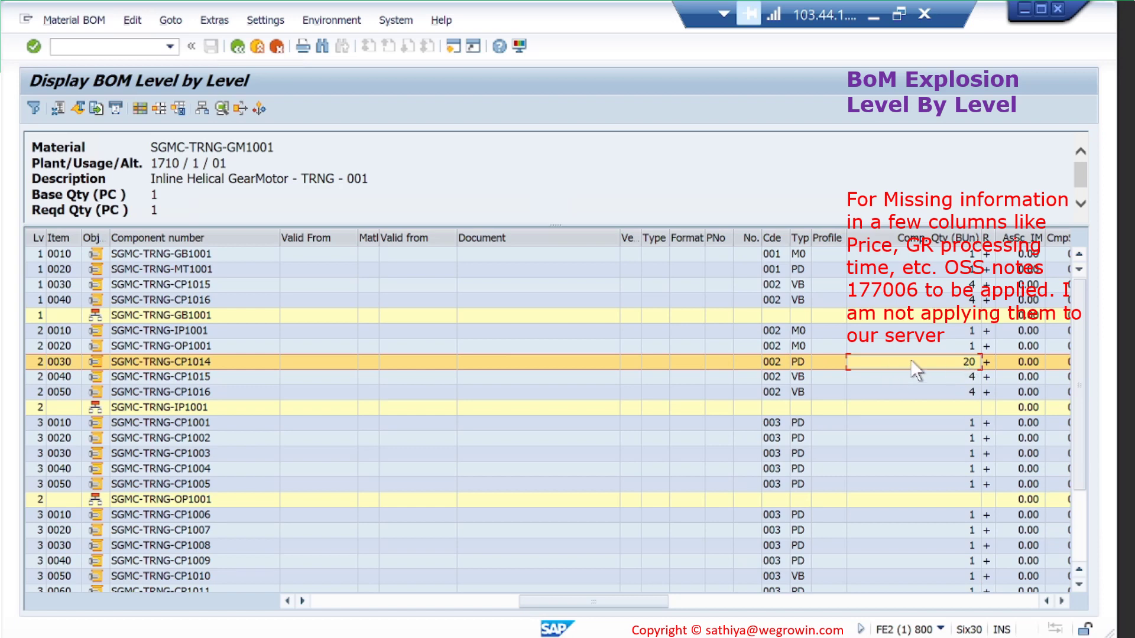
left_click(946, 377)
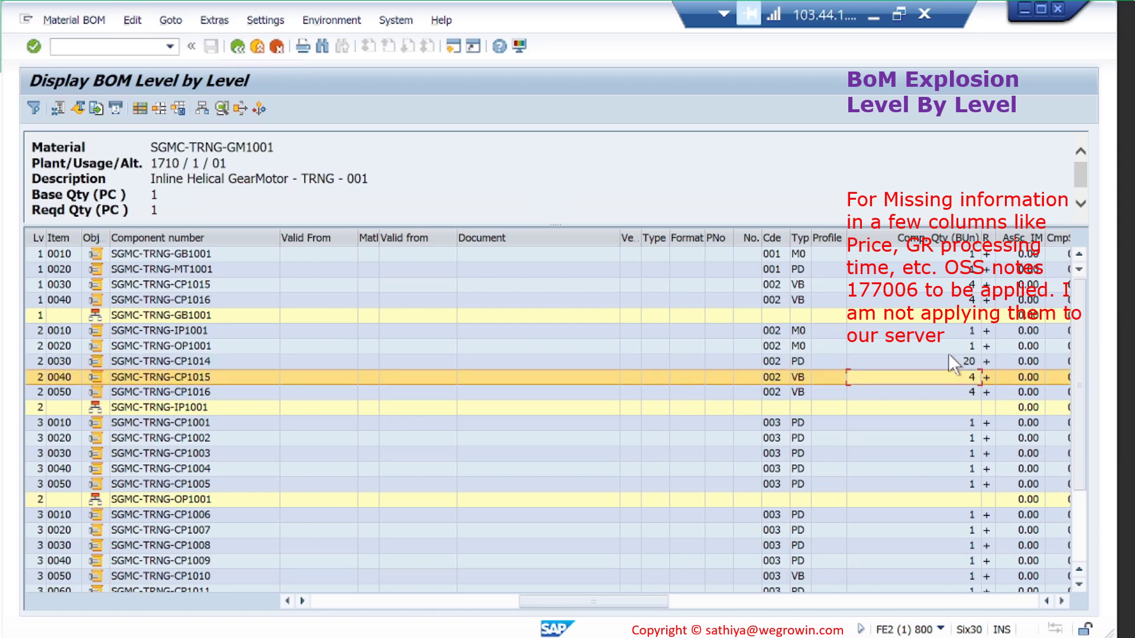
key("Up")
key("Up")
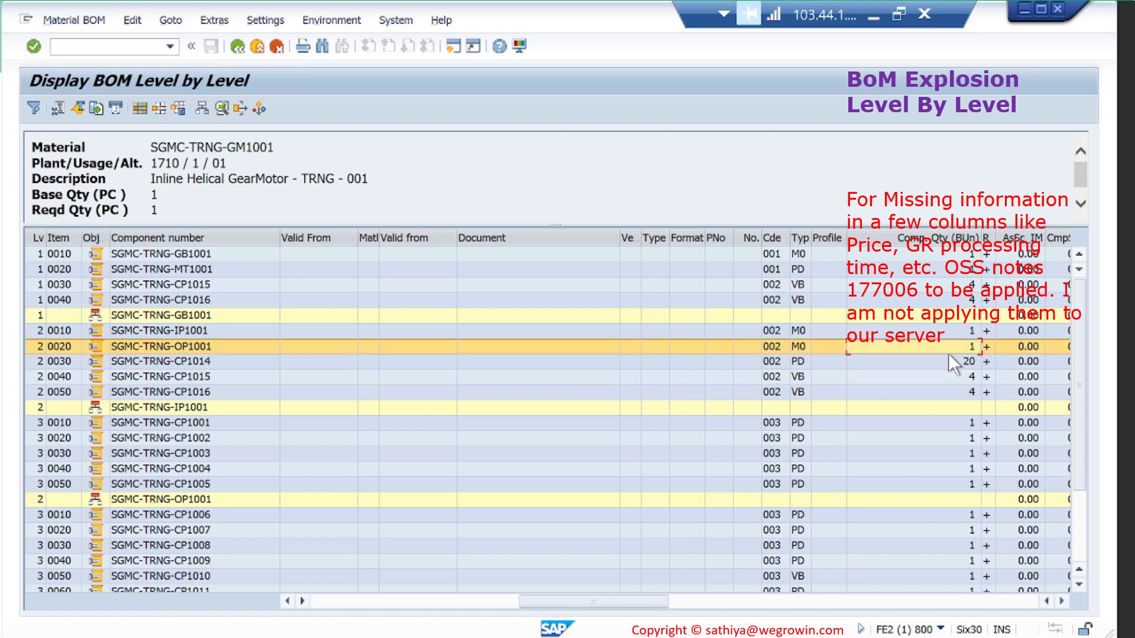
Narrow the Follow-Up Material column to bring the storage location and profit center columns into view.
left_click(1060, 599)
left_click(1060, 598)
left_click(1060, 599)
left_click(1060, 599)
left_click(1059, 599)
left_click(1059, 599)
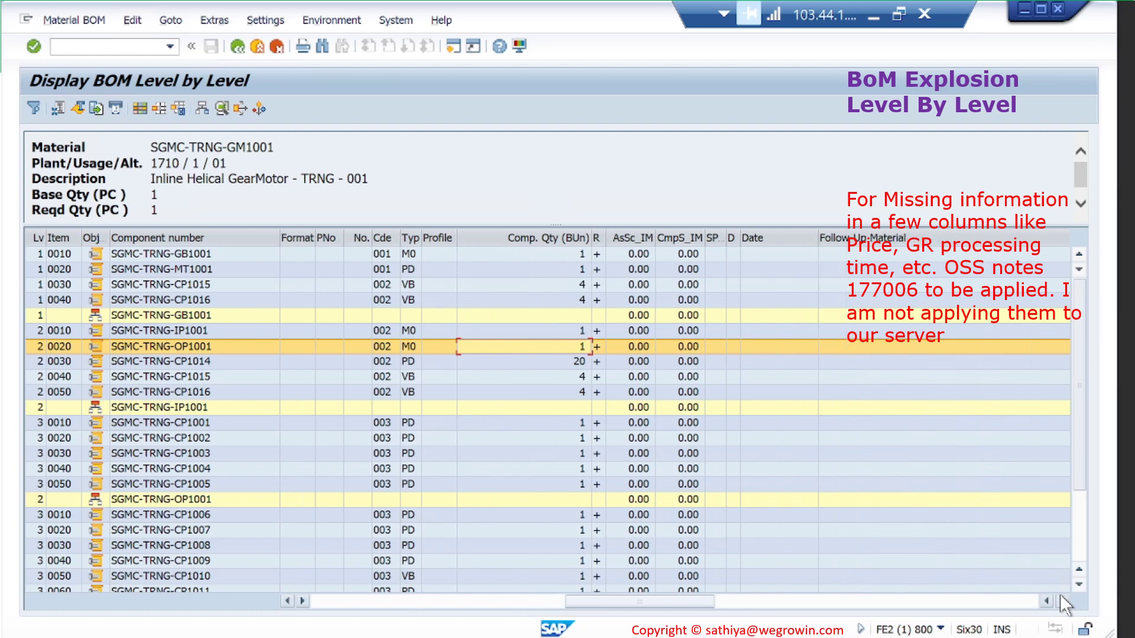
left_click(1060, 598)
left_click(1060, 598)
left_click(1060, 598)
left_click(1060, 599)
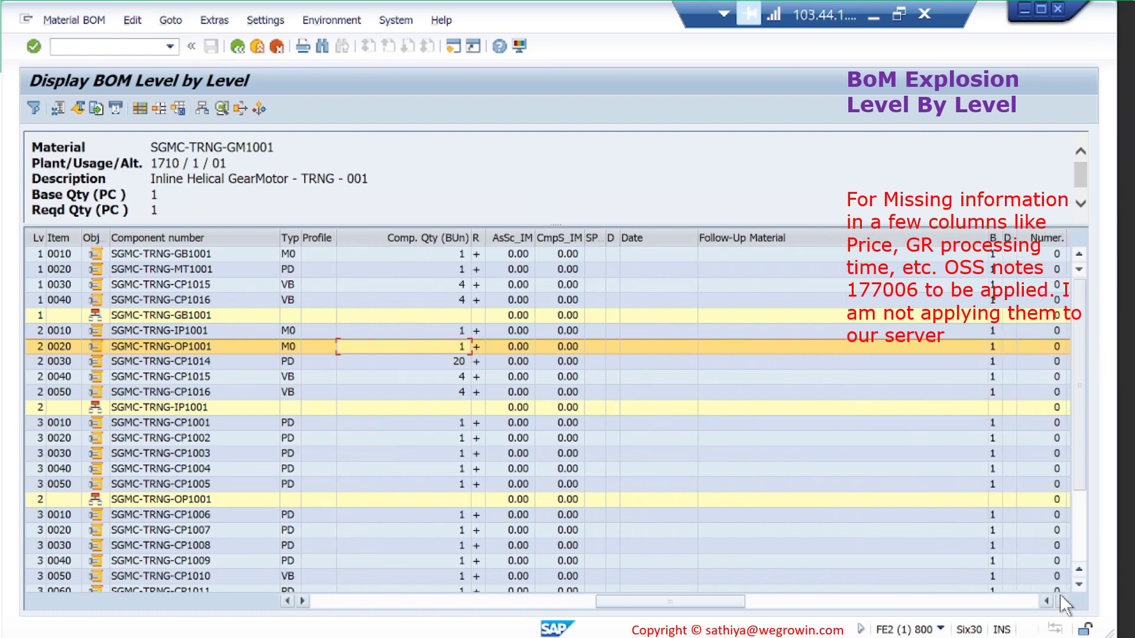
left_click_drag(987, 237, 845, 249)
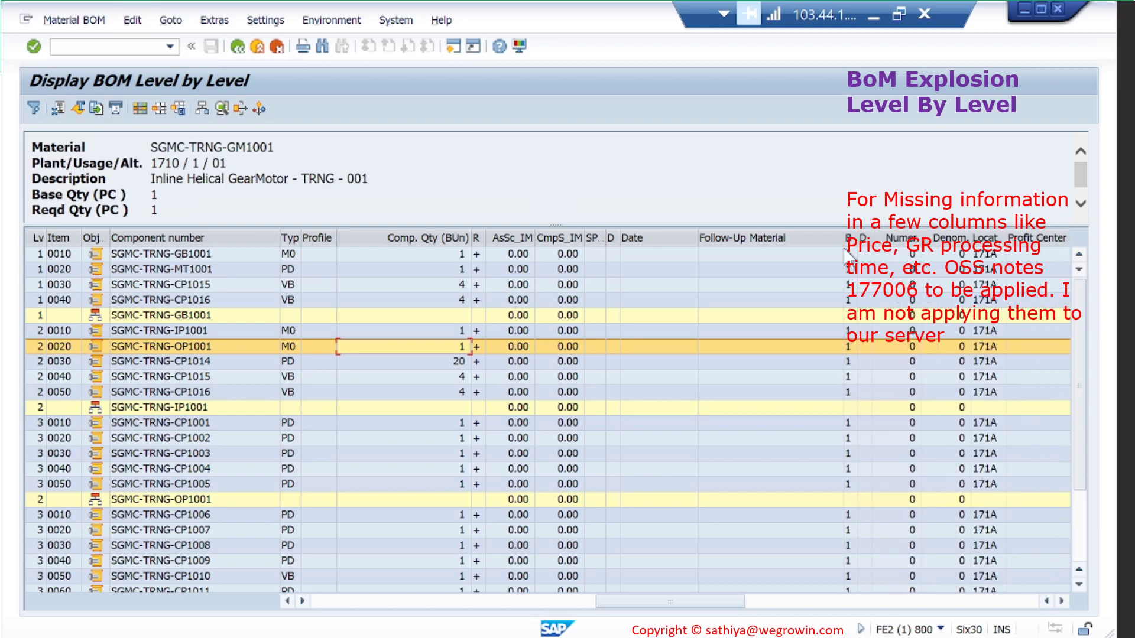
Examine the report's further columns, from storage location and profit center through commodity code and status text to the valid-from date.
left_click(1060, 600)
left_click(1061, 599)
left_click(1061, 600)
left_click(1061, 599)
left_click(1060, 599)
left_click(1060, 599)
left_click(1061, 600)
left_click(1061, 600)
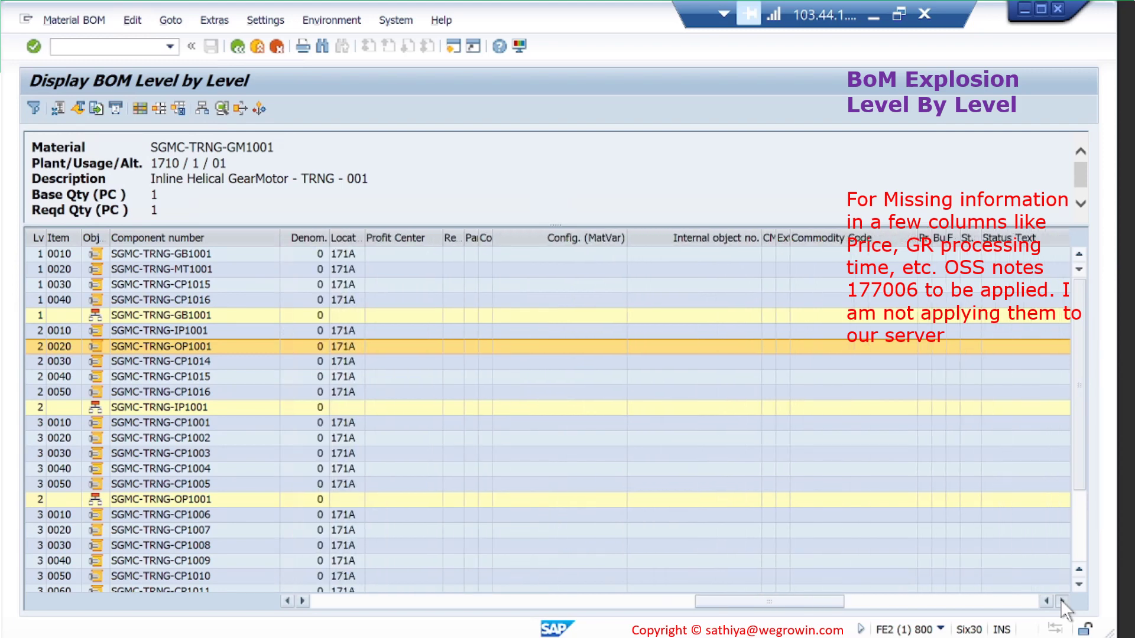
left_click(1060, 600)
left_click(1061, 600)
left_click(1060, 599)
left_click(1061, 599)
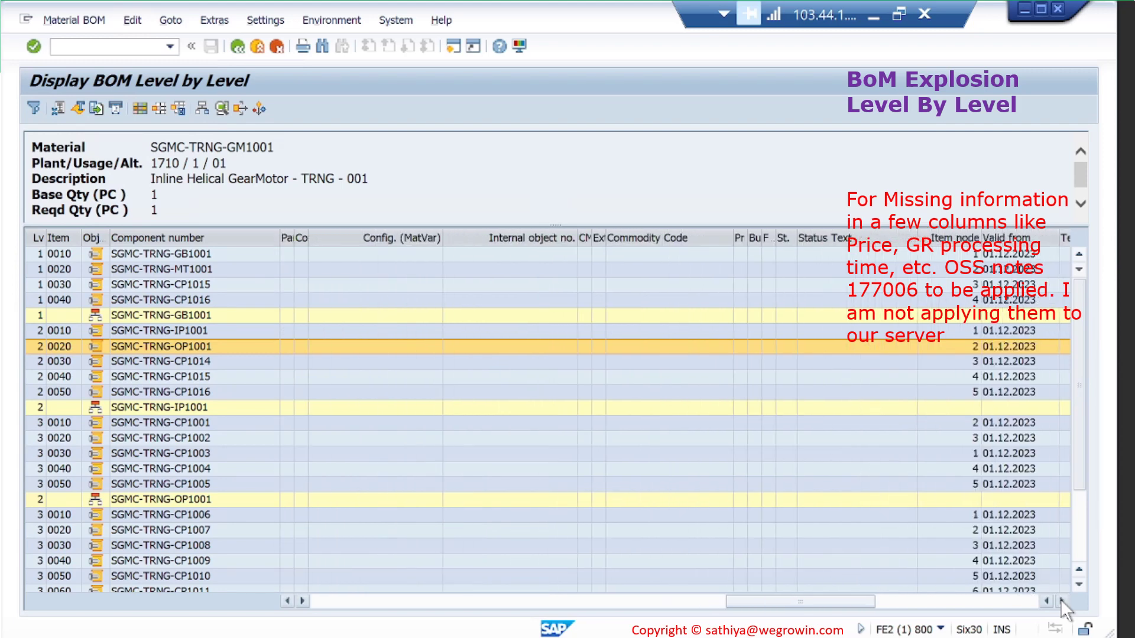
left_click(1060, 599)
left_click(1060, 599)
left_click(1061, 599)
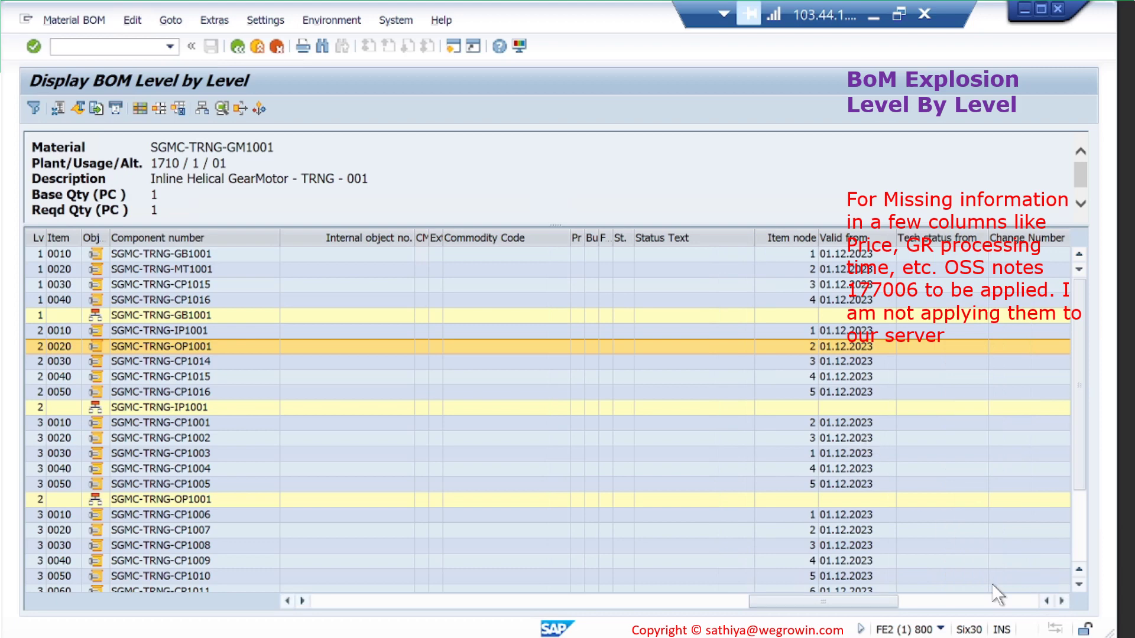
Examine the creation and change columns of the BOM items, including the change date of SGMC-TRNG-CP1003, and the component columns beyond them.
left_click(1060, 599)
left_click(1061, 600)
left_click(1061, 600)
left_click(1061, 599)
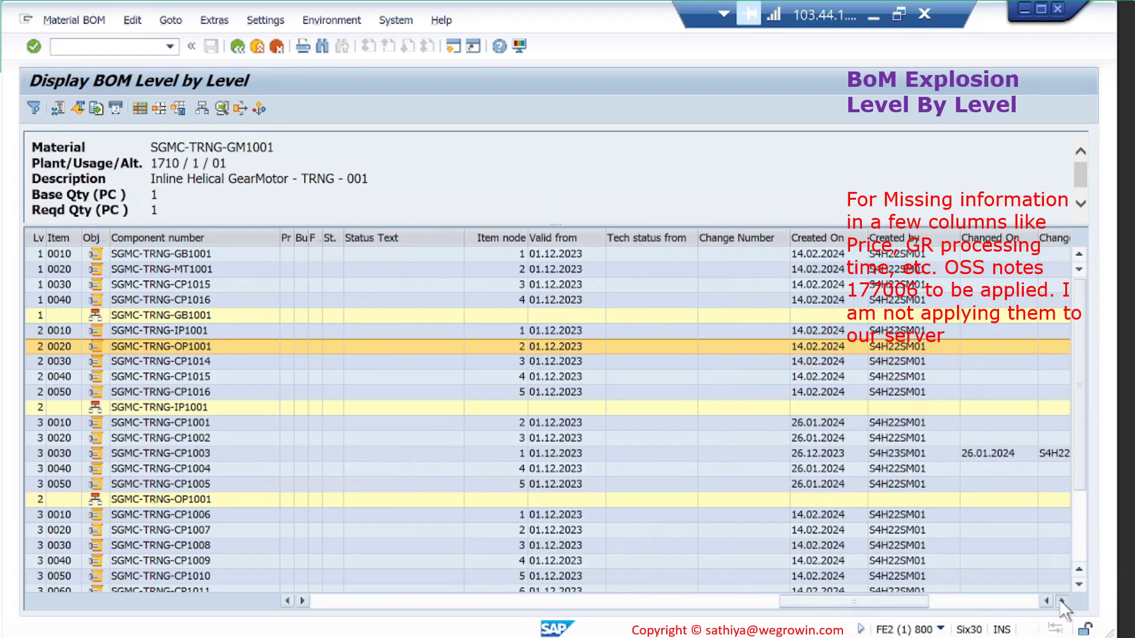
left_click(1060, 599)
left_click(1060, 600)
left_click(1060, 599)
left_click(1061, 600)
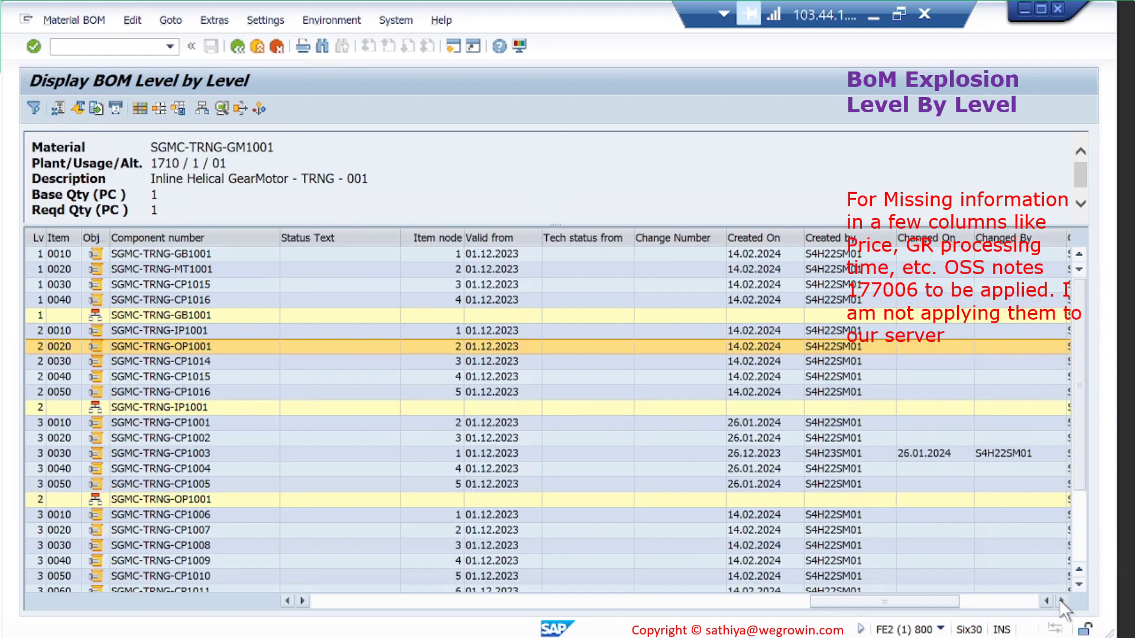
left_click(1060, 600)
left_click(1060, 599)
left_click(1060, 599)
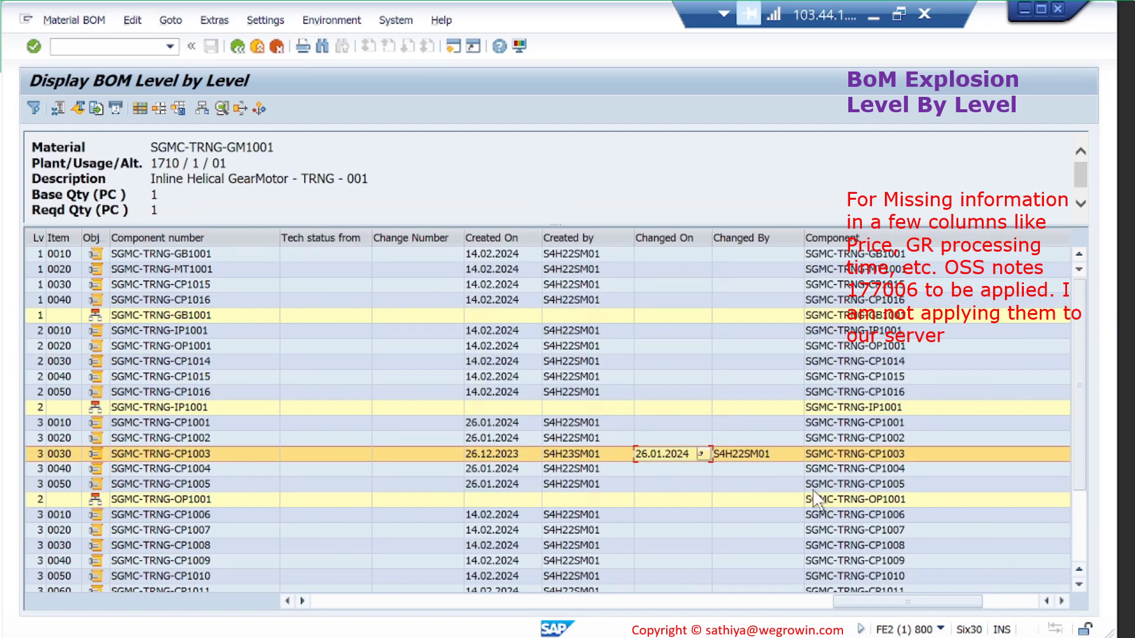
left_click(1063, 602)
left_click(1062, 601)
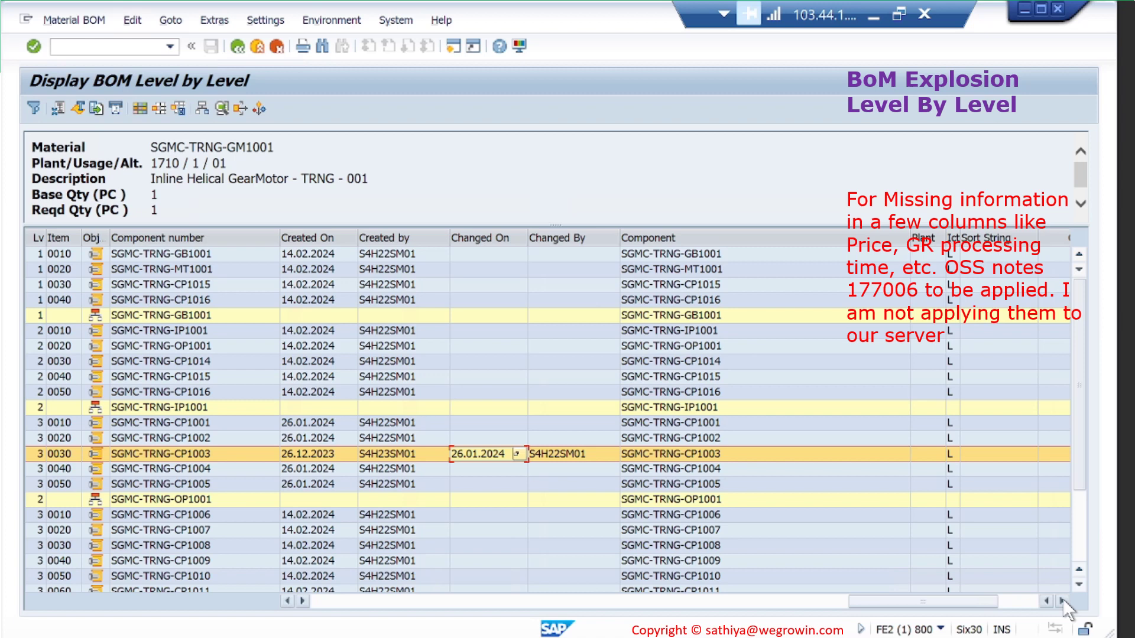
Widen the Net Scrap Indicator column among the last columns of the level-by-level BOM report.
left_click(1062, 601)
left_click(1062, 601)
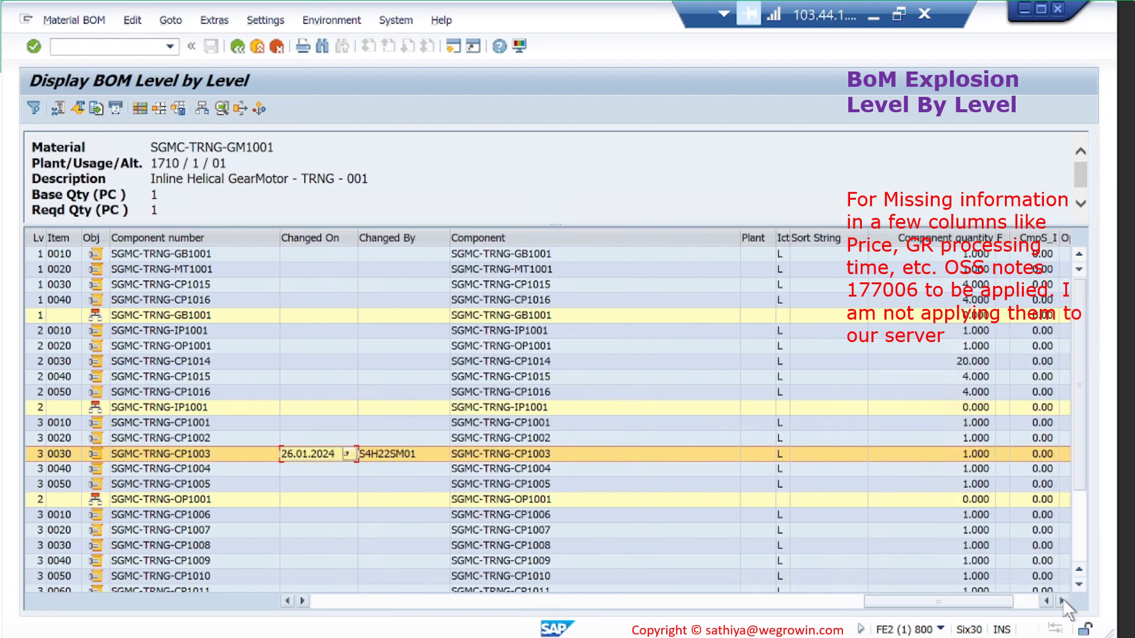
left_click(1062, 601)
left_click(1062, 602)
left_click(1062, 601)
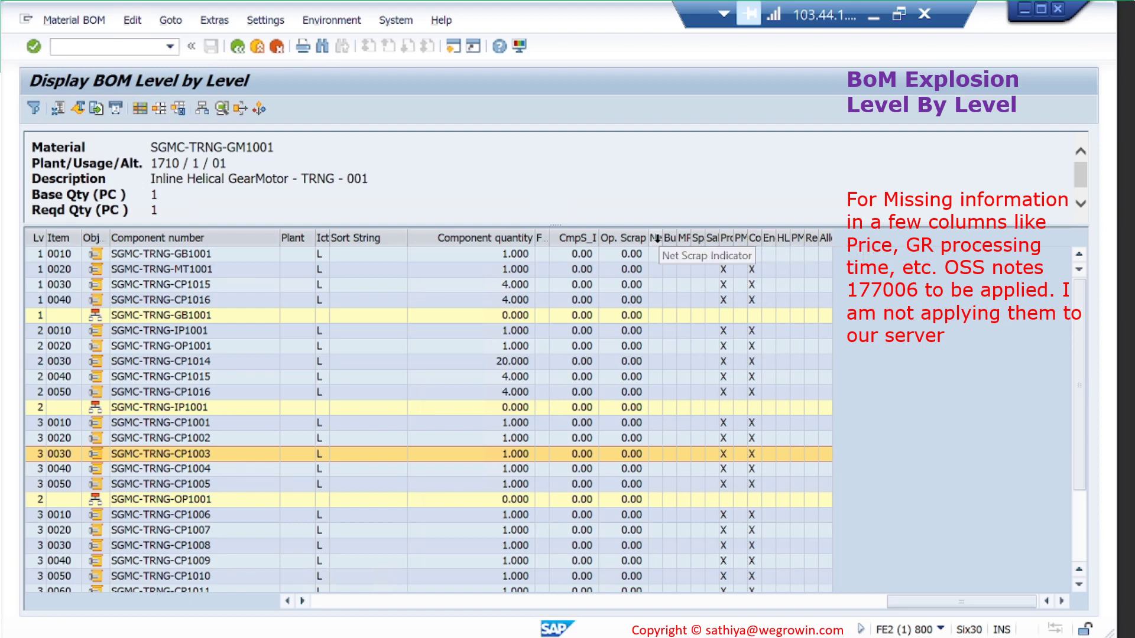
left_click_drag(660, 238, 666, 237)
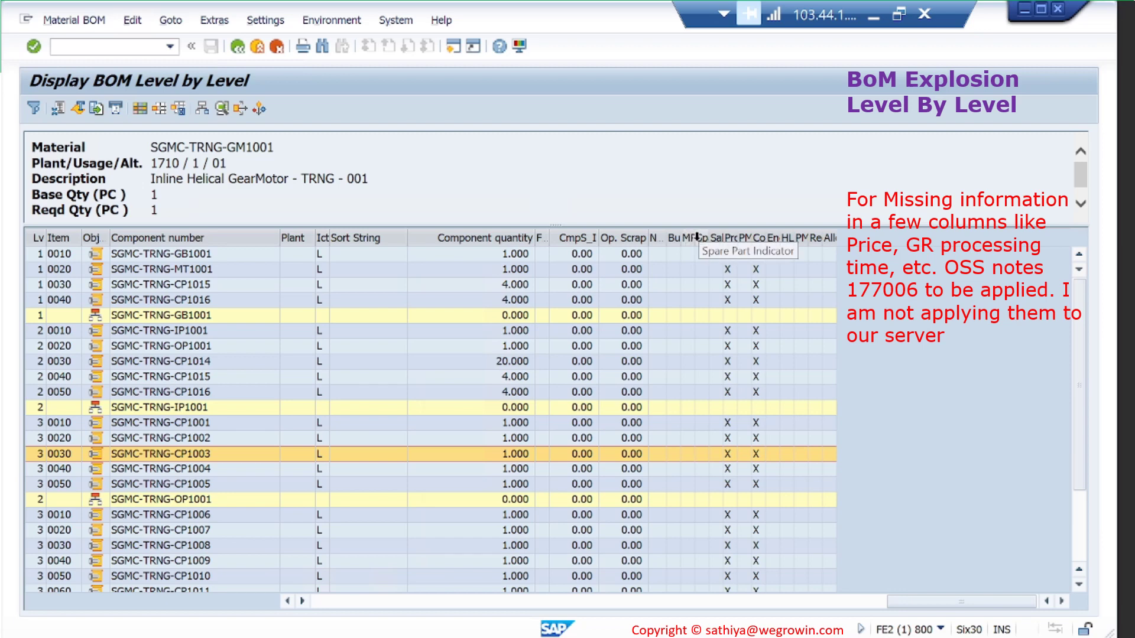
Open the report's column layout settings and locate Delivery time (days) and GR processing time among the hidden columns.
left_click(140, 108)
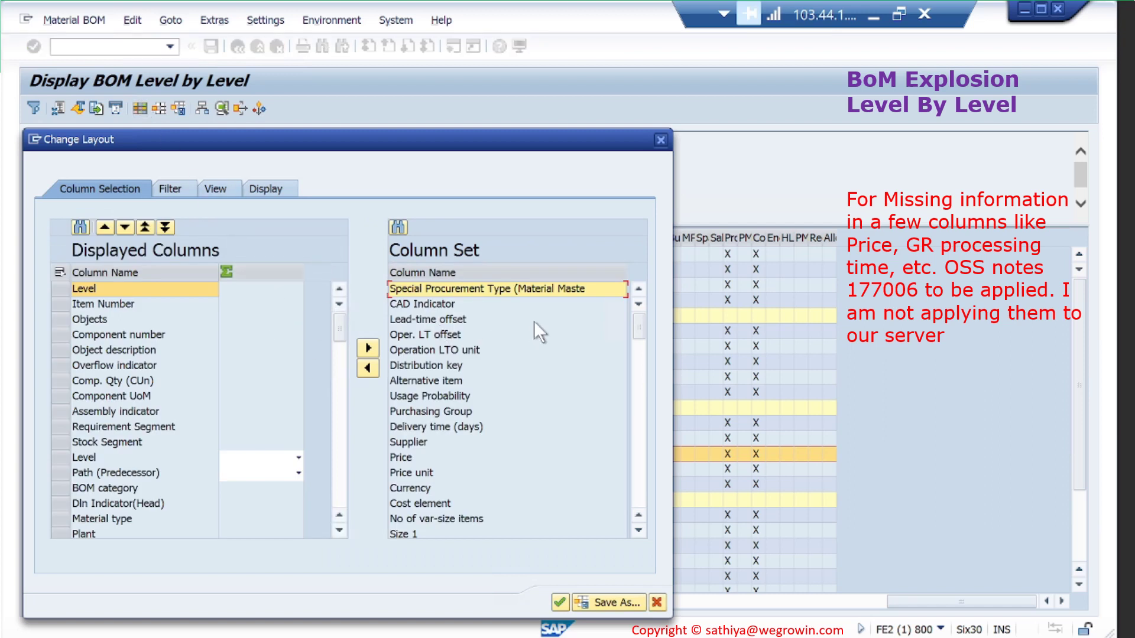
left_click(442, 422)
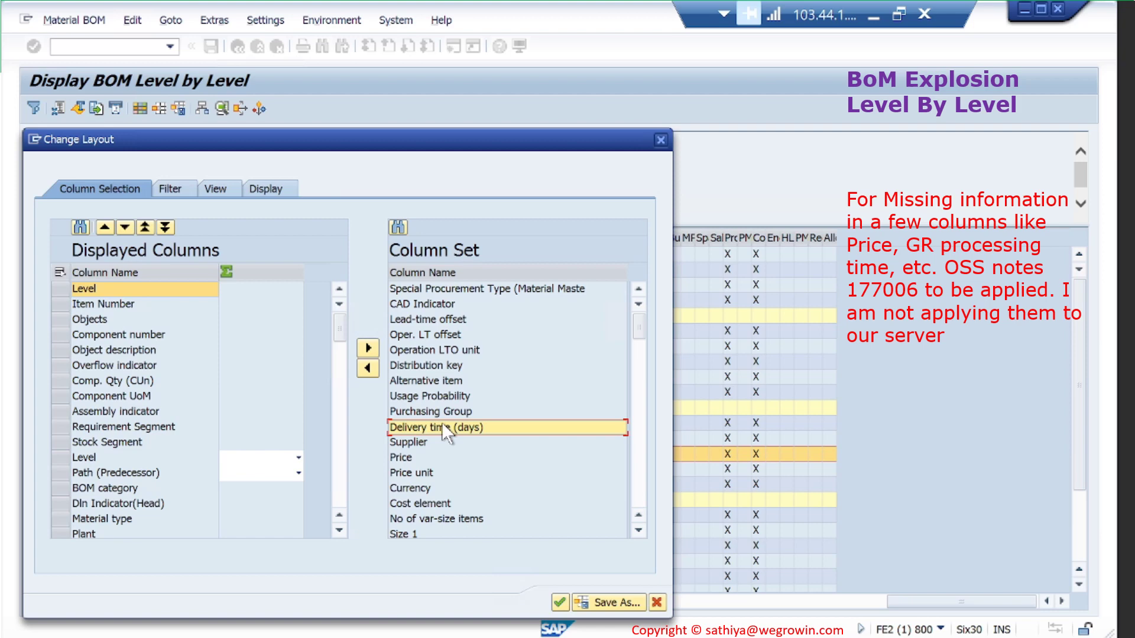
left_click(506, 290)
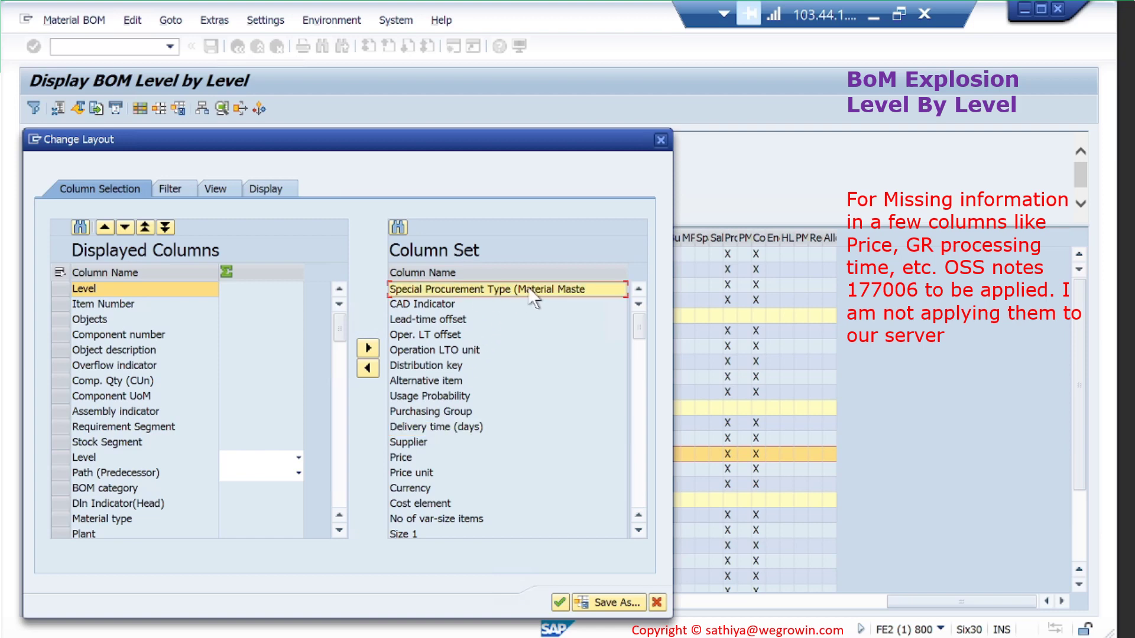
left_click(433, 424)
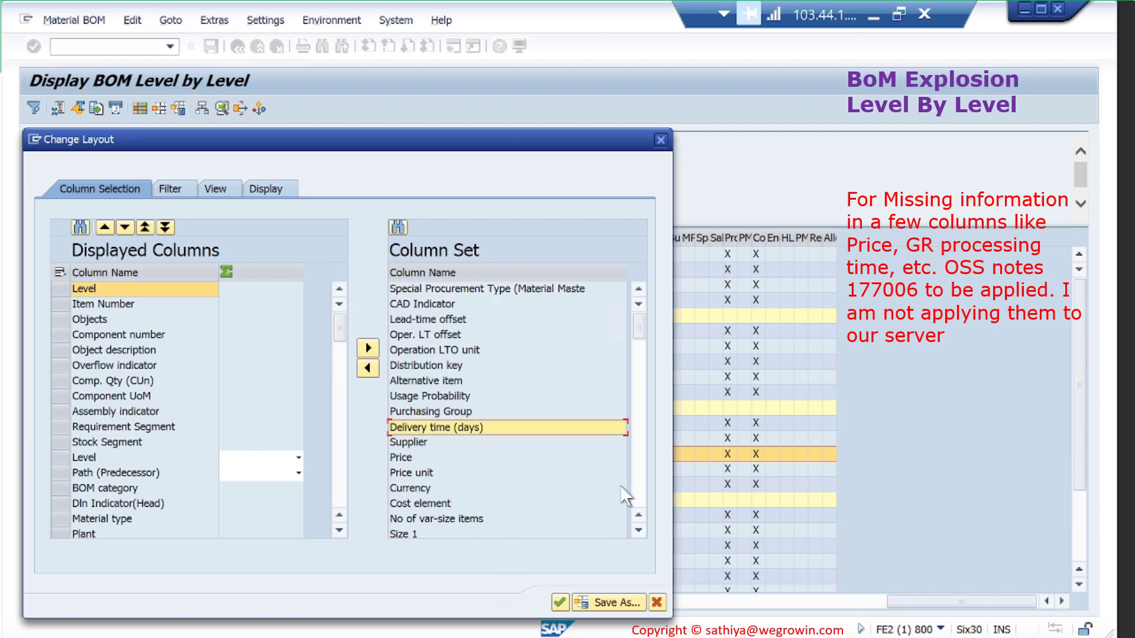
left_click(644, 488)
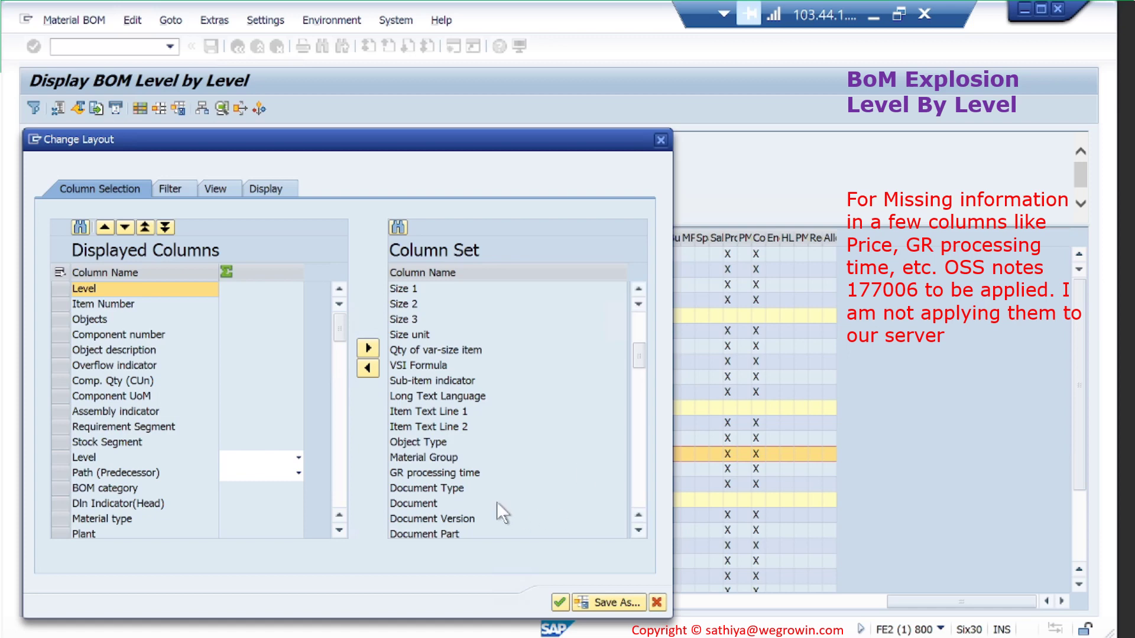
left_click(473, 474)
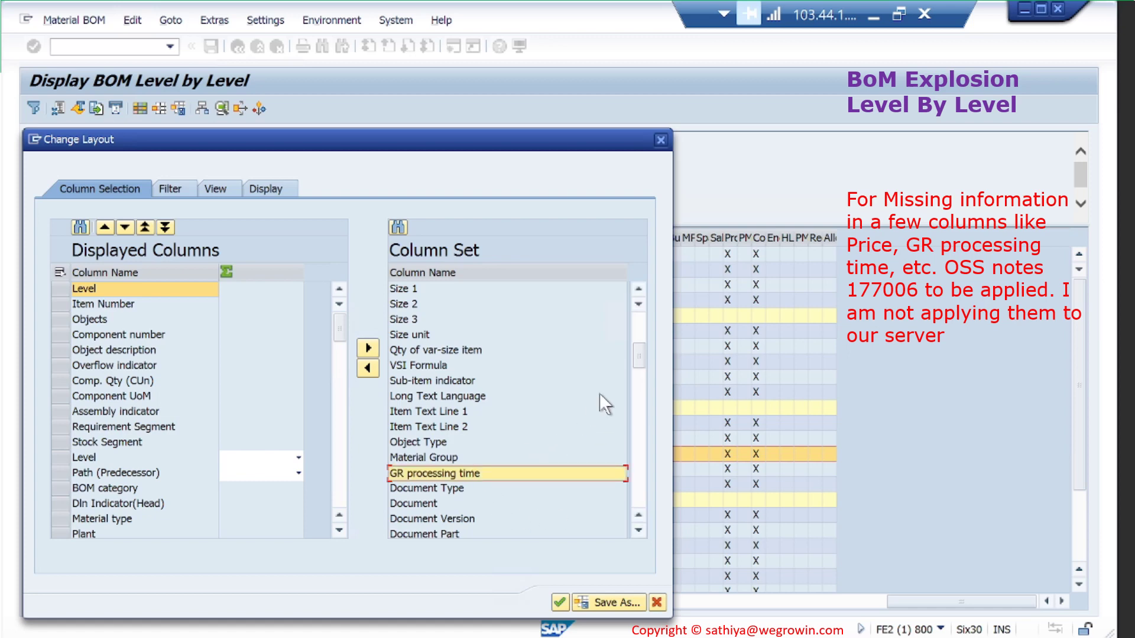
Remove the Requirement Segment, Overflow indicator and Stock Segment columns from the displayed columns.
left_click(152, 425)
left_click(367, 348)
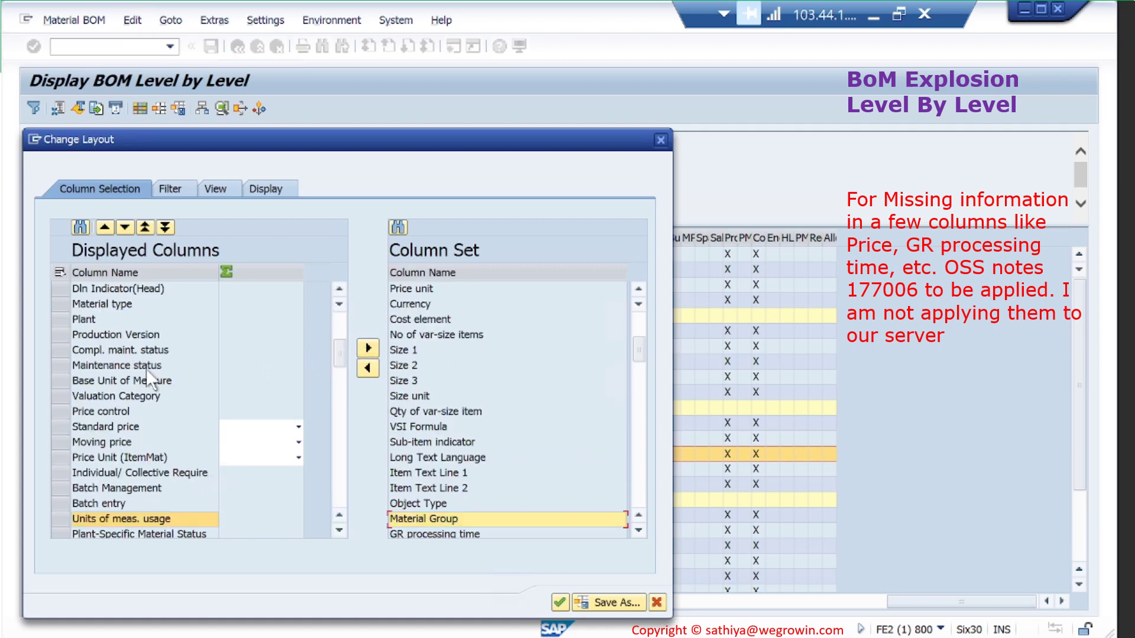
left_click(149, 367)
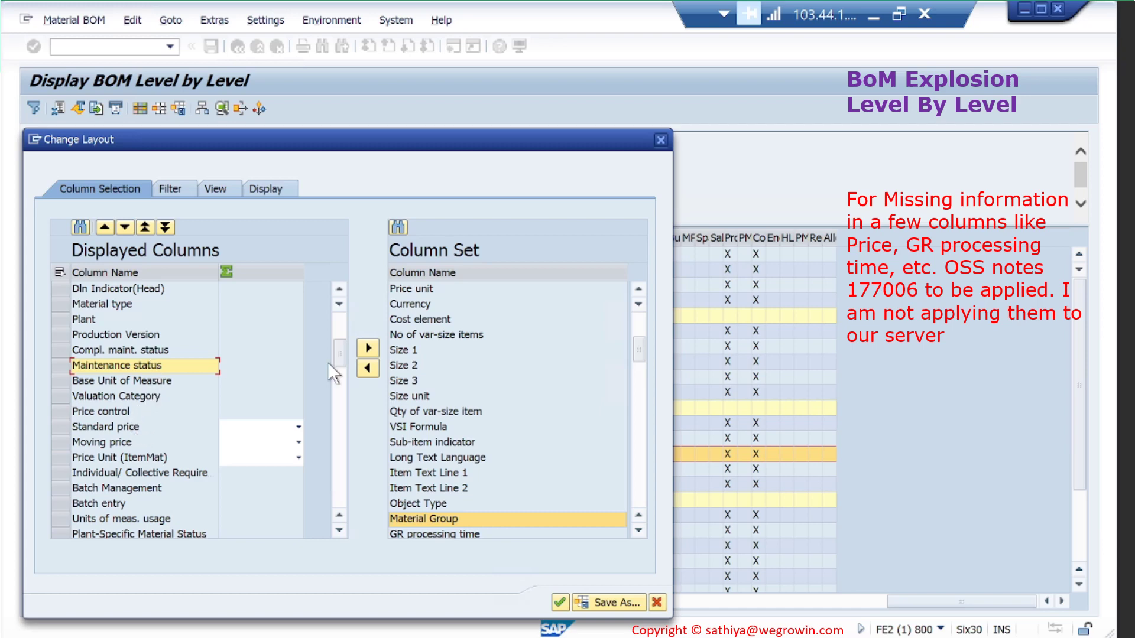
left_click_drag(335, 354, 343, 317)
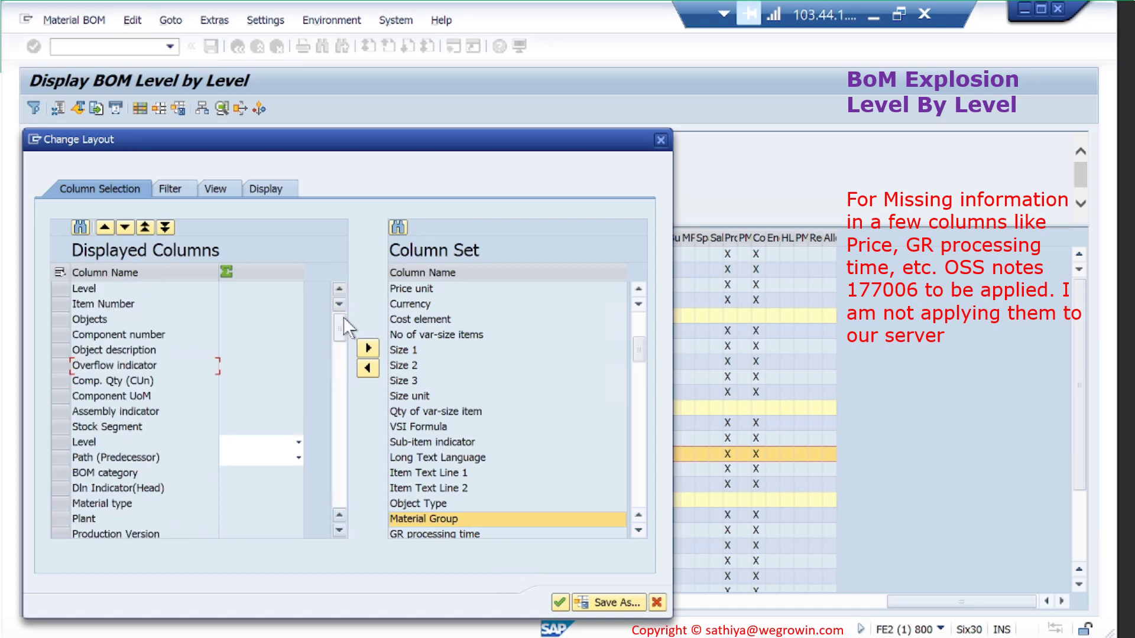
left_click(148, 366)
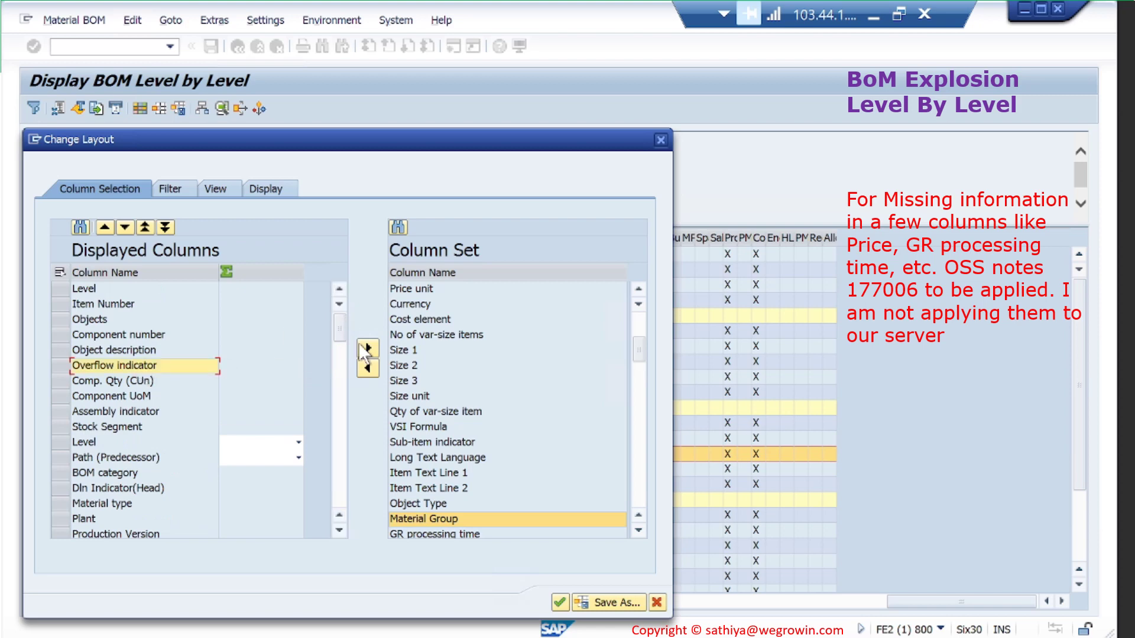
left_click(365, 348)
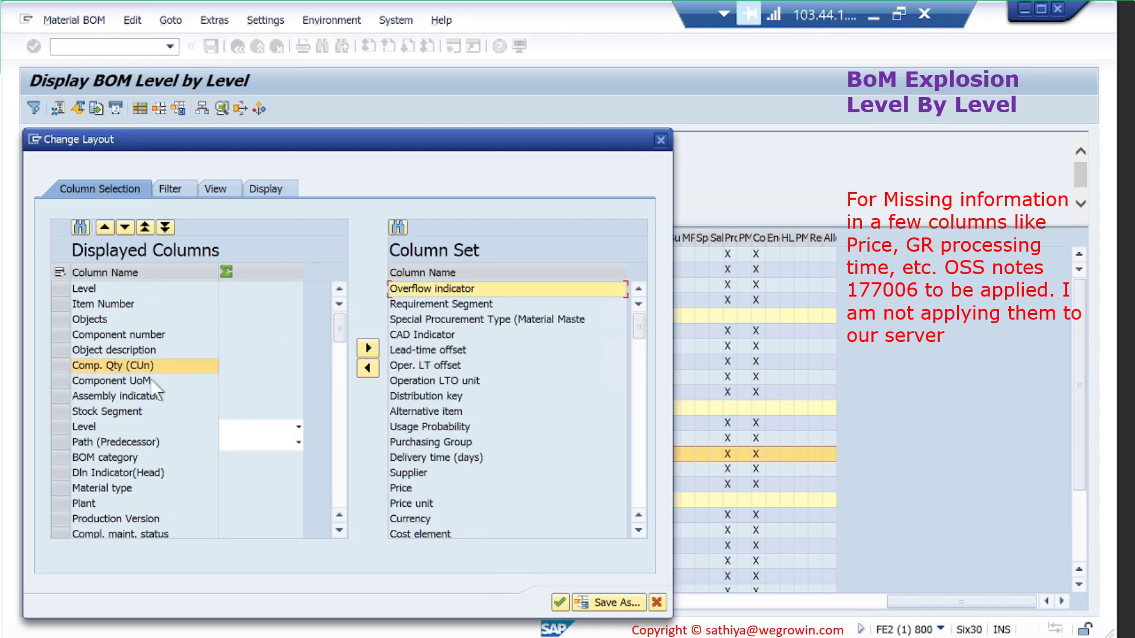
left_click(131, 412)
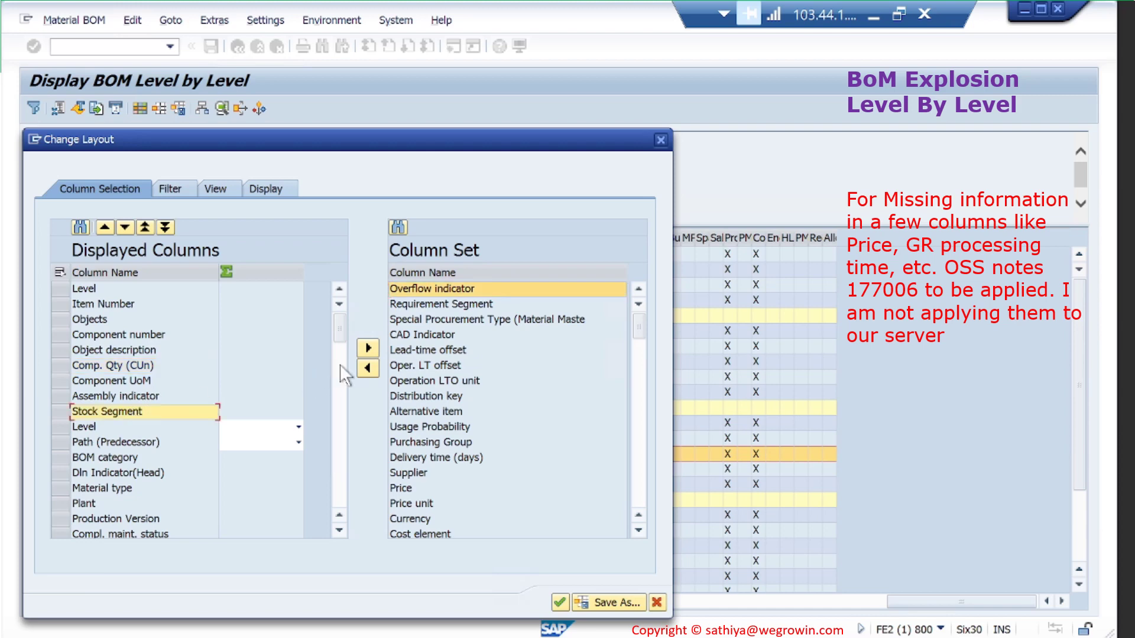
left_click(368, 348)
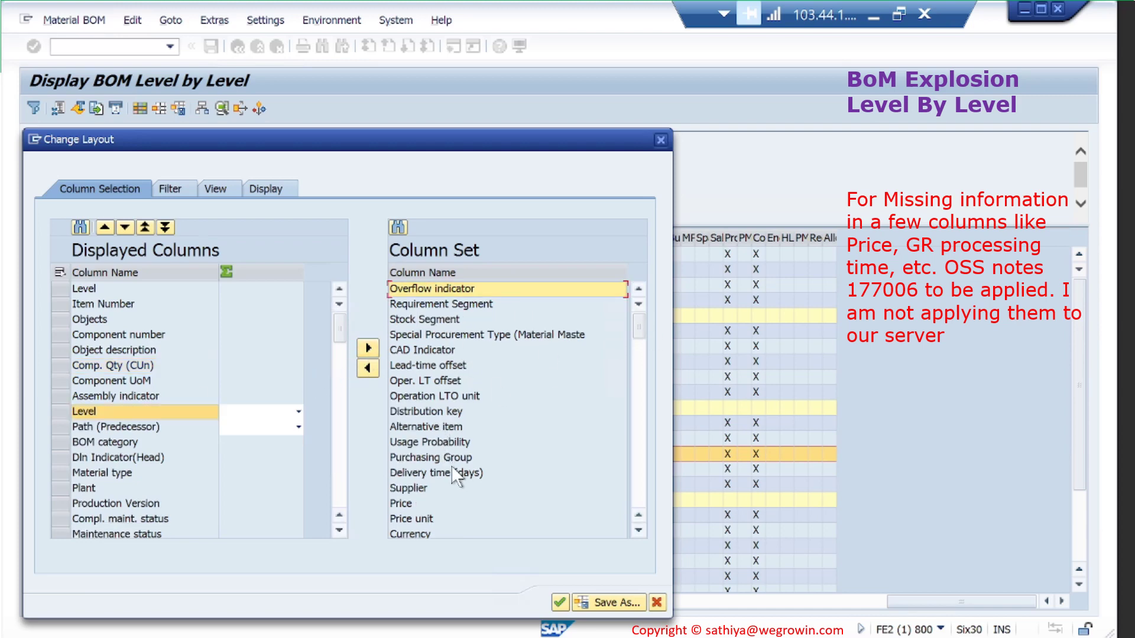
Add the GR processing time column to the displayed columns of the layout.
left_click(639, 484)
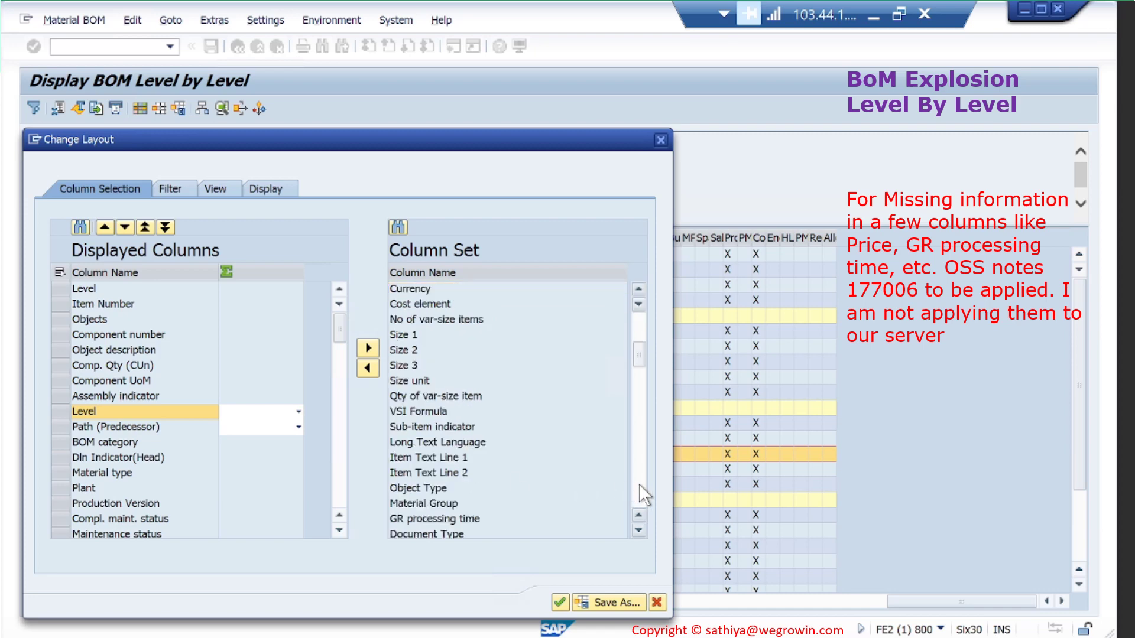
left_click(452, 519)
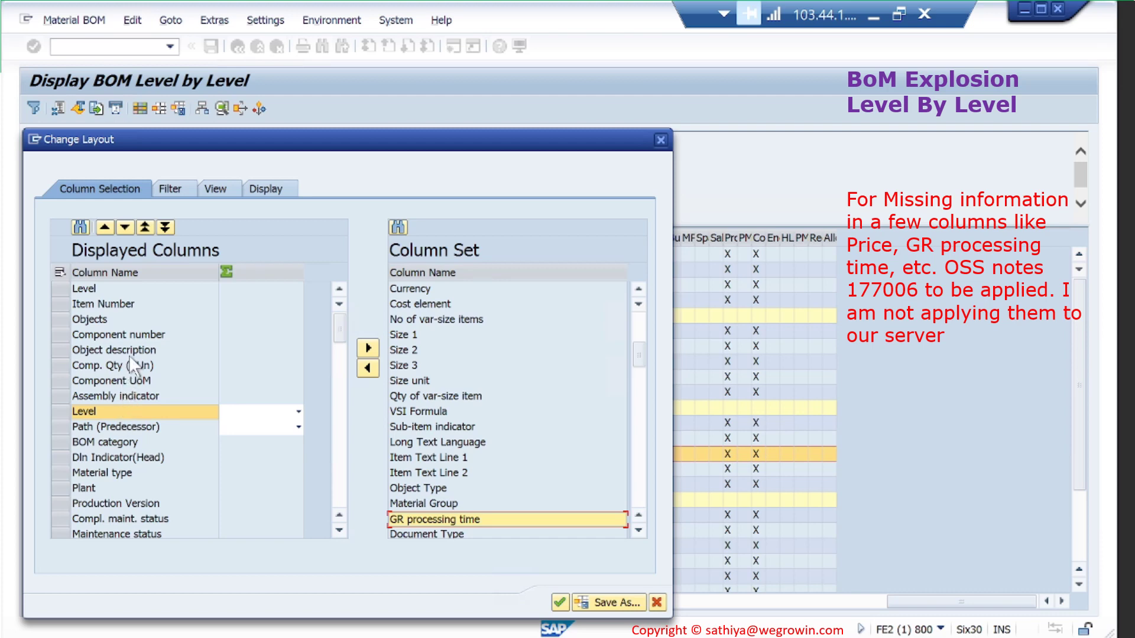
left_click(129, 397)
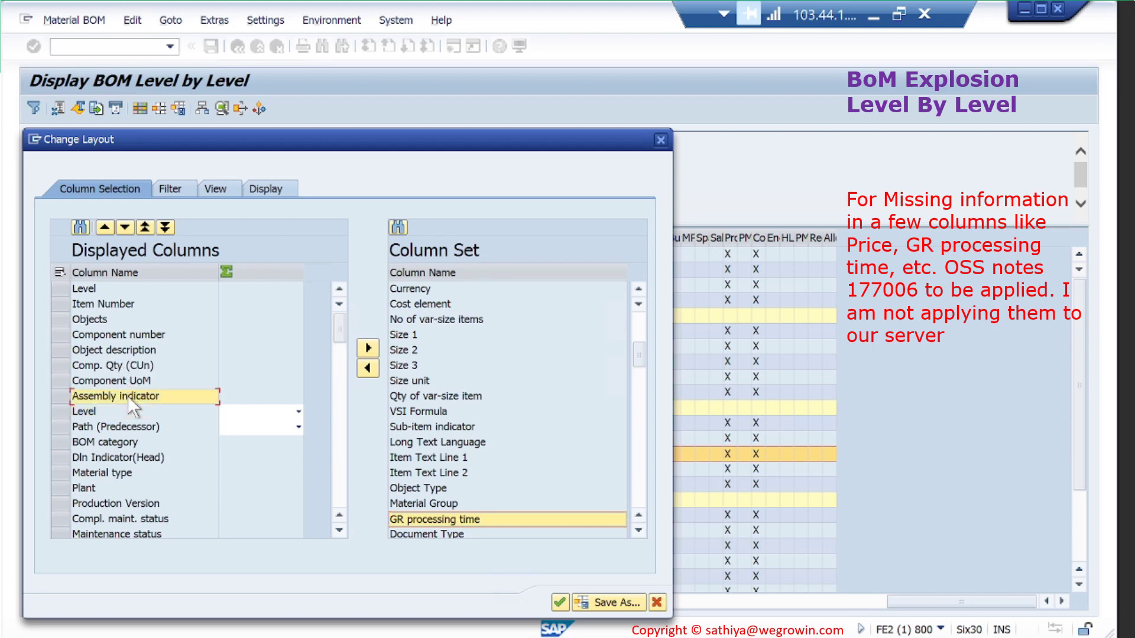
left_click(366, 367)
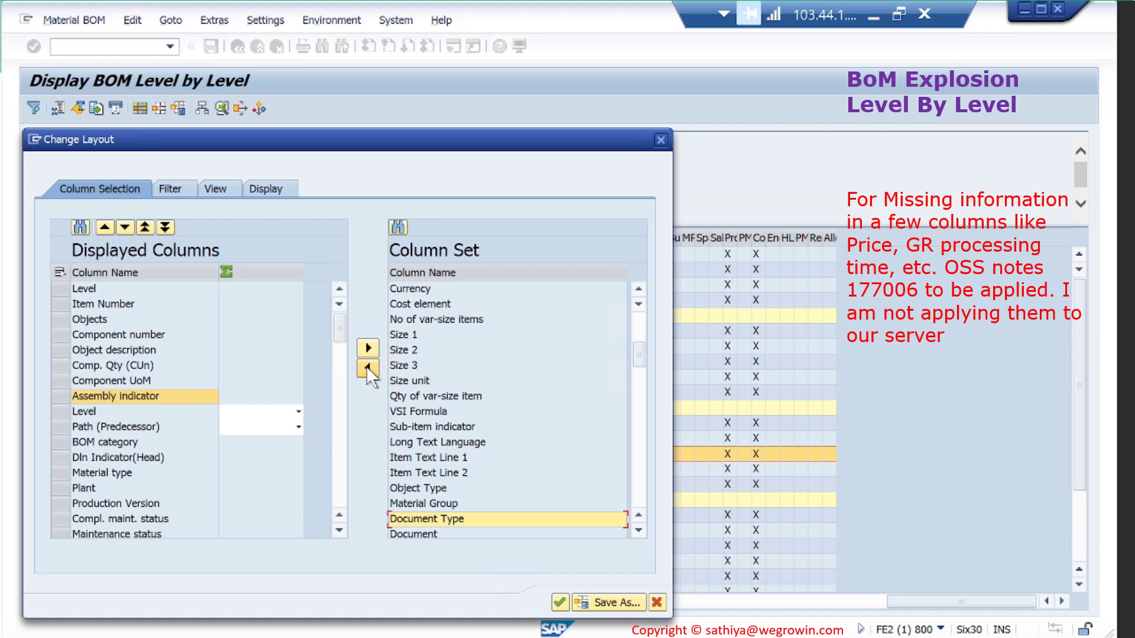
Examine the remaining hidden columns in the column set, from Document through Characteristic Description 3.
left_click(639, 495)
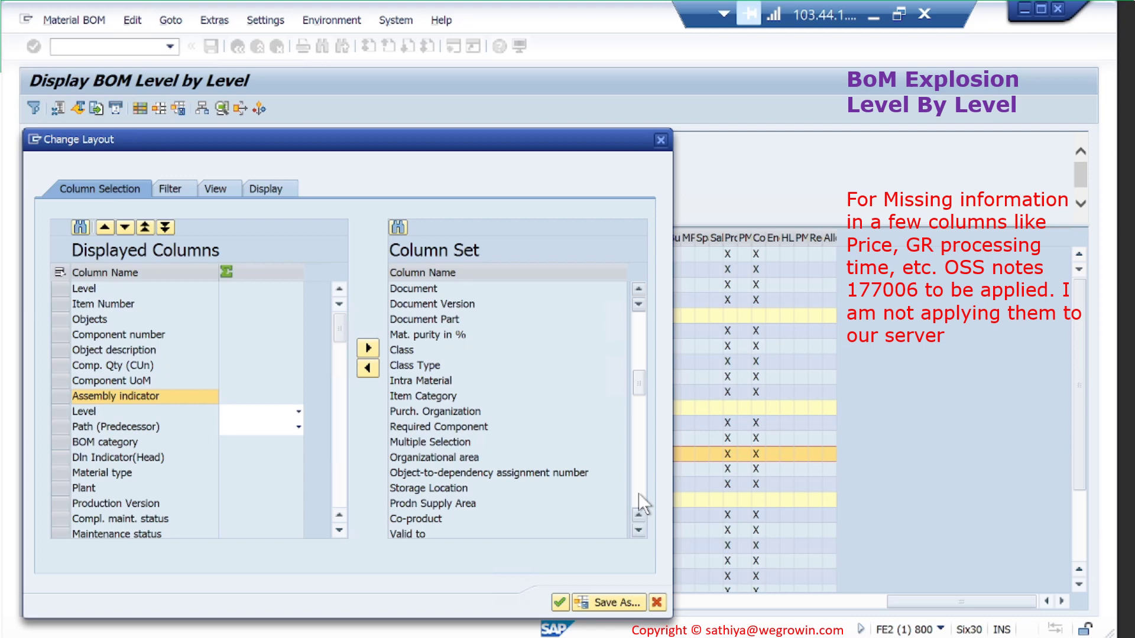
left_click(639, 494)
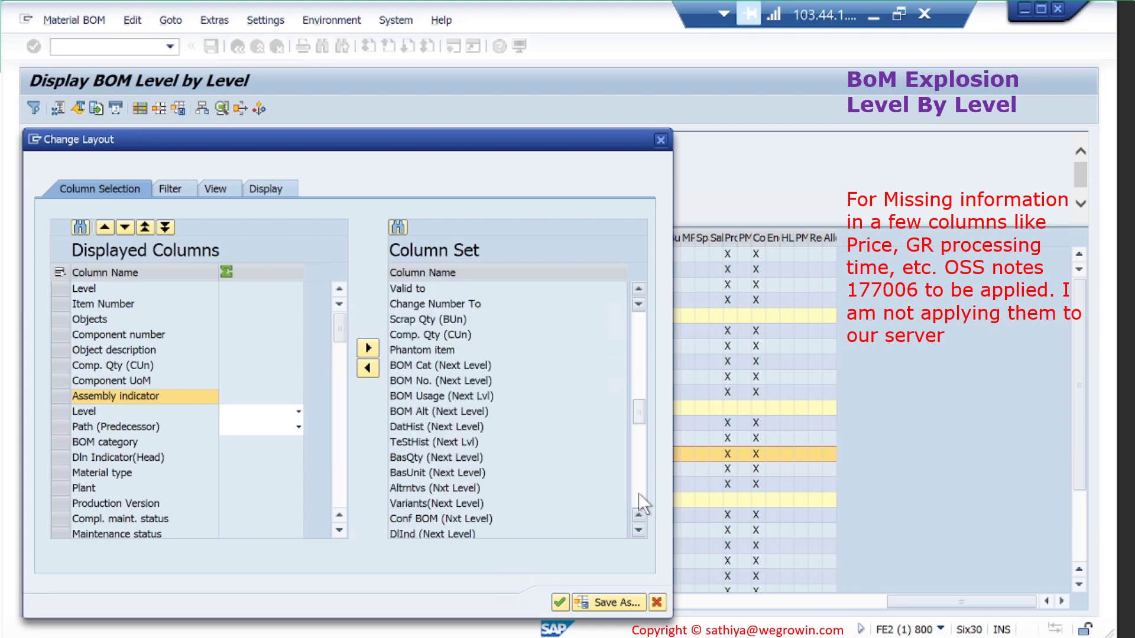
left_click(640, 503)
left_click(639, 494)
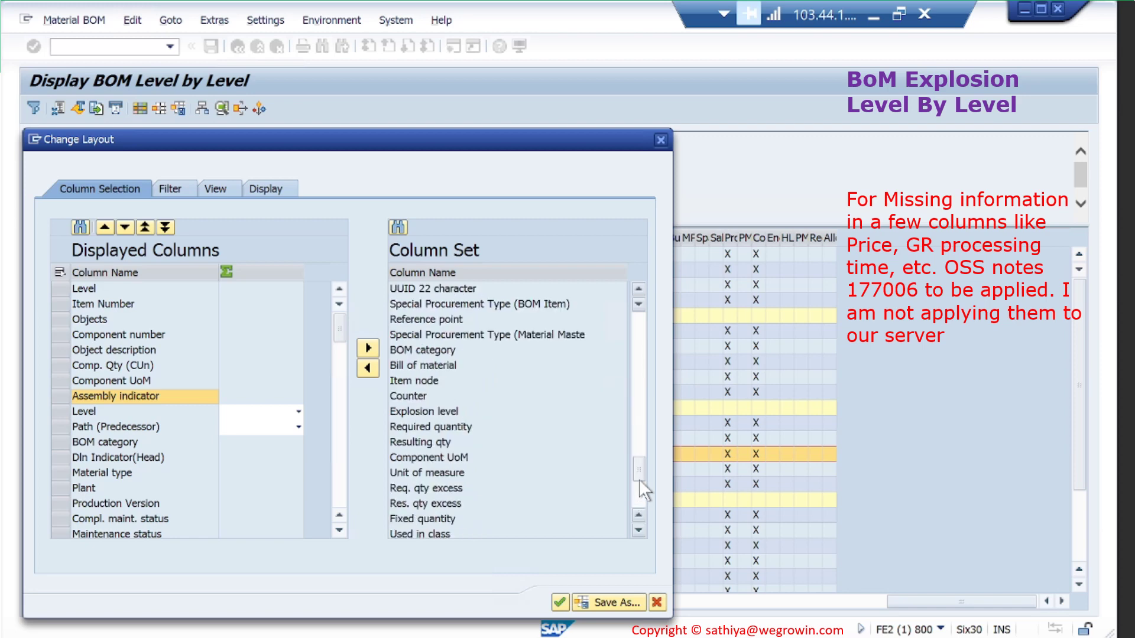
left_click(640, 506)
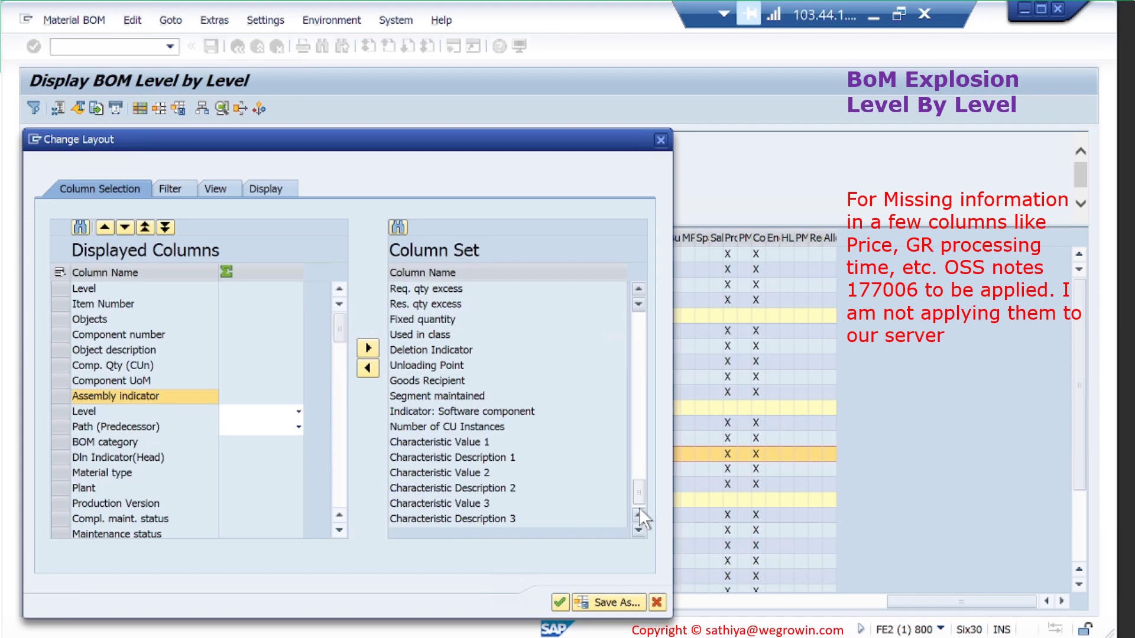
left_click_drag(639, 497, 627, 292)
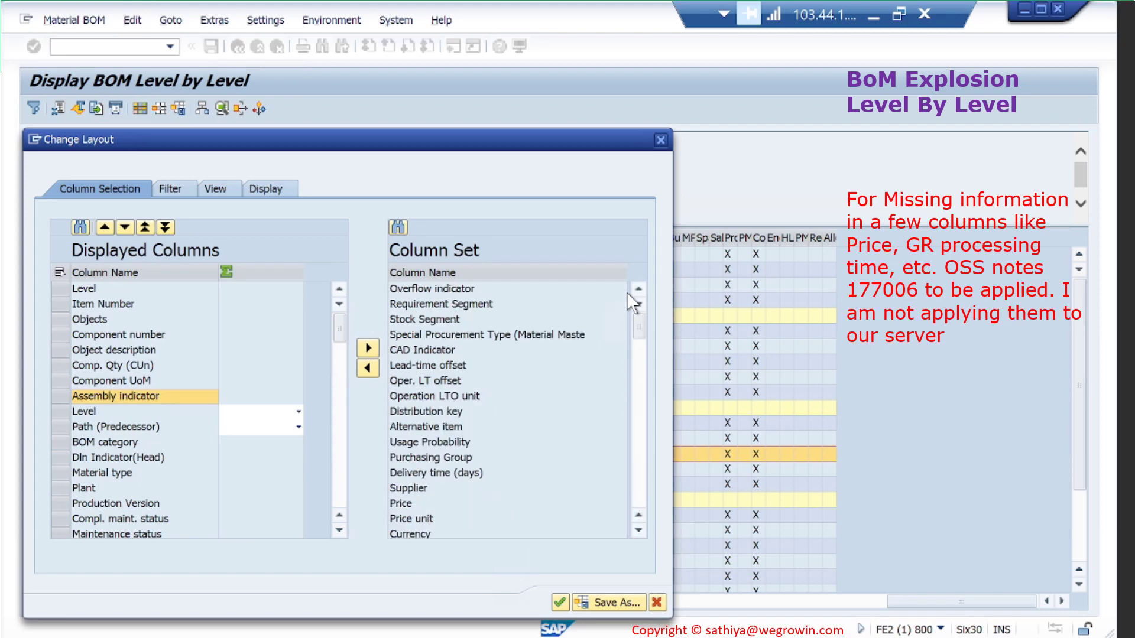
Sort the column set alphabetically by name, look through its remaining entries such as Price and Price unit, and apply the changed layout.
left_click(470, 274)
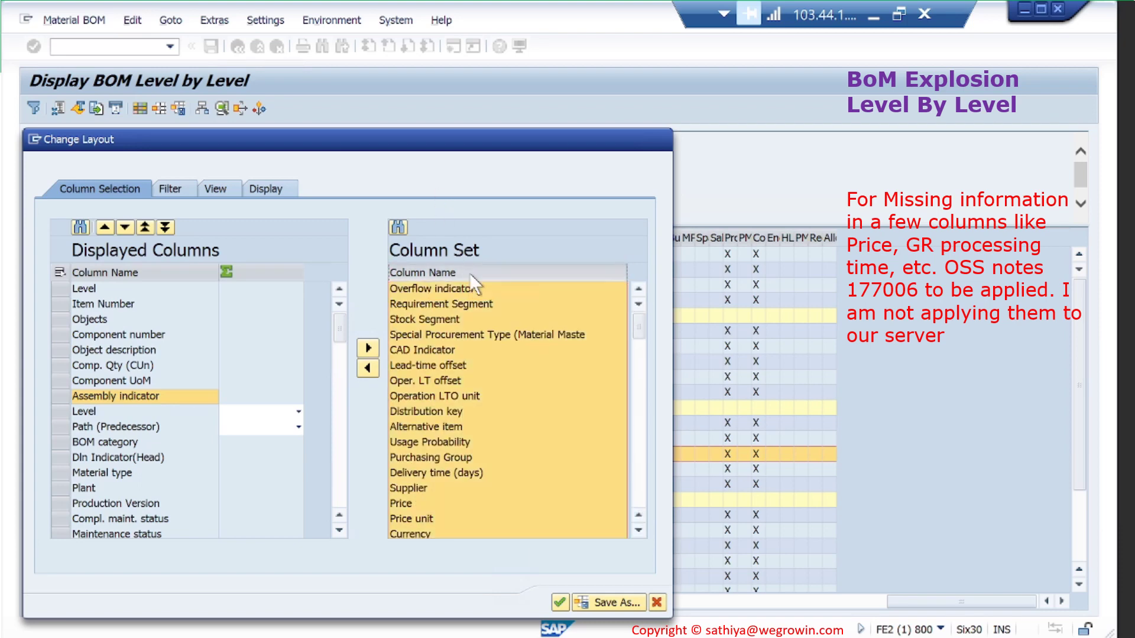
left_click(634, 474)
left_click(633, 474)
left_click(633, 474)
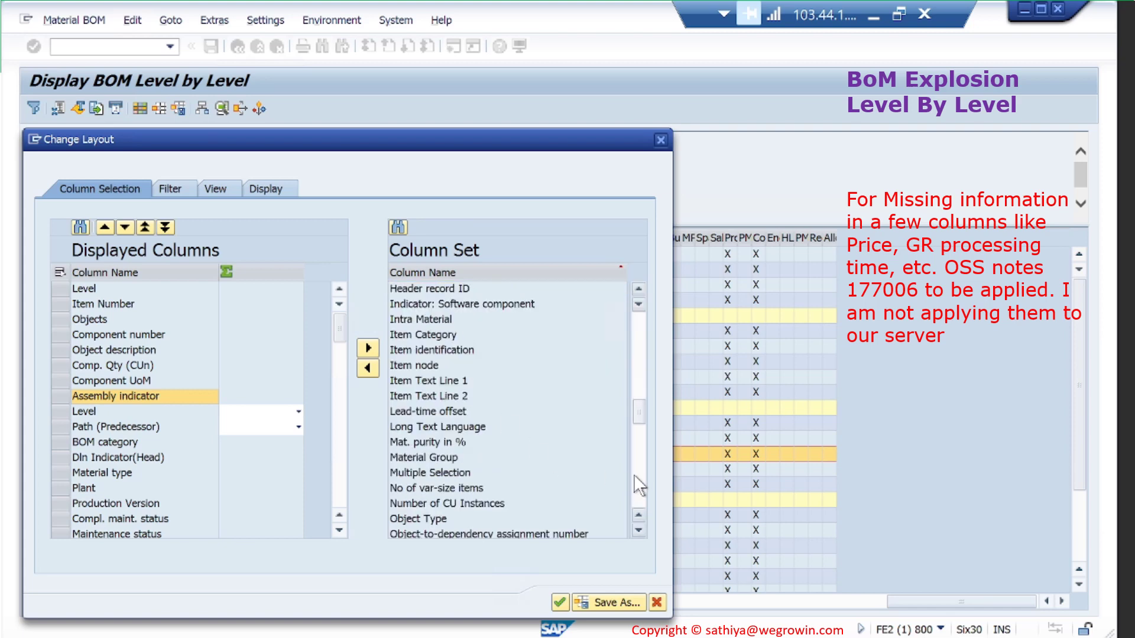
left_click(634, 474)
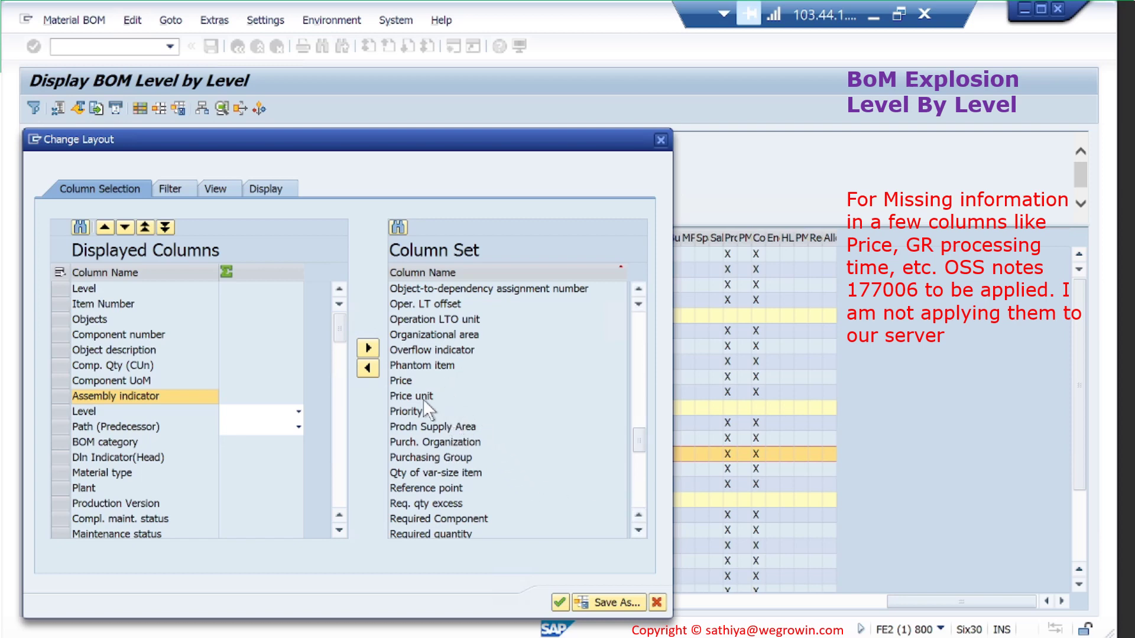
left_click(640, 498)
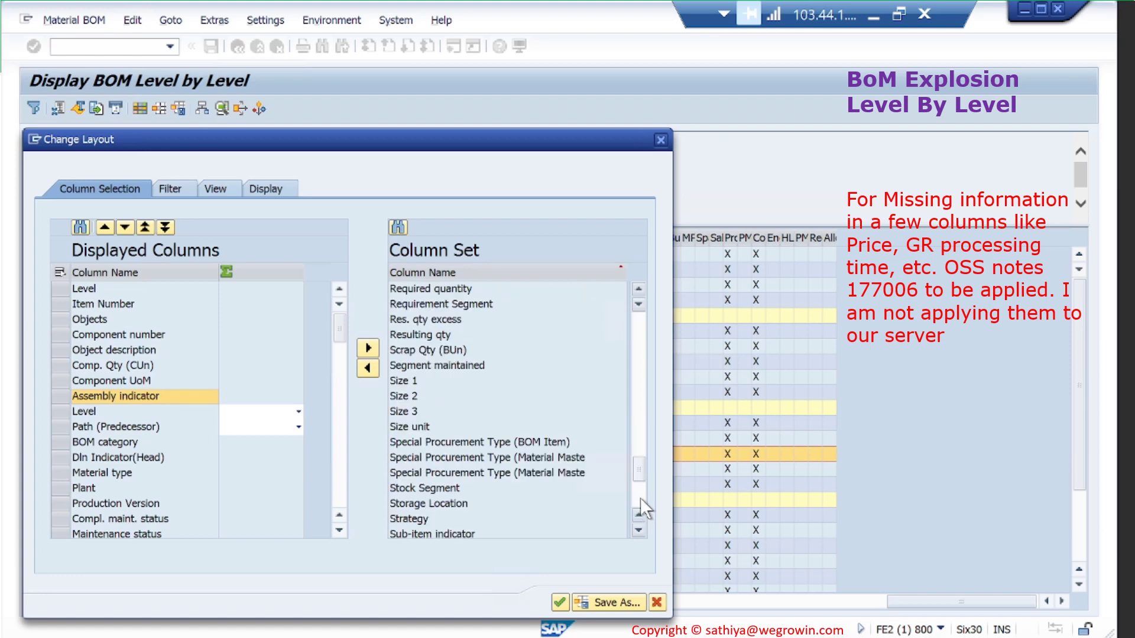
left_click(640, 498)
left_click(561, 602)
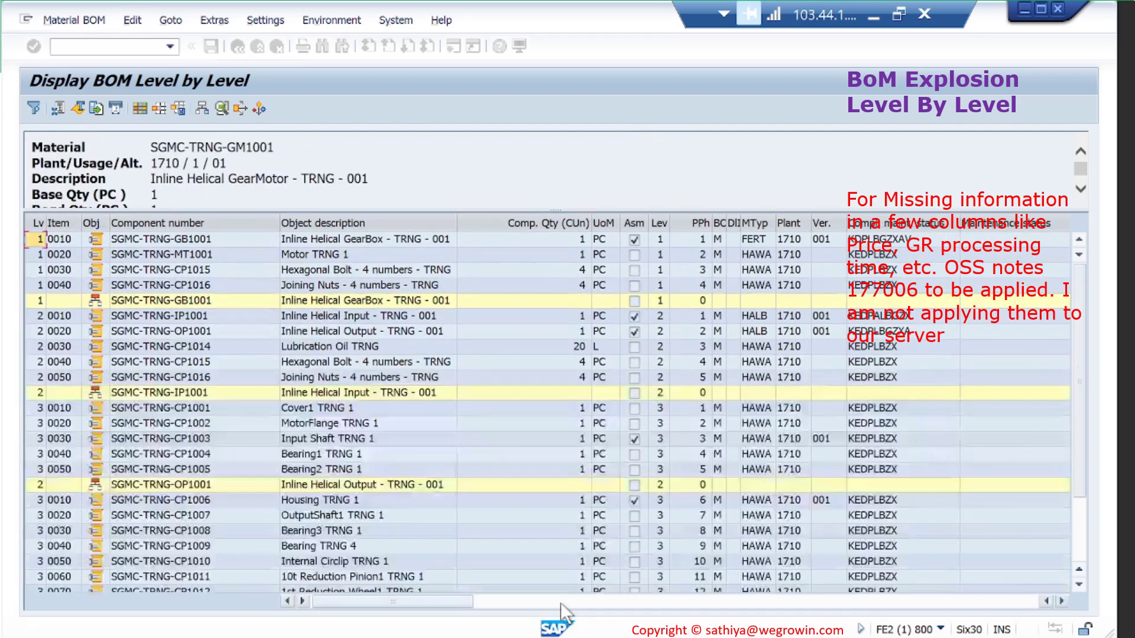
Widen the newly added GR processing time column at the end of the report and check its values for the BOM components.
left_click(640, 603)
left_click_drag(545, 601, 1047, 601)
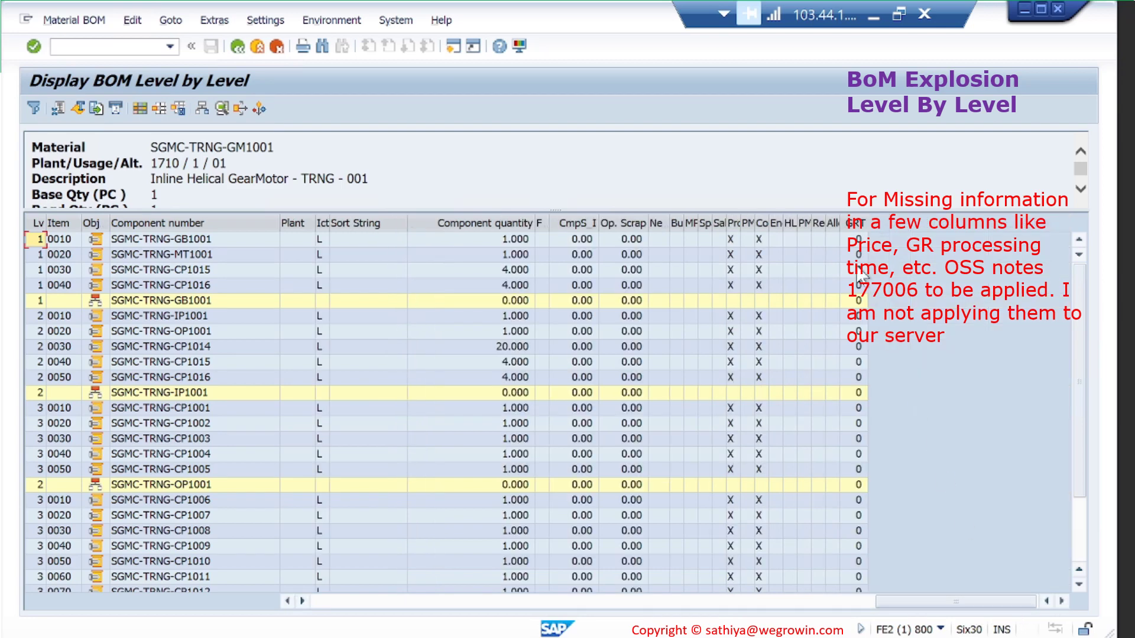
left_click(860, 239)
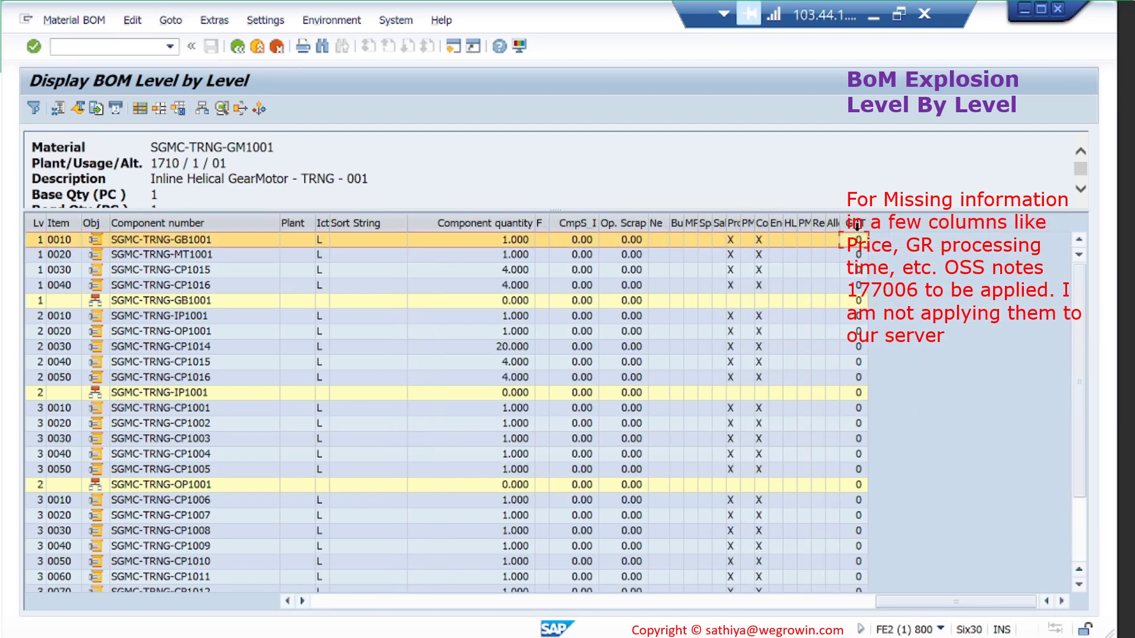
left_click_drag(868, 223, 885, 221)
left_click(875, 255)
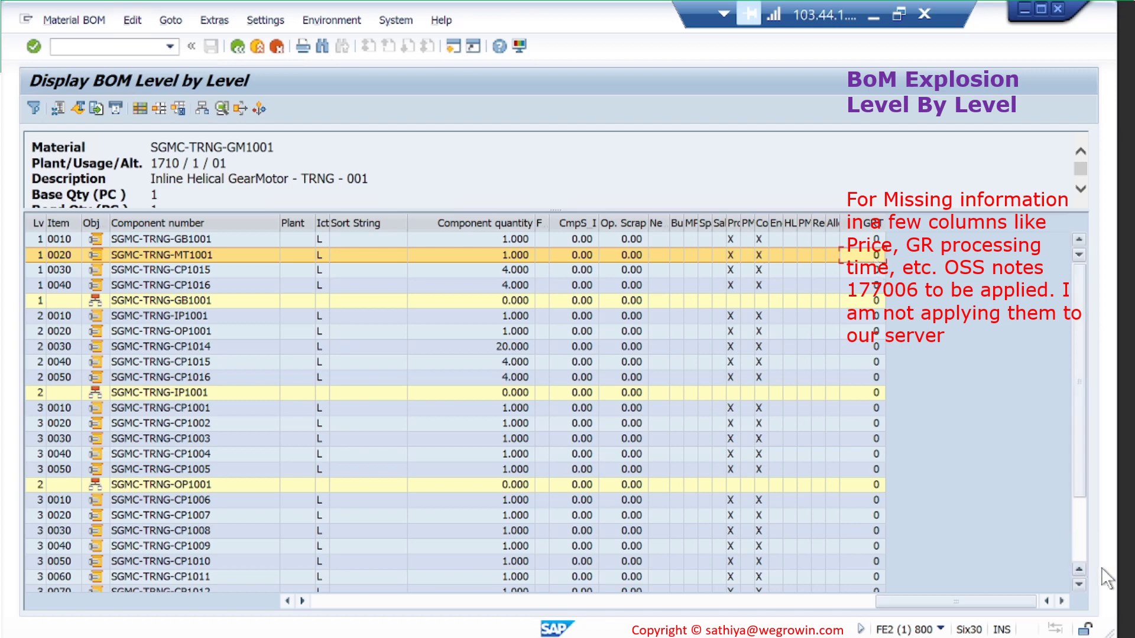
scroll(1079, 543, "down", 2)
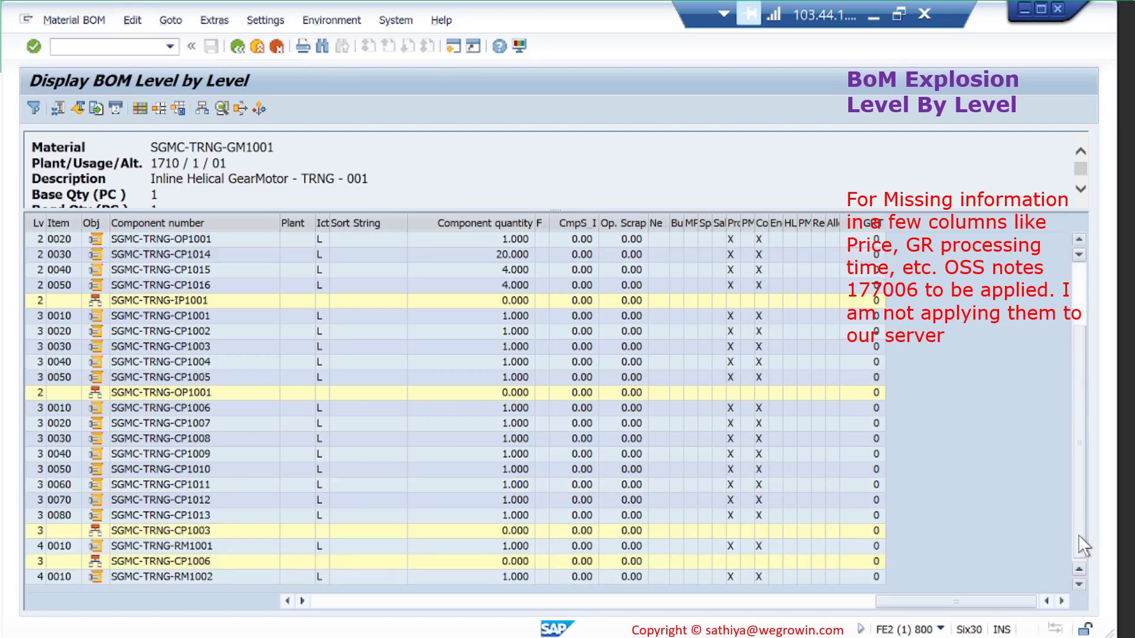
scroll(1055, 371, "up", 2)
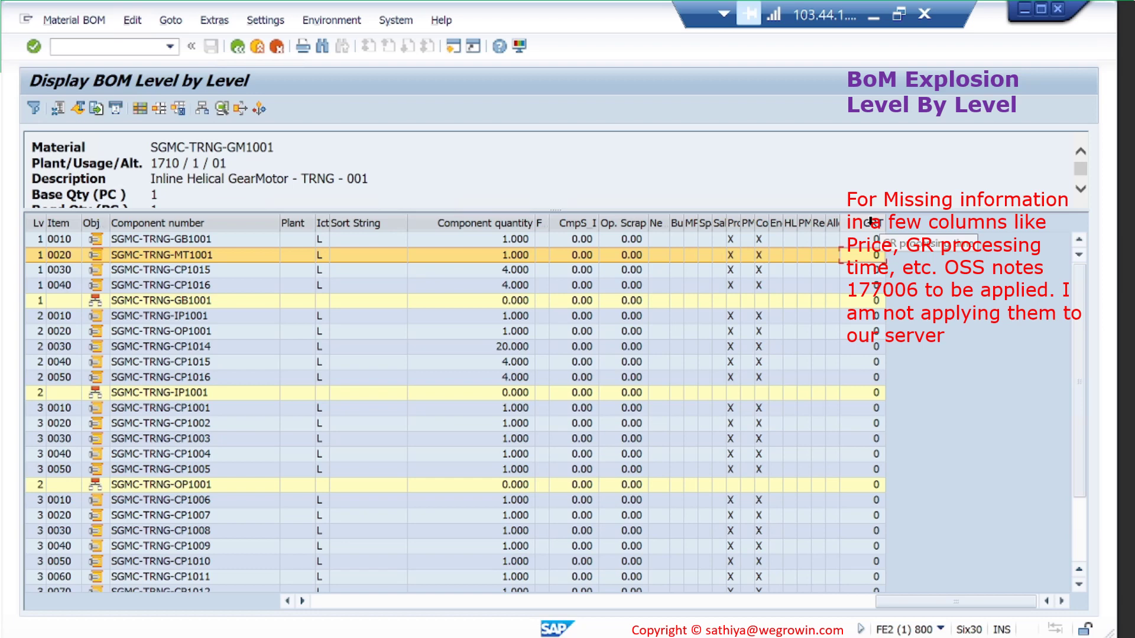
Look back through the report's columns from GR processing time to Object description, and minimize the remote session.
left_click(372, 602)
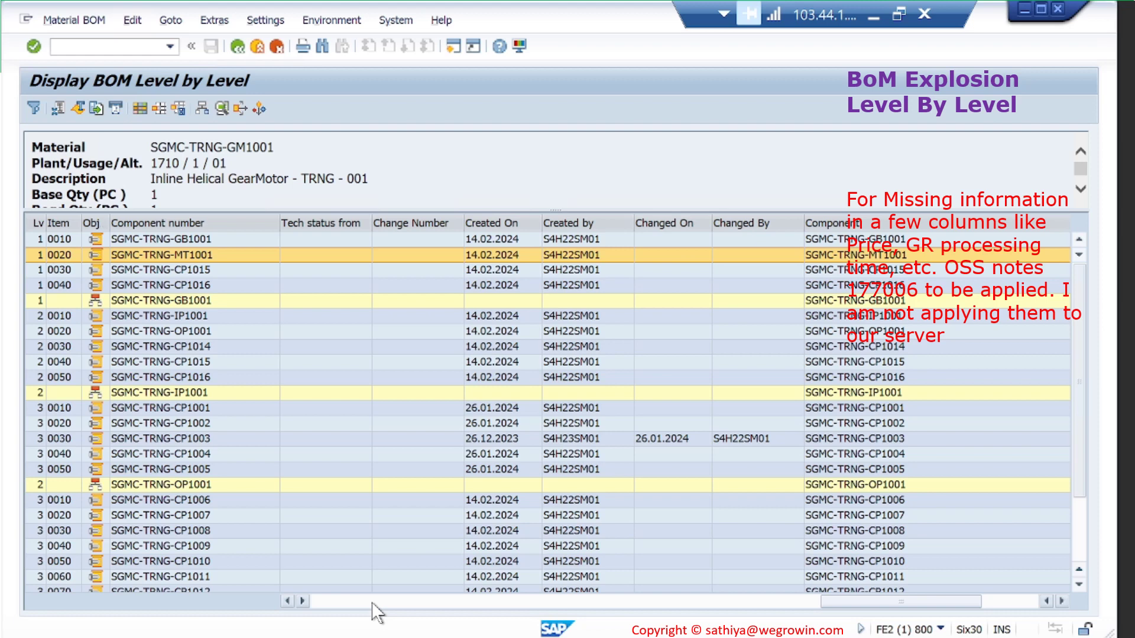
left_click(373, 602)
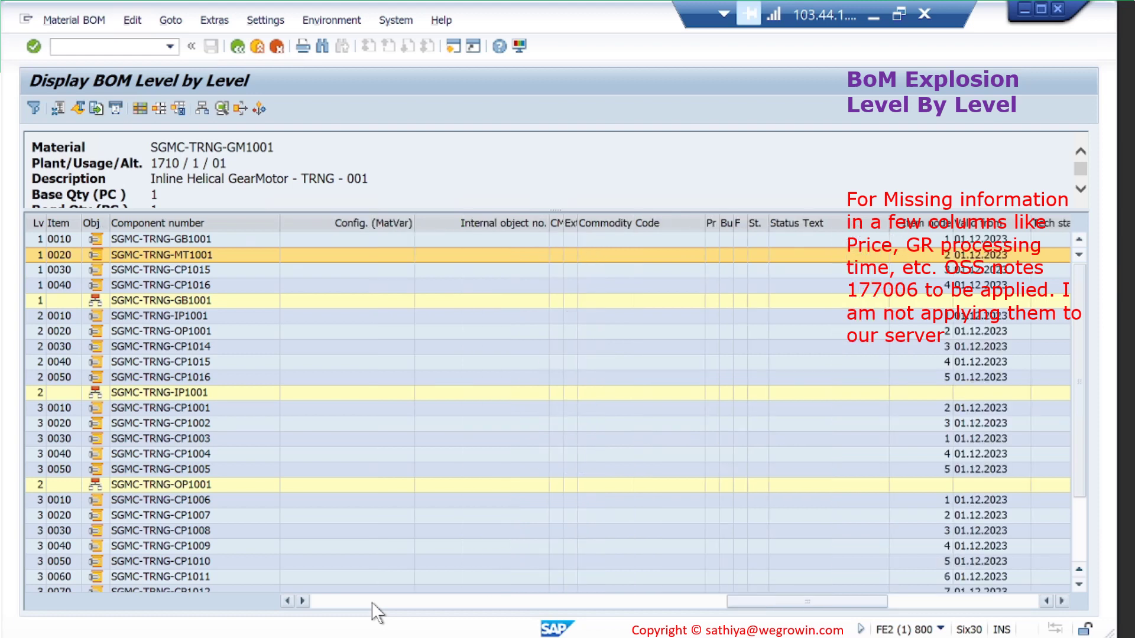
left_click(373, 602)
left_click(373, 603)
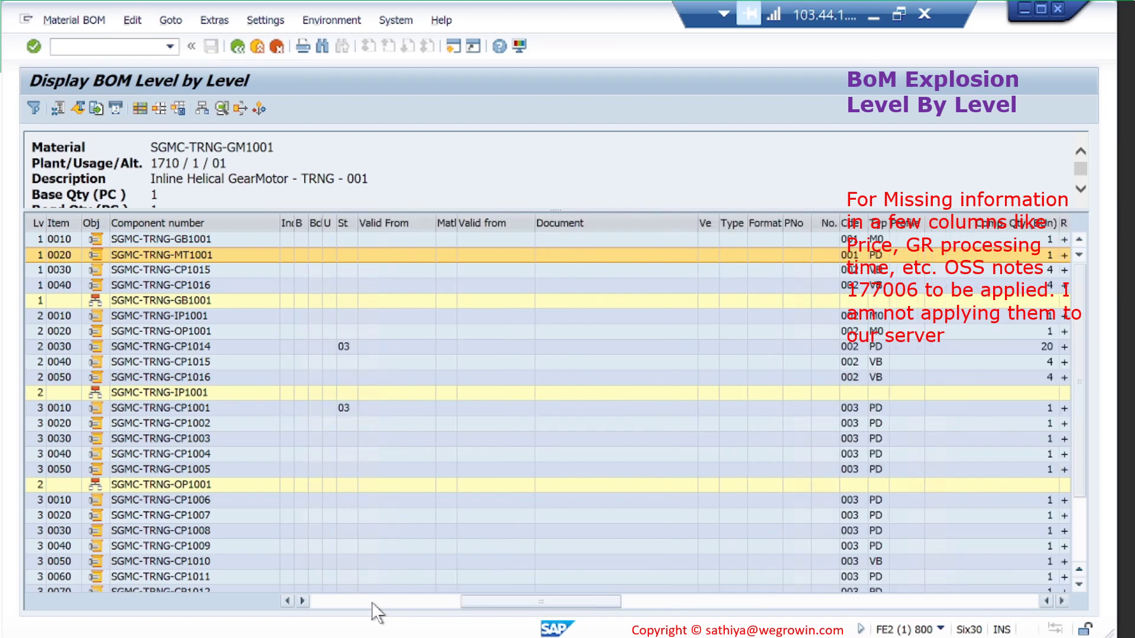
left_click(373, 602)
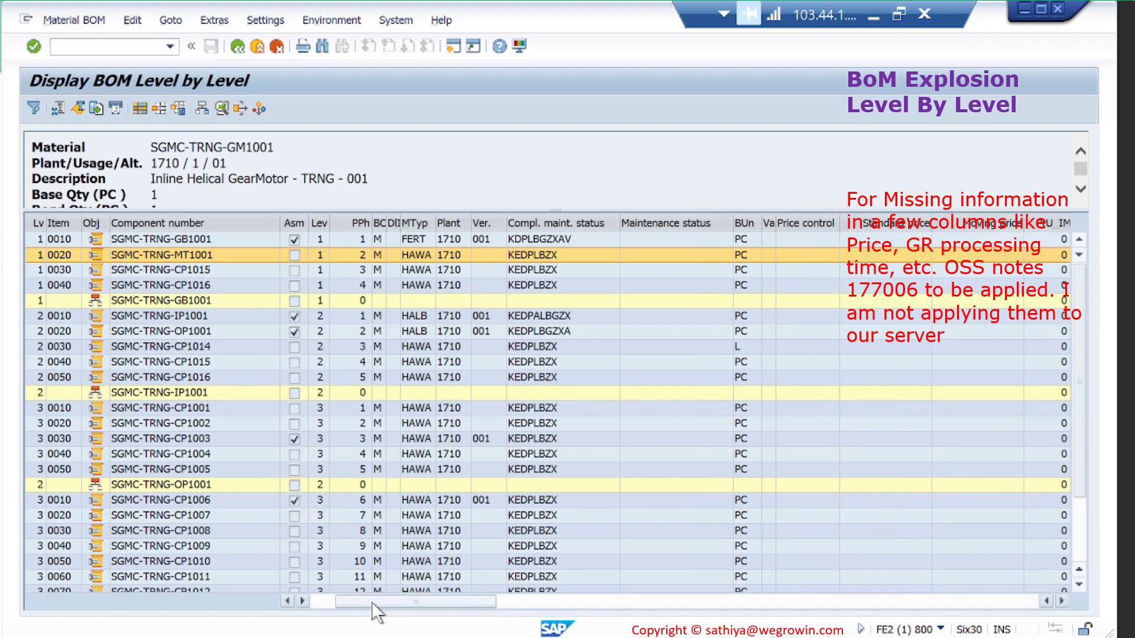
left_click_drag(371, 602, 340, 605)
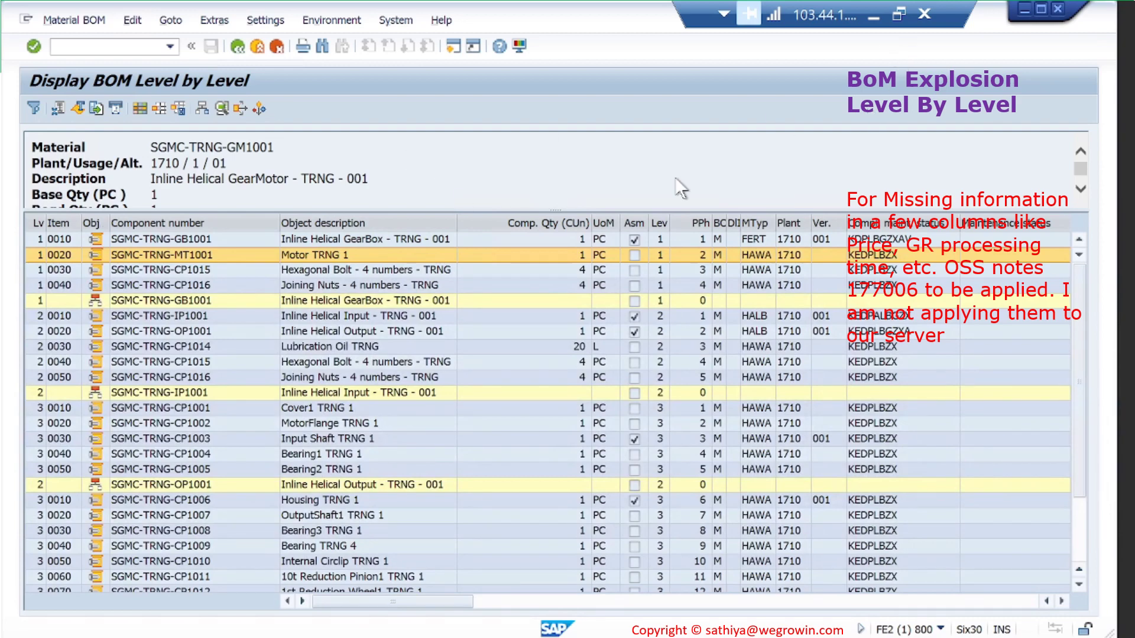
left_click(873, 14)
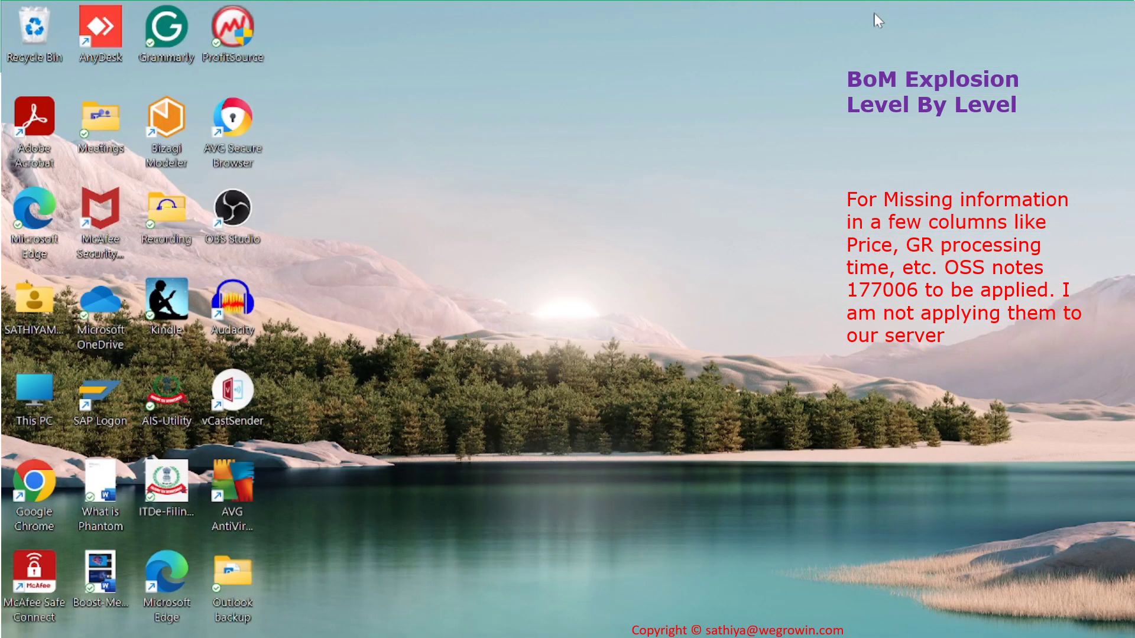
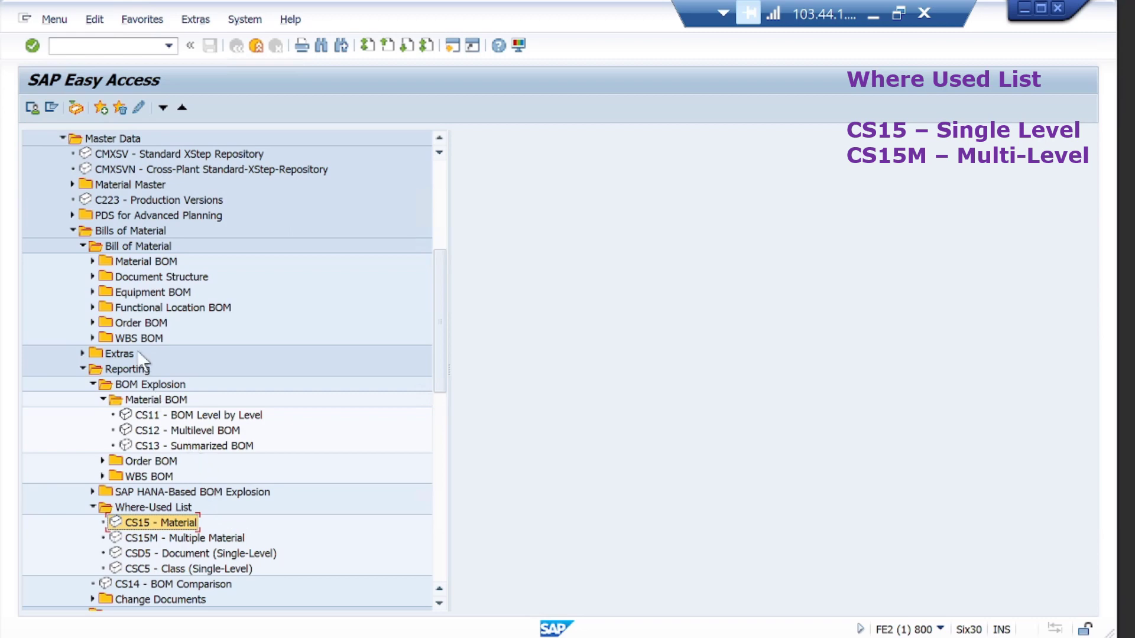
Open transaction CS15 - Material from the Where-Used List reports under Bills of Material reporting.
left_click(126, 369)
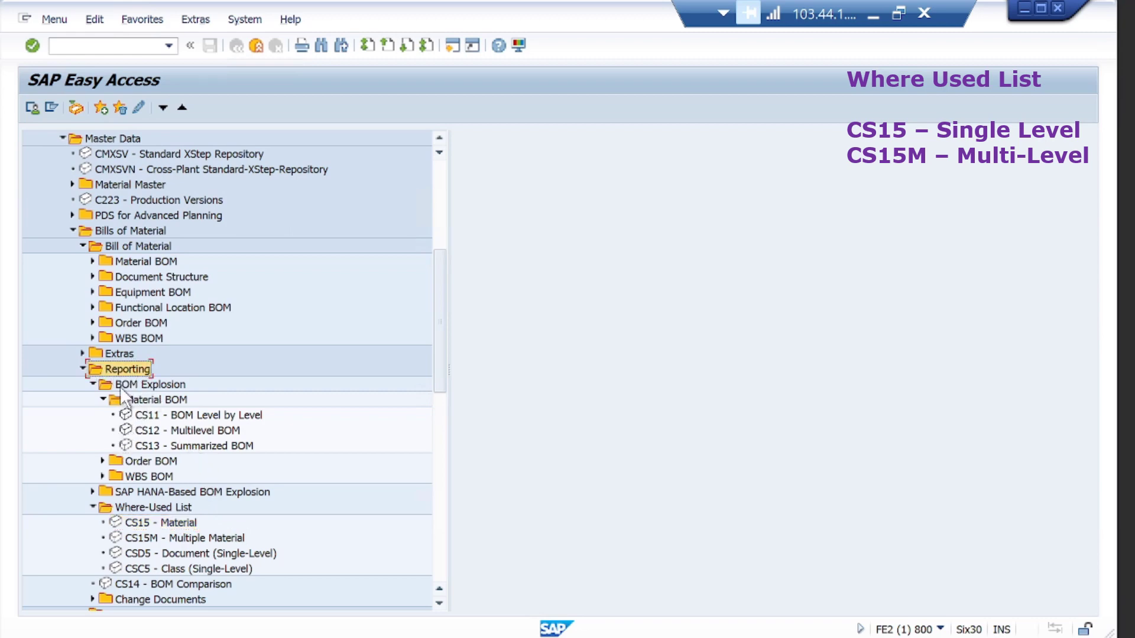
left_click(131, 381)
left_click(143, 509)
left_click(159, 524)
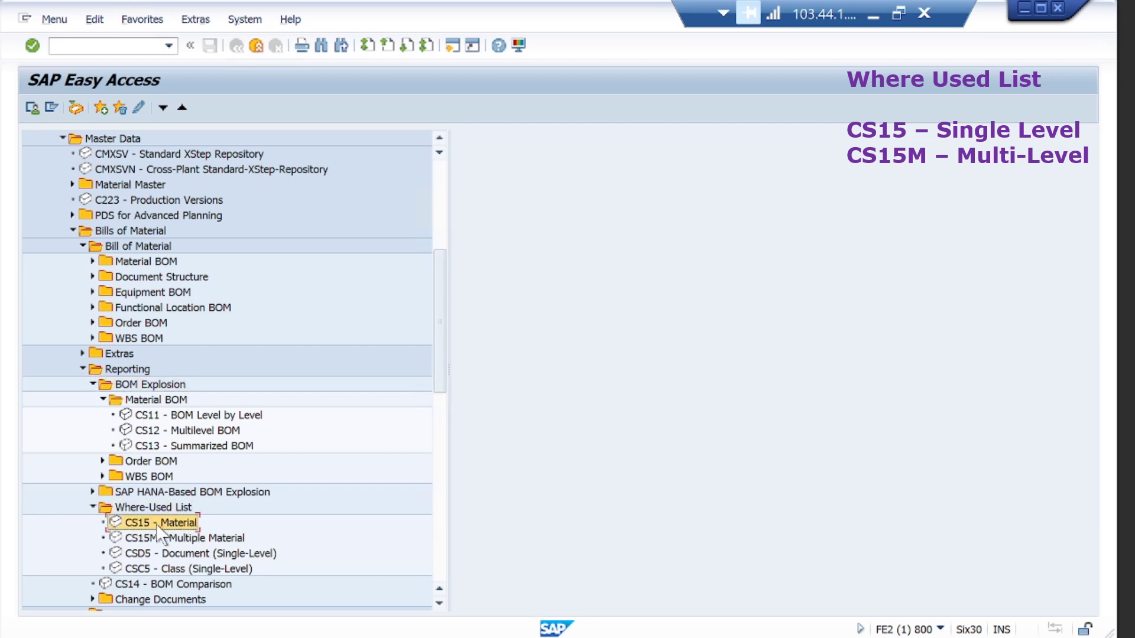
double_click(173, 524)
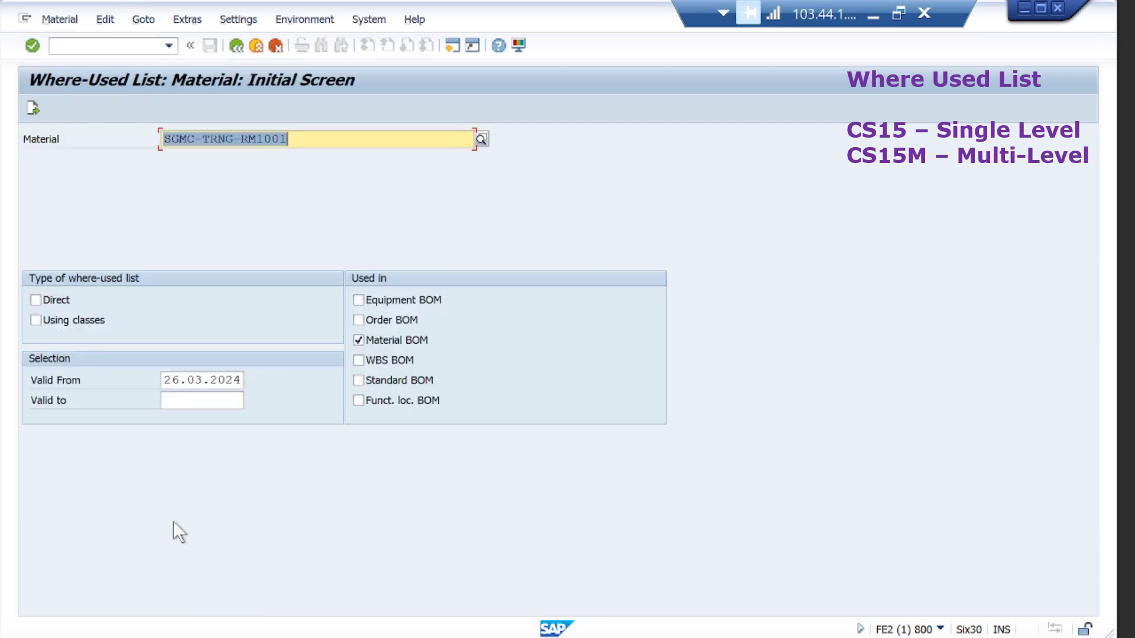
Choose the Direct where-used type for material SGMC-TRNG-RM1001 in material BOMs and proceed to the view settings.
left_click(308, 142)
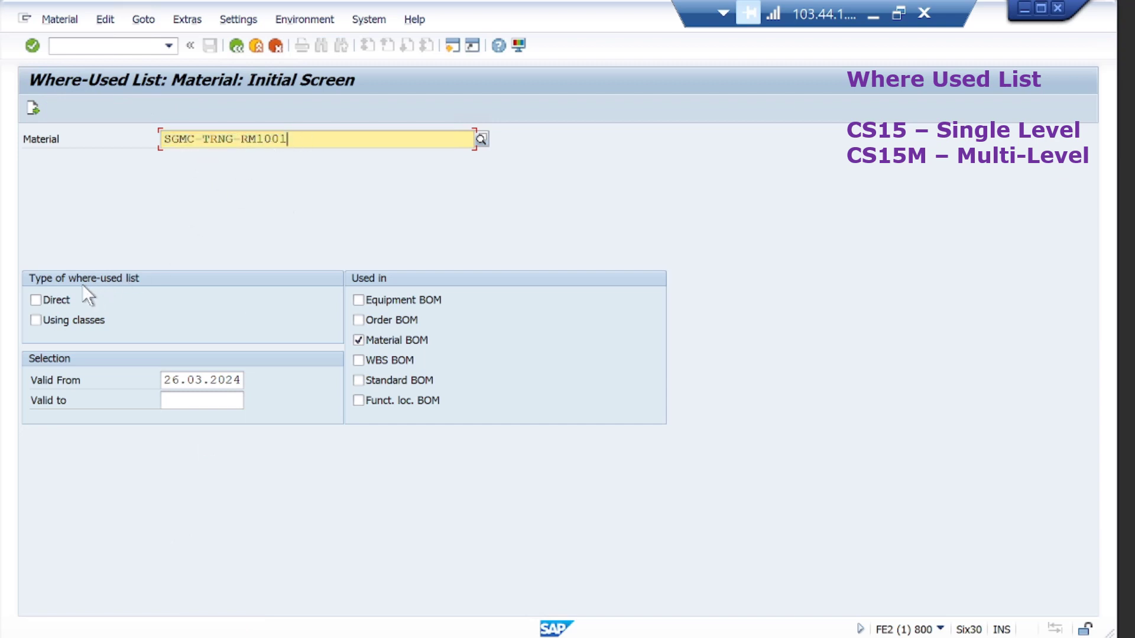
left_click(35, 301)
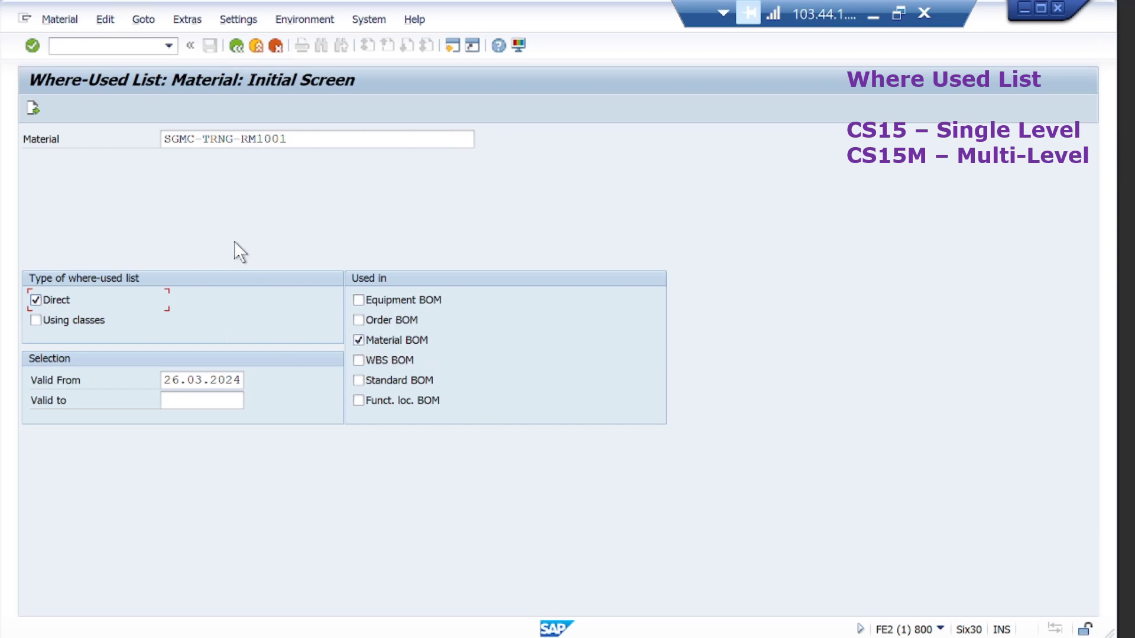
left_click(33, 108)
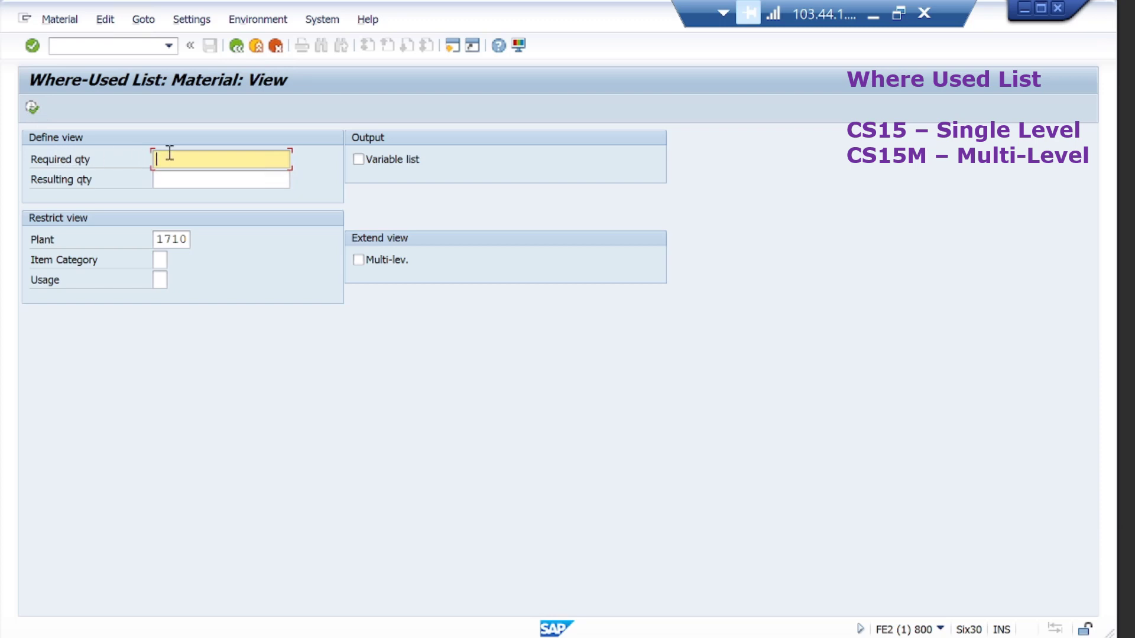
Read the field help for Required qty and Resulting qty, including how each quantity is calculated.
key("F1")
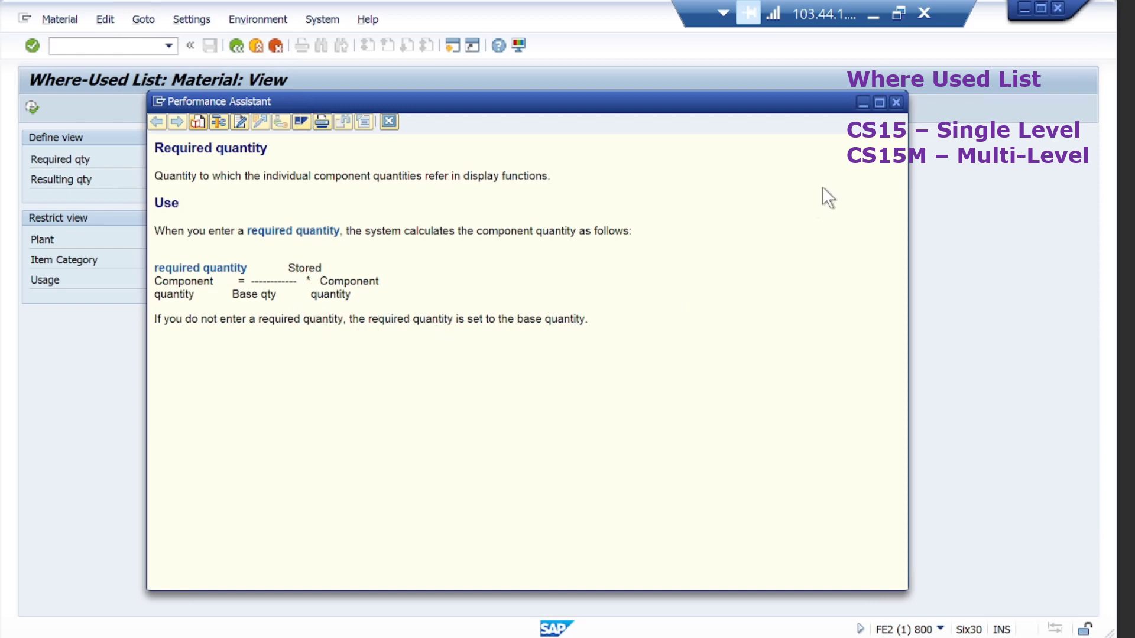
left_click(896, 103)
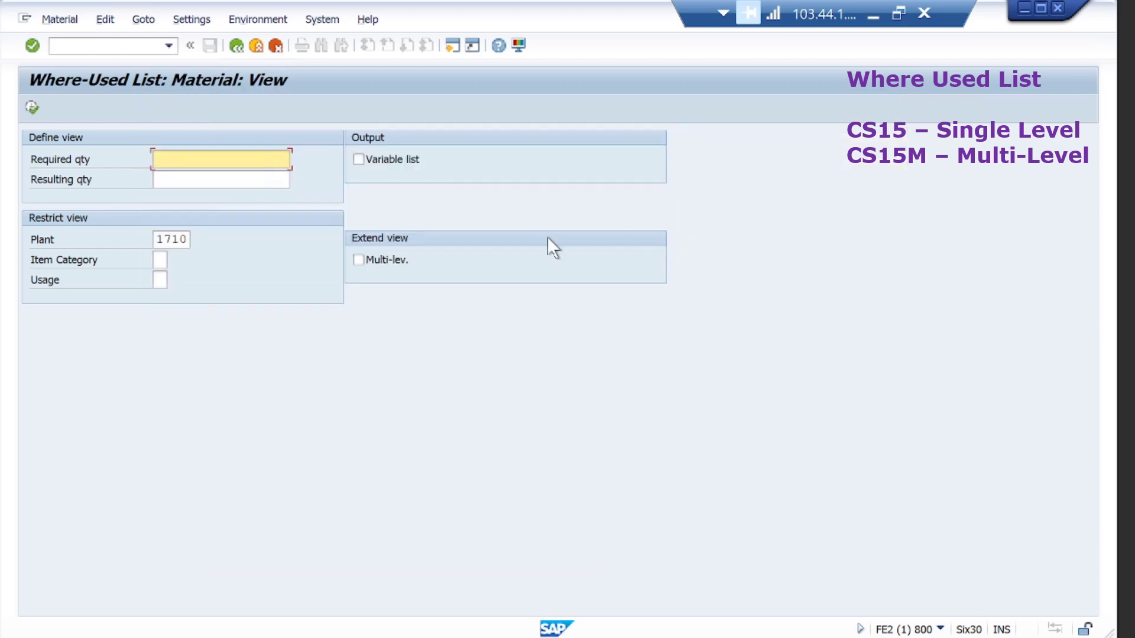
left_click(266, 173)
key("F1")
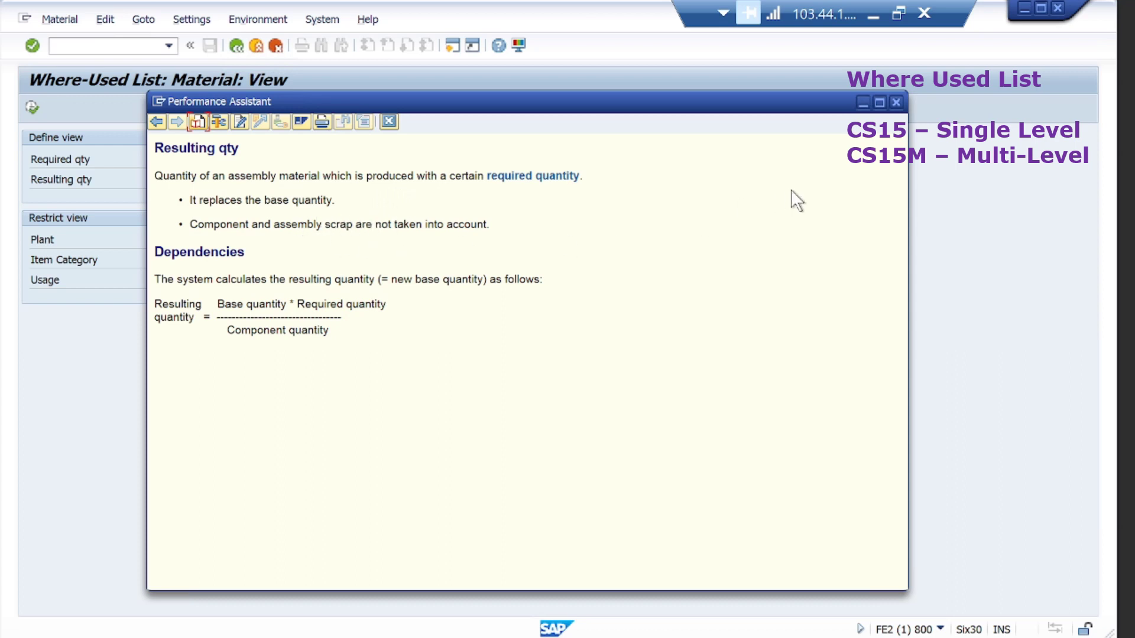
left_click(896, 102)
left_click(263, 158)
key("F1")
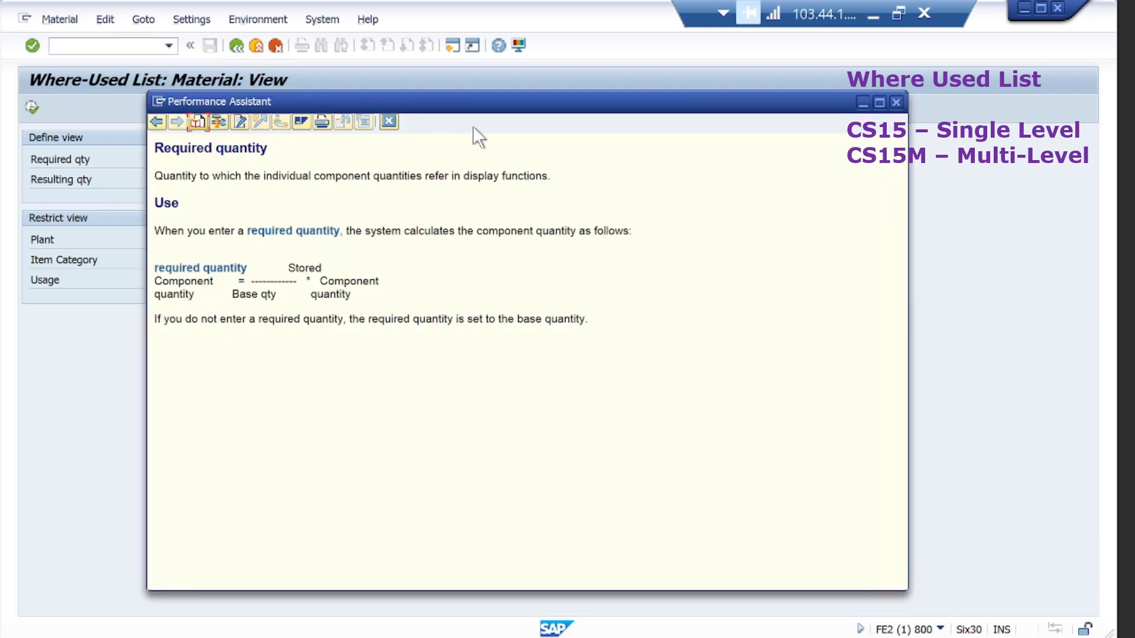
left_click(388, 121)
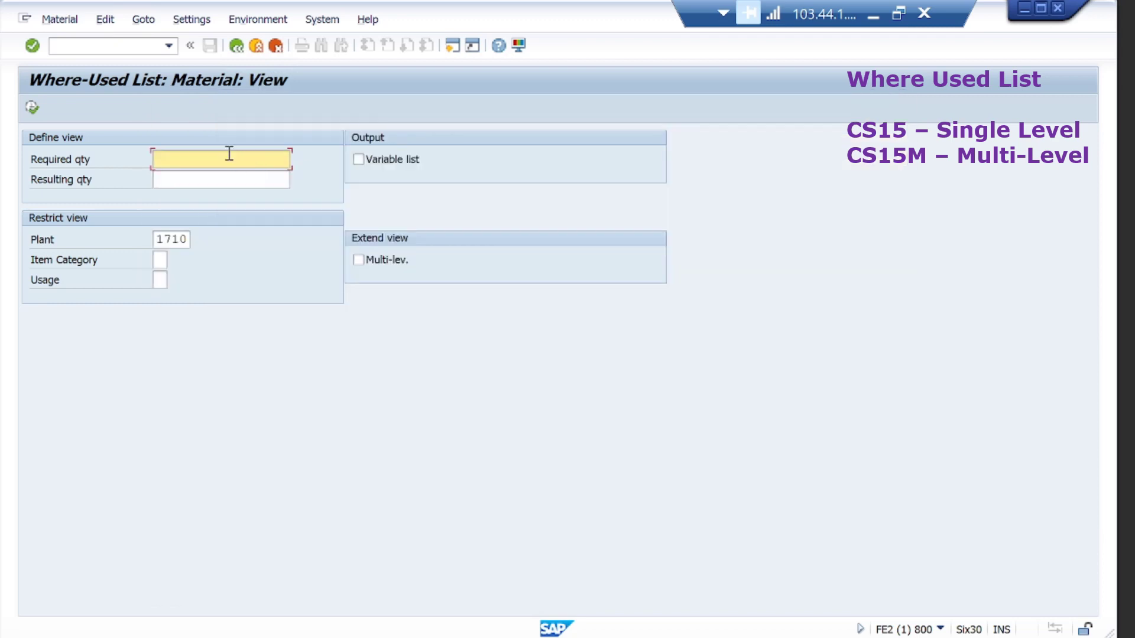
Set the required quantity to 1, run the where-used list for plant 1710, and enlarge the header area above the result row.
type("1")
left_click(32, 107)
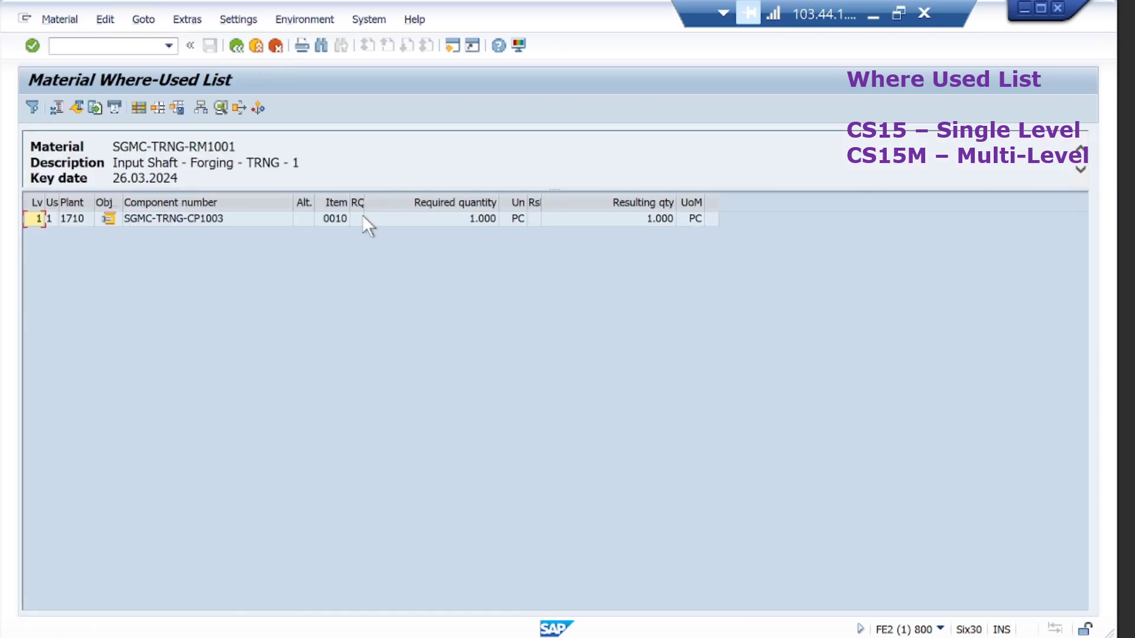
left_click(484, 218)
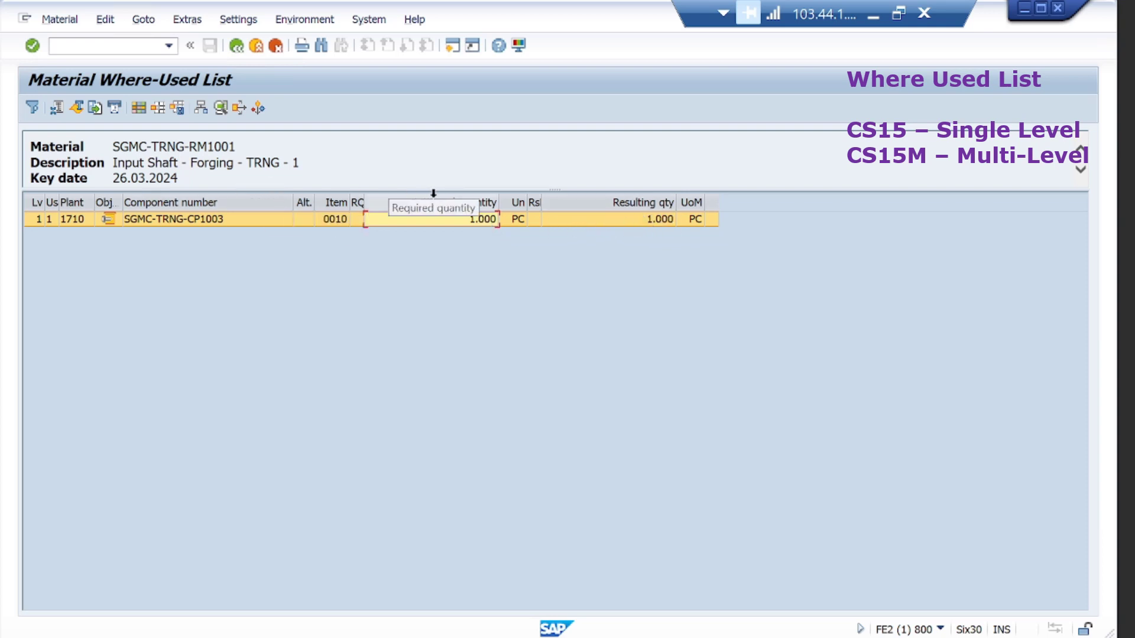
left_click_drag(443, 188, 442, 214)
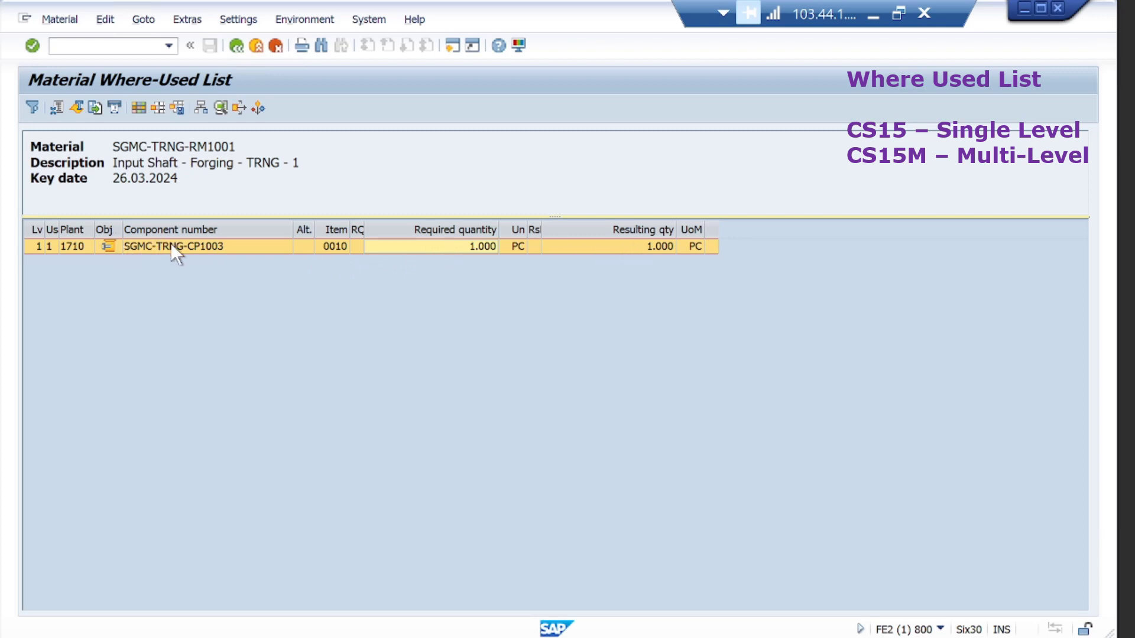
Trace the where-used chain upward from SGMC-TRNG-CP1003 through SGMC-TRNG-IP1001 to SGMC-TRNG-GB1001.
left_click(240, 108)
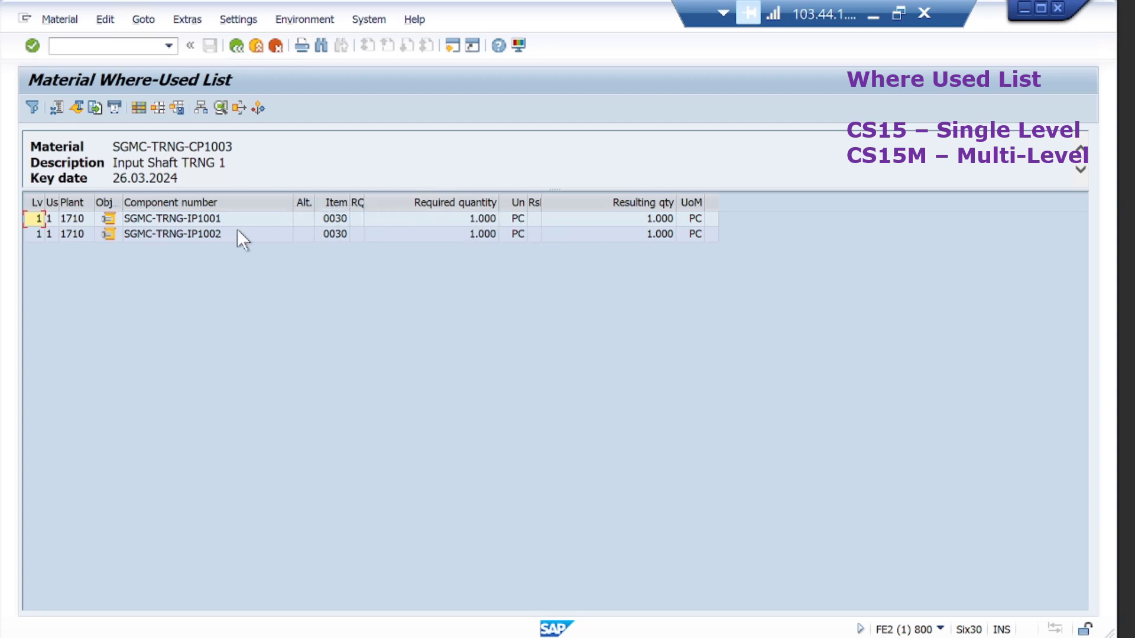
left_click(28, 218)
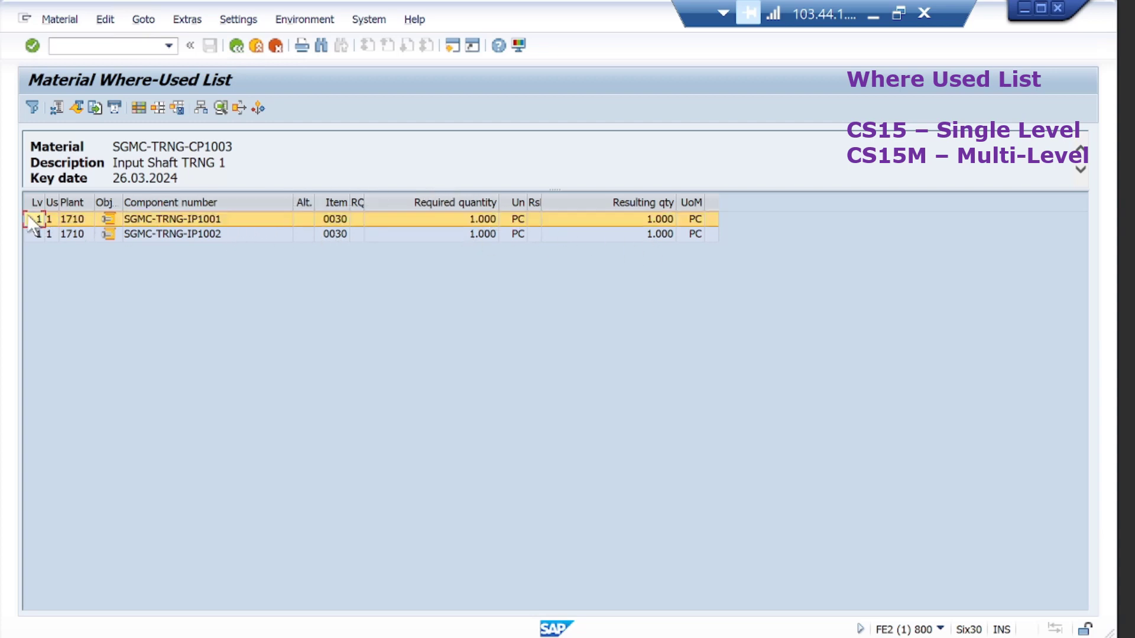
left_click(239, 107)
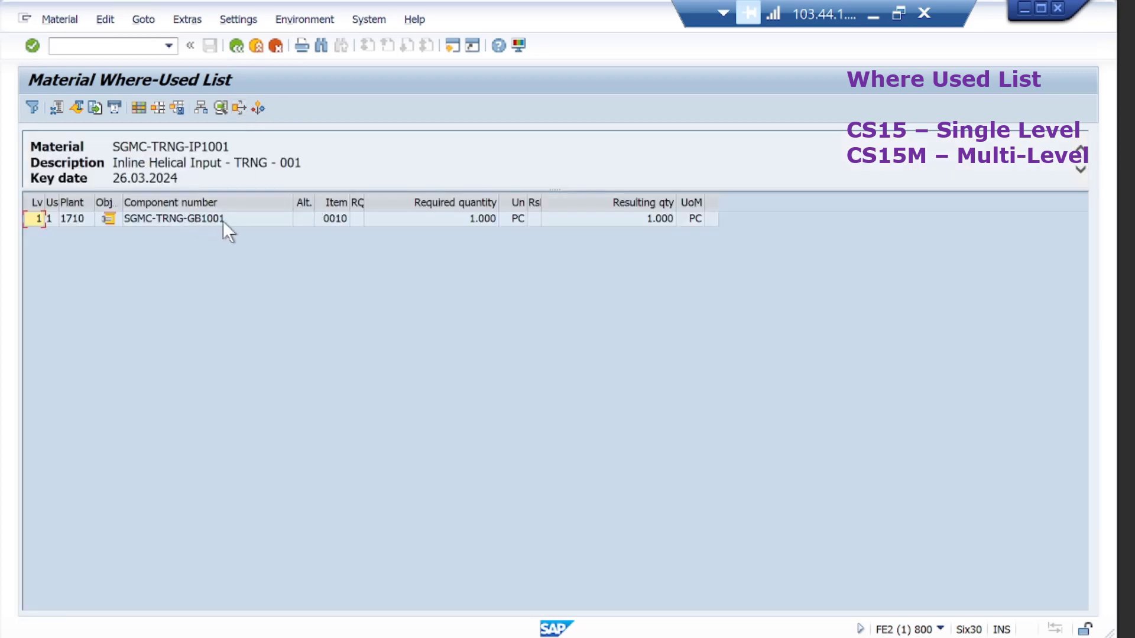
left_click(33, 219)
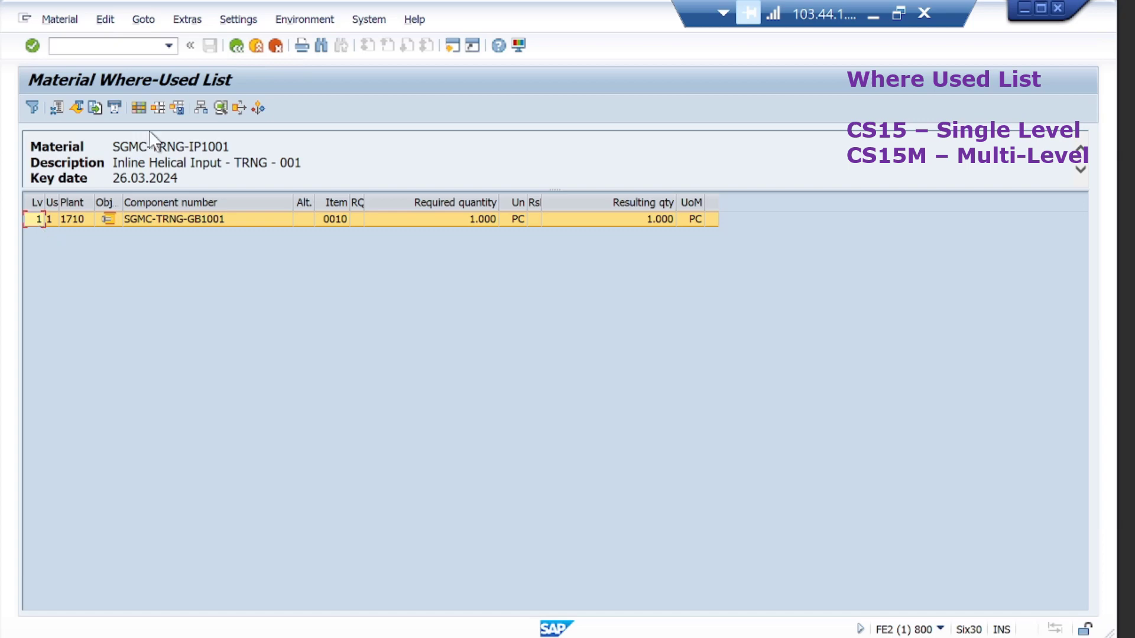
left_click(237, 108)
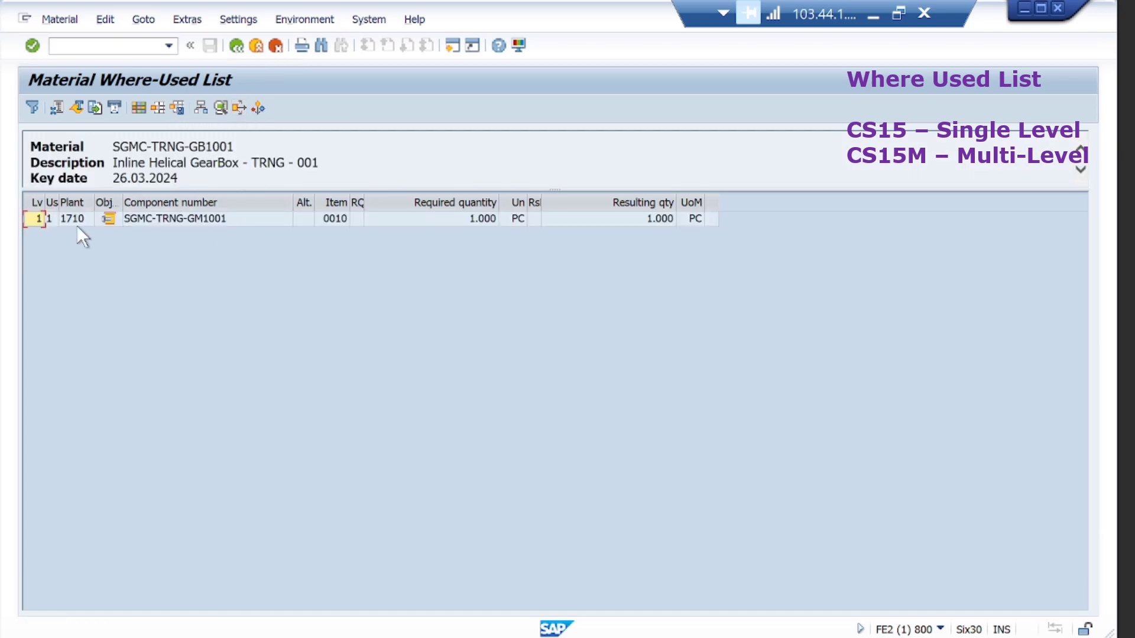
Try to run the where-used list for SGMC-TRNG-GM1001 and read the detailed help of the resulting message.
left_click(34, 217)
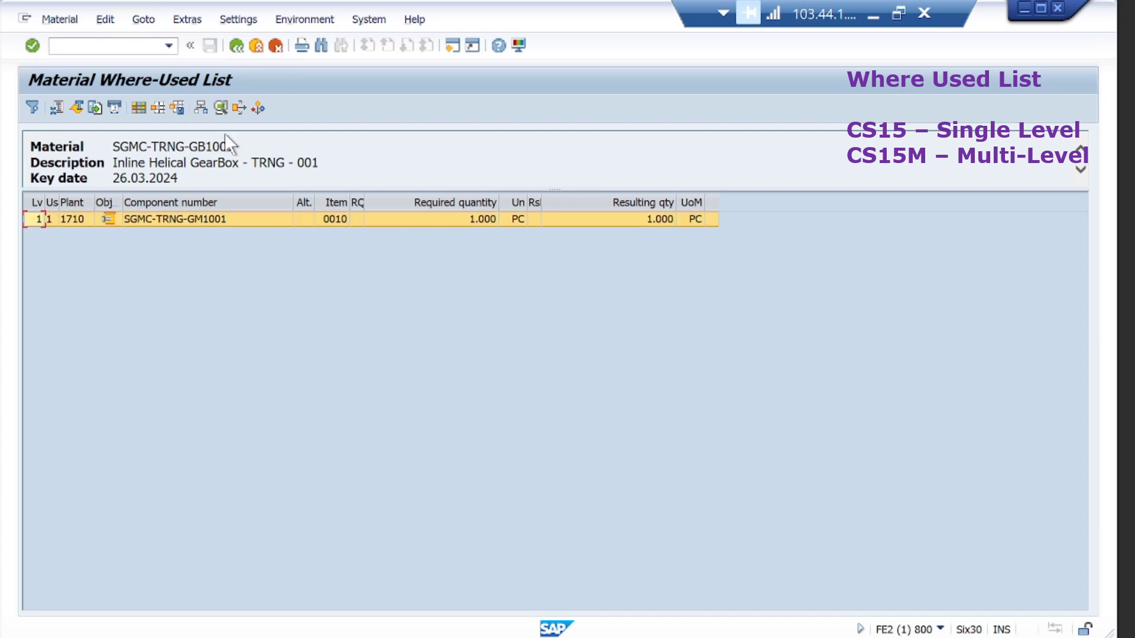
left_click(237, 108)
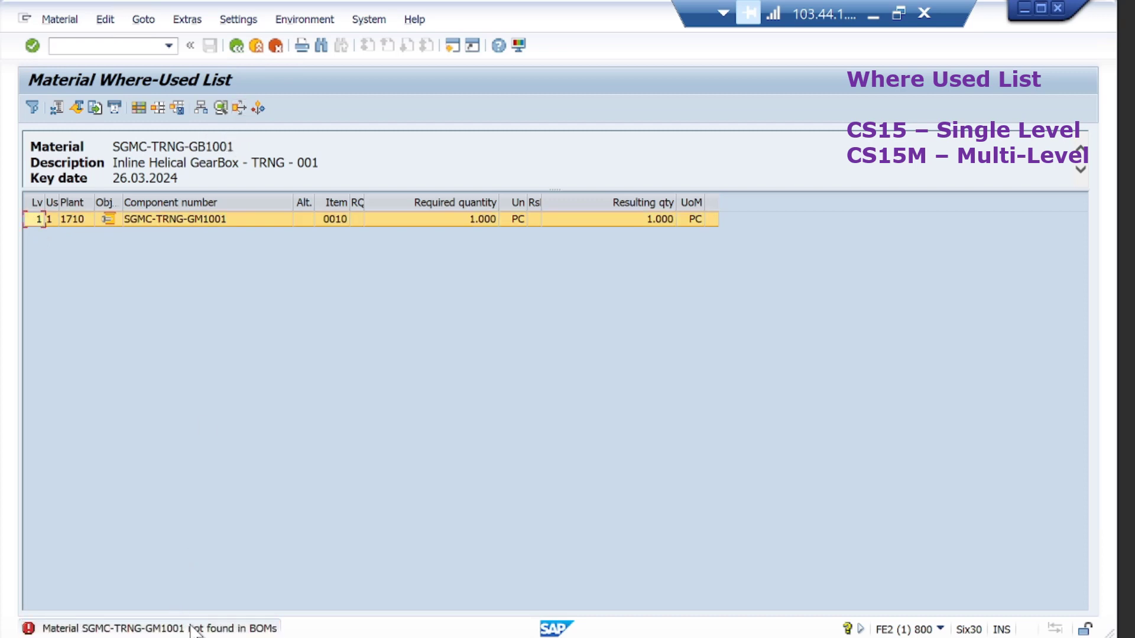
double_click(195, 630)
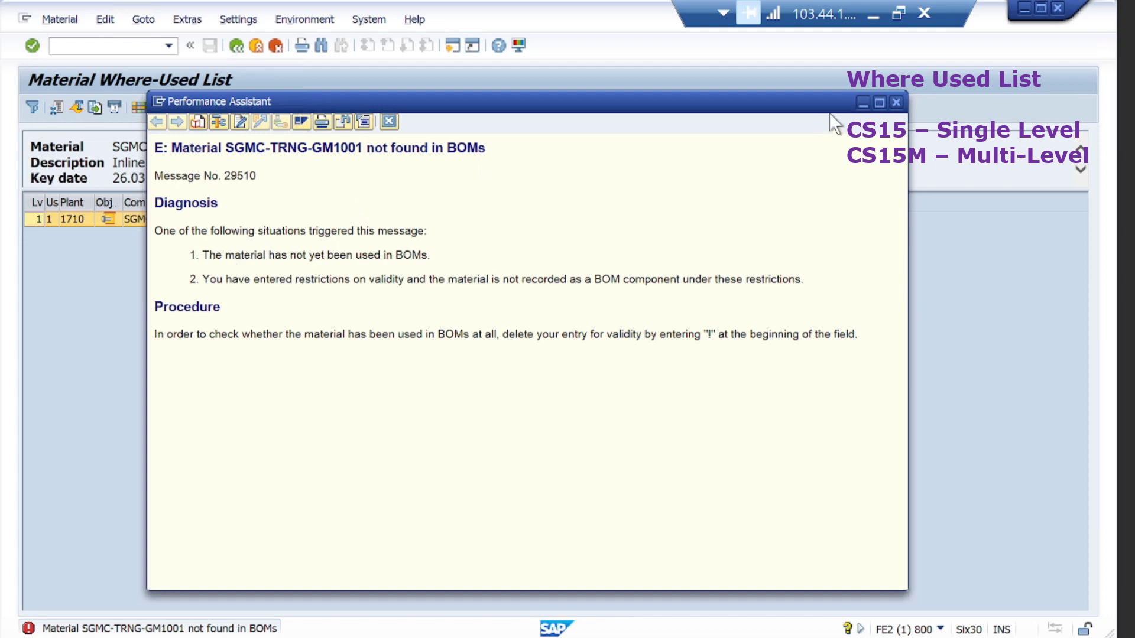
left_click(896, 103)
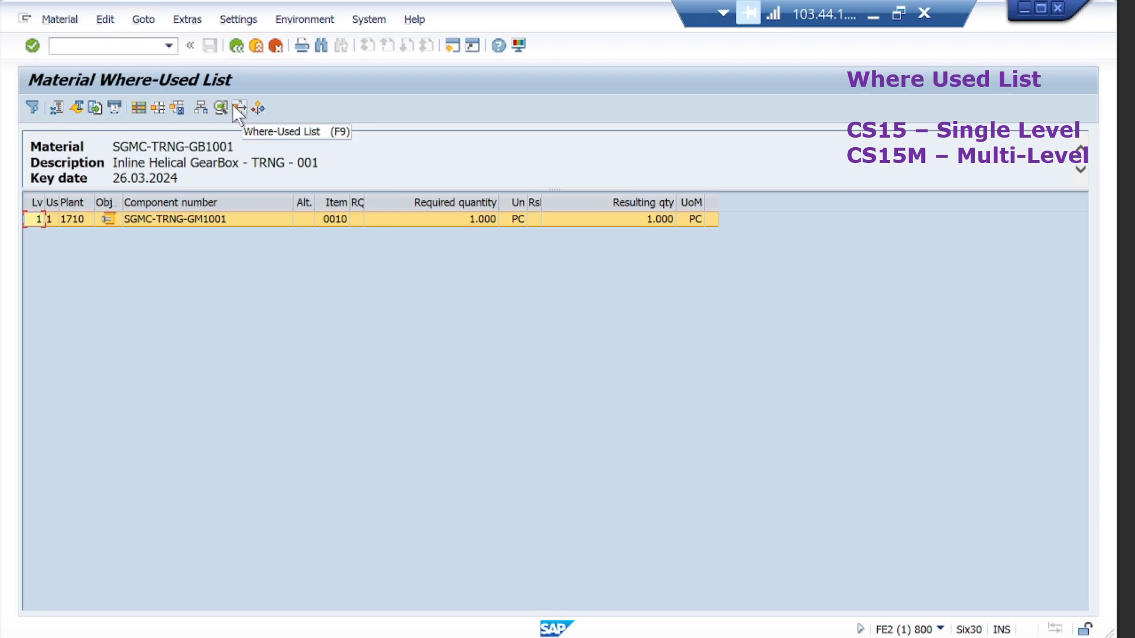
Display the BOM item details of SGMC-TRNG-GB1001 within SGMC-TRNG-GM1001, and return to the where-used list.
left_click(202, 107)
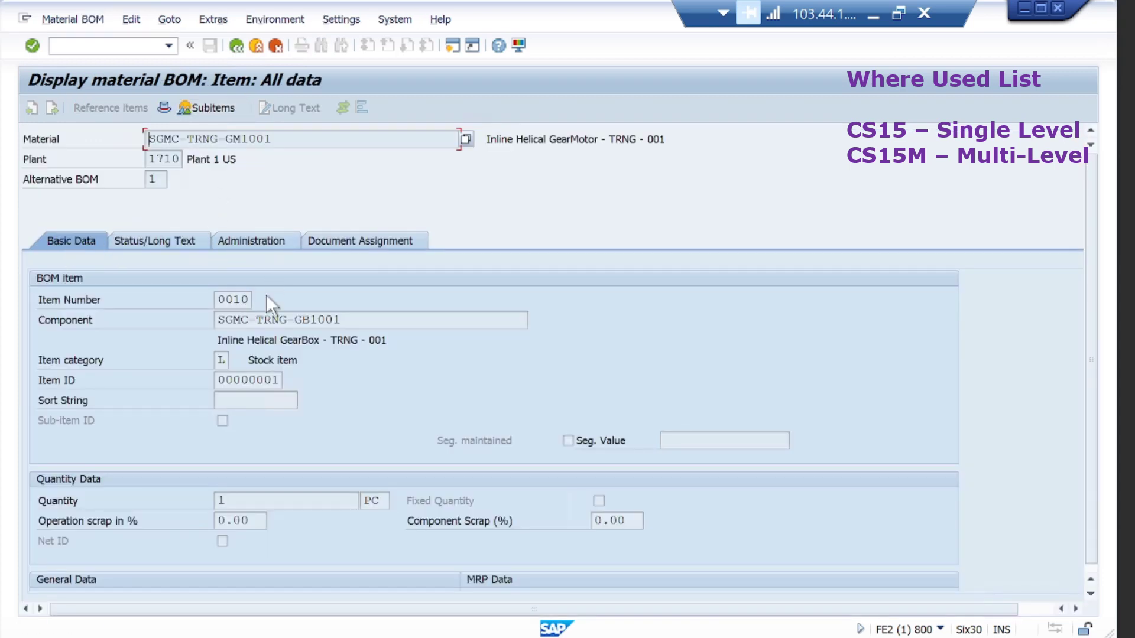
scroll(287, 388, "down", 1)
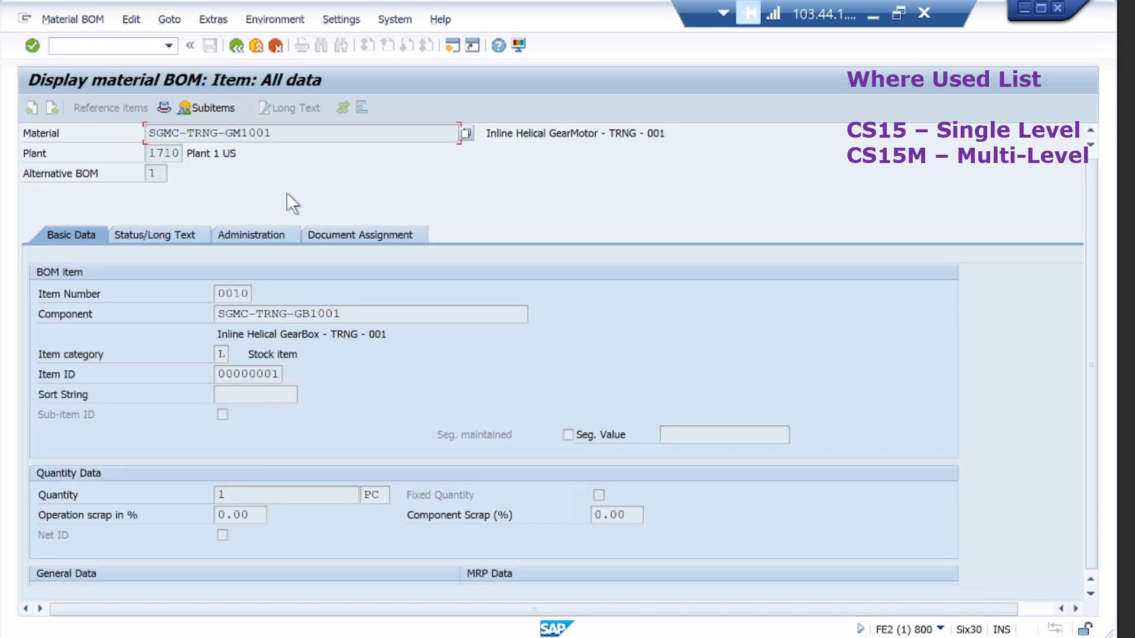
left_click(233, 45)
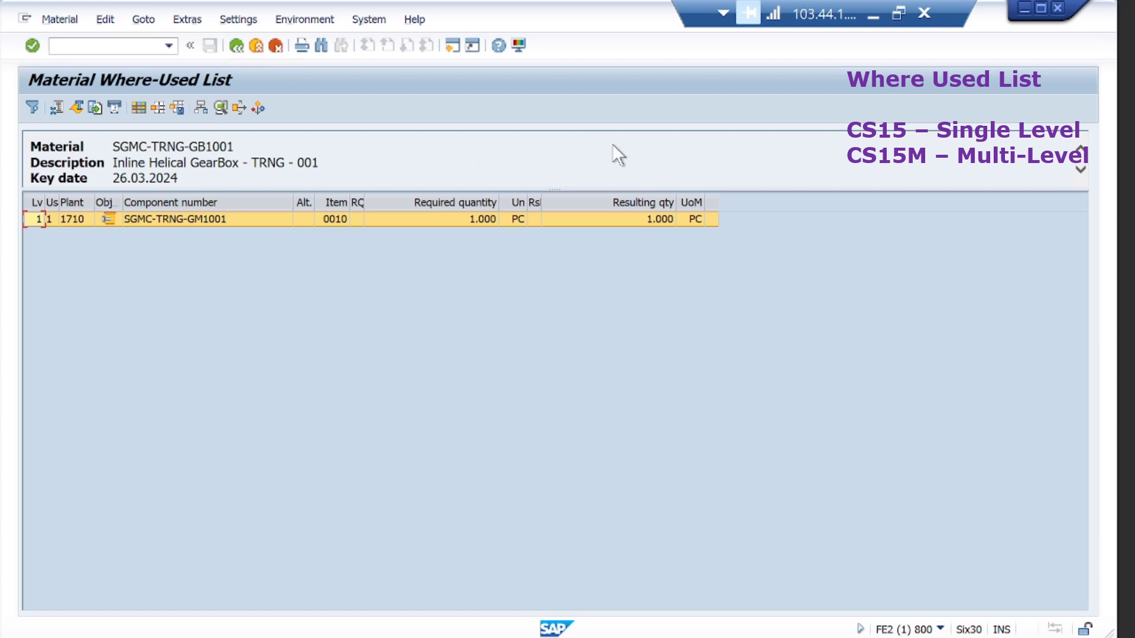
Go back through the higher-level where-used results to the list for SGMC-TRNG-RM1001.
left_click(235, 46)
left_click(236, 46)
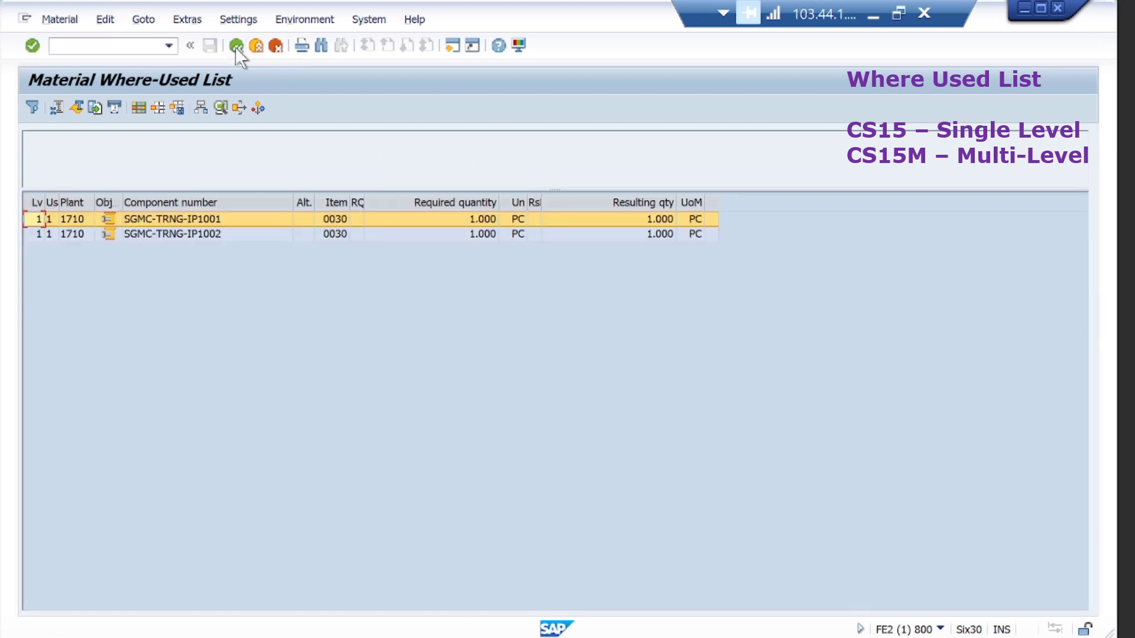
left_click(235, 46)
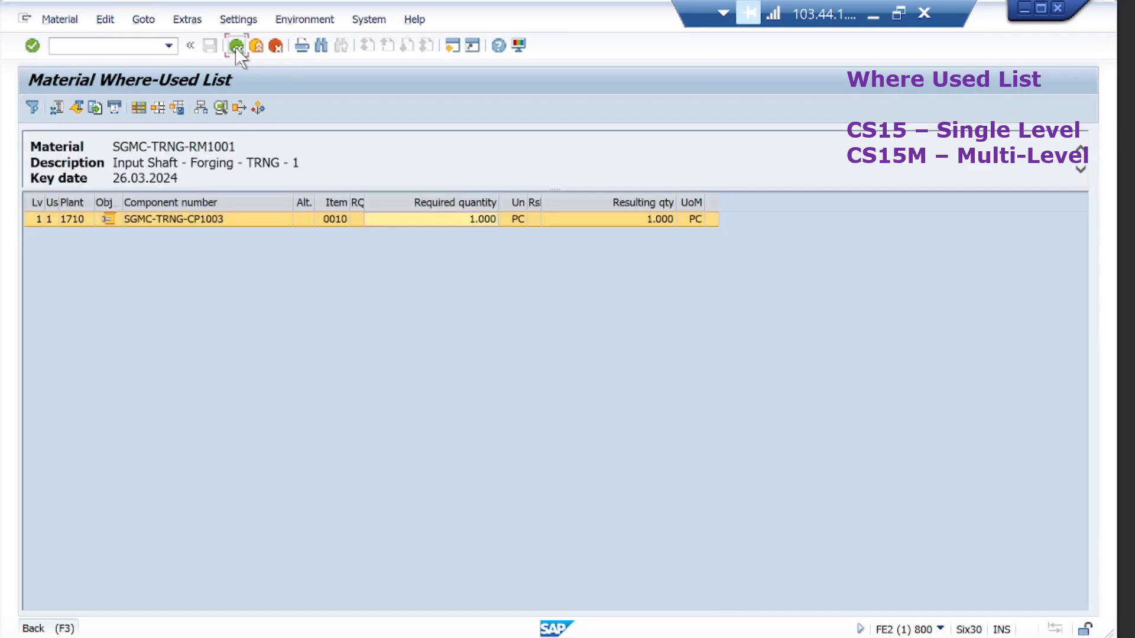
Leave the CS15 where-used list and open transaction CS15M for multiple materials.
left_click(235, 46)
left_click(235, 46)
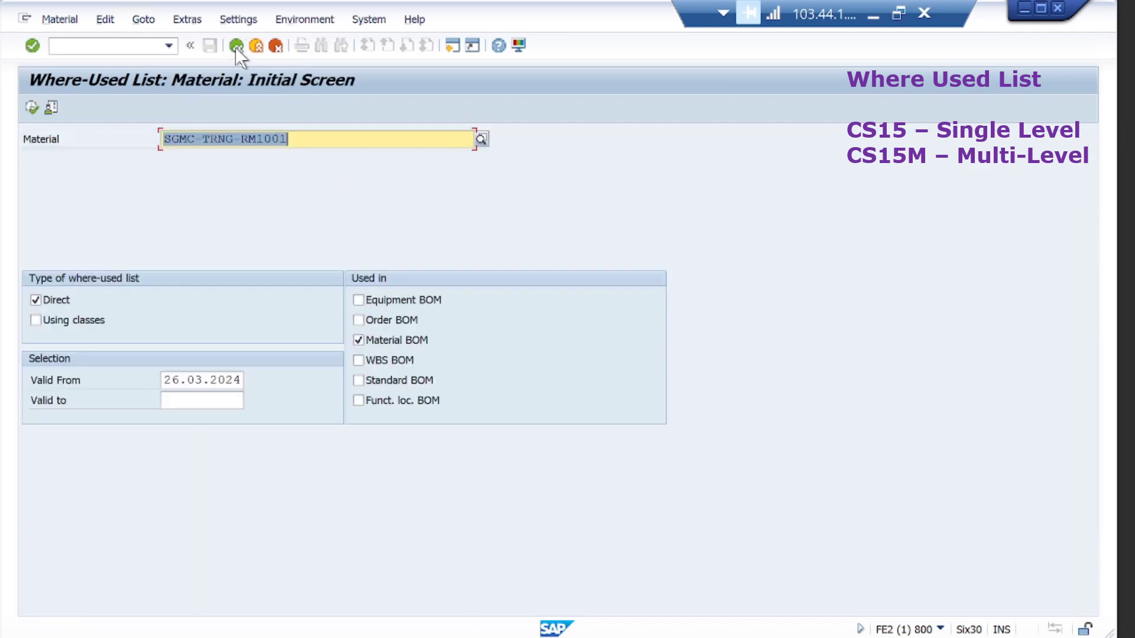
left_click(235, 46)
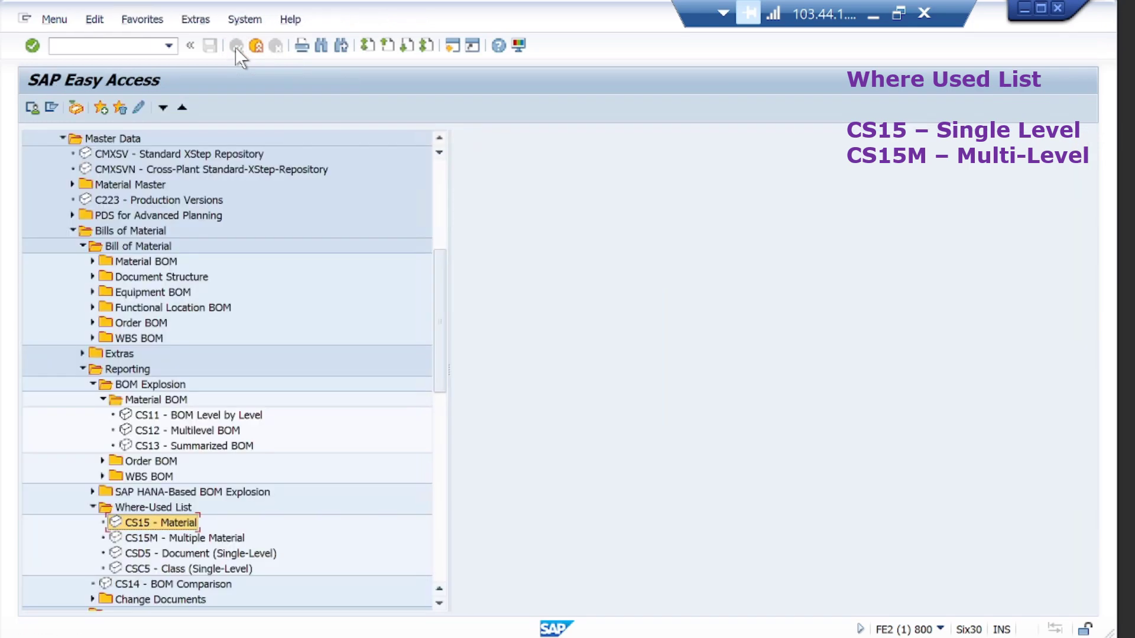
left_click(212, 538)
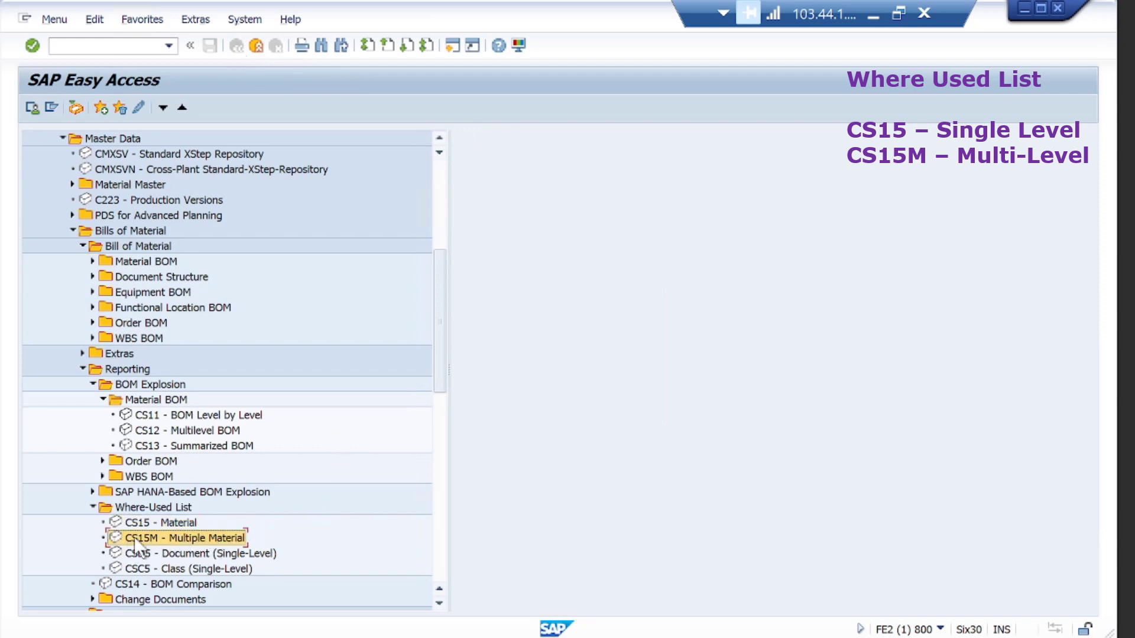
double_click(193, 535)
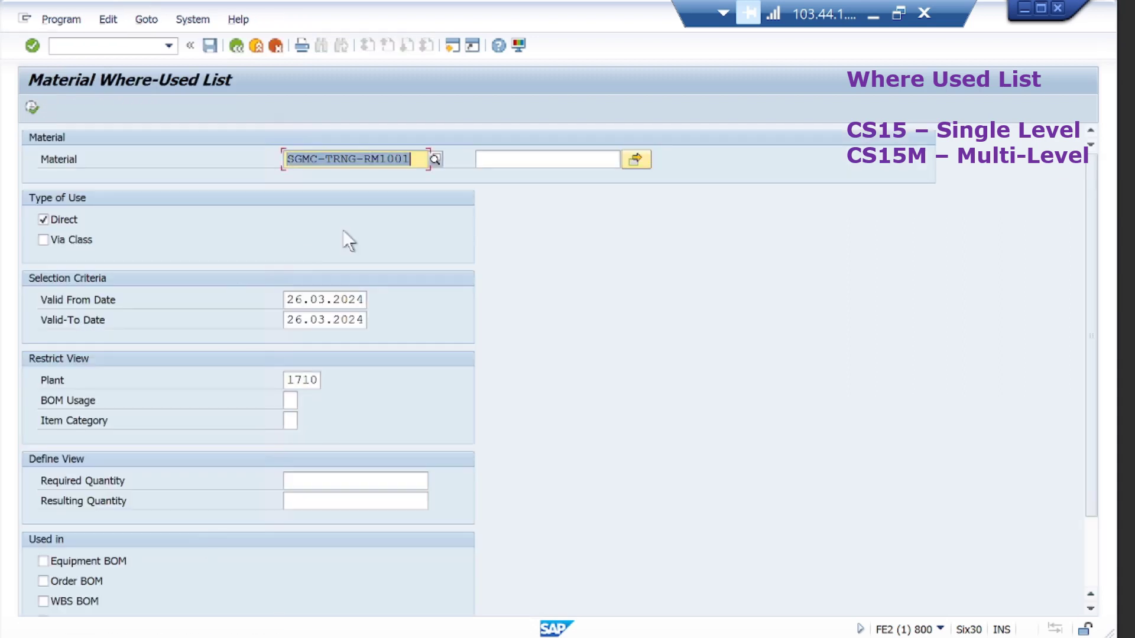
Set the material range from SGMC-TRNG-CP1001 to SGMC-TRNG-RM1001 for the where-used selection.
left_click(414, 162)
key("shift+Left")
key("shift+Left")
key("shift+Left")
key("shift+Left")
key("shift+Left")
key("shift+Left")
type("C")
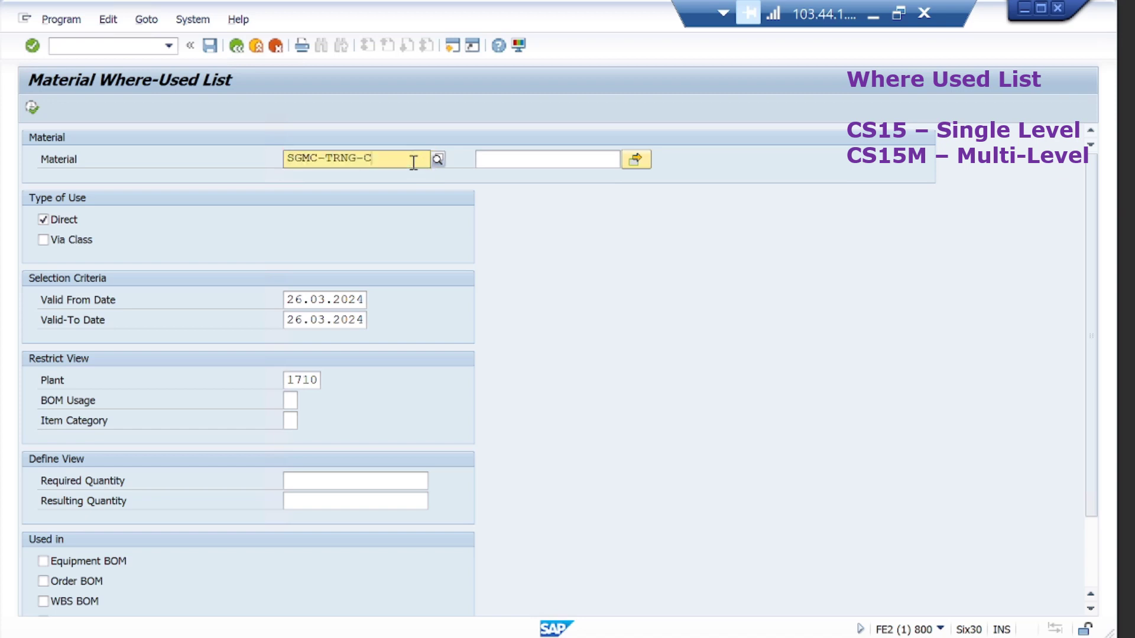
type("P1001")
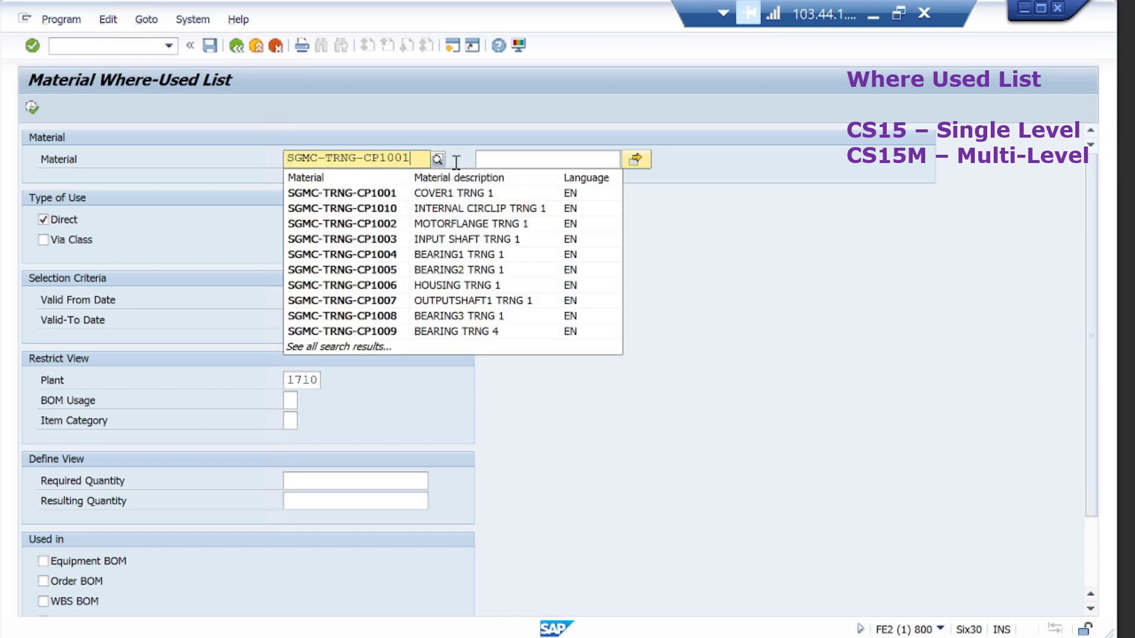
left_click(508, 157)
type("SGMC-TRNG-RM1001")
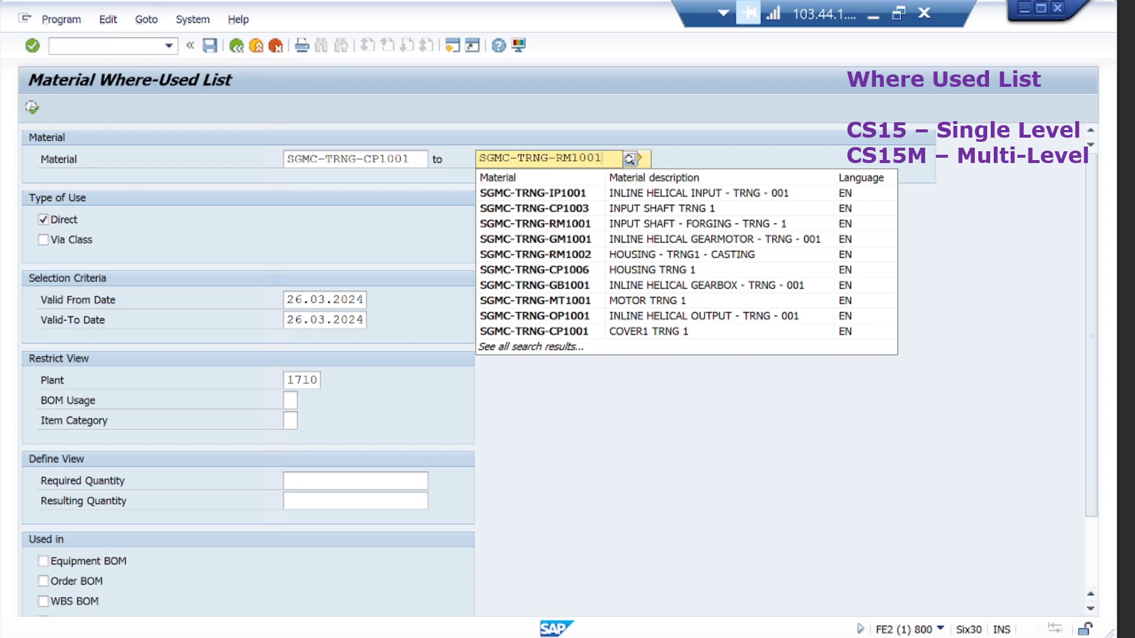
key("Return")
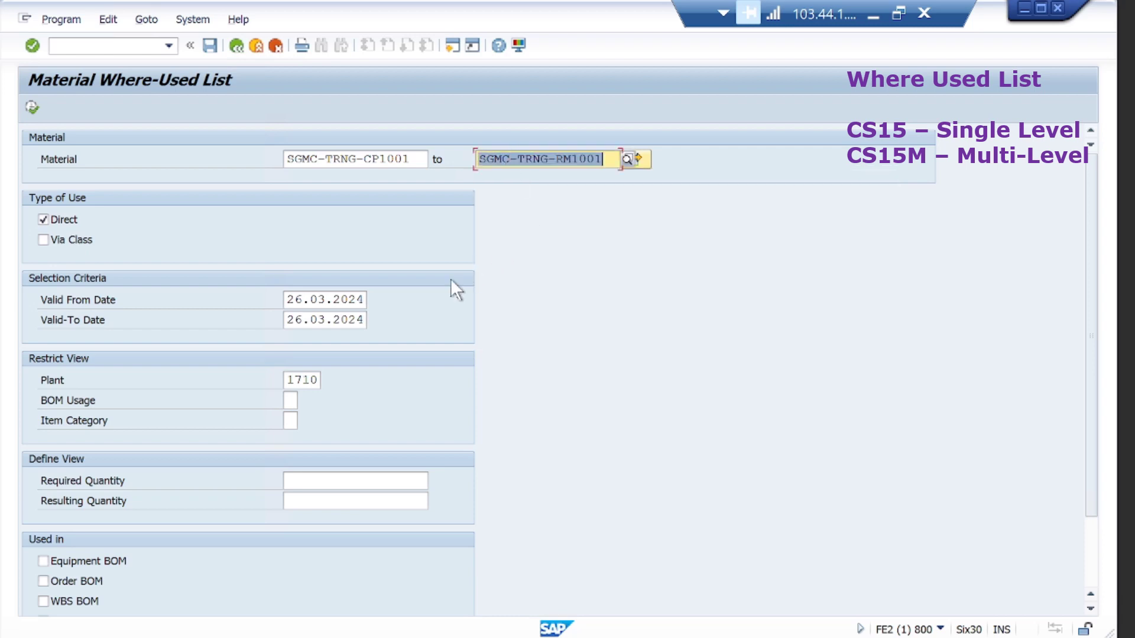
Set the required quantity to 1, check the BOM usage options, and run the multi-level where-used list.
left_click(363, 479)
type("1")
left_click(432, 470)
scroll(553, 463, "down", 1)
scroll(552, 462, "down", 1)
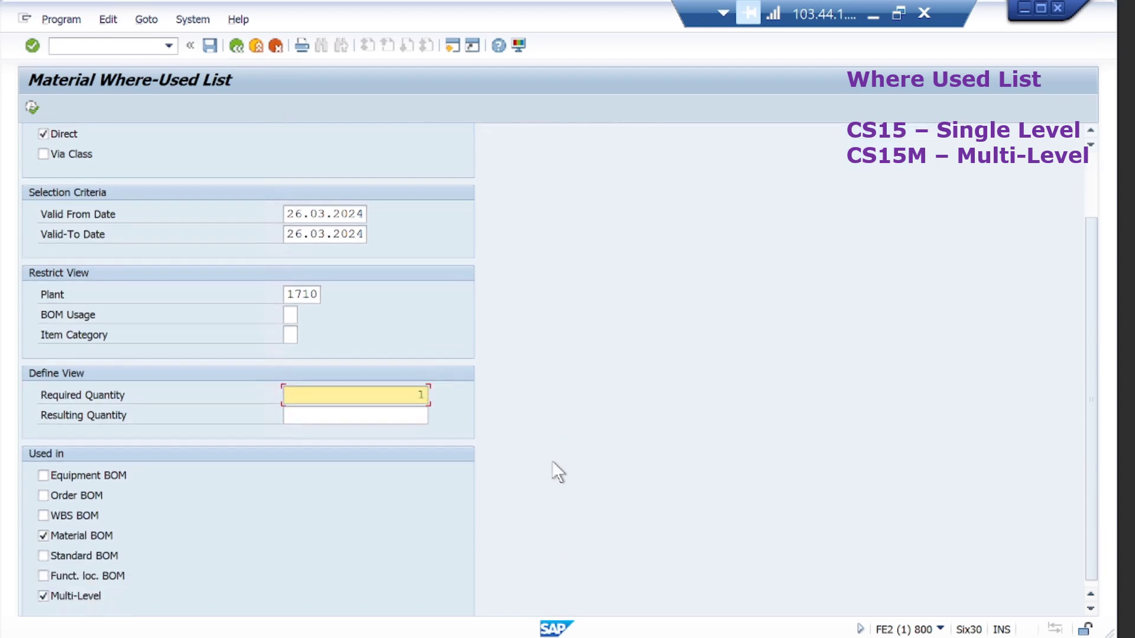
scroll(307, 531, "down", 1)
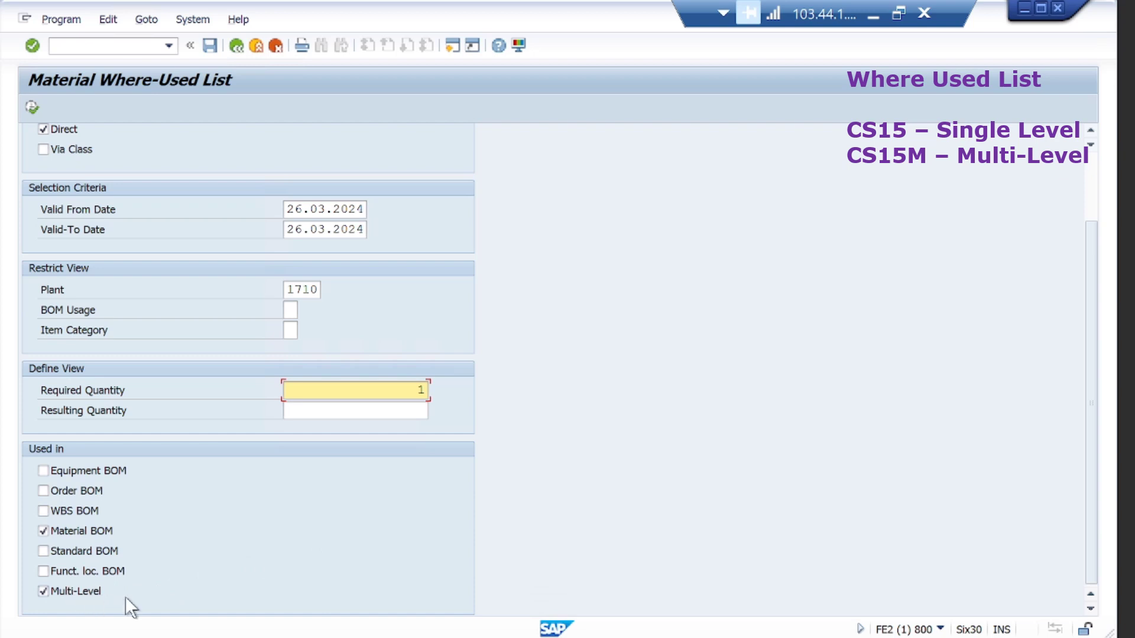
scroll(178, 352, "up", 2)
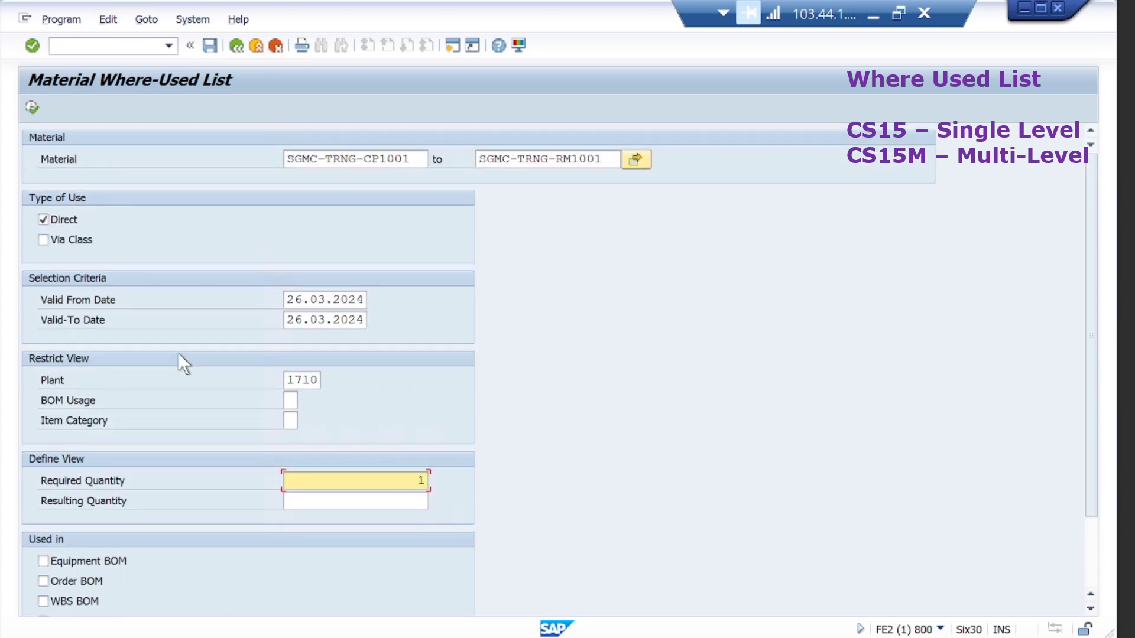
scroll(178, 352, "down", 2)
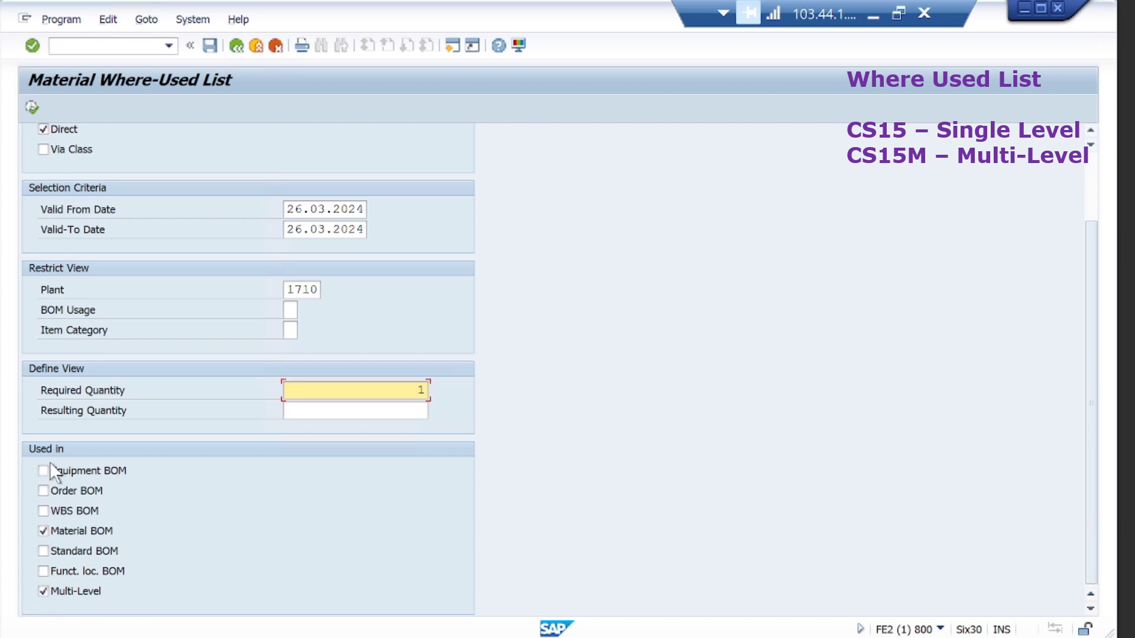
left_click(32, 103)
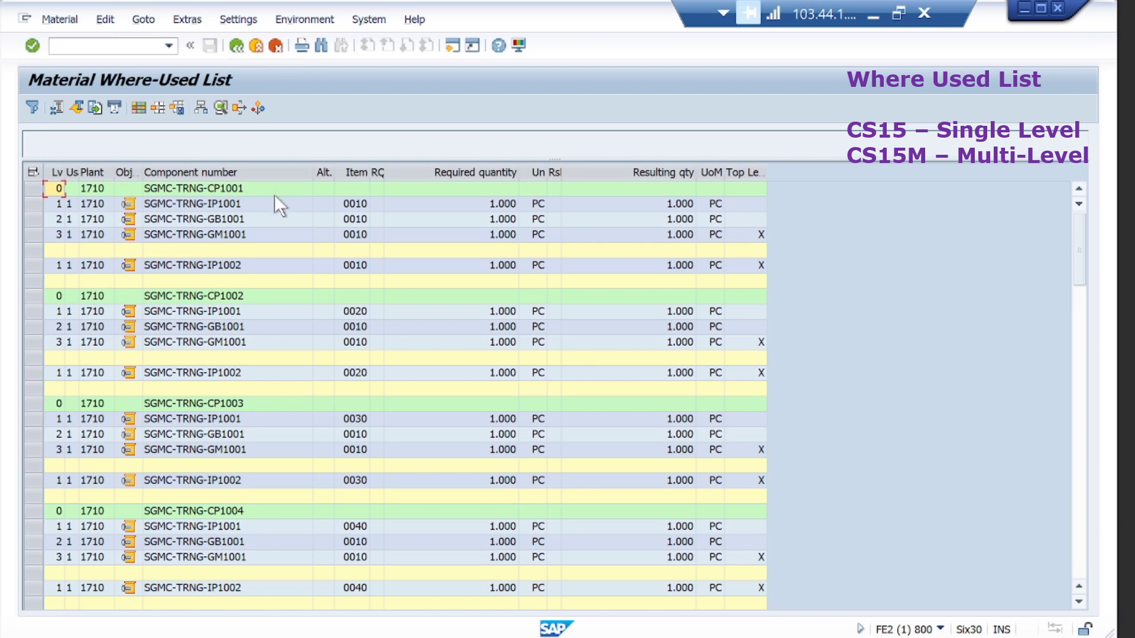
Examine the multi-level where-used chains of SGMC-TRNG-CP1001 and SGMC-TRNG-CP1002, up to the SGMC-TRNG-CP1003 entry.
left_click(231, 204)
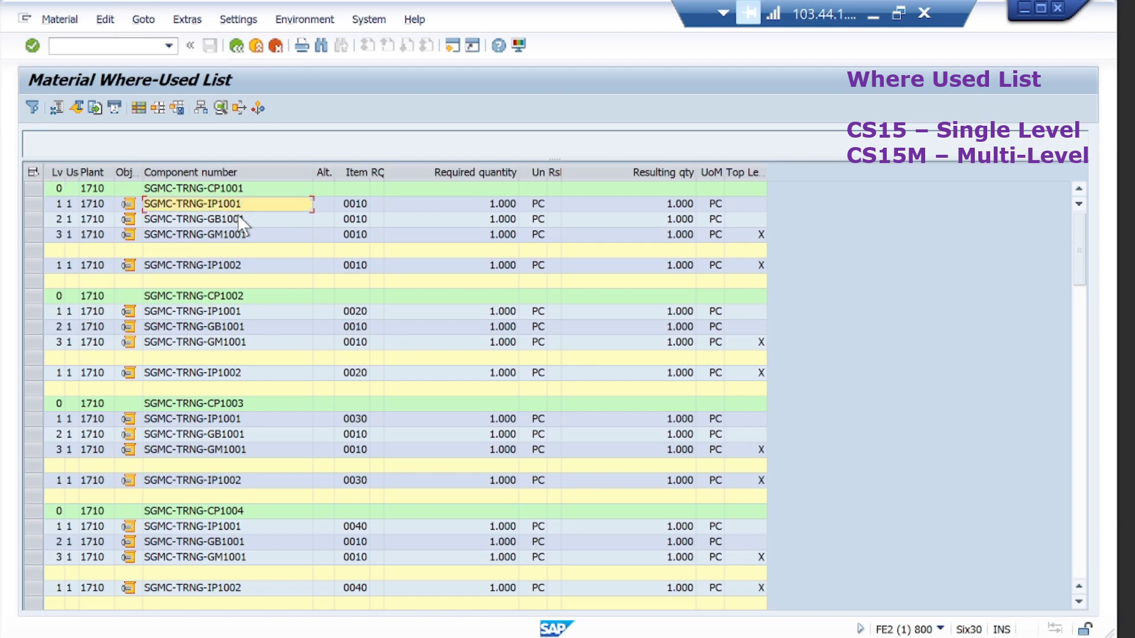
left_click(238, 215)
left_click(247, 233)
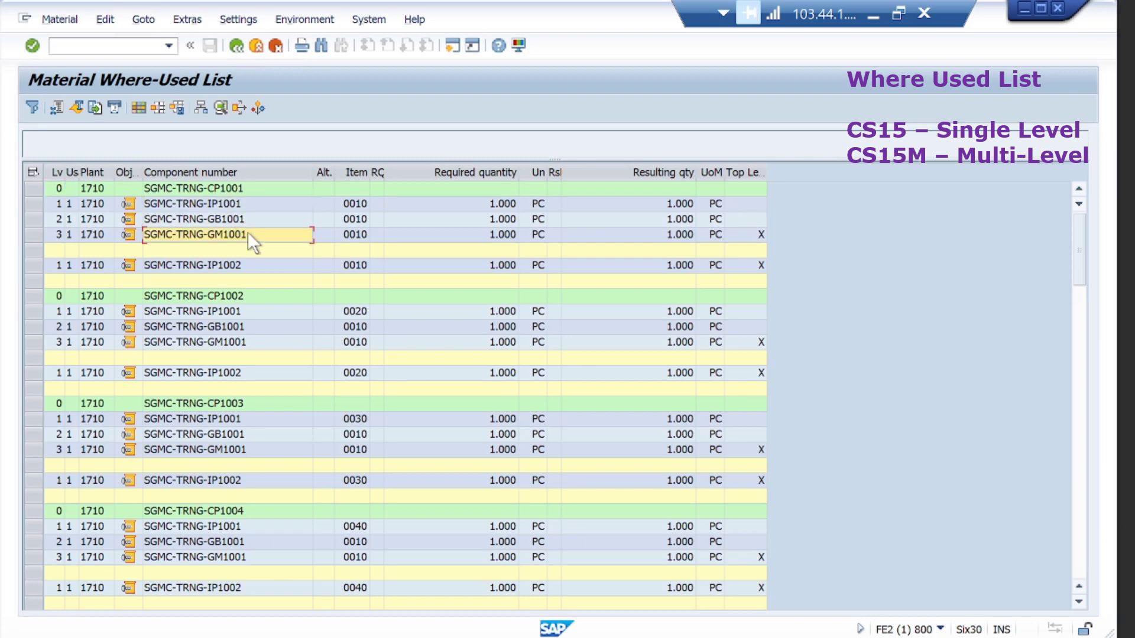
left_click(249, 267)
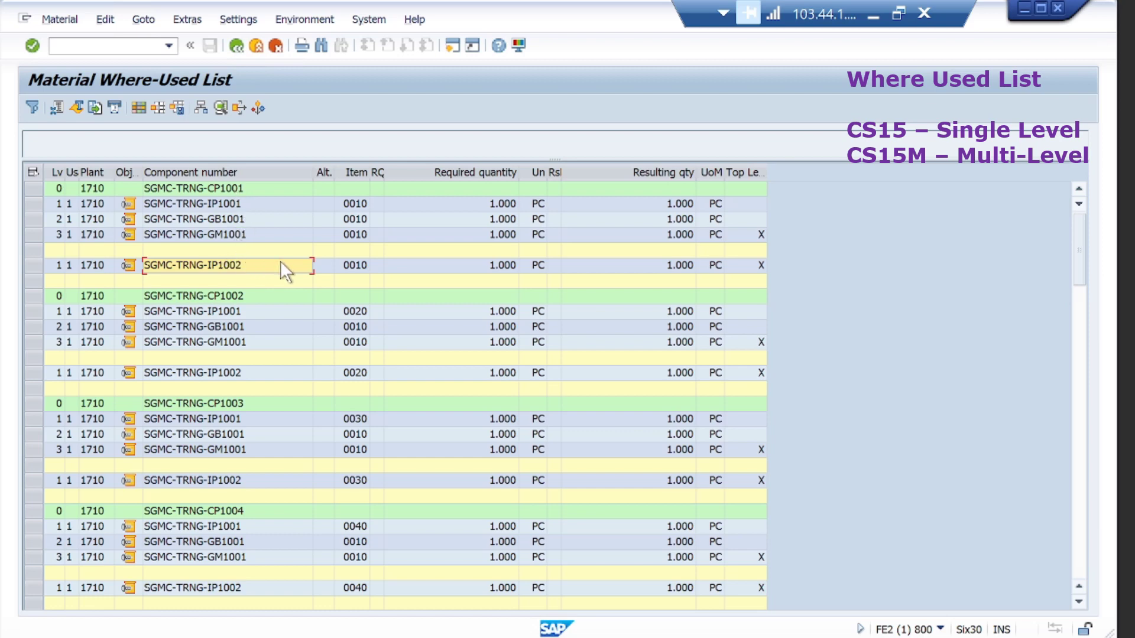
left_click(238, 294)
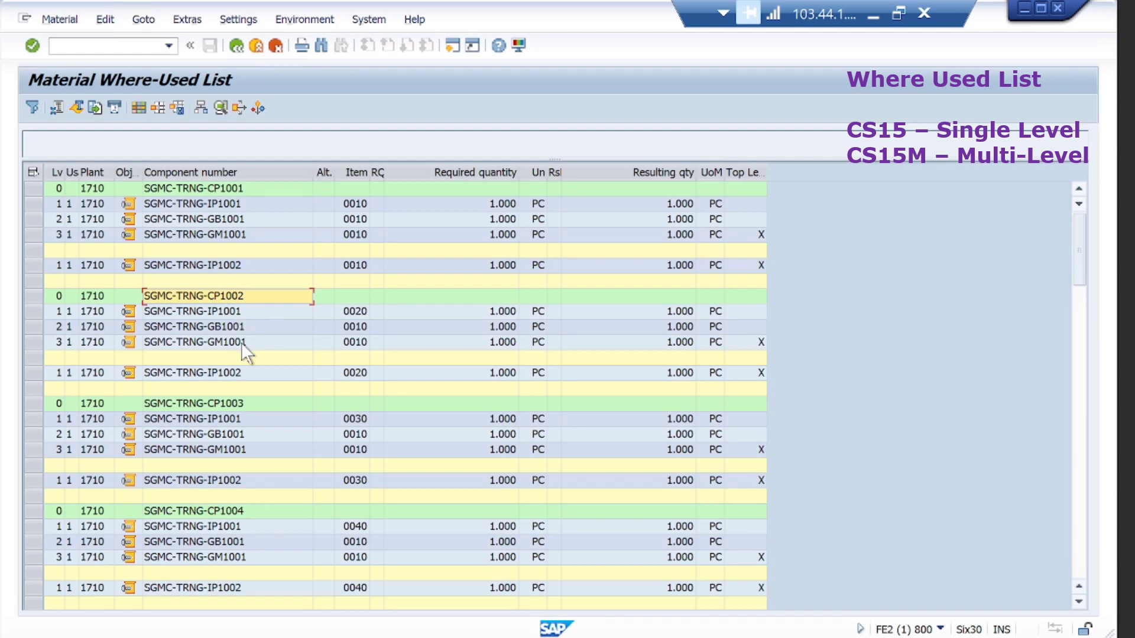
left_click(231, 374)
left_click(241, 405)
Review the where-used entries of SGMC-TRNG-CP1006 and the remaining components through to the end of the list.
scroll(243, 449, "down", 7)
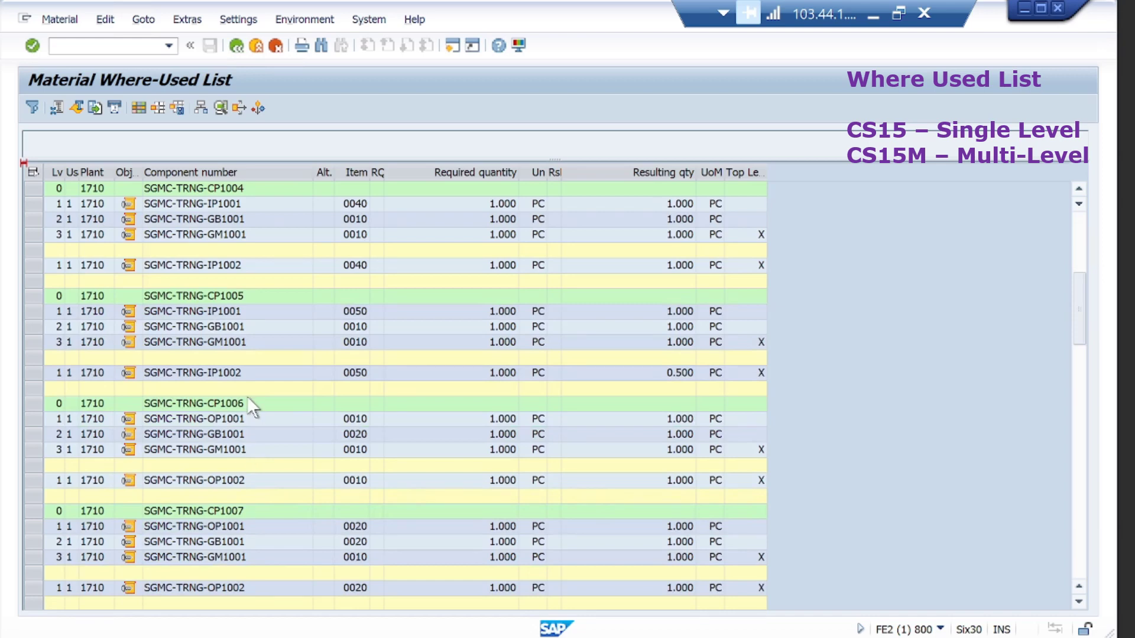
left_click(244, 405)
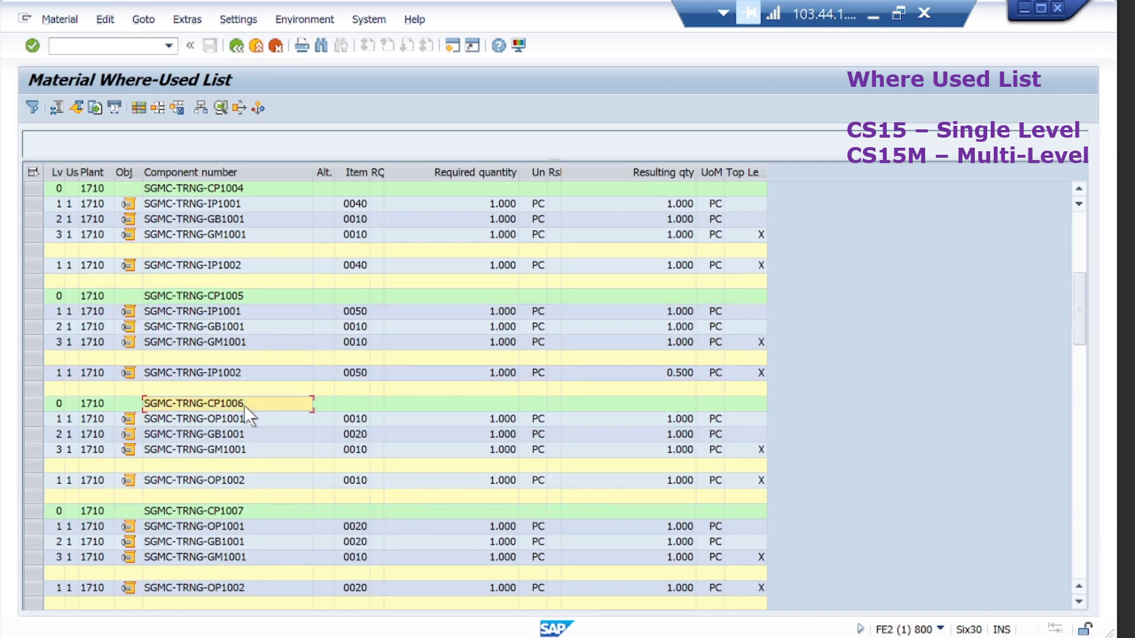
left_click(230, 417)
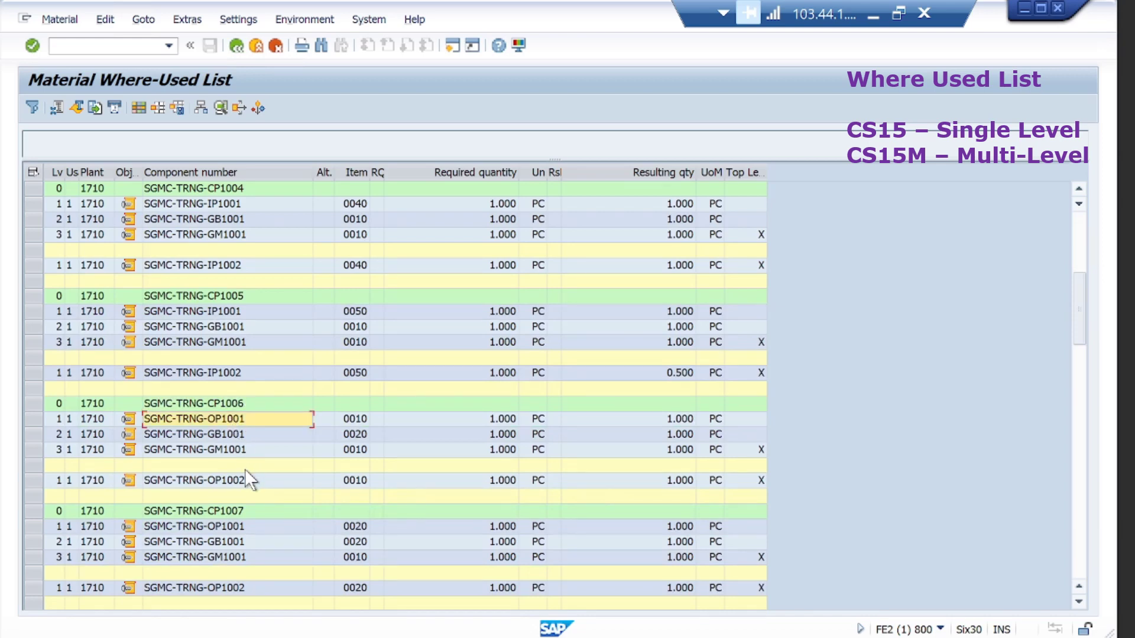
left_click(232, 479)
scroll(232, 479, "down", 3)
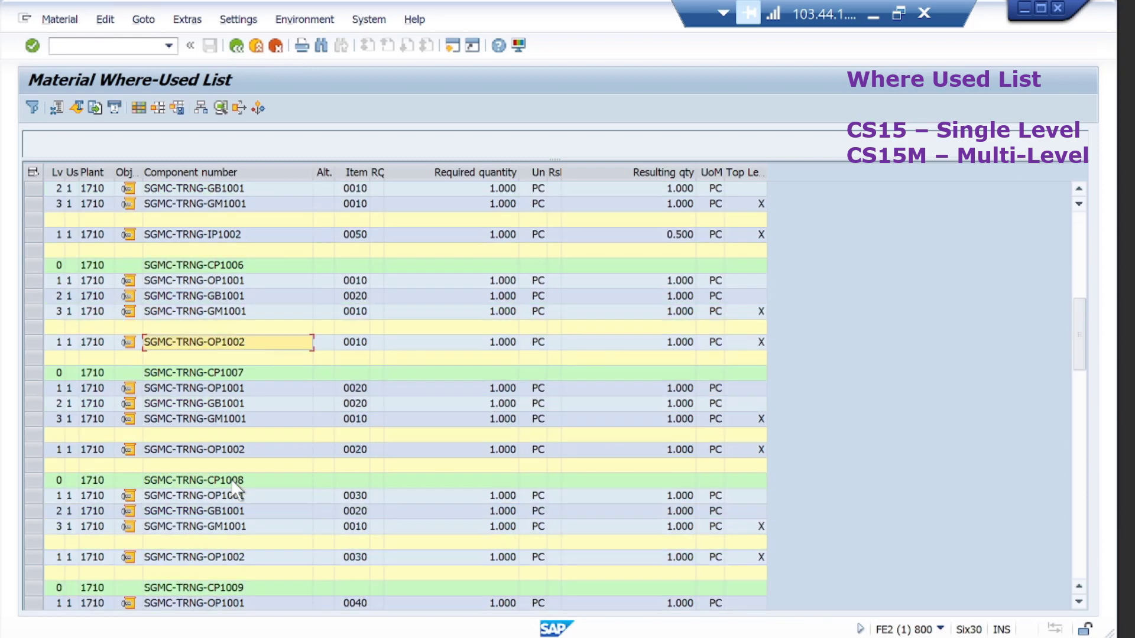
scroll(232, 479, "down", 20)
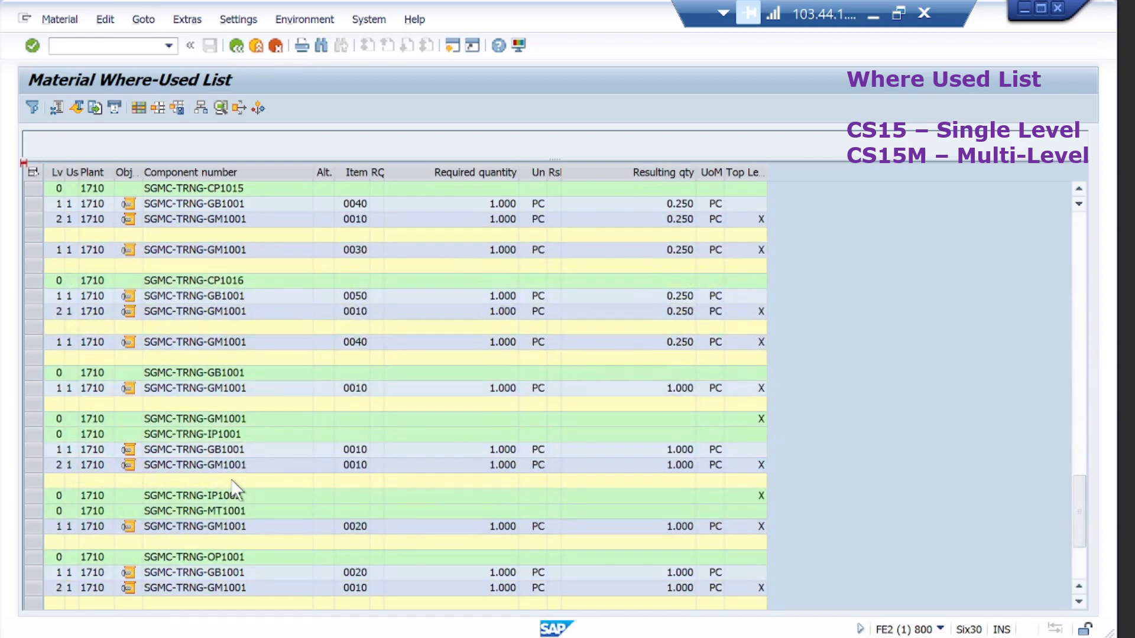
scroll(235, 490, "down", 2)
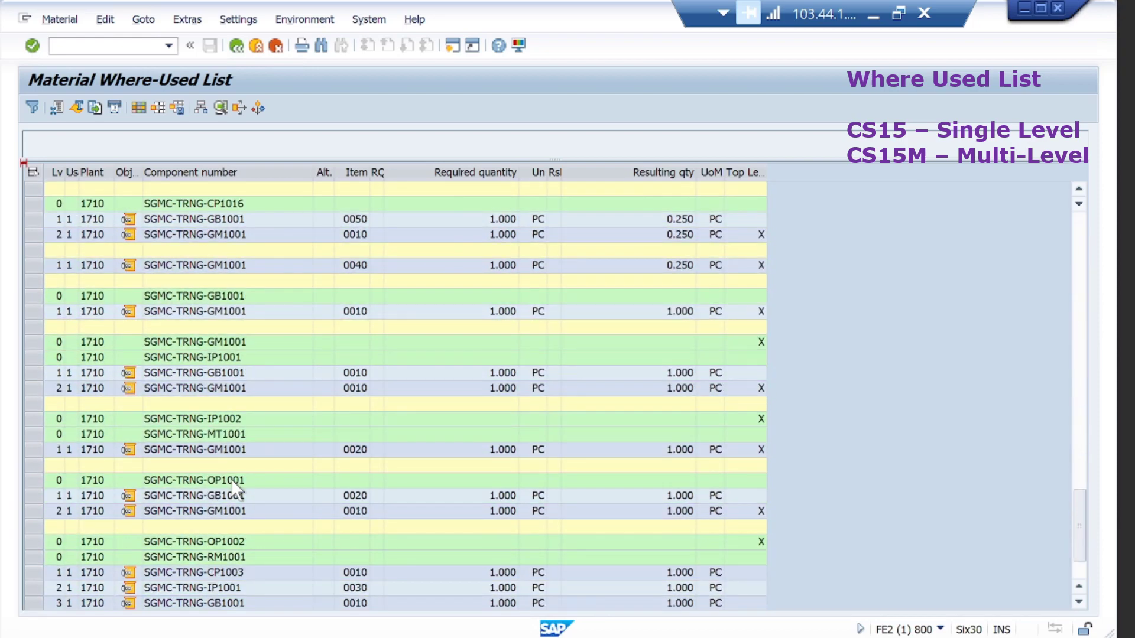
scroll(235, 490, "down", 2)
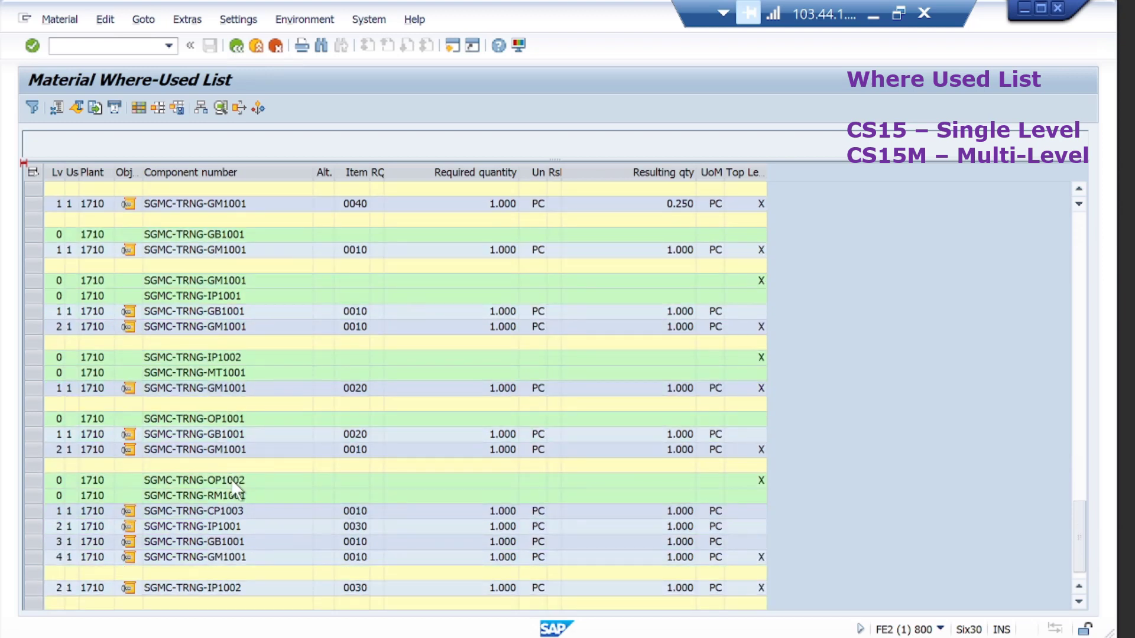
Trace the multi-level where-used chain of SGMC-TRNG-RM1001 through CP1003, IP1001 and GB1001 up to SGMC-TRNG-GM1001.
left_click(211, 482)
left_click(228, 496)
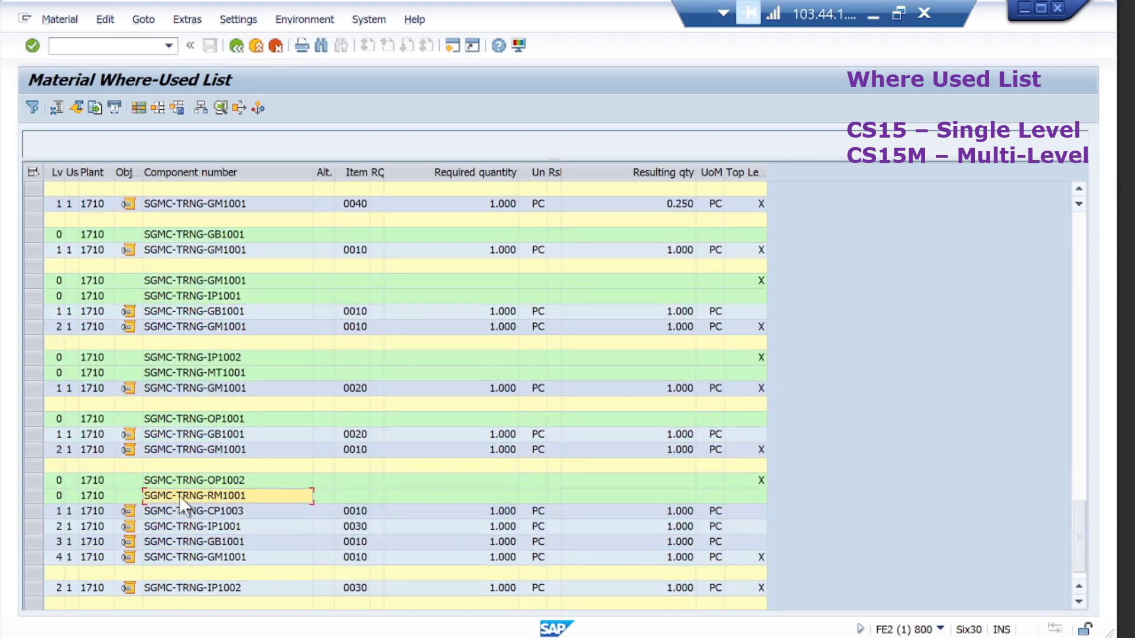
left_click(236, 481)
left_click(233, 496)
scroll(232, 496, "down", 1)
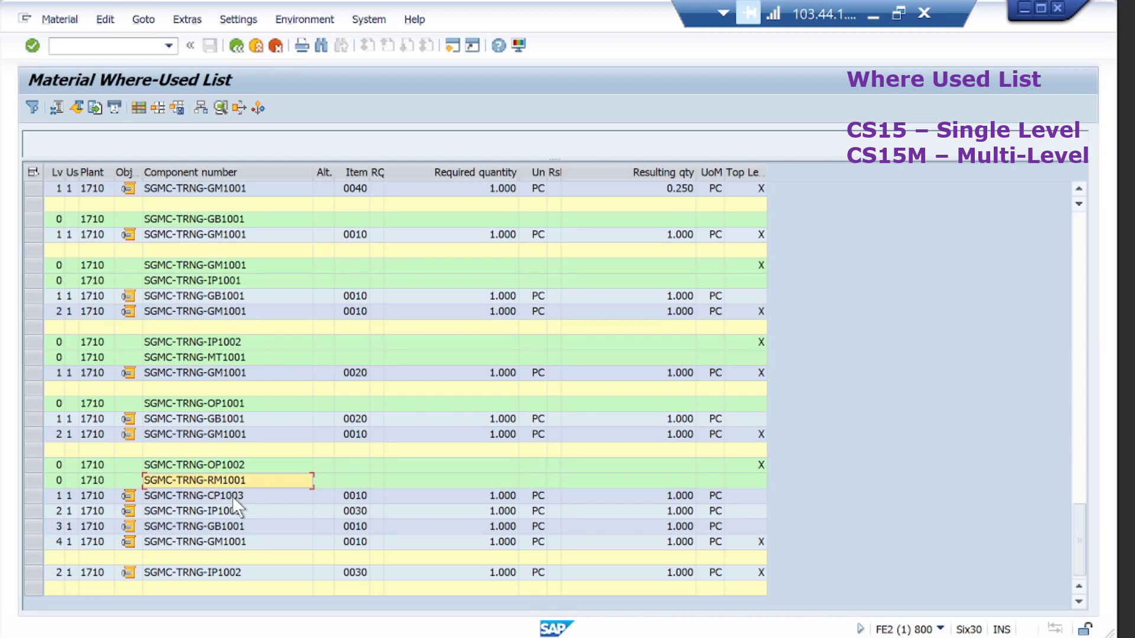
left_click(232, 497)
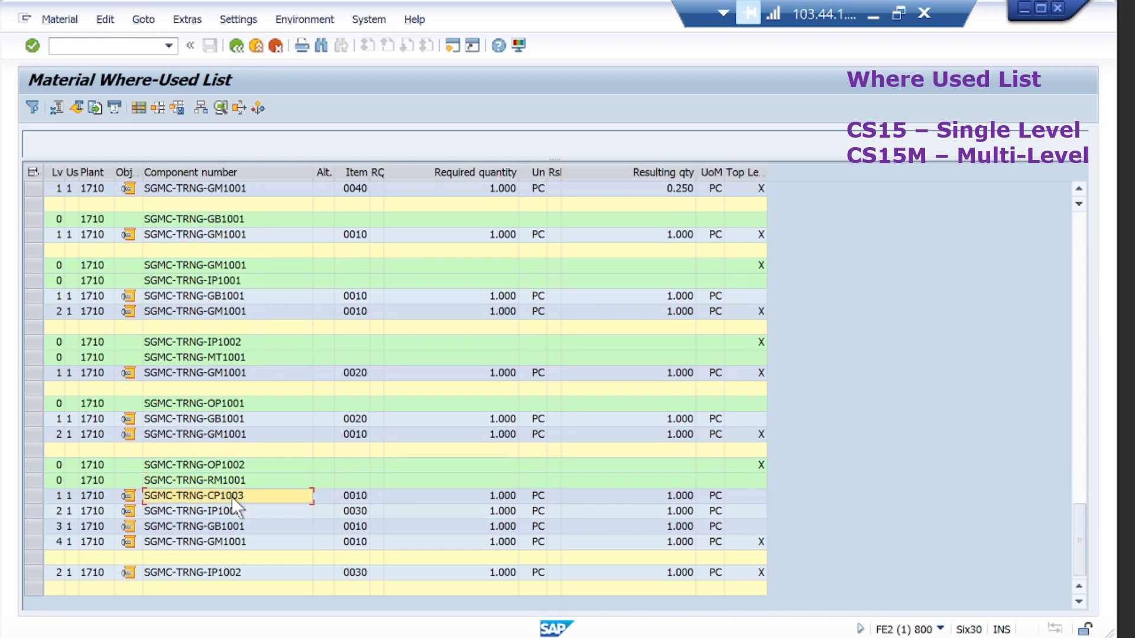
left_click(226, 510)
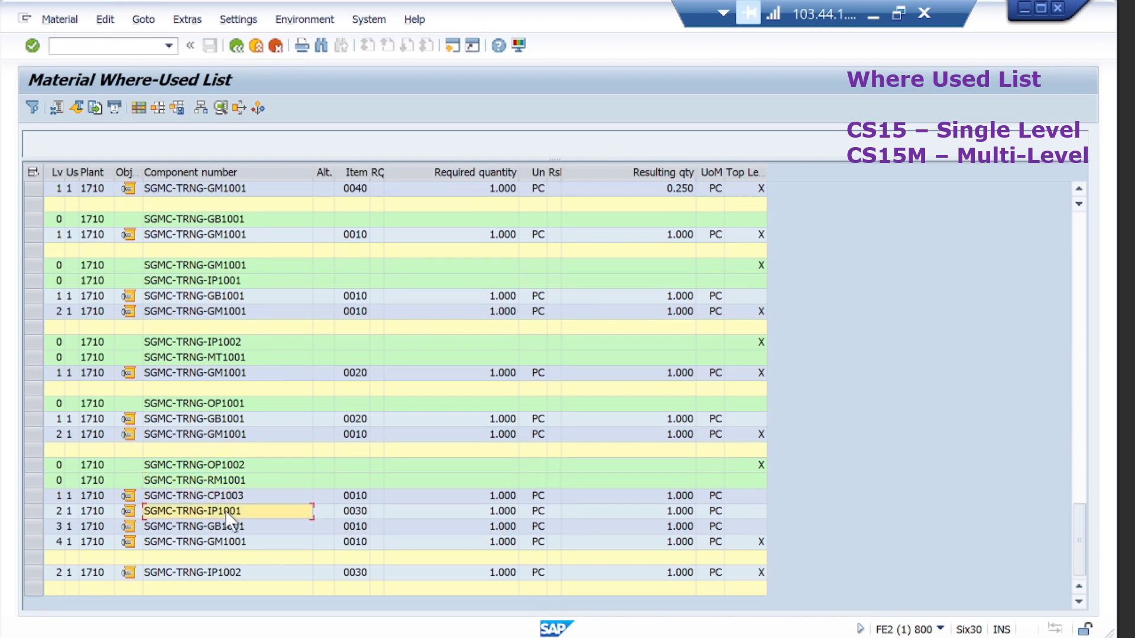
left_click(237, 526)
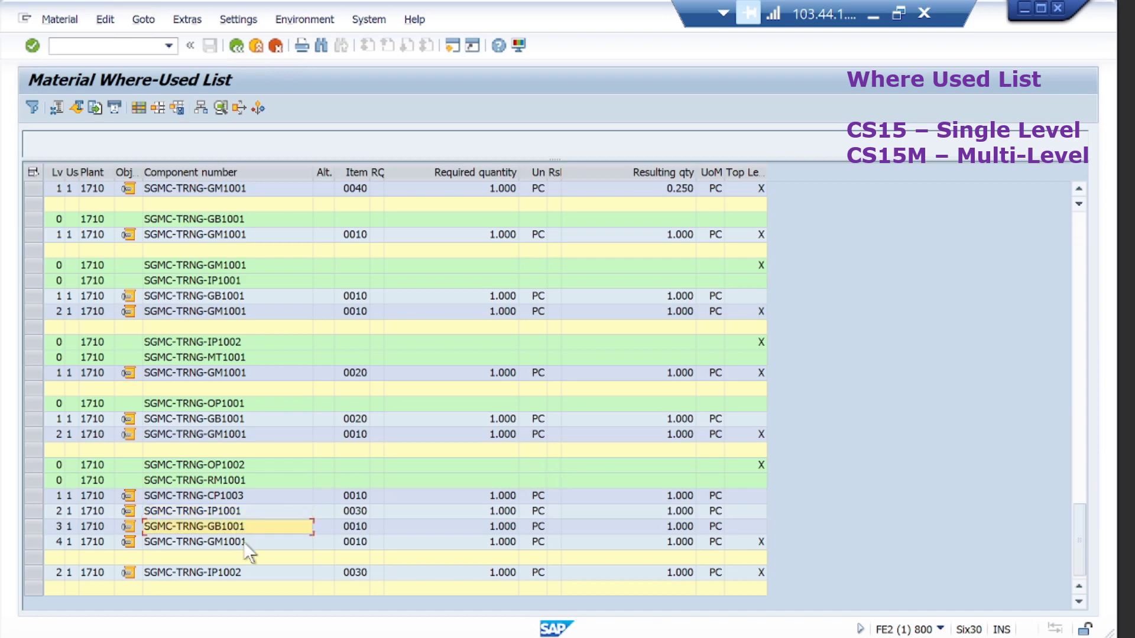
left_click(244, 542)
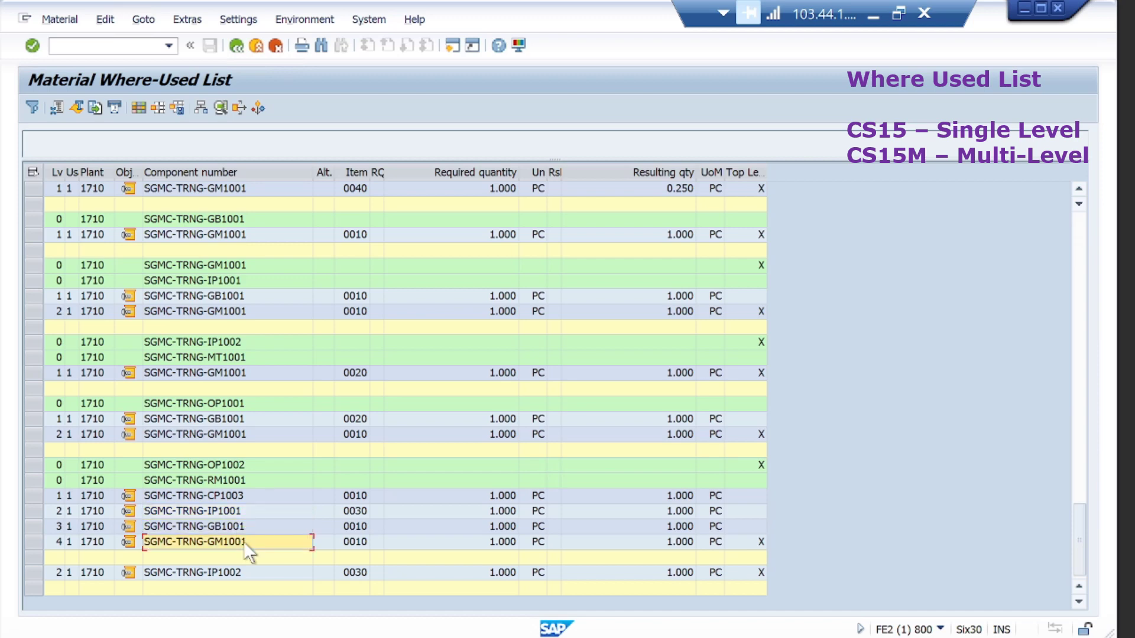
Display the where-used list of SGMC-TRNG-GB1001 from its row under SGMC-TRNG-CP1014, and return to the multi-level list.
scroll(293, 375, "up", 6)
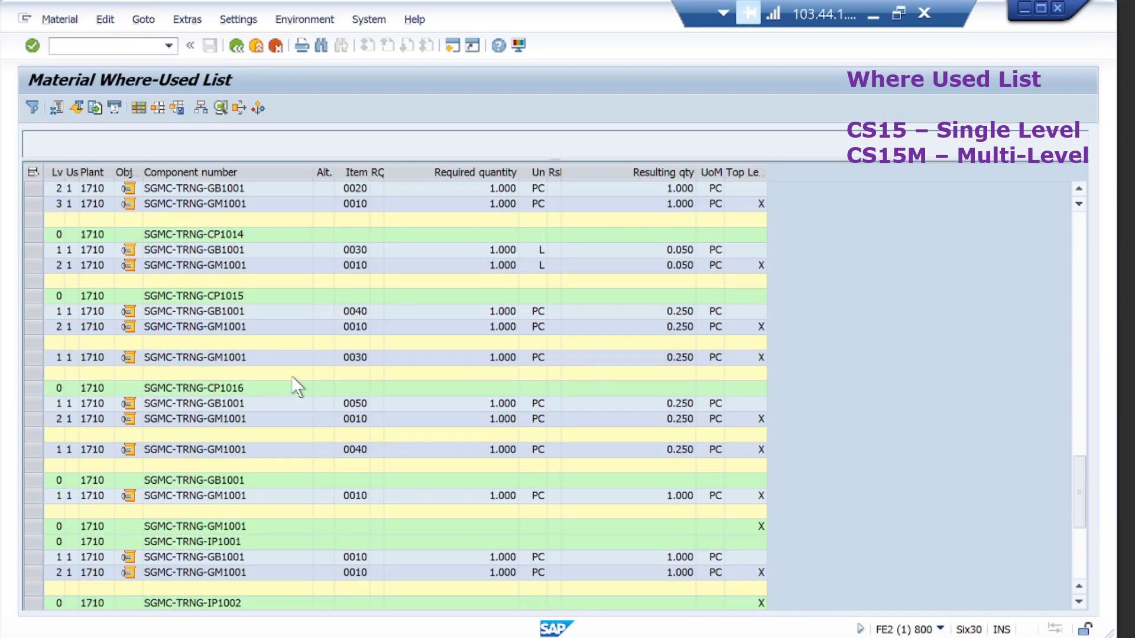
left_click(34, 249)
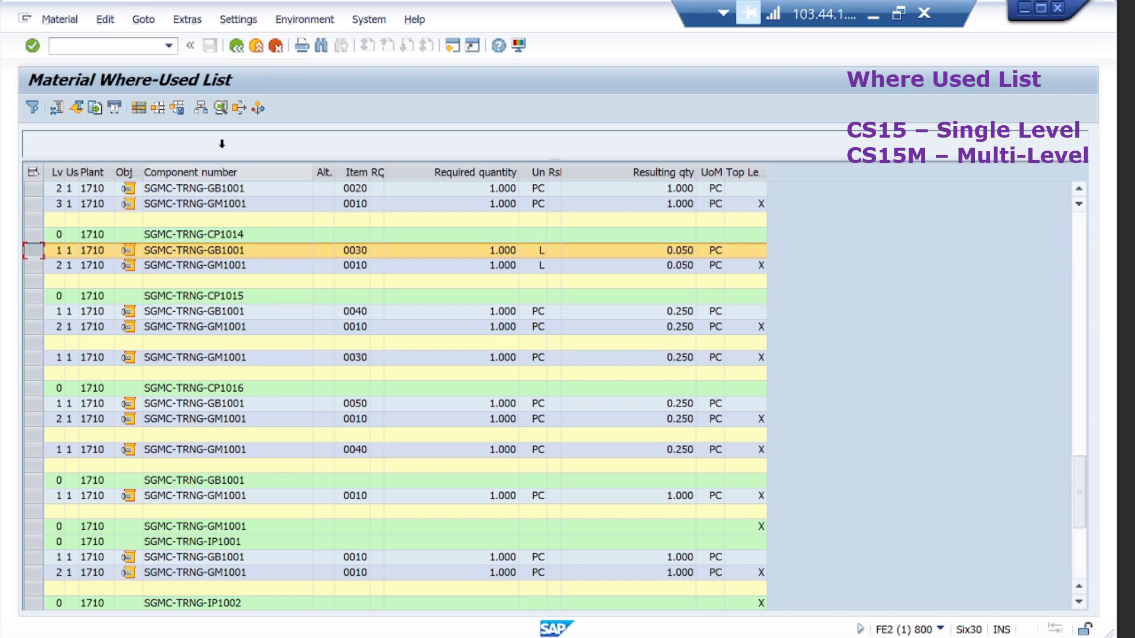
left_click(239, 107)
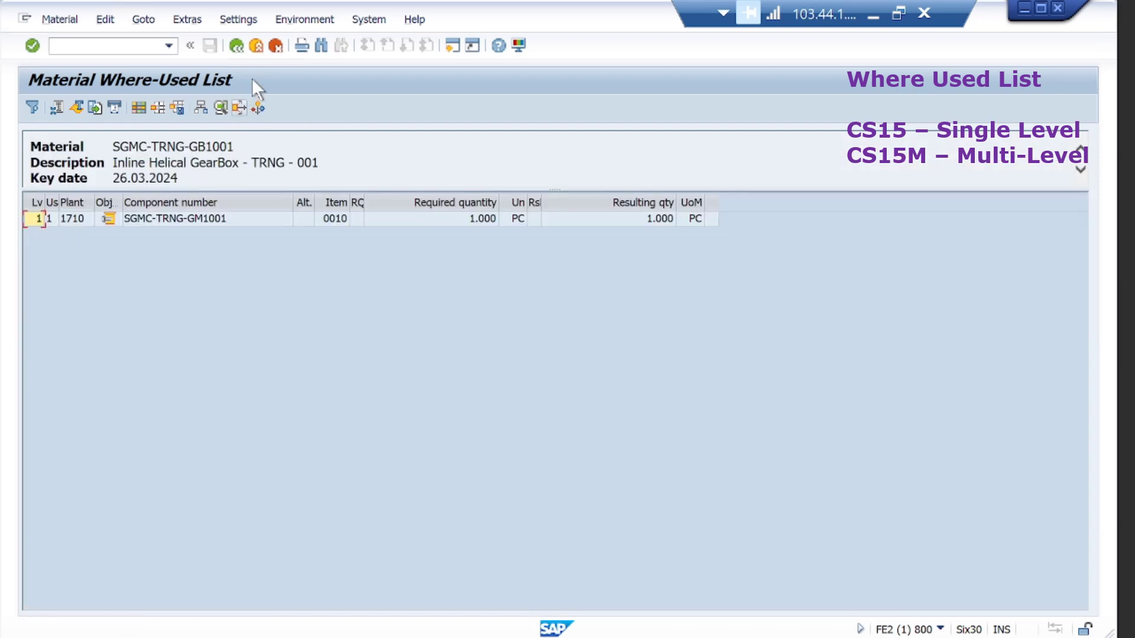
left_click(235, 46)
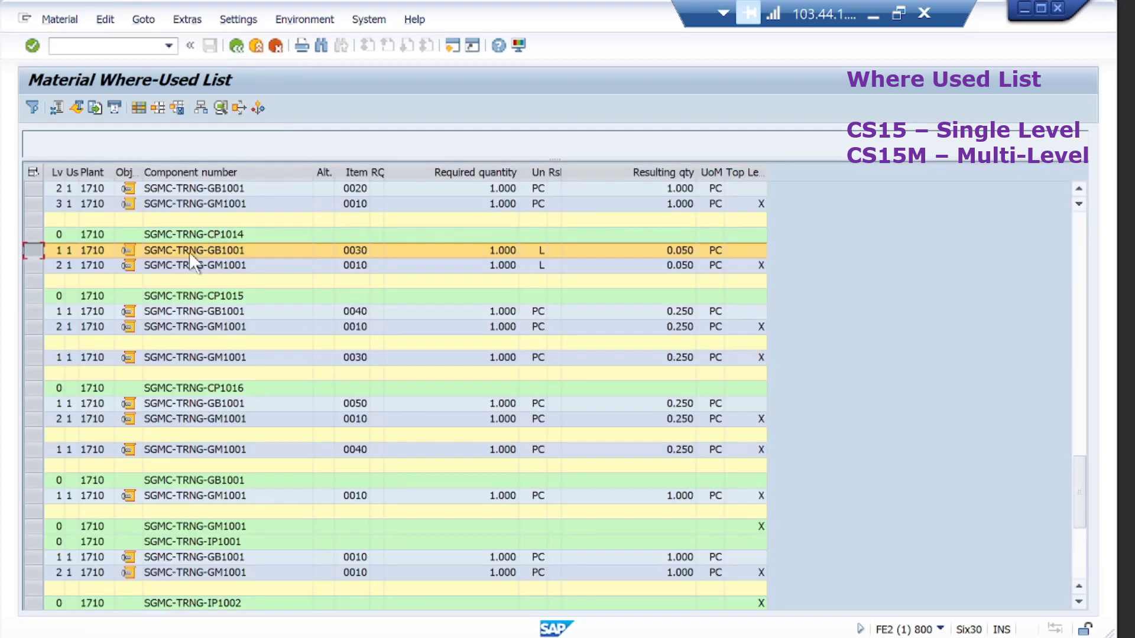
left_click(218, 265)
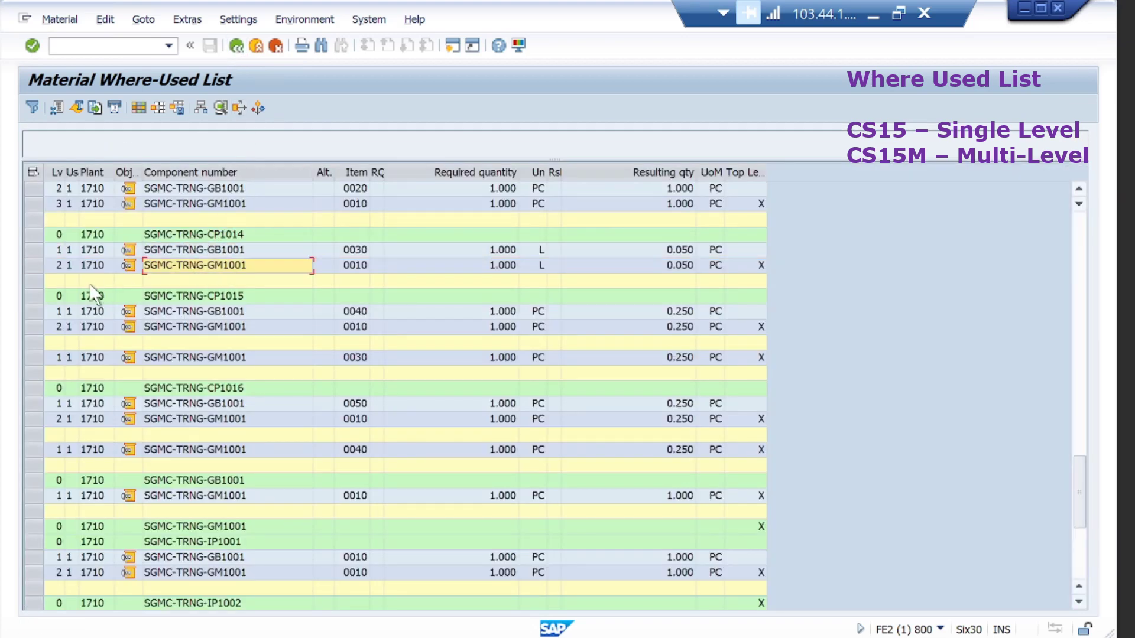
Check the level of SGMC-TRNG-GM1001 under SGMC-TRNG-CP1014 and the top-level indicator of its previous entry, and minimize the remote session.
left_click(58, 267)
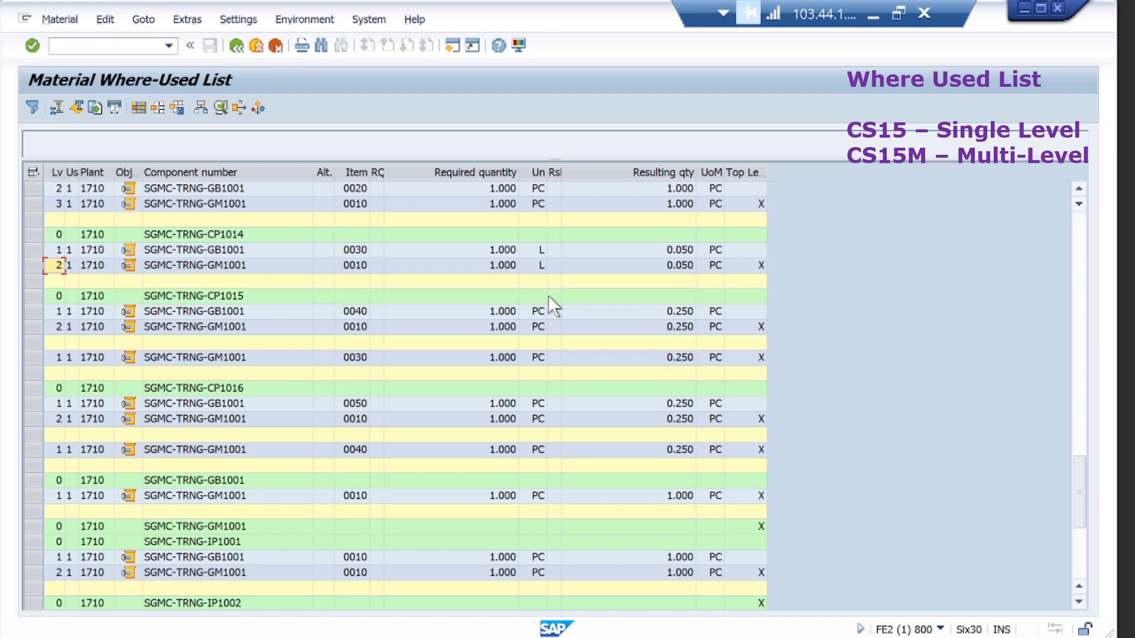
left_click(748, 204)
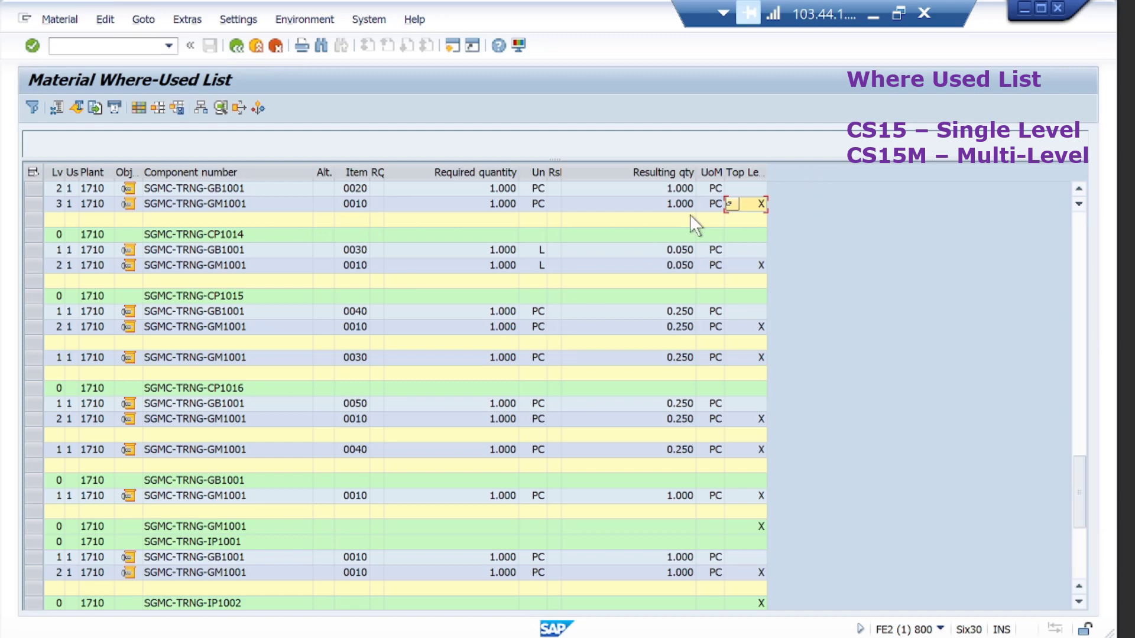
left_click(873, 14)
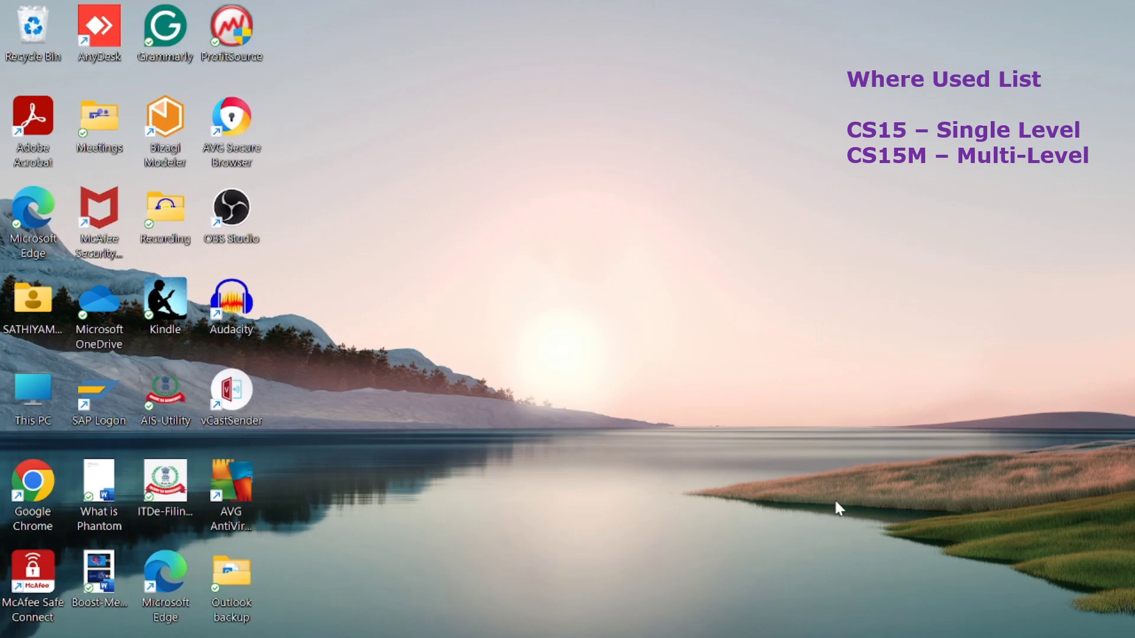
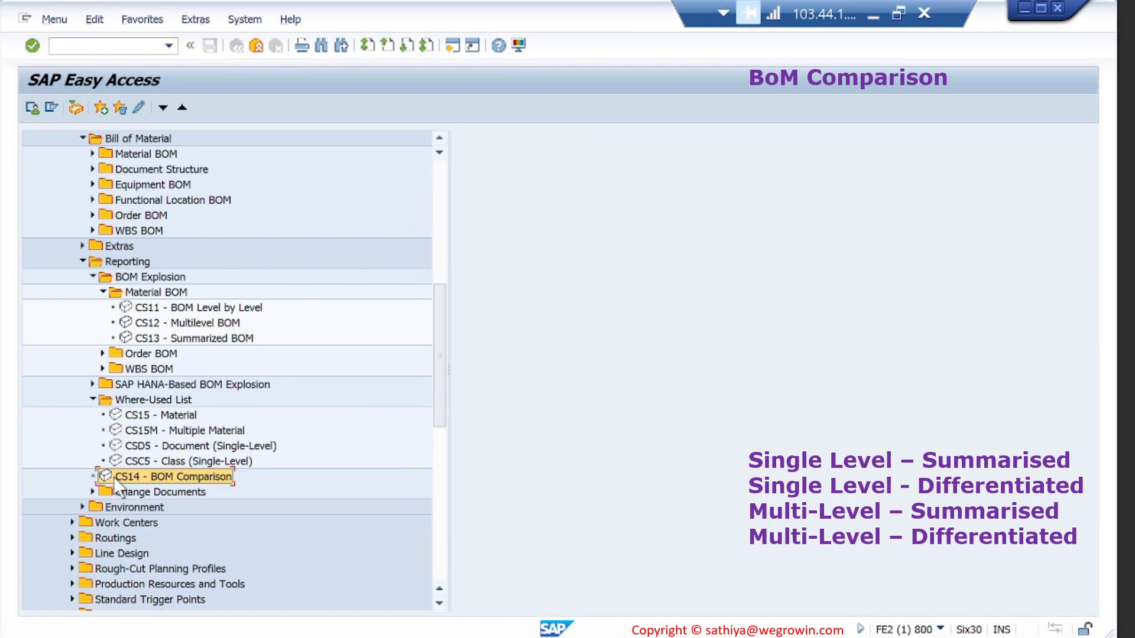
Start BOM Comparison (CS14) and set the primary BOM material to SGMC-TRNG-OP1001.
double_click(134, 476)
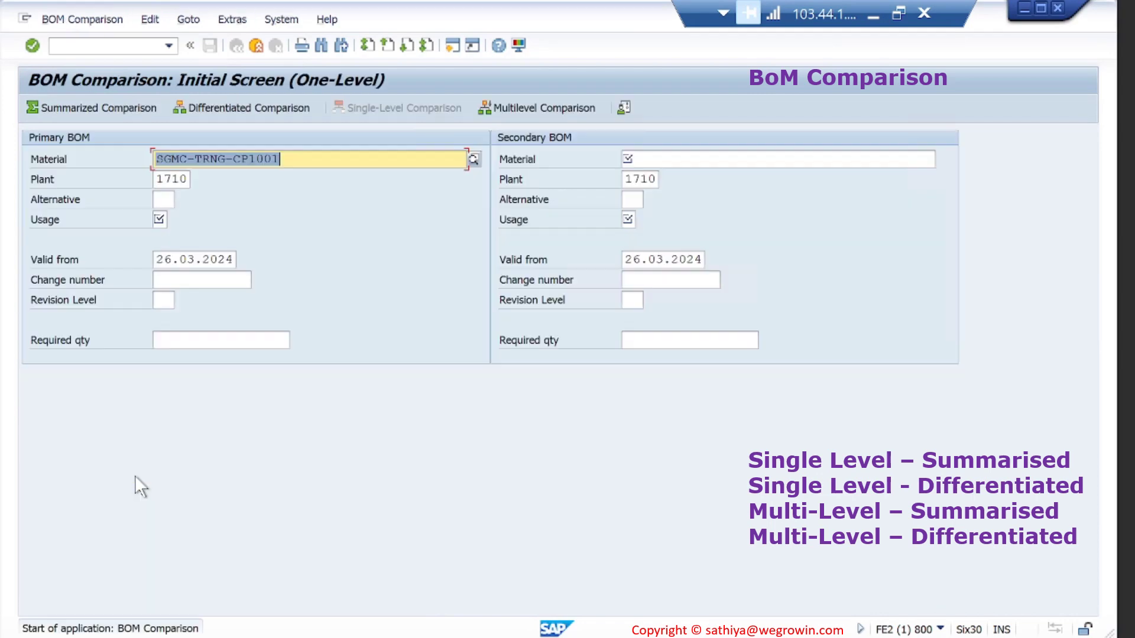
left_click(305, 162)
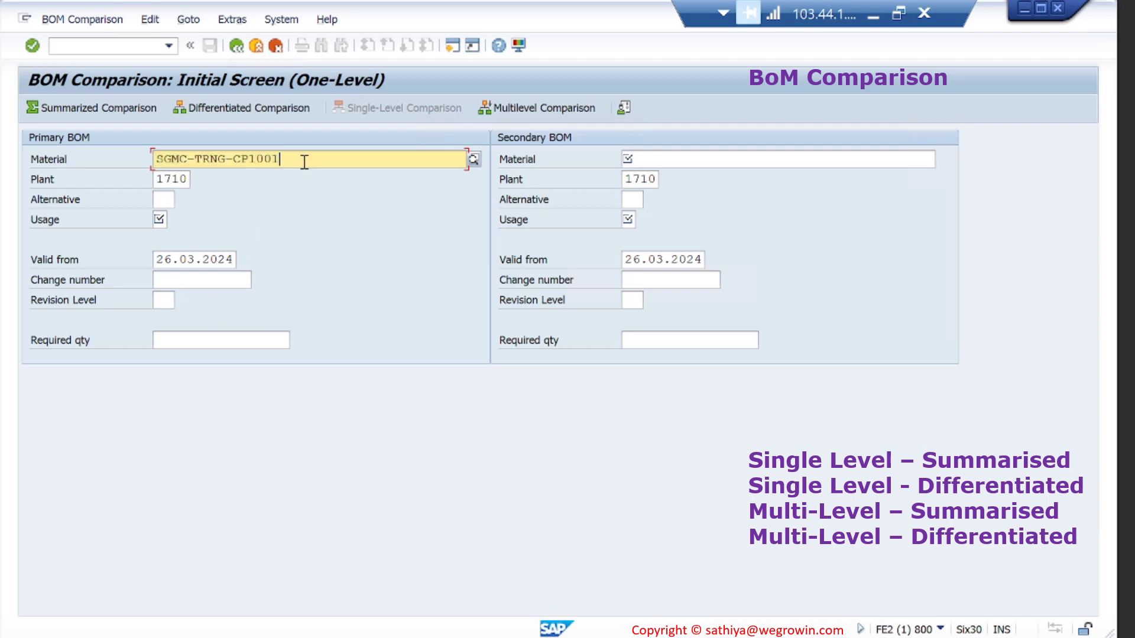
key("BackSpace")
key("BackSpace")
key("BackSpace")
key("BackSpace")
key("BackSpace")
key("BackSpace")
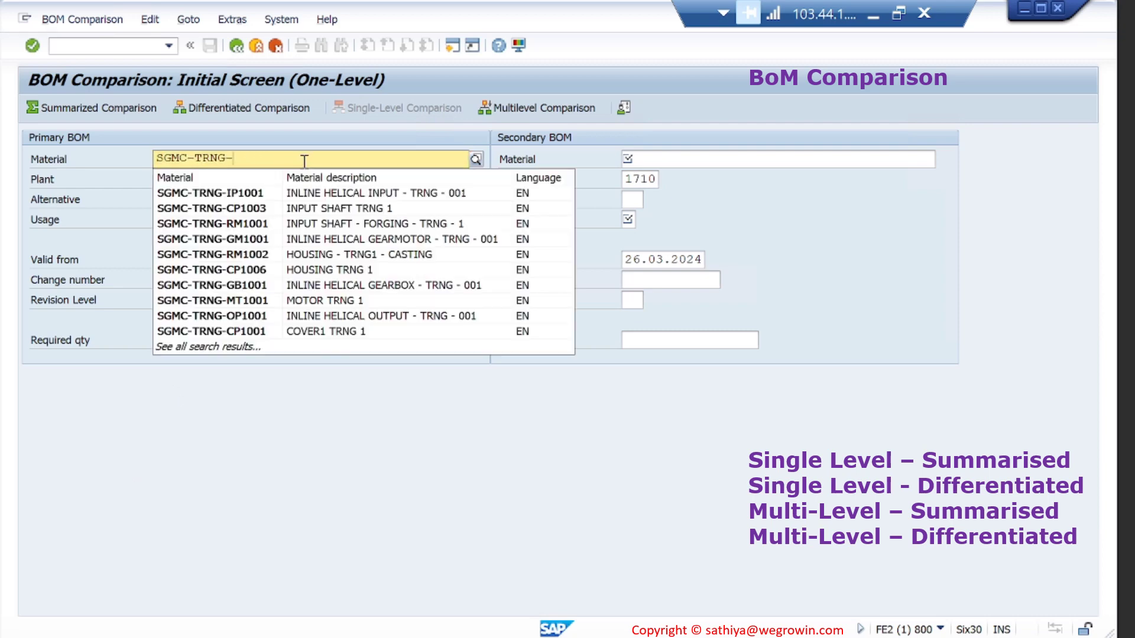
type("OP1001")
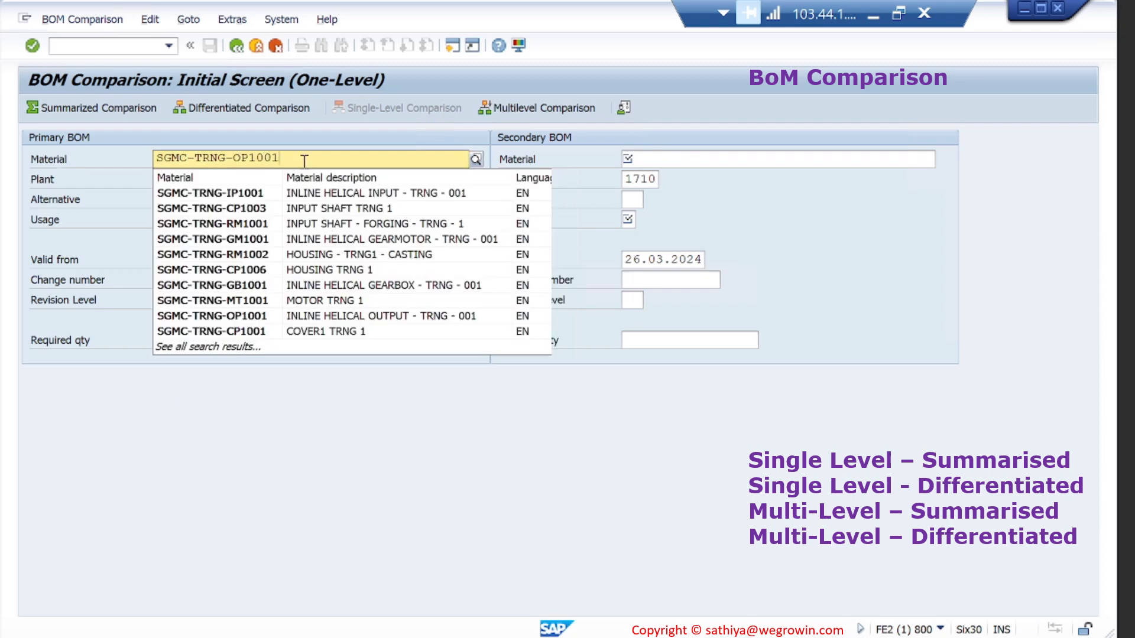
Set the secondary BOM material to SGMC-TRNG-OP1002.
left_click(689, 160)
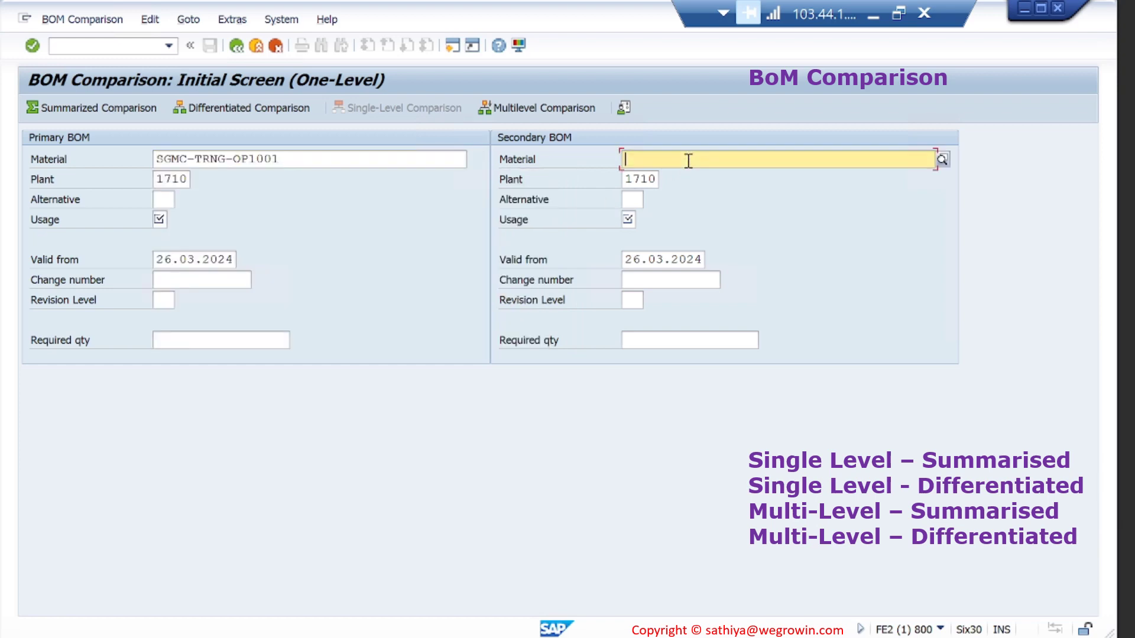
type("SGMC-T")
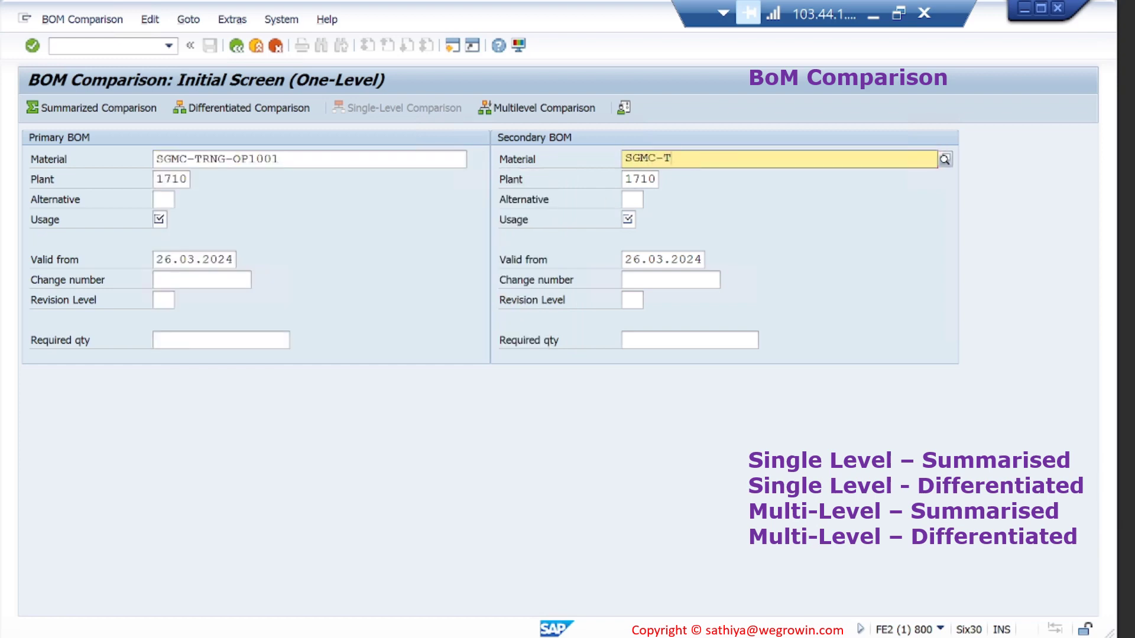
type("RNG-OP")
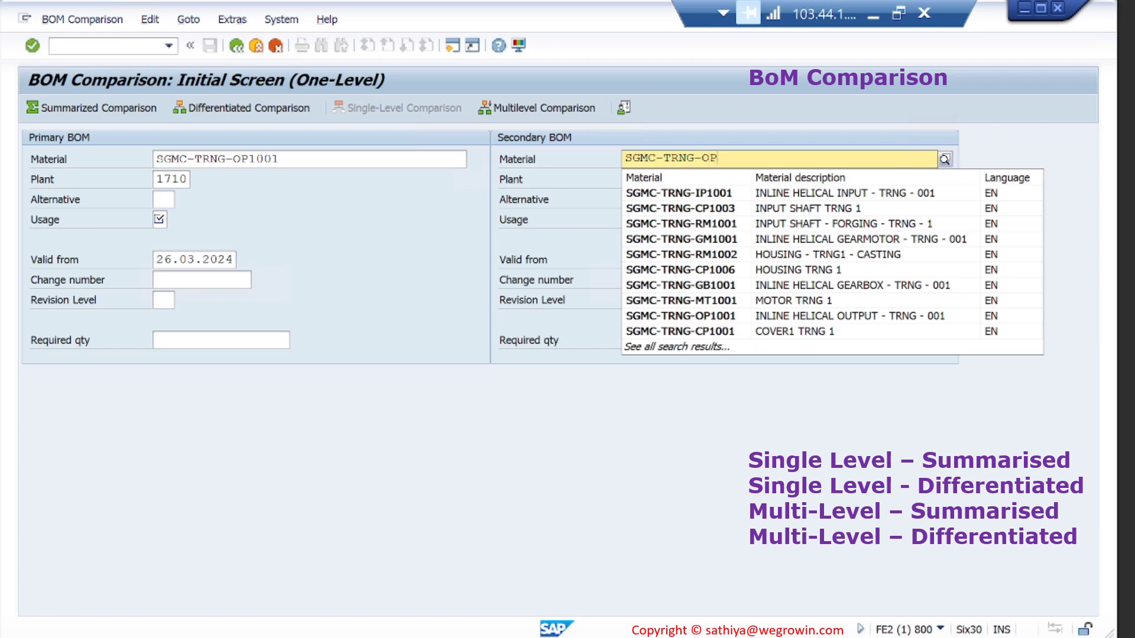
type("1002")
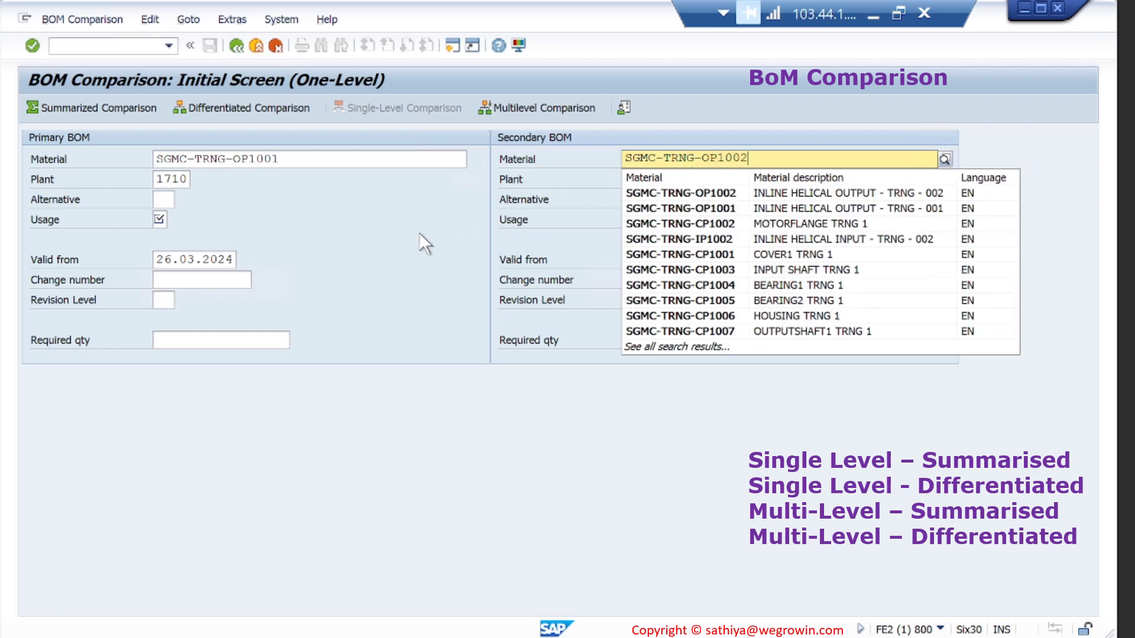
left_click(420, 234)
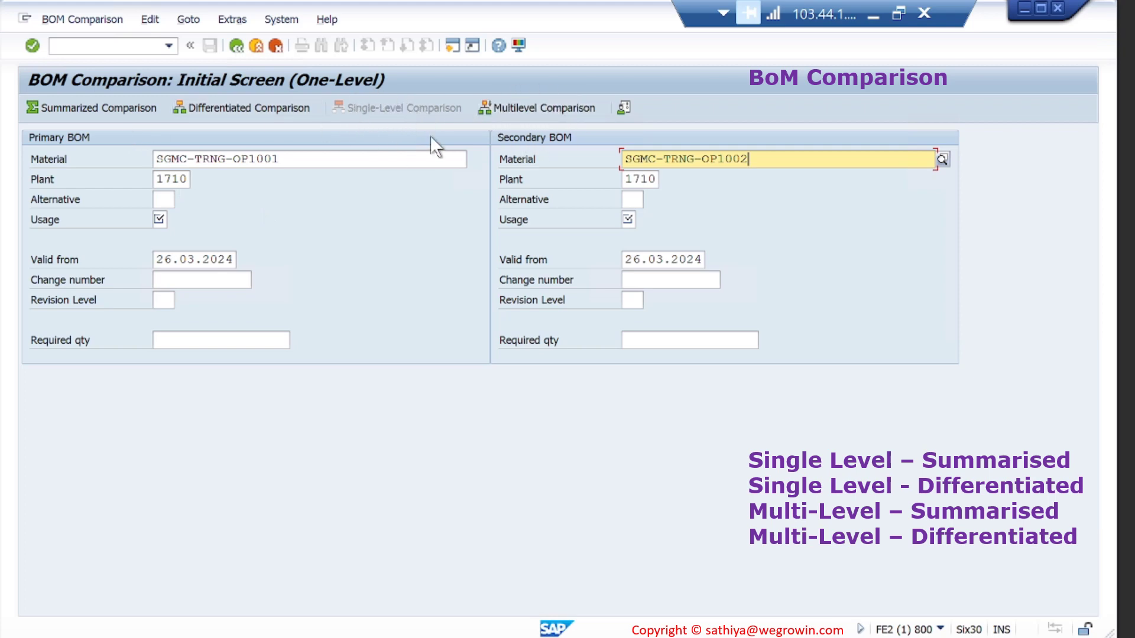
Set the usage of both the primary and secondary BOM to 1 from their lists of available values.
left_click(161, 221)
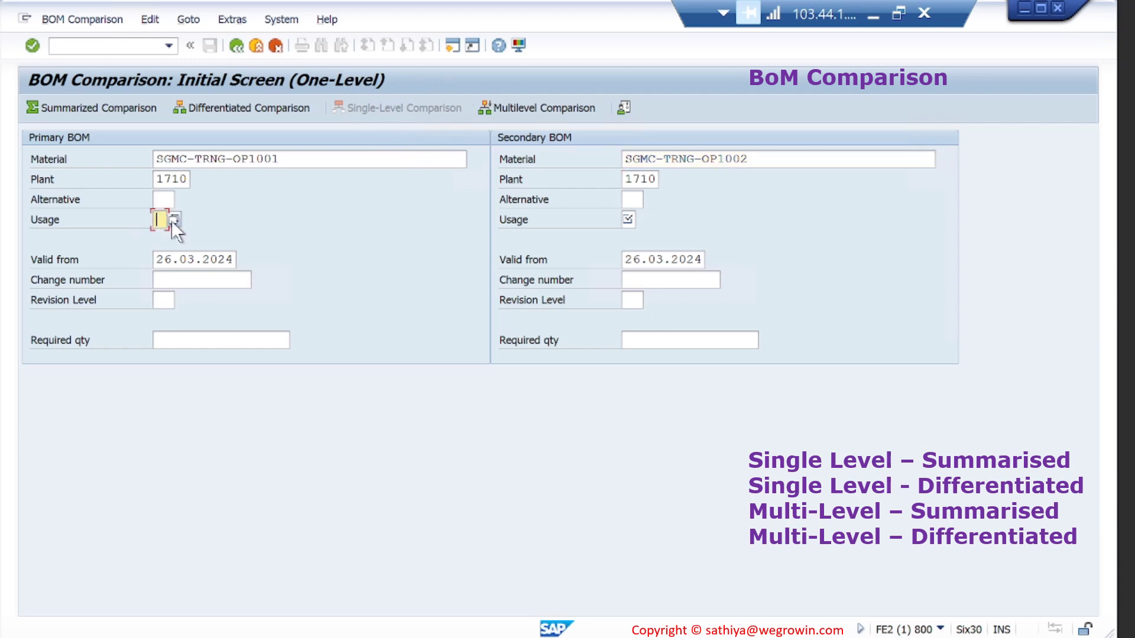
left_click(174, 220)
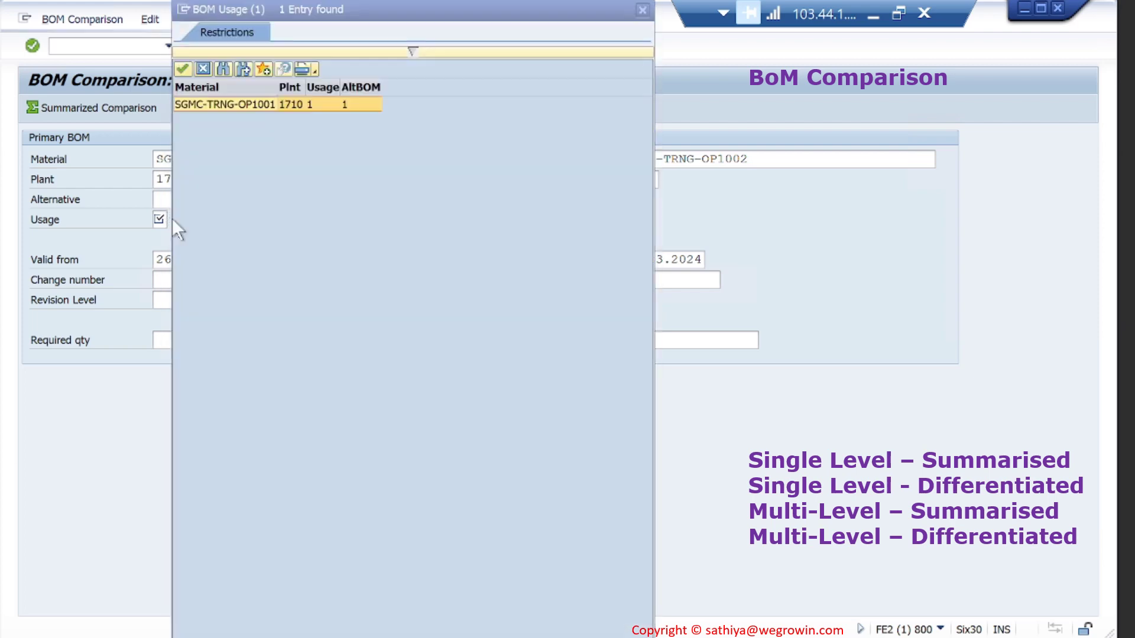
double_click(309, 106)
left_click(626, 220)
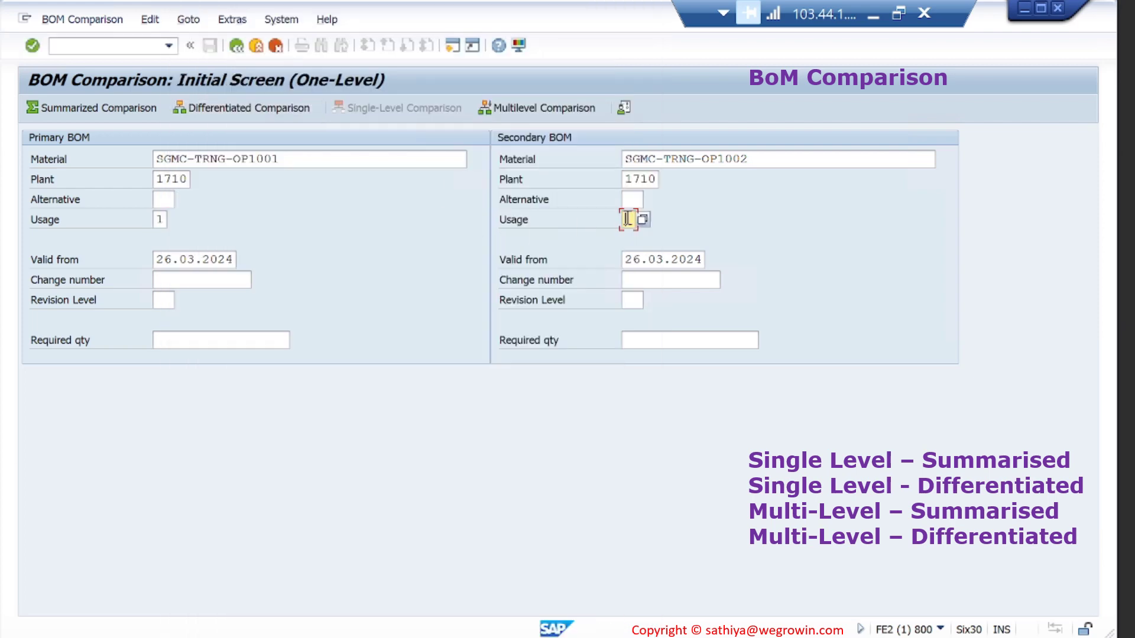
left_click(642, 220)
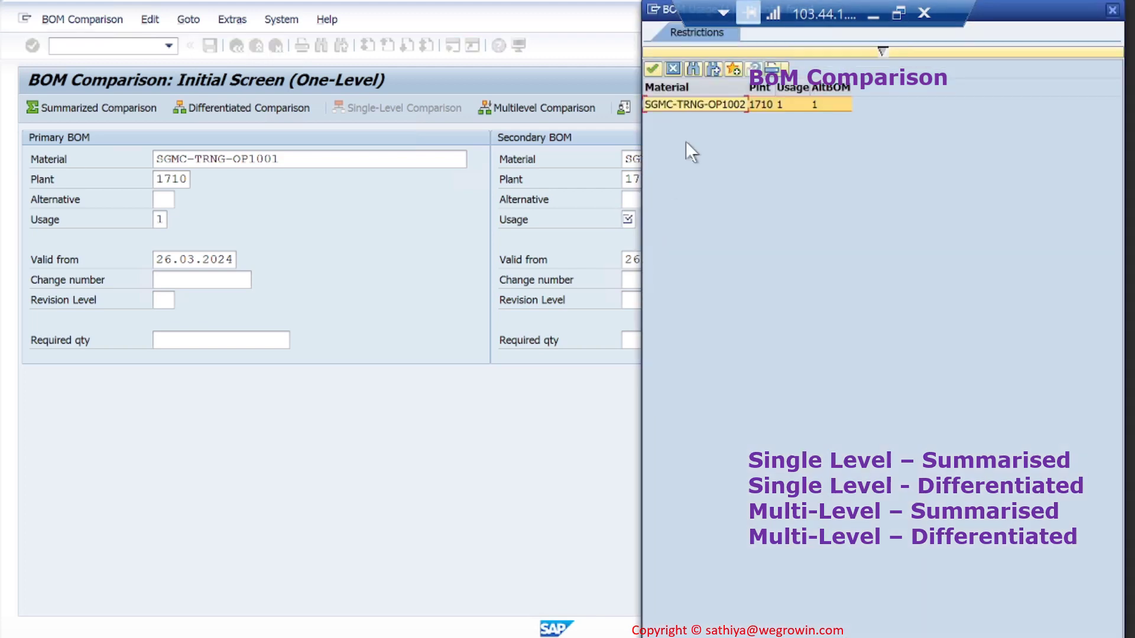
double_click(761, 104)
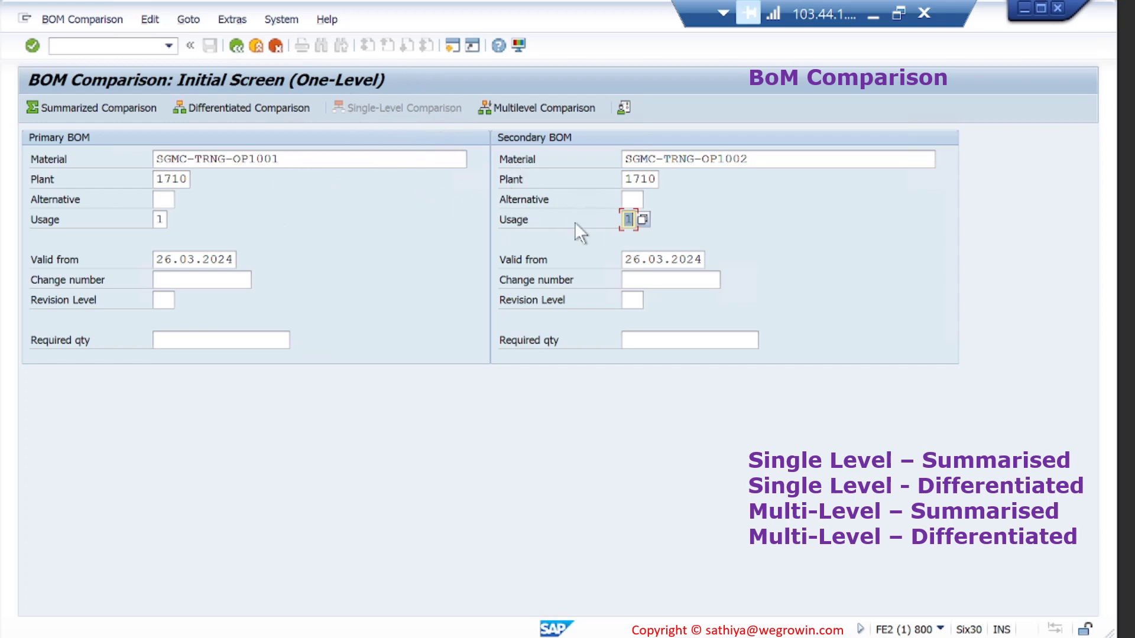
Run the single-level summarized comparison, and toggle the identical components off and back on in the result.
left_click(115, 107)
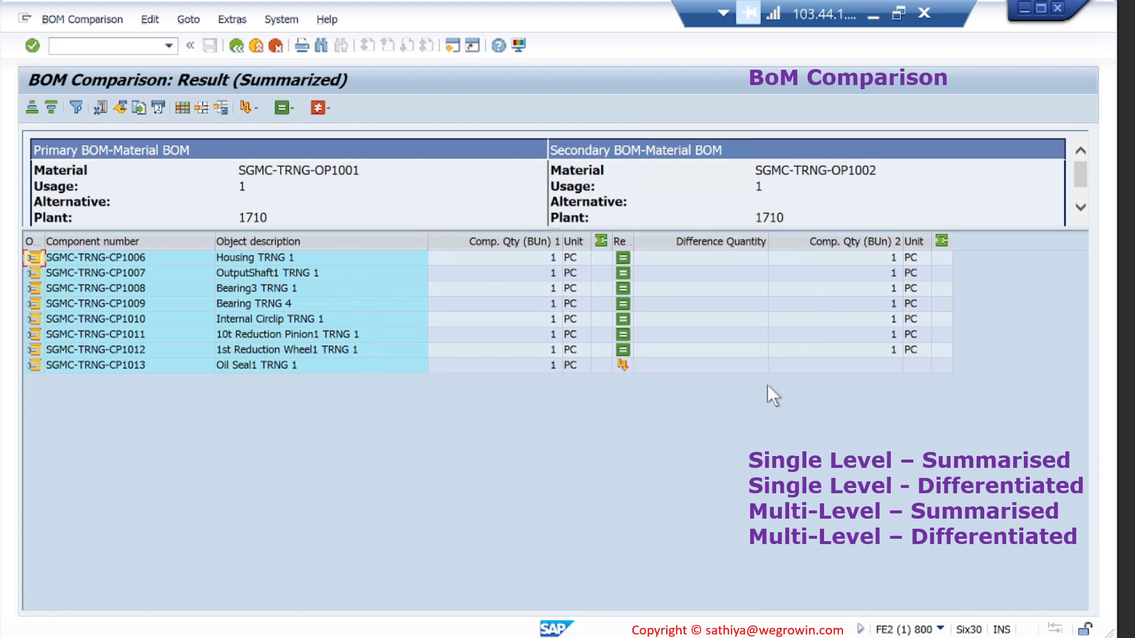
mouse_move(628, 367)
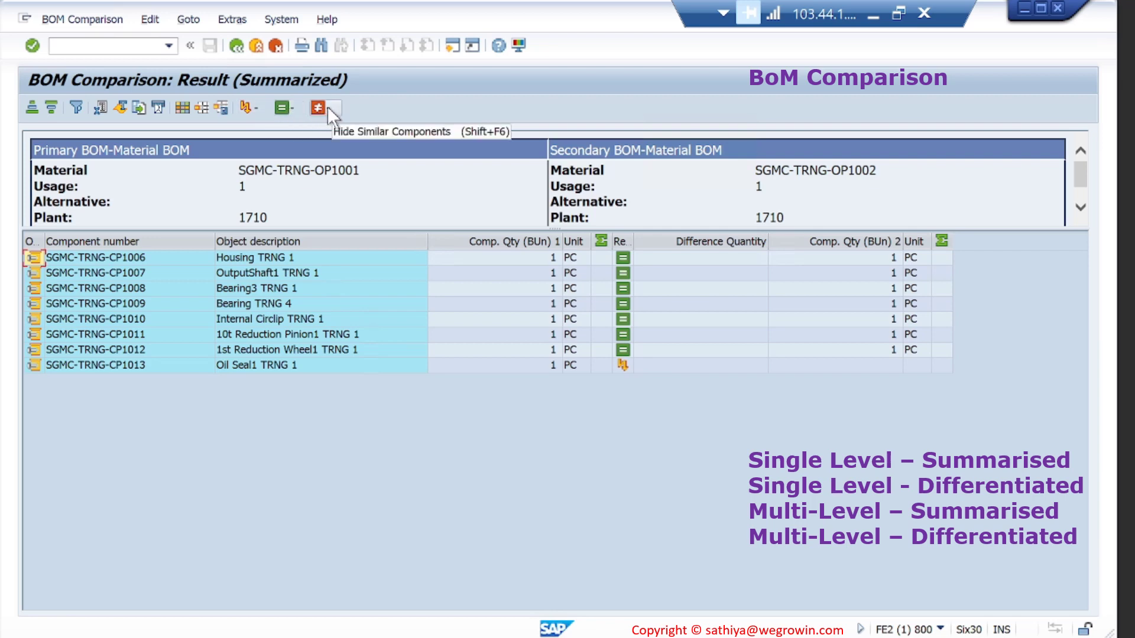
left_click(283, 107)
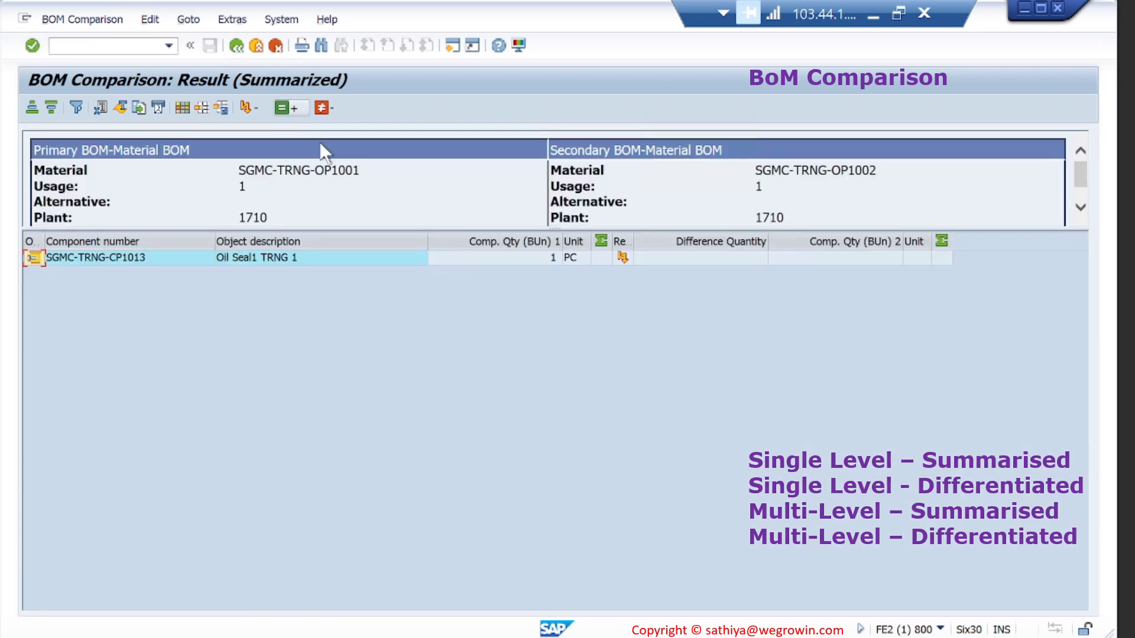
left_click(291, 107)
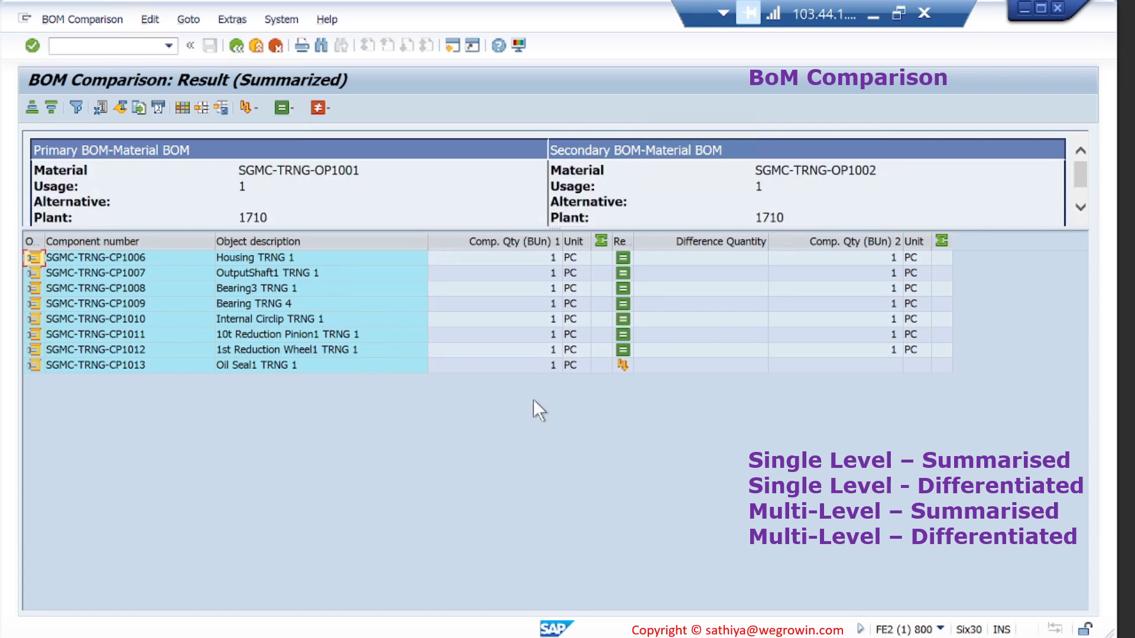
Widen the Result column to inspect the comparison indicators of the components, and return to the initial screen.
left_click(623, 363)
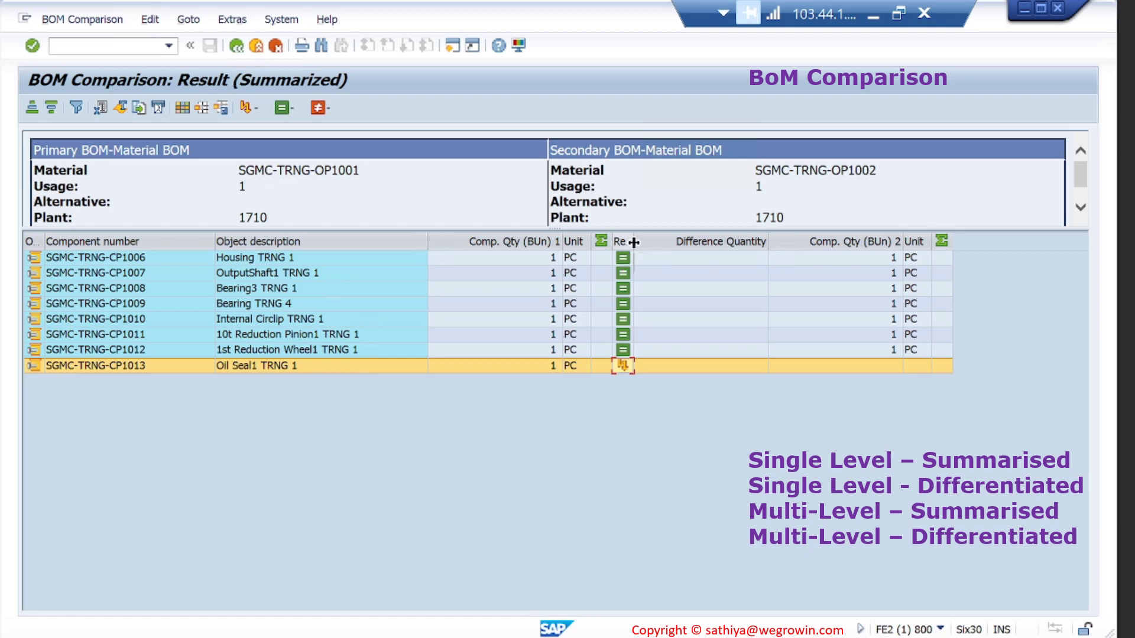
left_click_drag(634, 242, 651, 242)
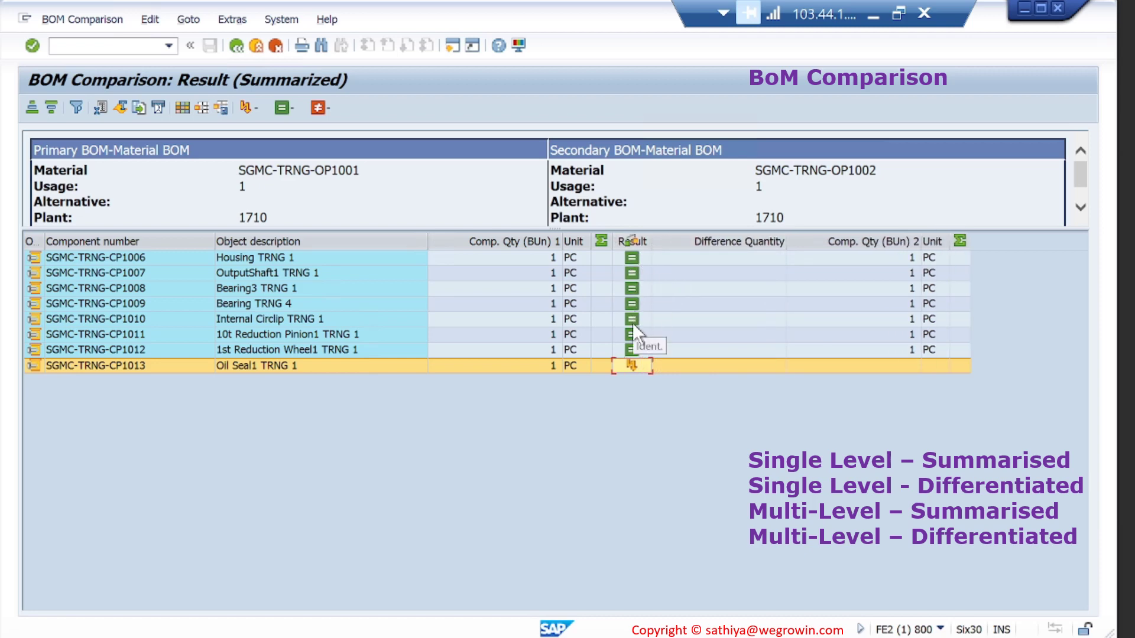
left_click(636, 242)
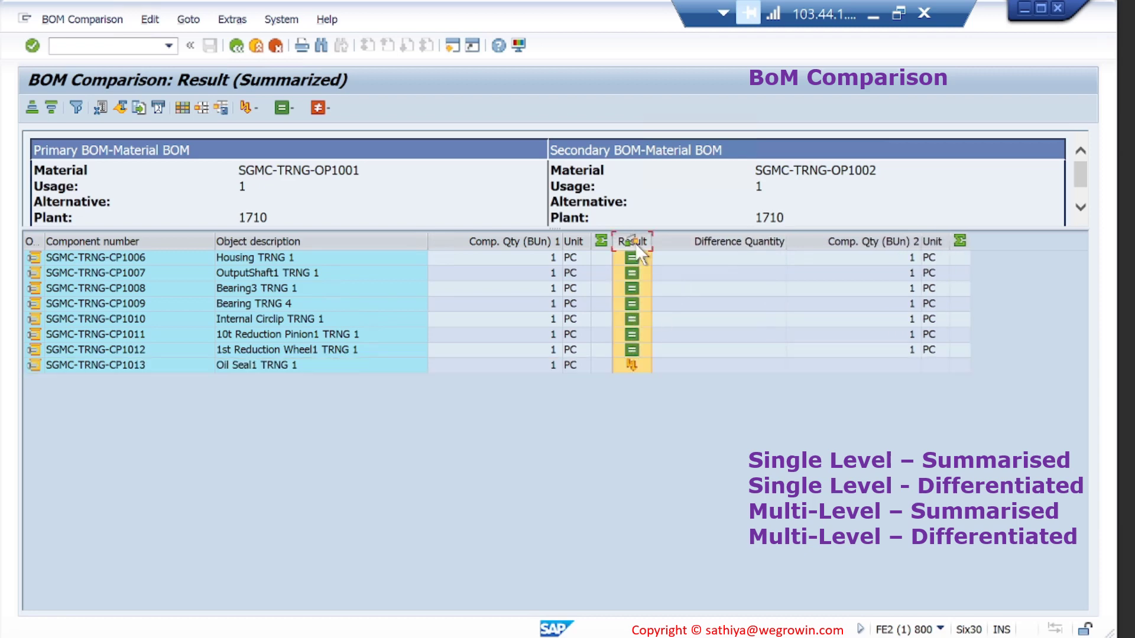
left_click(635, 276)
left_click(636, 303)
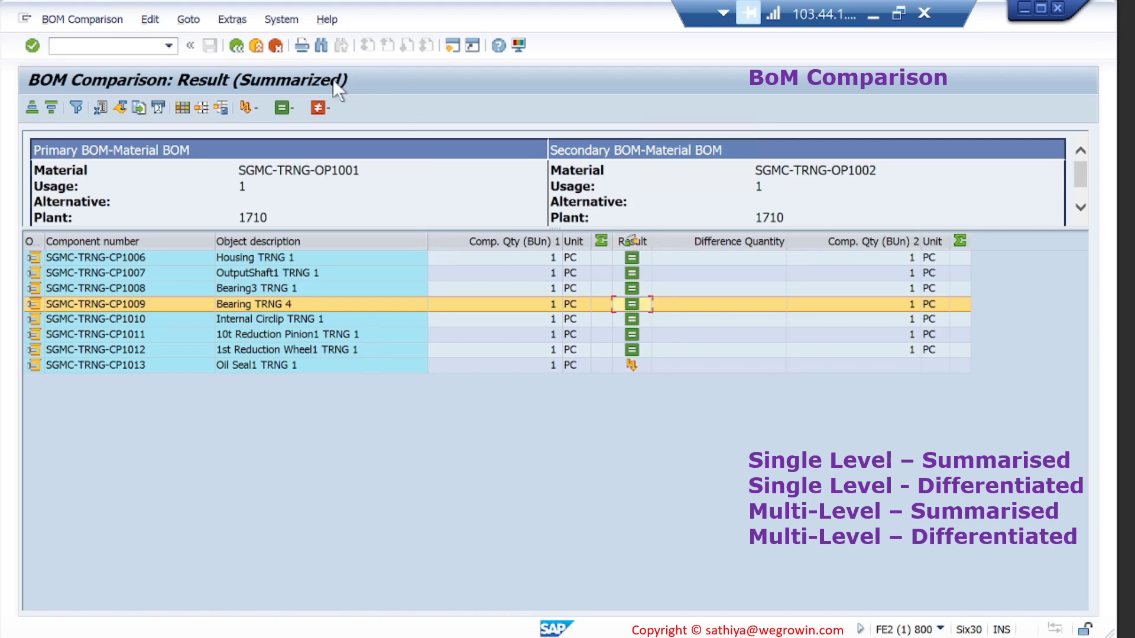
left_click(236, 47)
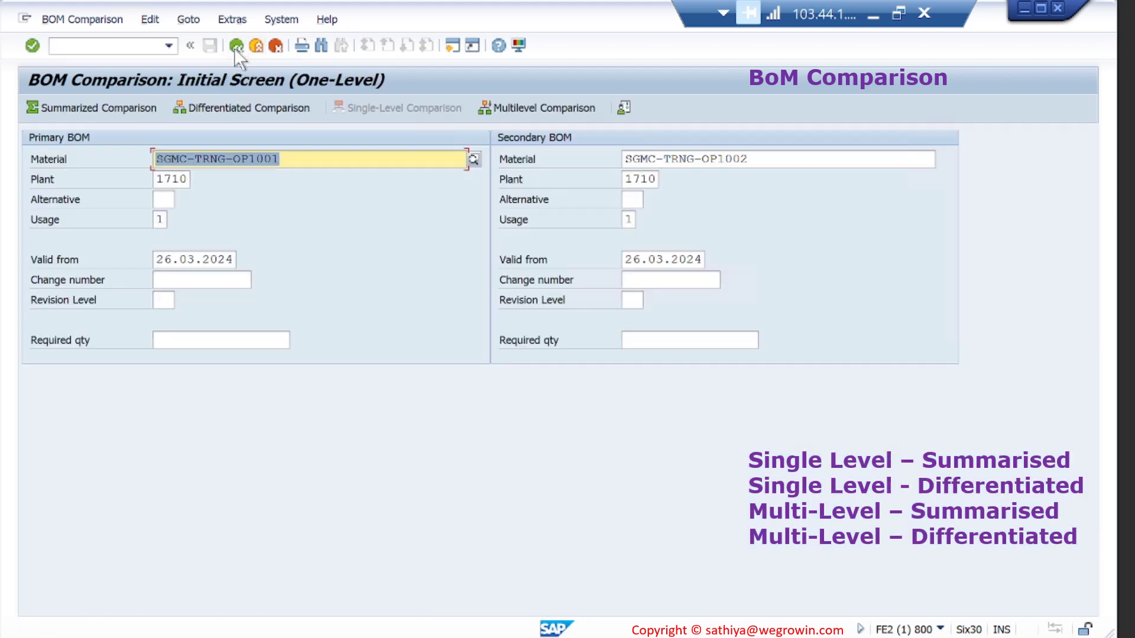
Display the single-level differentiated comparison of the two BOMs, and return to the initial screen.
left_click(262, 108)
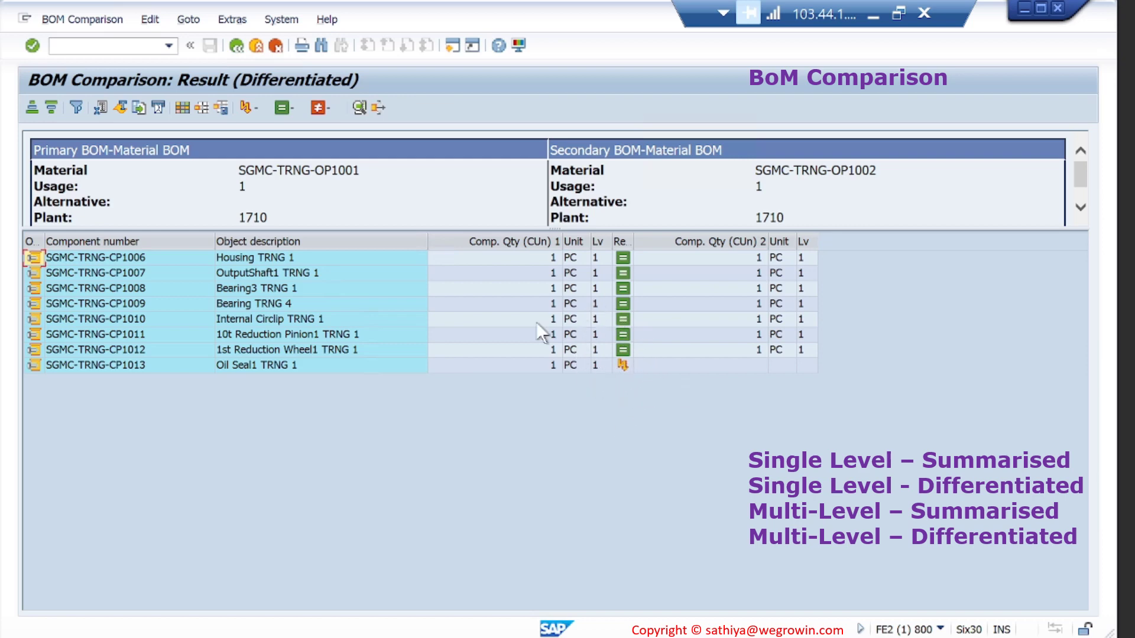
left_click(236, 45)
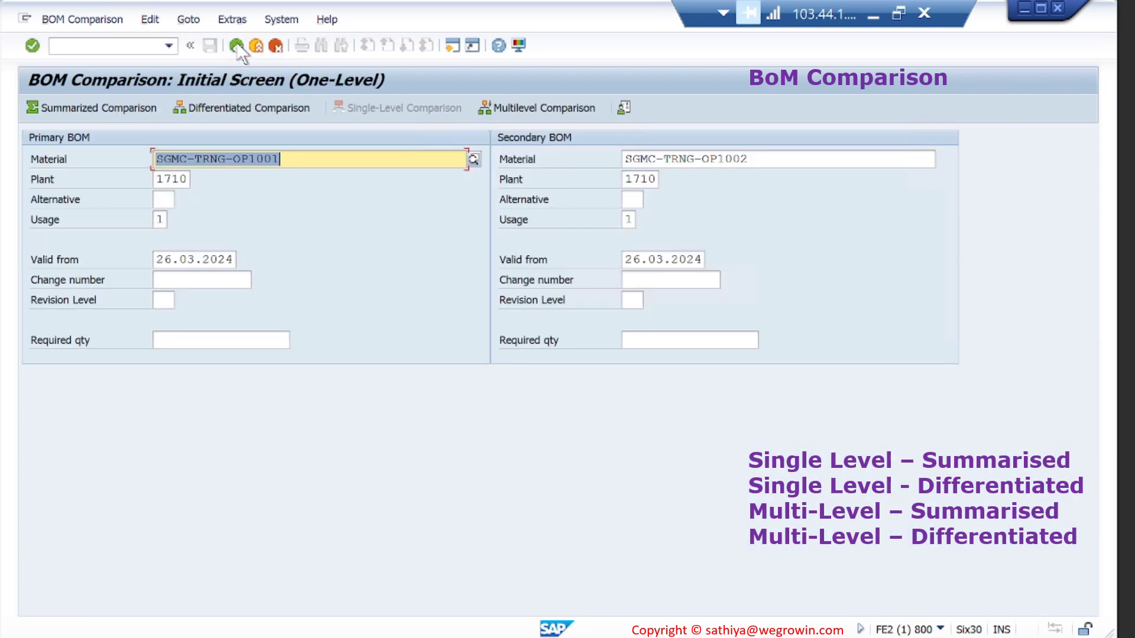
Switch to multilevel comparison and display the summarized result for both BOMs with application PP01, and return to the initial screen.
left_click(538, 108)
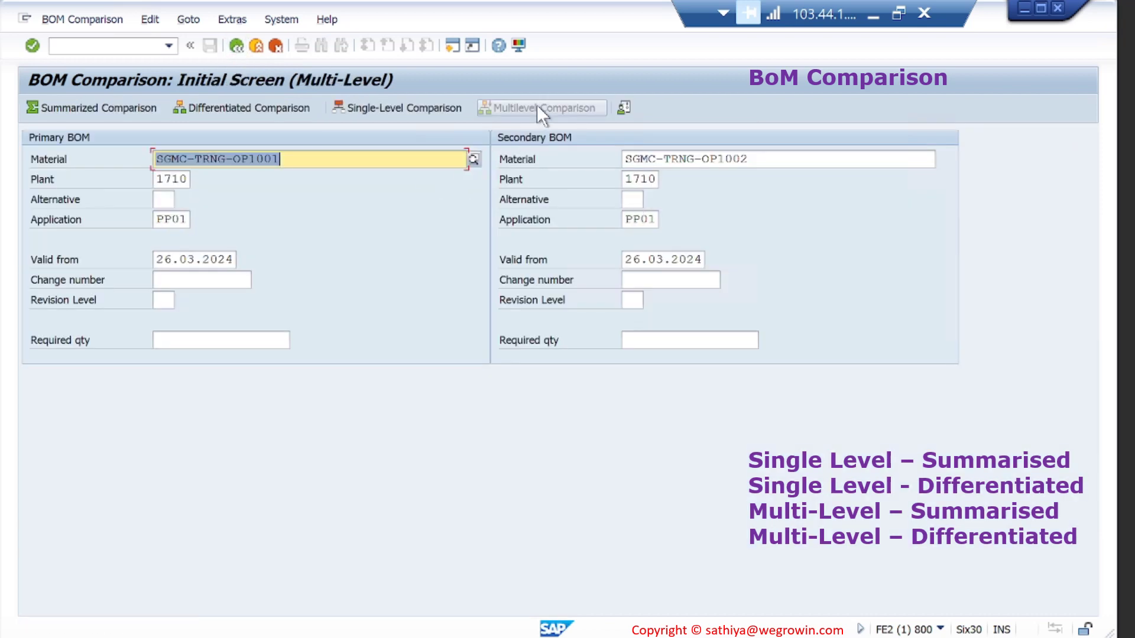
left_click(181, 218)
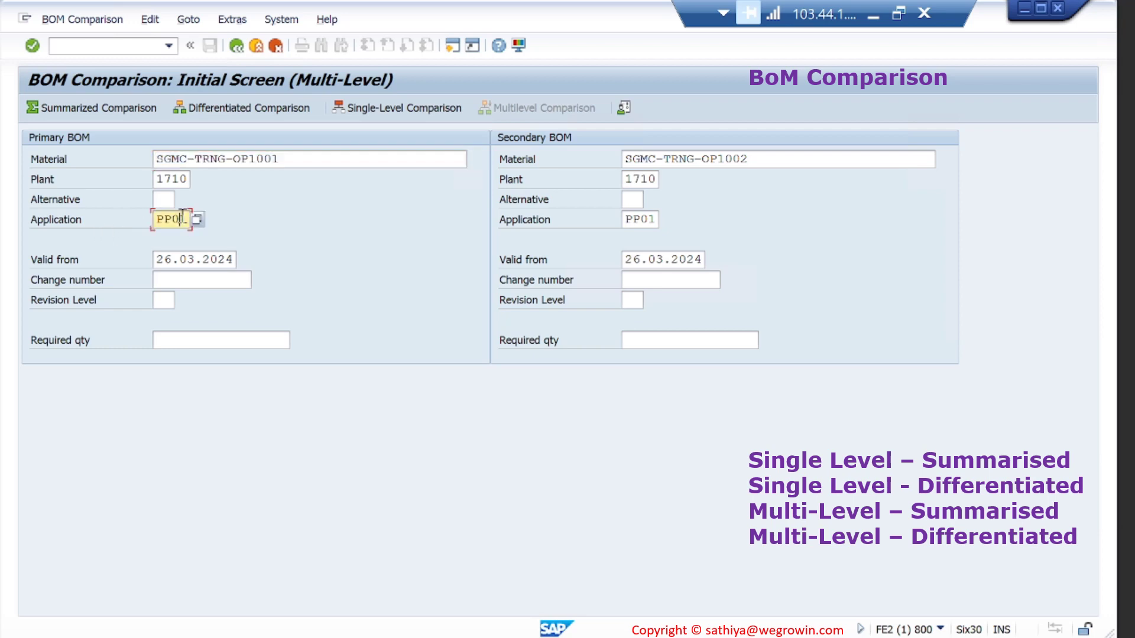
left_click(638, 204)
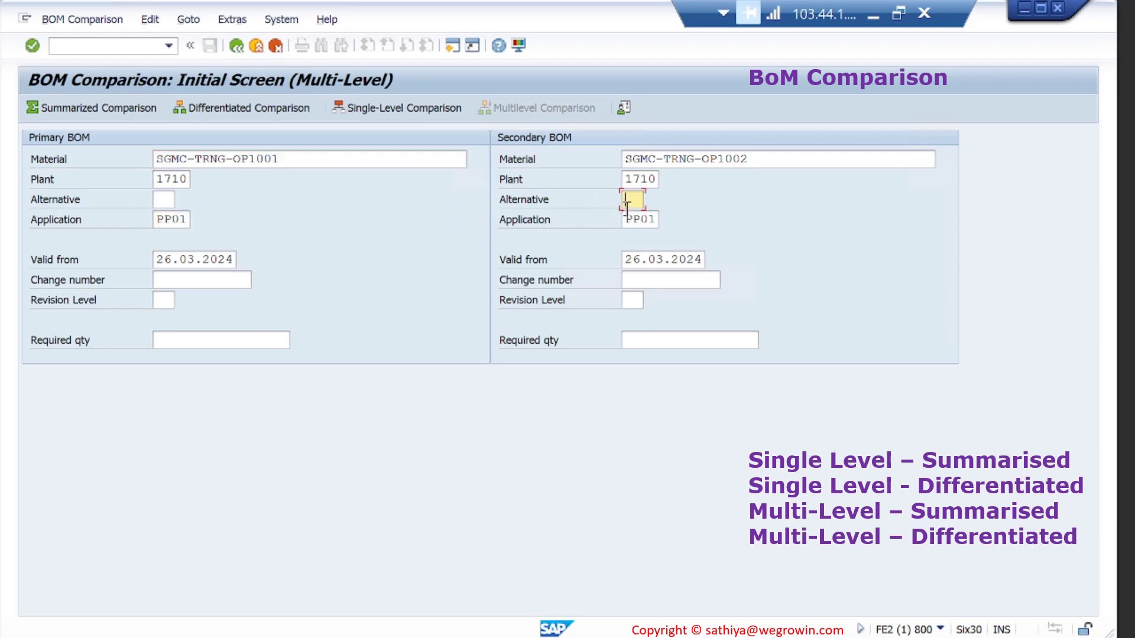
left_click(647, 220)
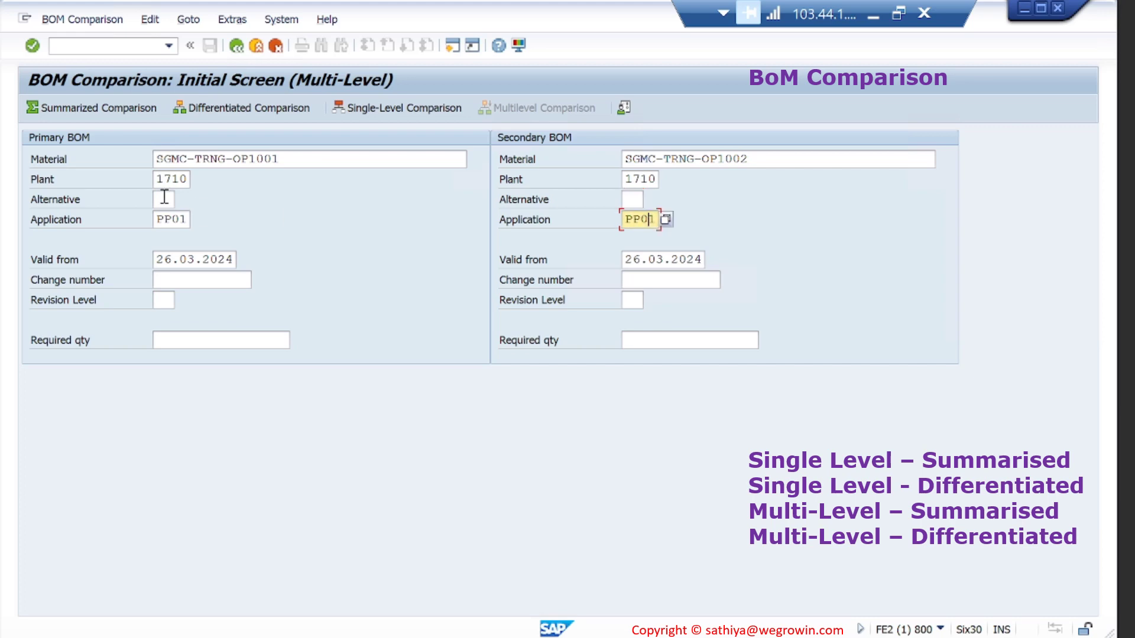
left_click(136, 105)
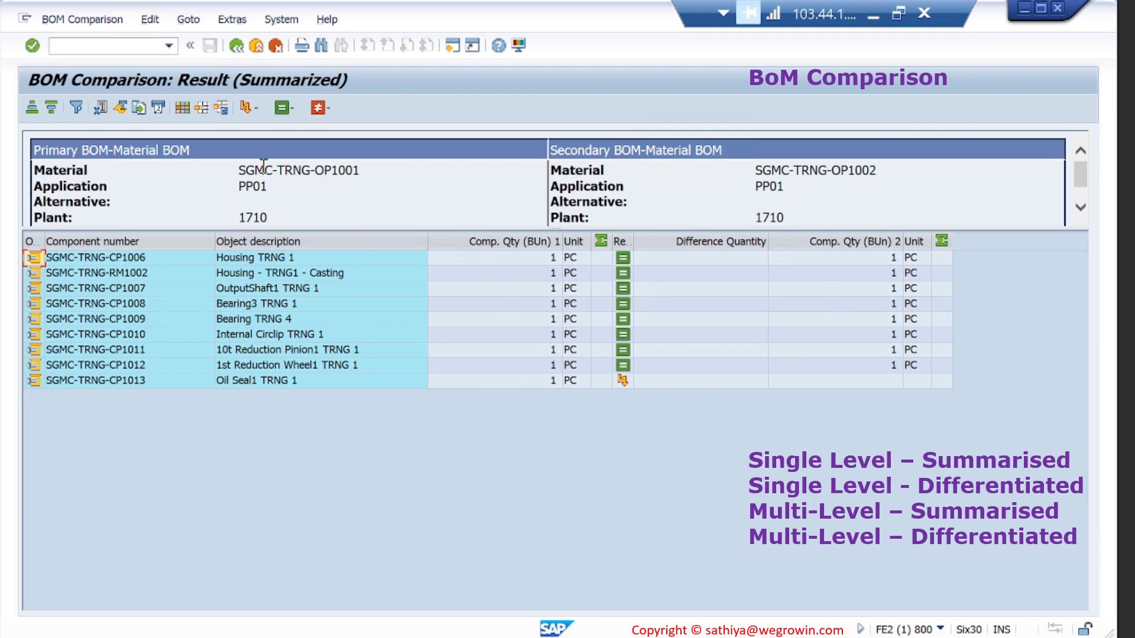
left_click(237, 44)
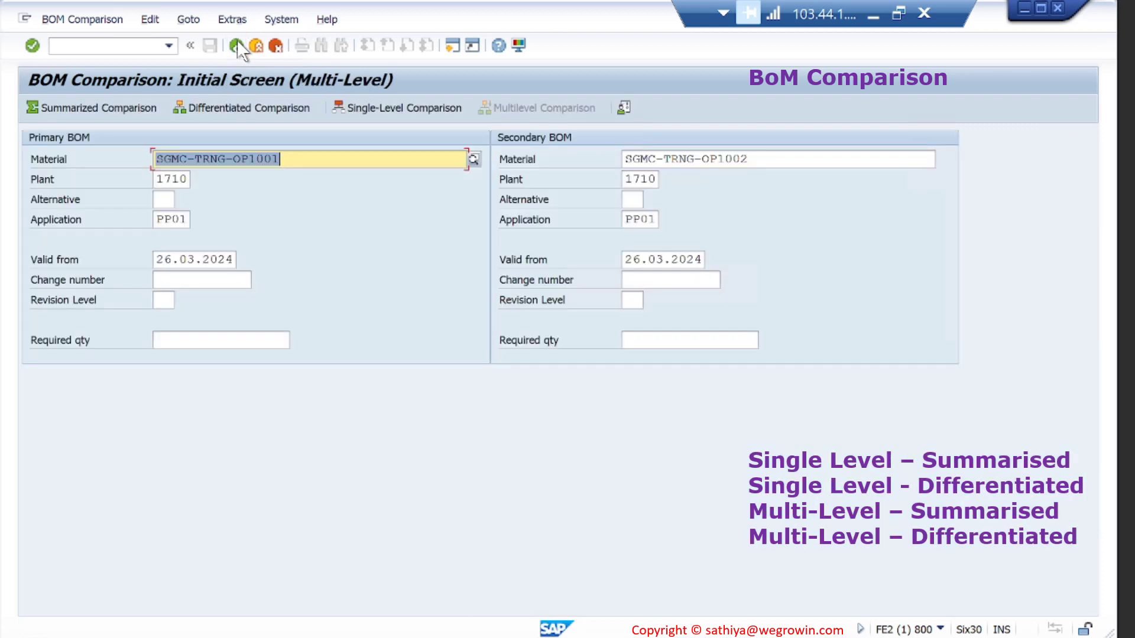
Display the multilevel differentiated comparison of the two BOMs, and open the result's column layout settings with the Comparison result column selected.
left_click(294, 106)
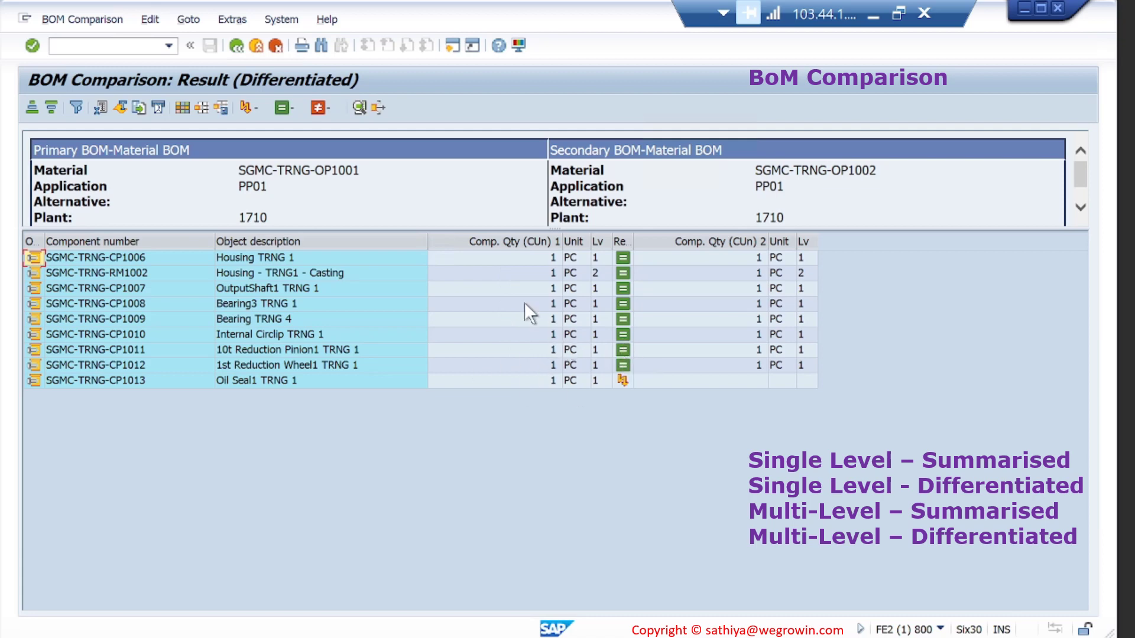
left_click(182, 107)
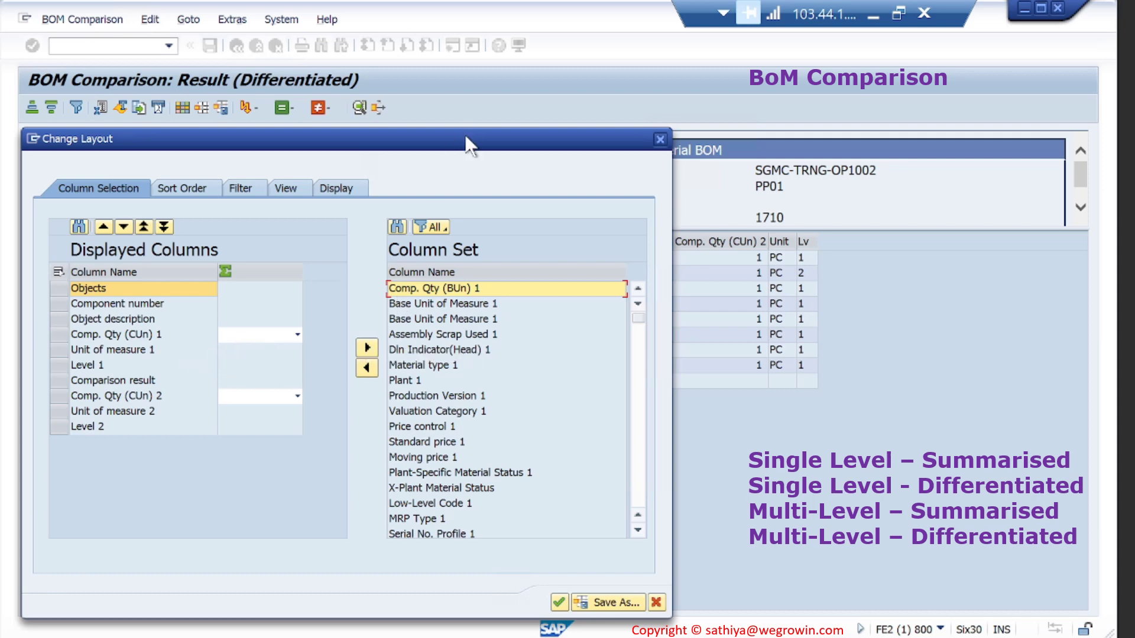
left_click_drag(464, 134, 679, 308)
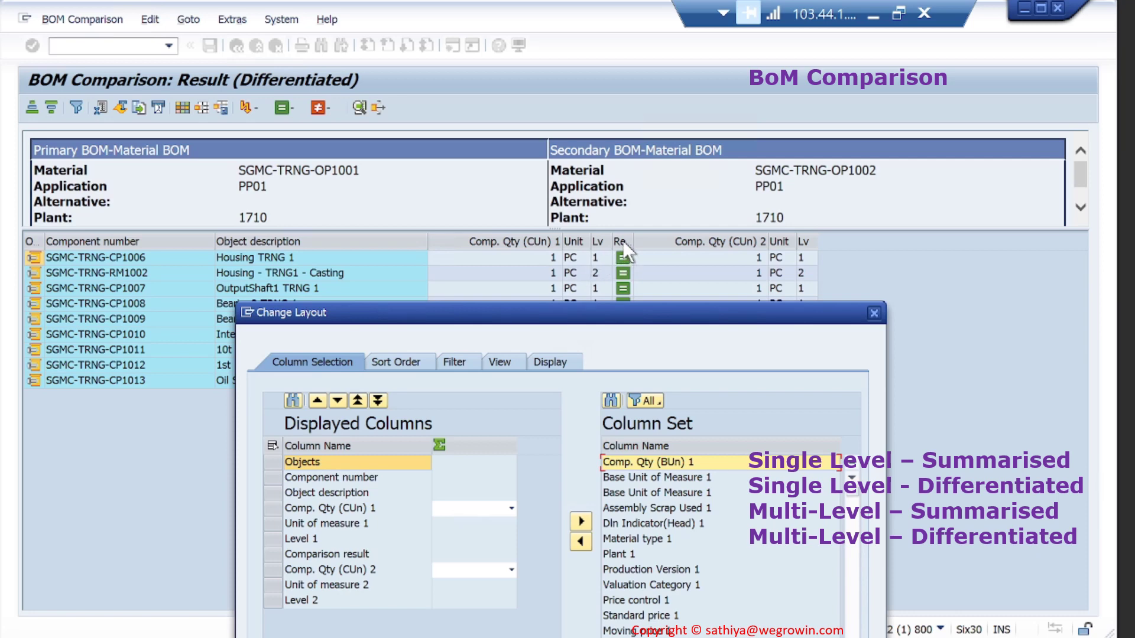
left_click(367, 554)
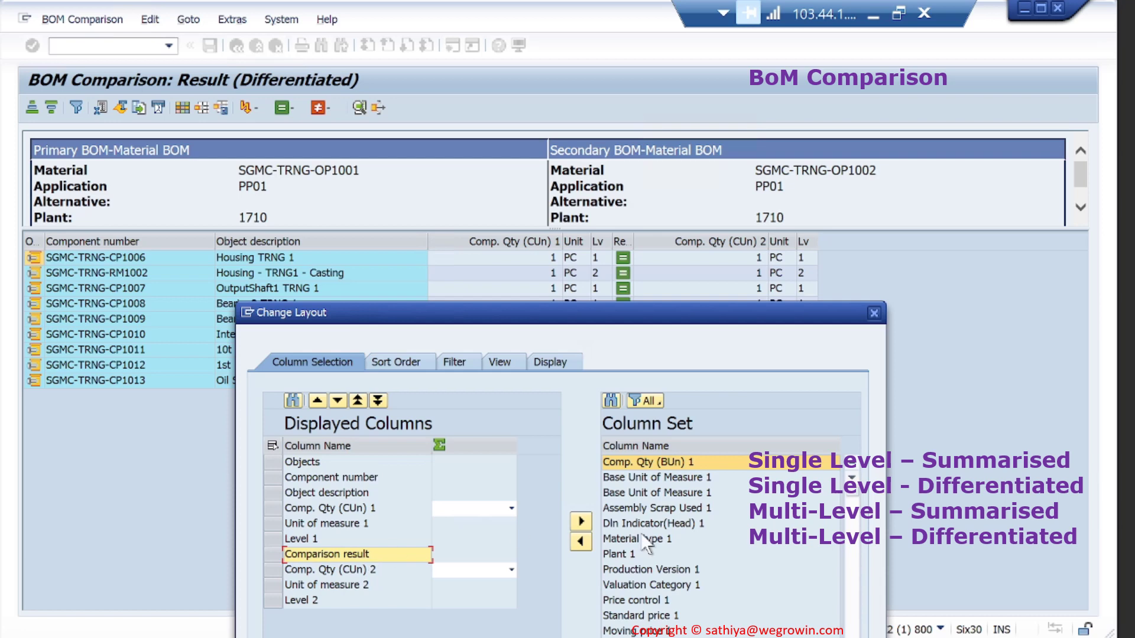
left_click_drag(672, 308, 562, 173)
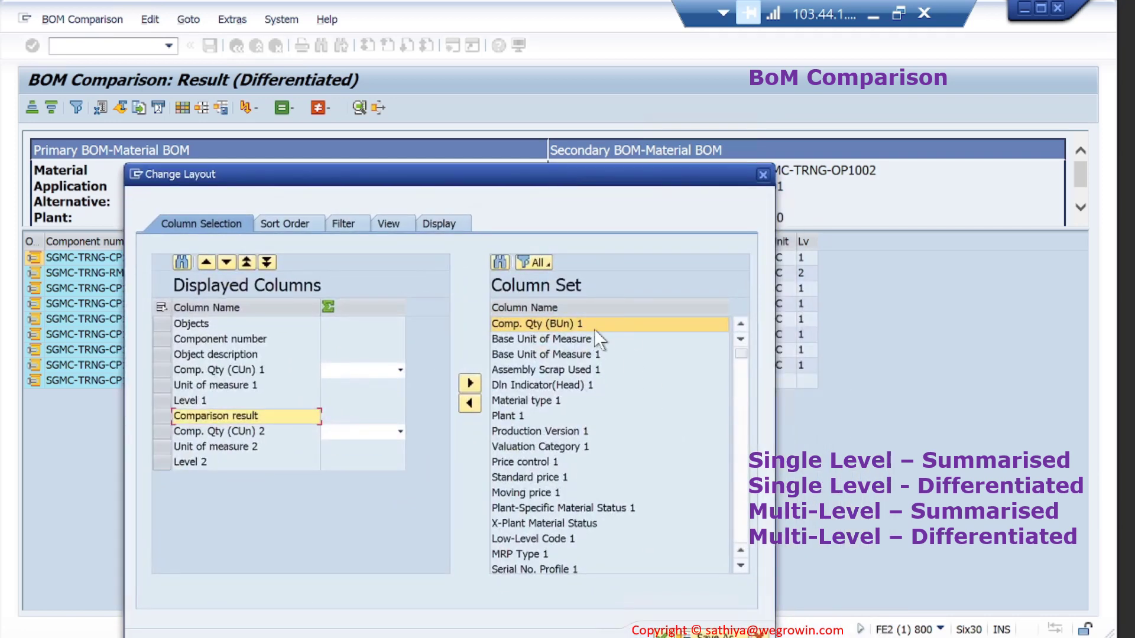
Sort the available column set alphabetically, and add MRP Type 1 and MRP Type 2 to the displayed columns.
left_click(598, 307)
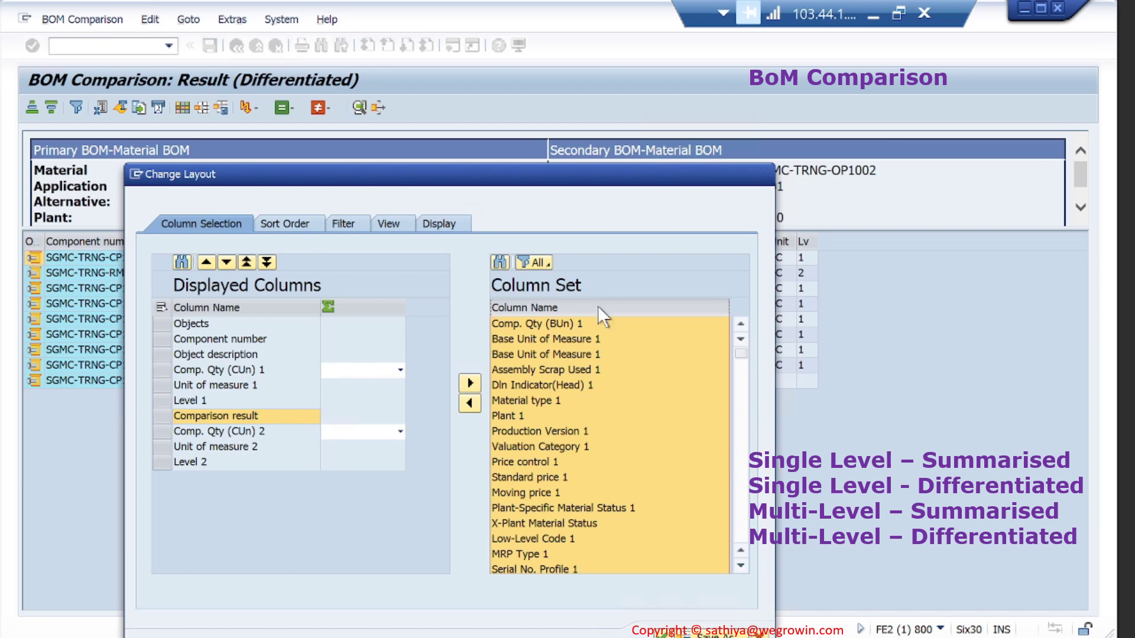
left_click(741, 514)
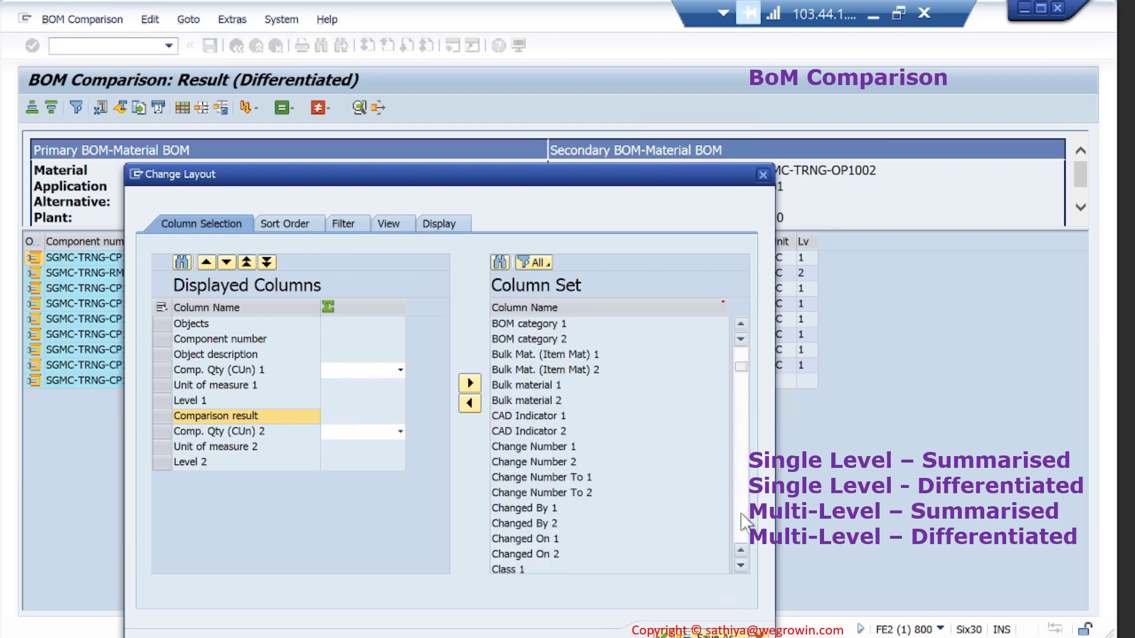
left_click(742, 515)
left_click(741, 516)
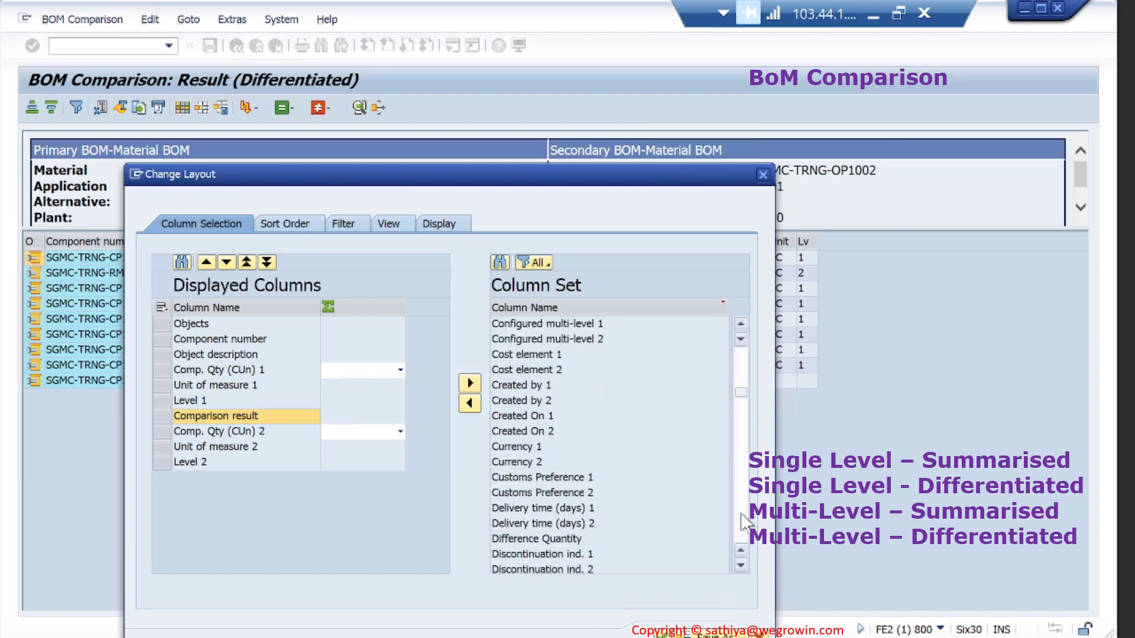
left_click(742, 515)
left_click(742, 515)
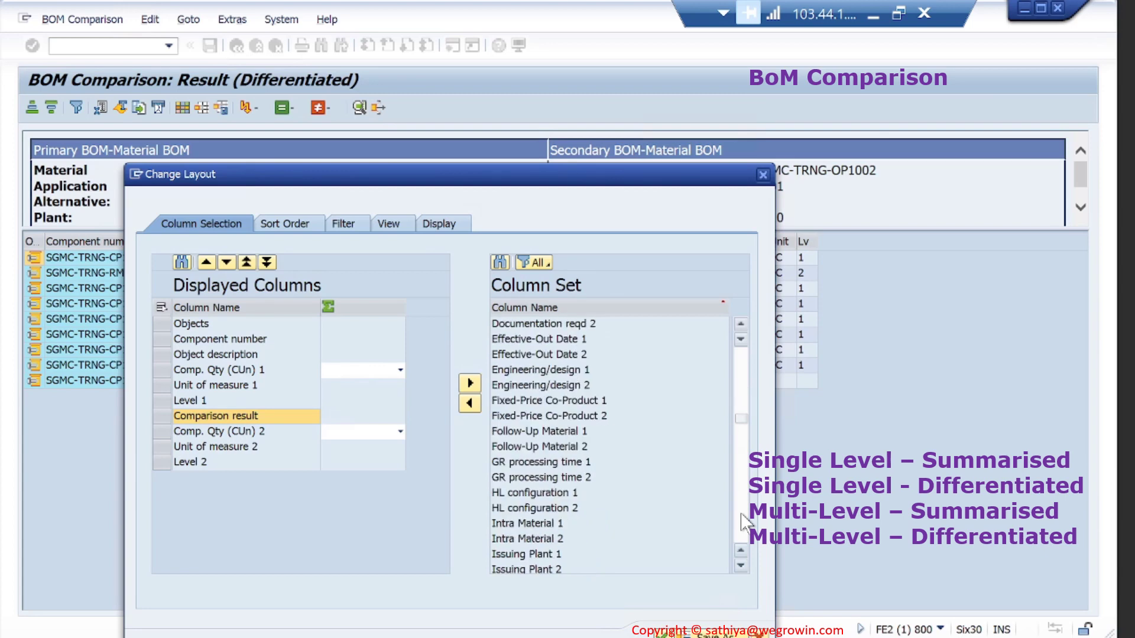
left_click(742, 516)
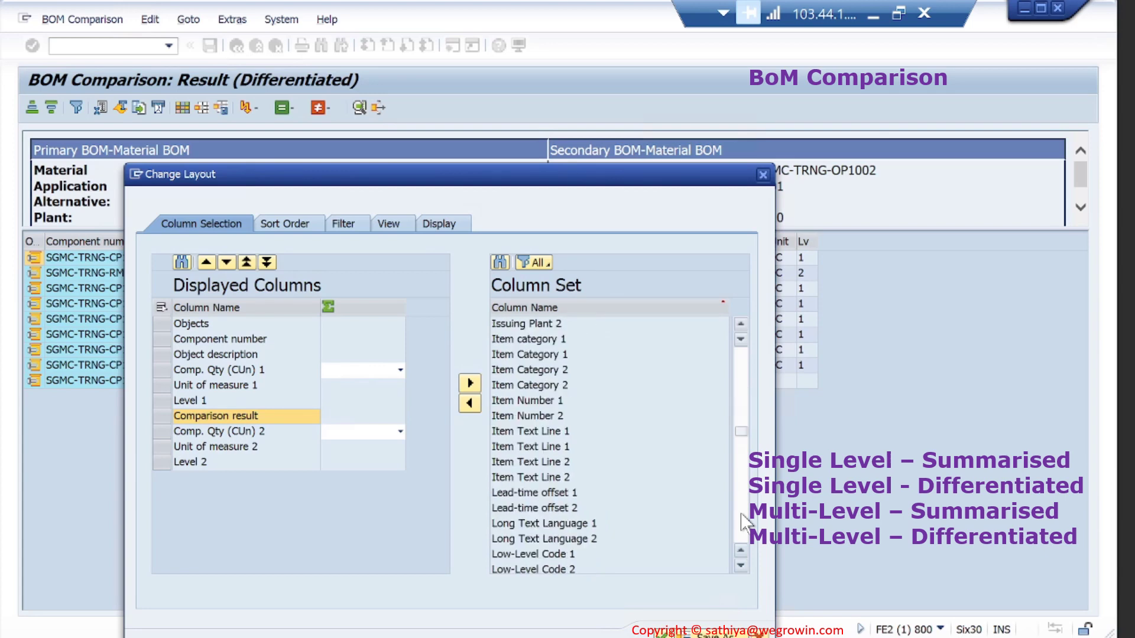
left_click(742, 515)
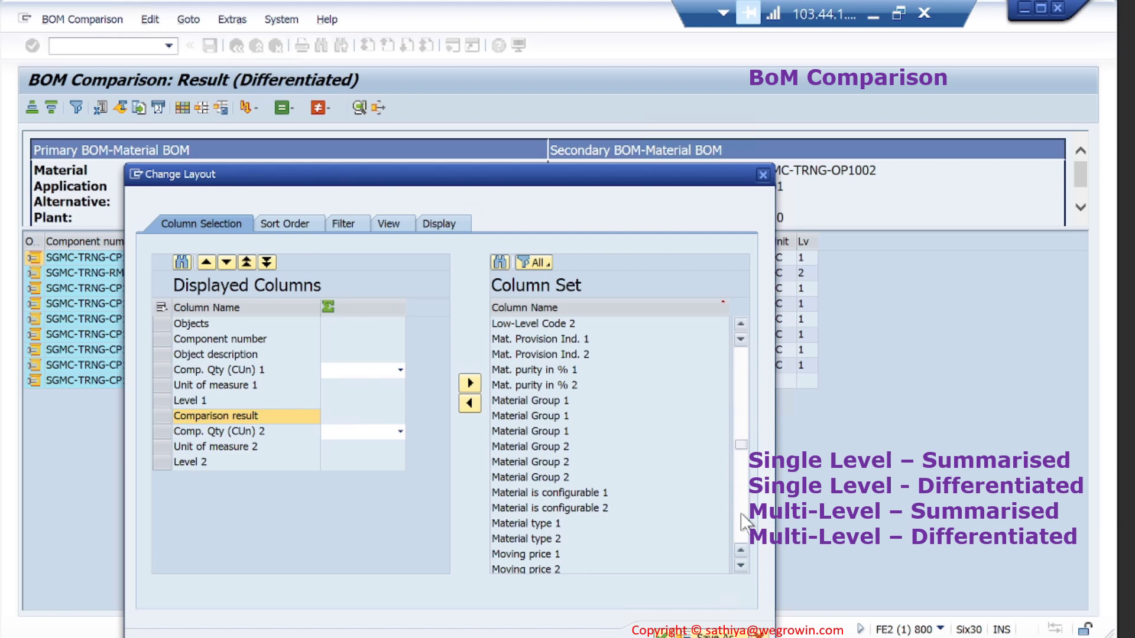
left_click(742, 514)
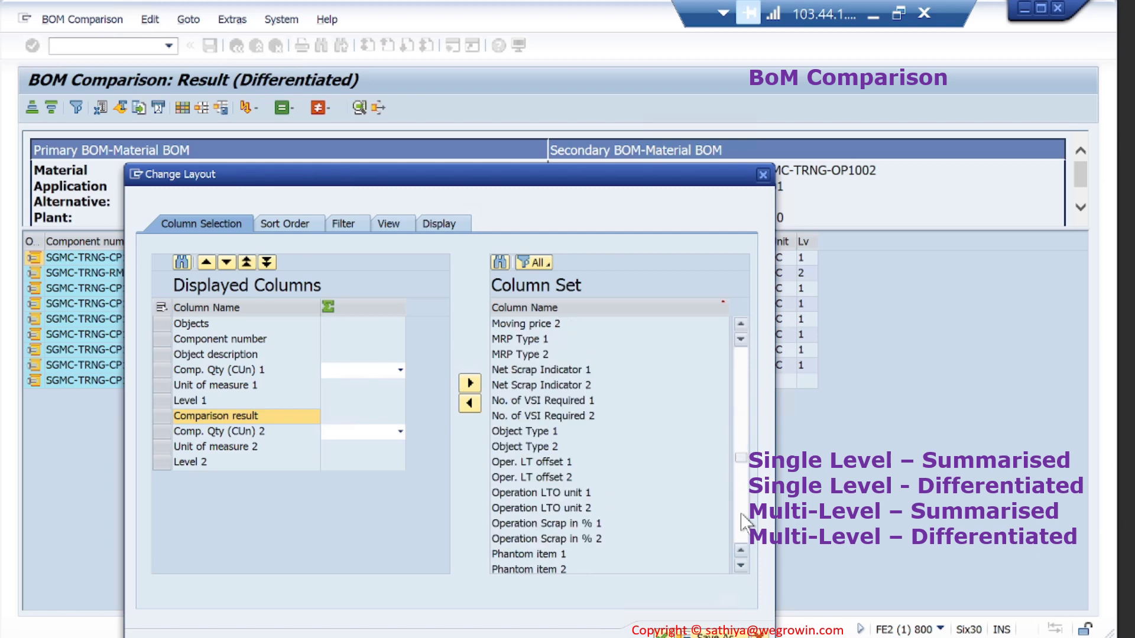
left_click(524, 340)
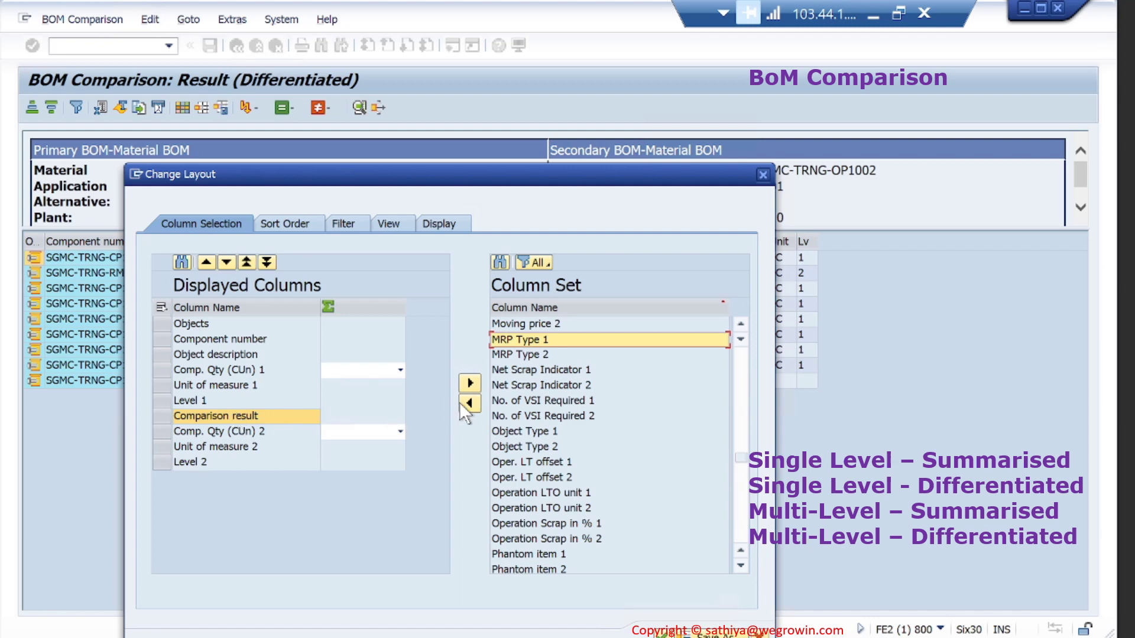
left_click(468, 403)
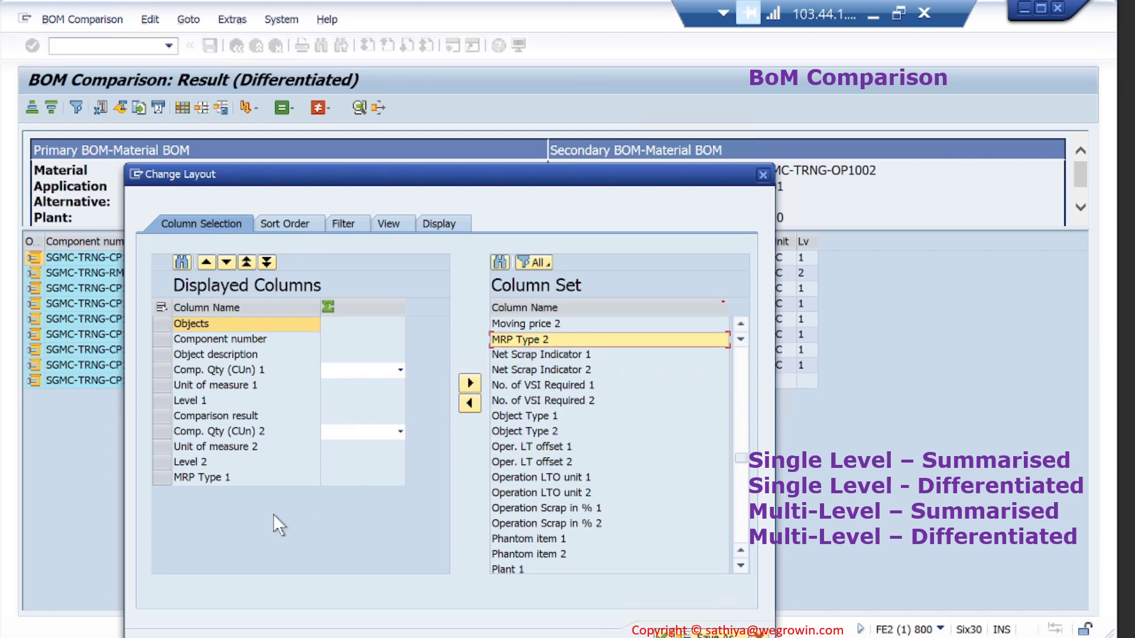
left_click(251, 477)
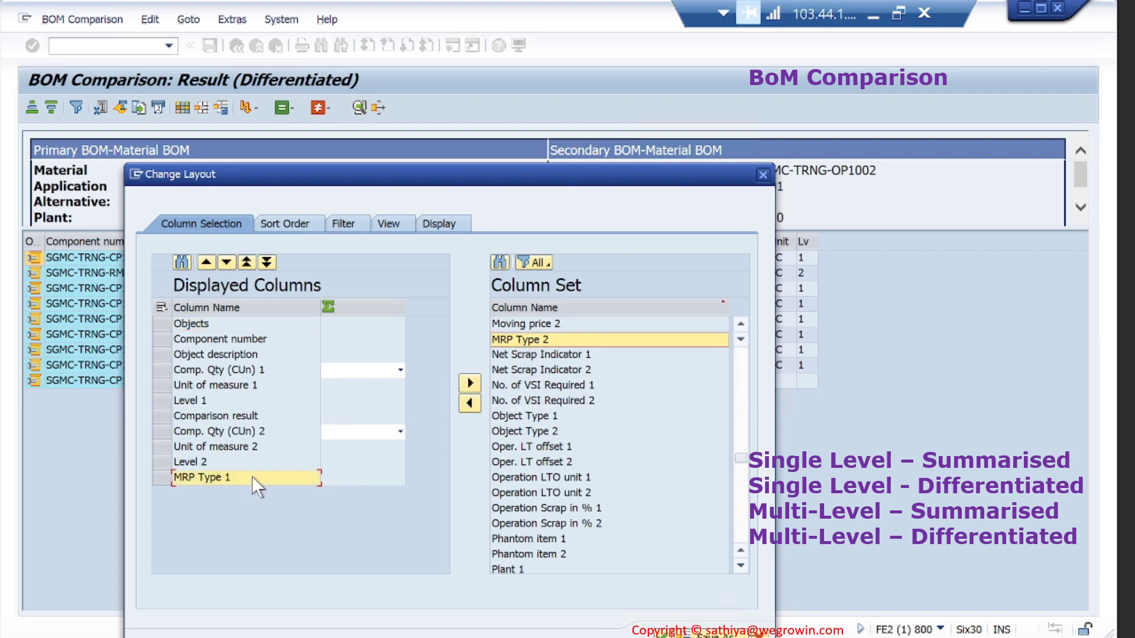
left_click(469, 402)
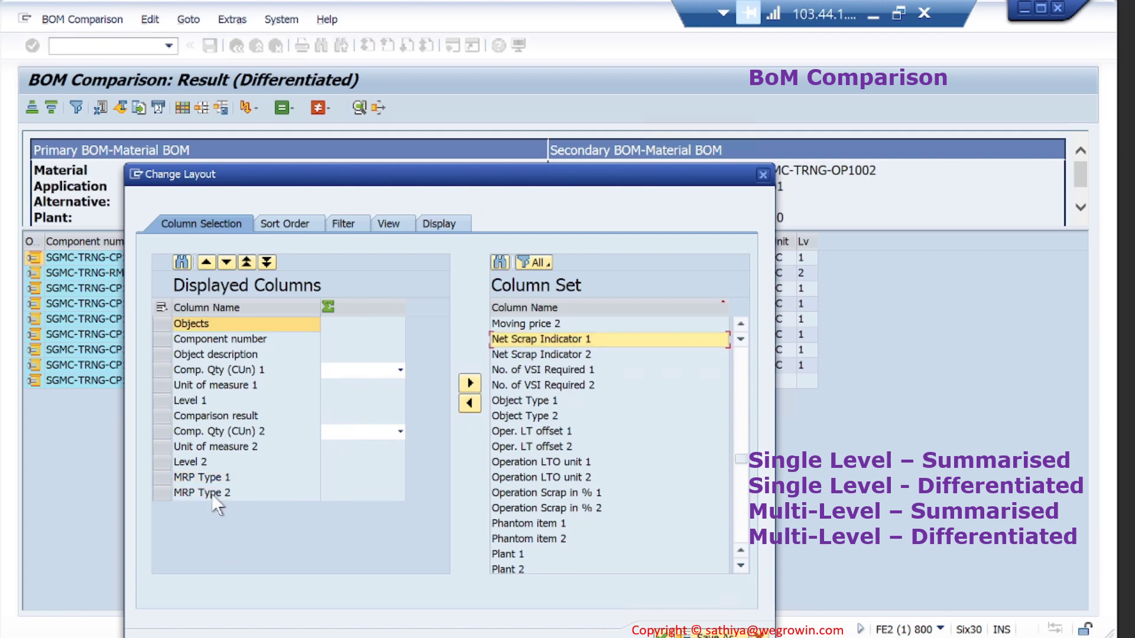
Move the MRP Type 1 column directly after Comparison result, and apply the changed layout to the comparison.
left_click(221, 475)
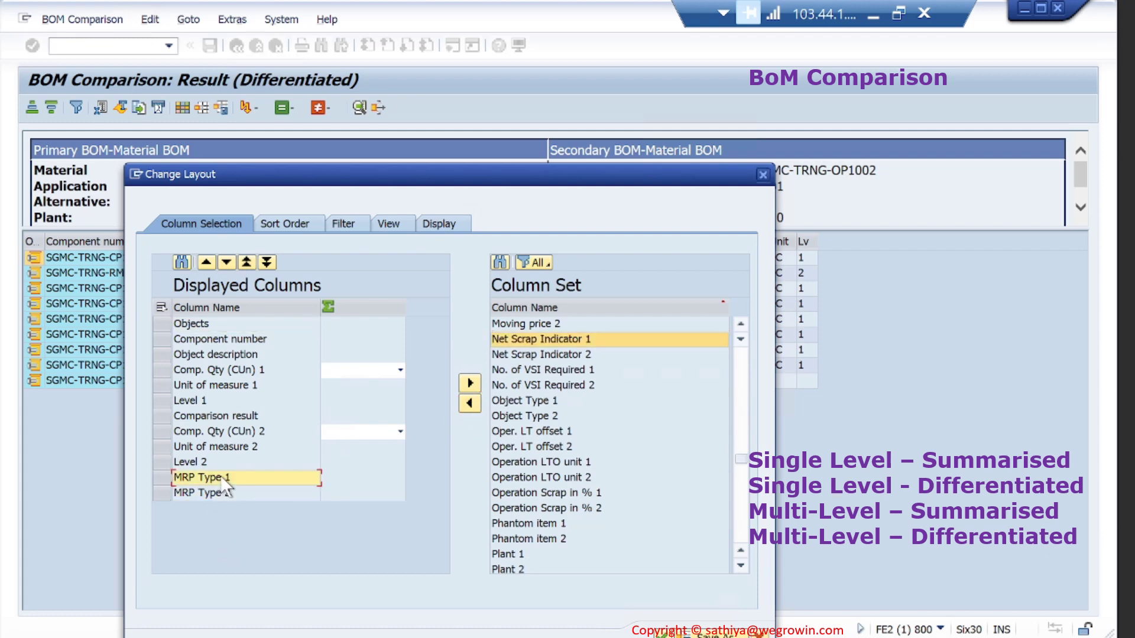
left_click(207, 260)
left_click(207, 261)
left_click(207, 260)
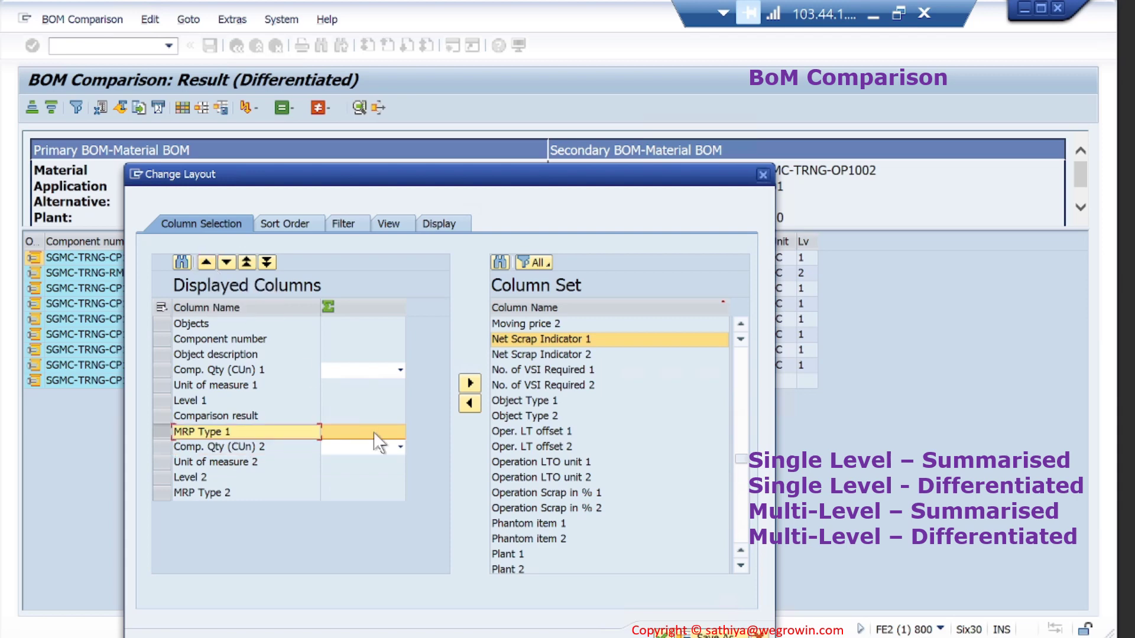
left_click(660, 634)
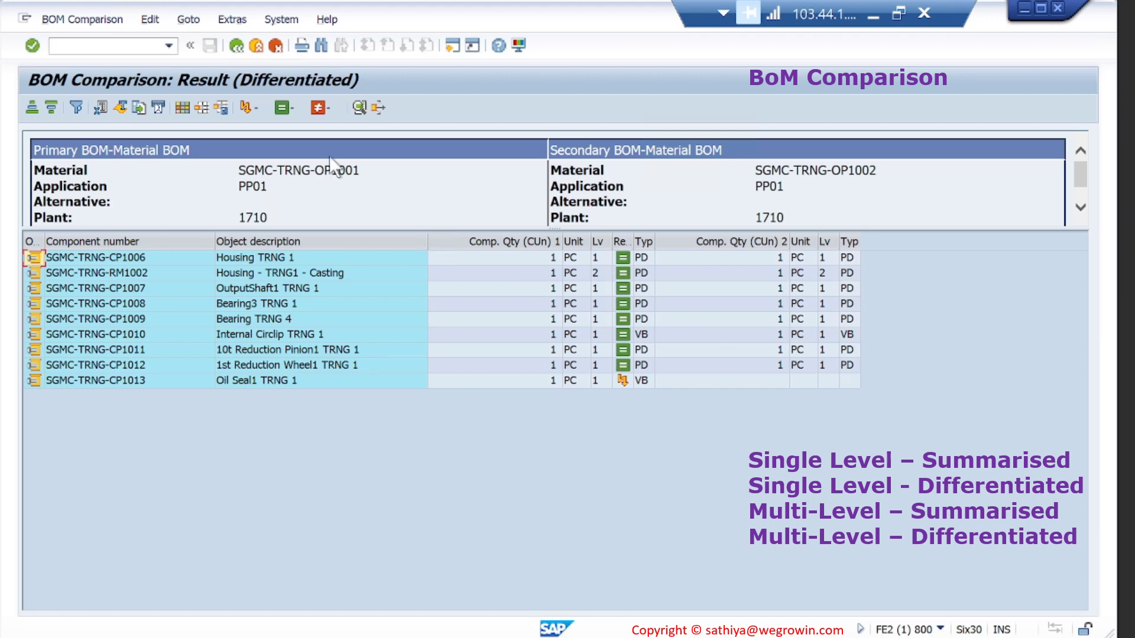
Return to the initial BOM comparison screen, and minimize the remote desktop session.
left_click(236, 45)
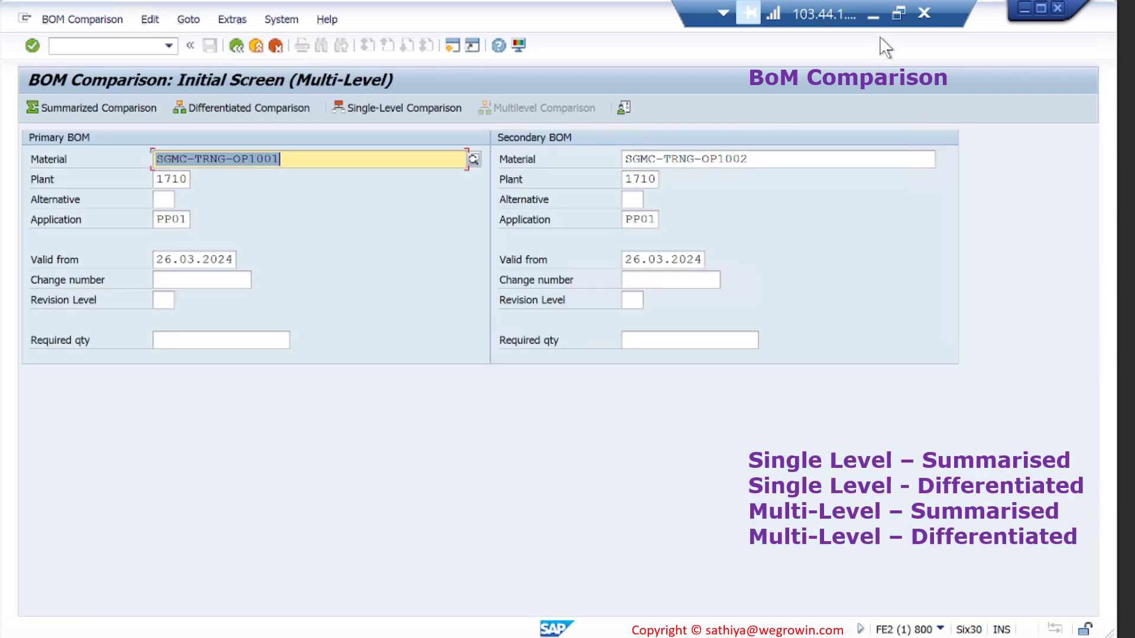
left_click(873, 14)
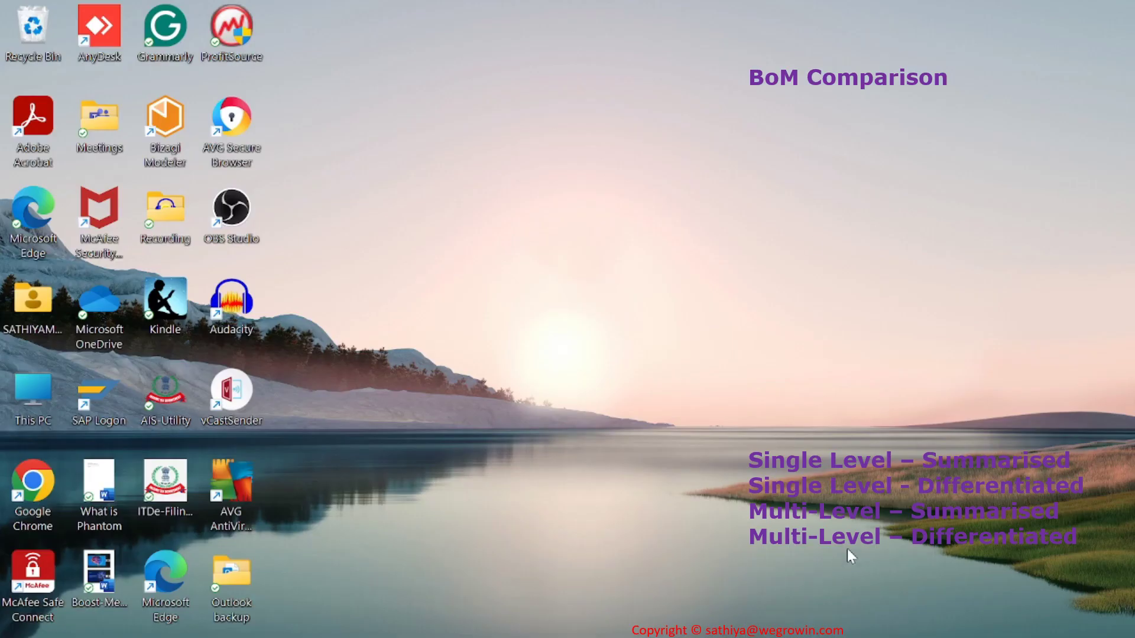